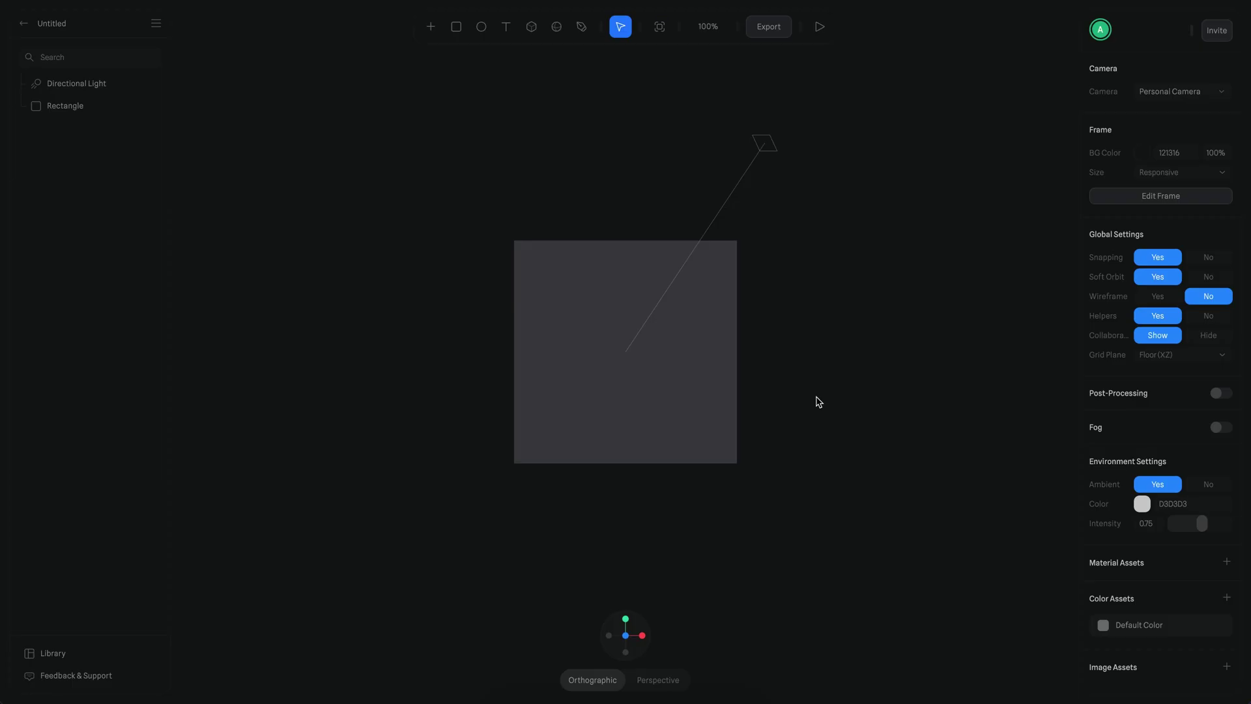
Step: Draw a cube about 208 × 58 × 208 at the scene's center and delete the default rectangle
{"action": "left_click", "coordinate": [532, 30]}
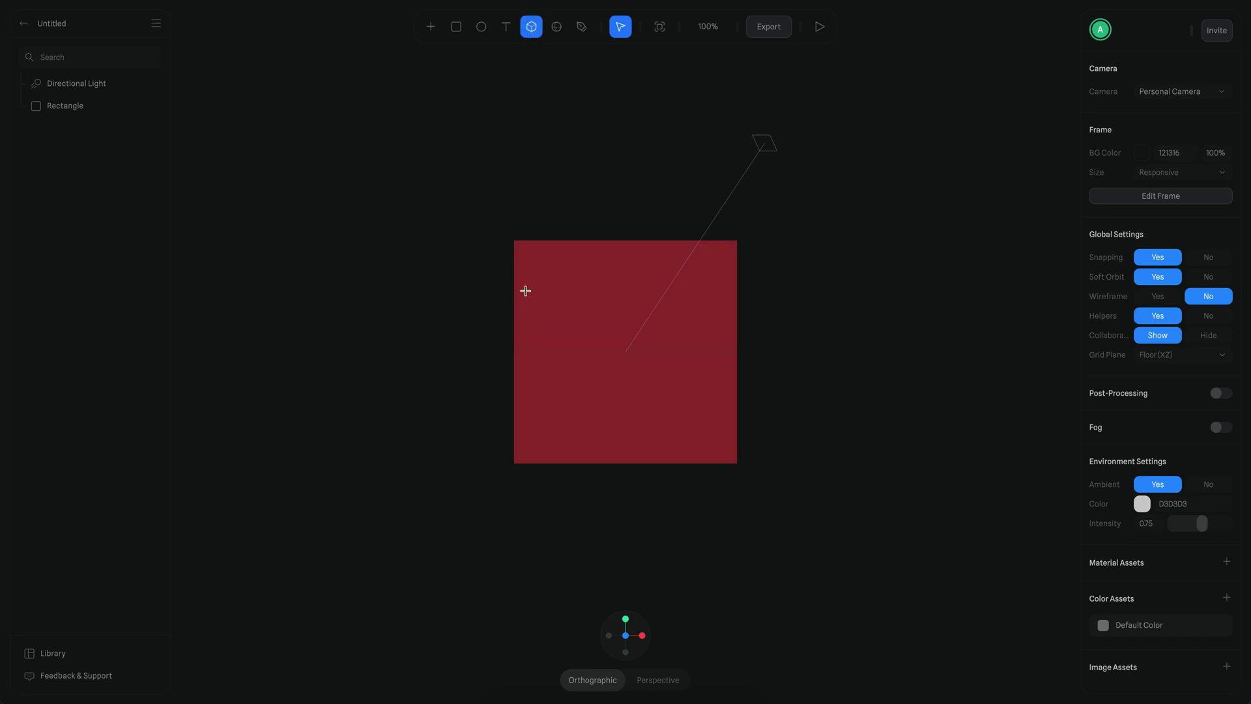
{"action": "left_click_drag", "start_coordinate": [533, 303], "coordinate": [589, 318]}
{"action": "right_click", "coordinate": [493, 290]}
{"action": "scroll", "coordinate": [576, 455], "scroll_direction": "down", "scroll_amount": 3}
{"action": "left_click", "coordinate": [538, 569]}
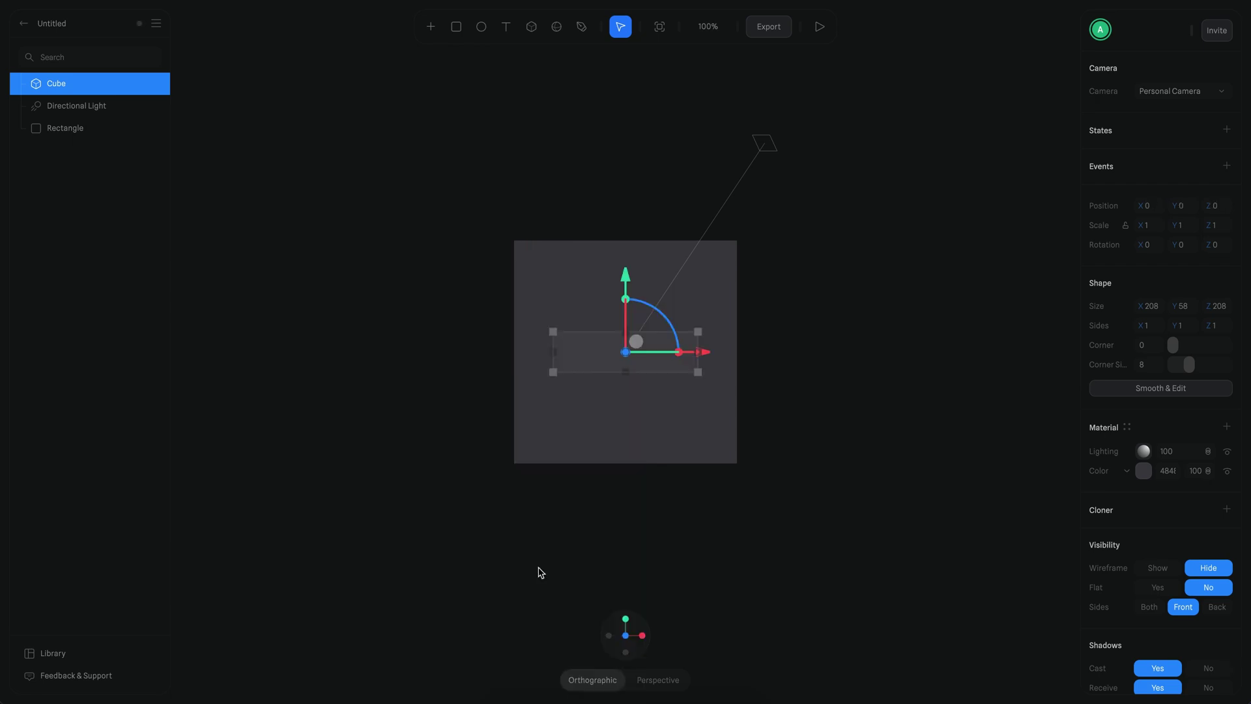
{"action": "left_click", "coordinate": [723, 434]}
{"action": "key", "text": "Delete"}
Step: Turn off snapping and helpers in the scene's global settings
{"action": "left_click_drag", "start_coordinate": [774, 389], "coordinate": [758, 416], "text": "alt"}
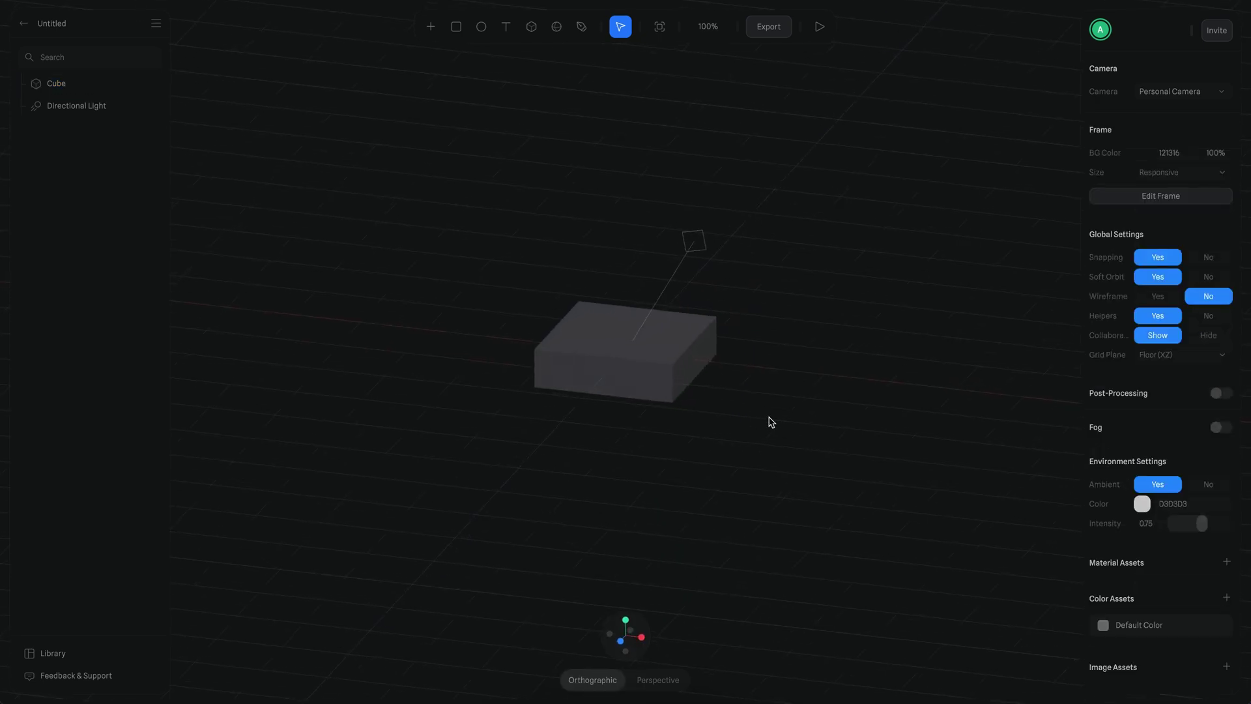
{"action": "scroll", "coordinate": [787, 416], "scroll_direction": "up", "scroll_amount": 4}
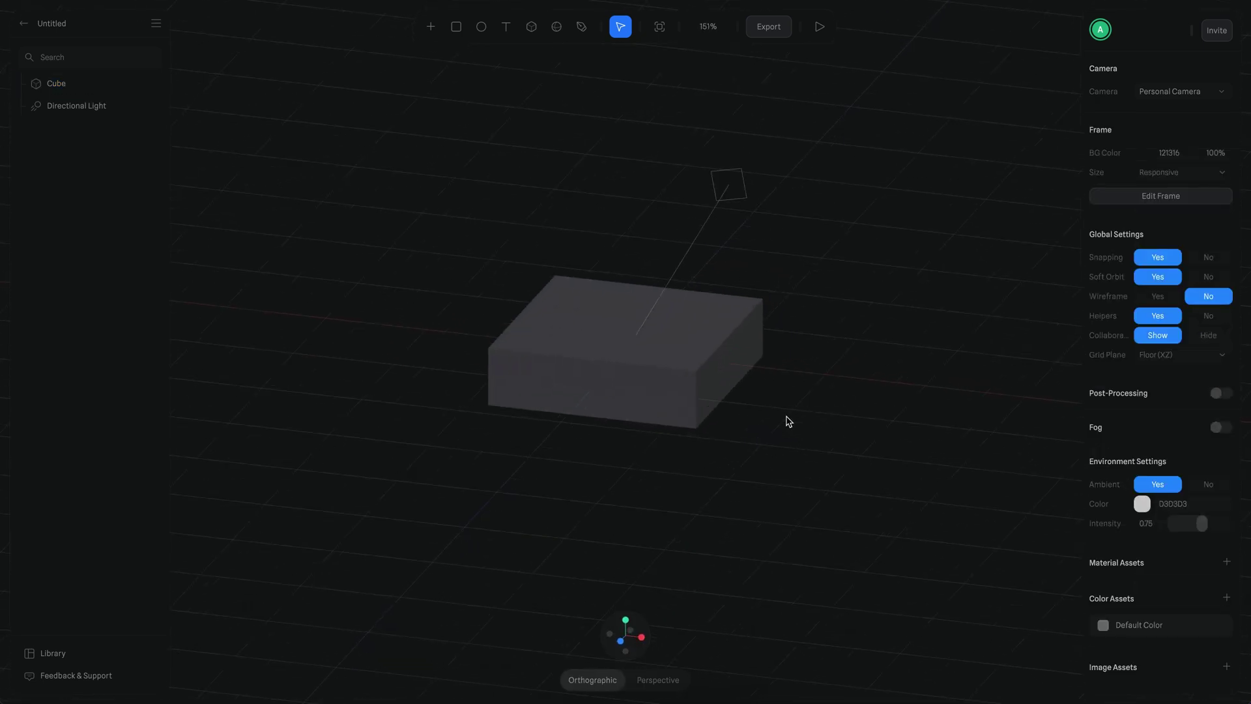
{"action": "left_click", "coordinate": [1167, 355]}
{"action": "left_click", "coordinate": [1167, 339]}
{"action": "left_click", "coordinate": [1208, 258]}
{"action": "right_click_drag", "start_coordinate": [880, 354], "coordinate": [869, 450]}
{"action": "left_click_drag", "start_coordinate": [912, 462], "coordinate": [888, 424], "text": "alt"}
{"action": "left_click", "coordinate": [1198, 319]}
Step: Set the cube's size to 100 in X, 17 in Y and 100 in Z
{"action": "left_click", "coordinate": [739, 379]}
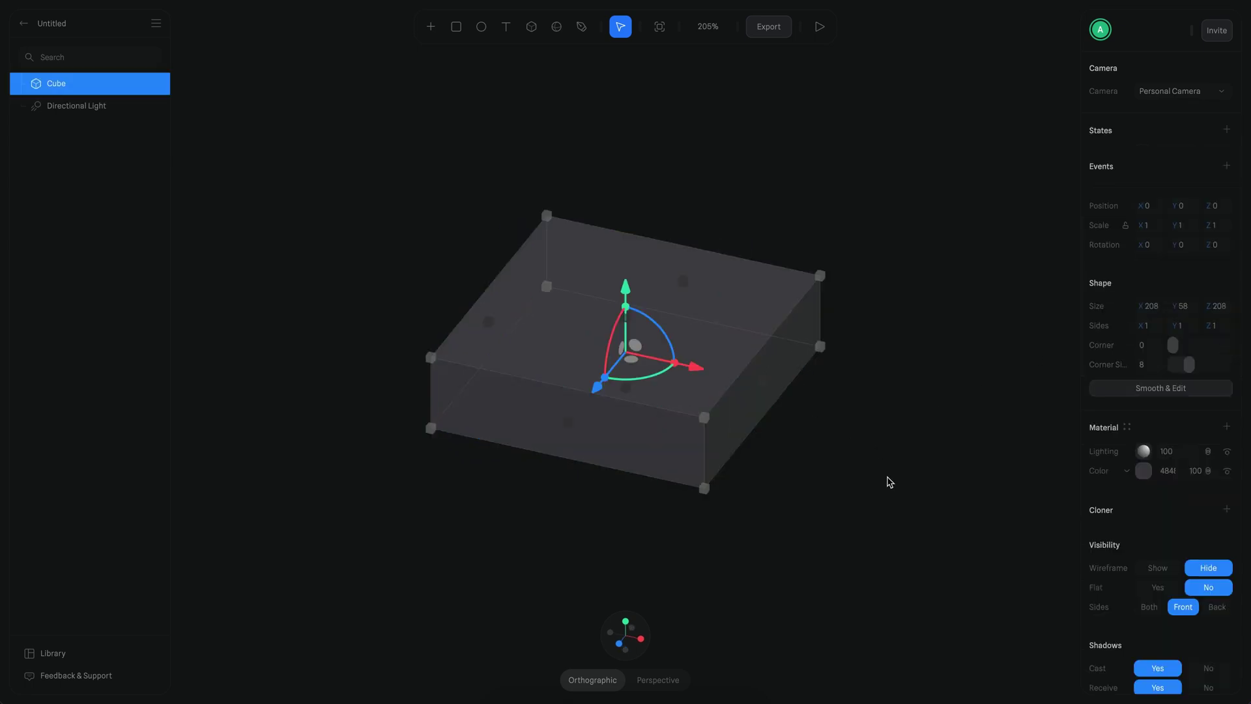
{"action": "scroll", "coordinate": [889, 482], "scroll_direction": "up", "scroll_amount": 3}
{"action": "left_click", "coordinate": [1149, 305]}
{"action": "type", "text": "100"}
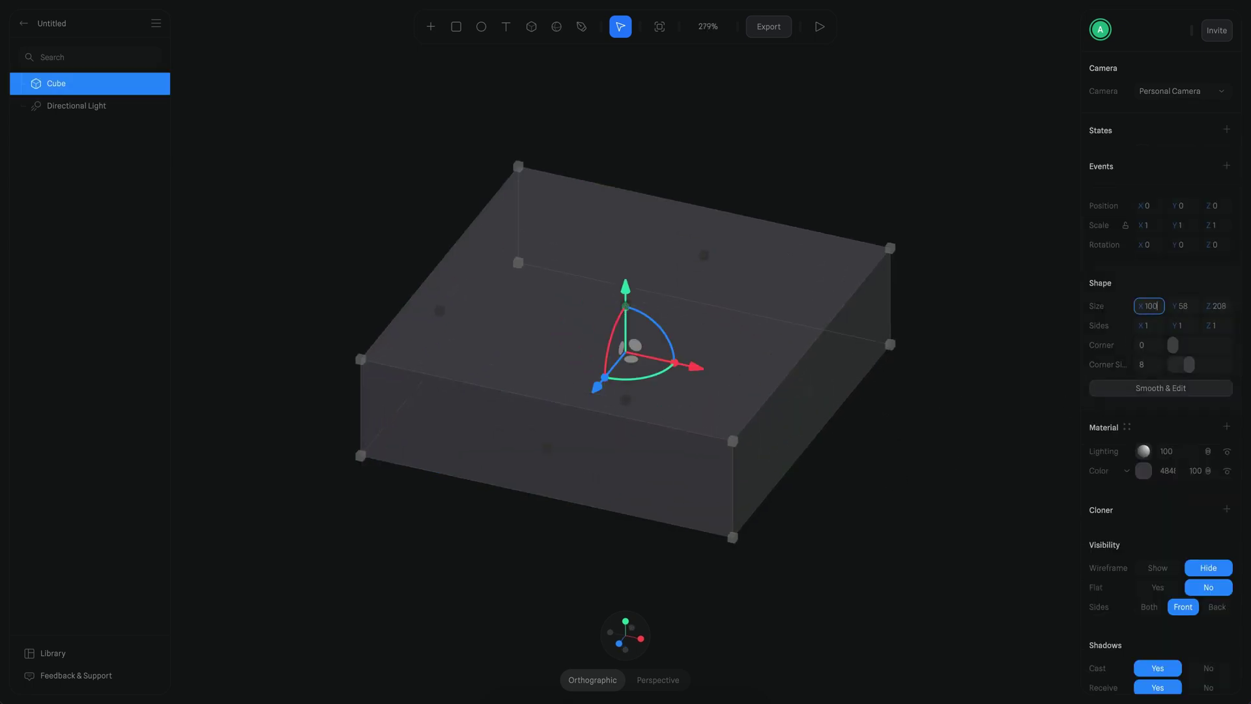
{"action": "key", "text": "Return"}
{"action": "left_click", "coordinate": [1228, 310]}
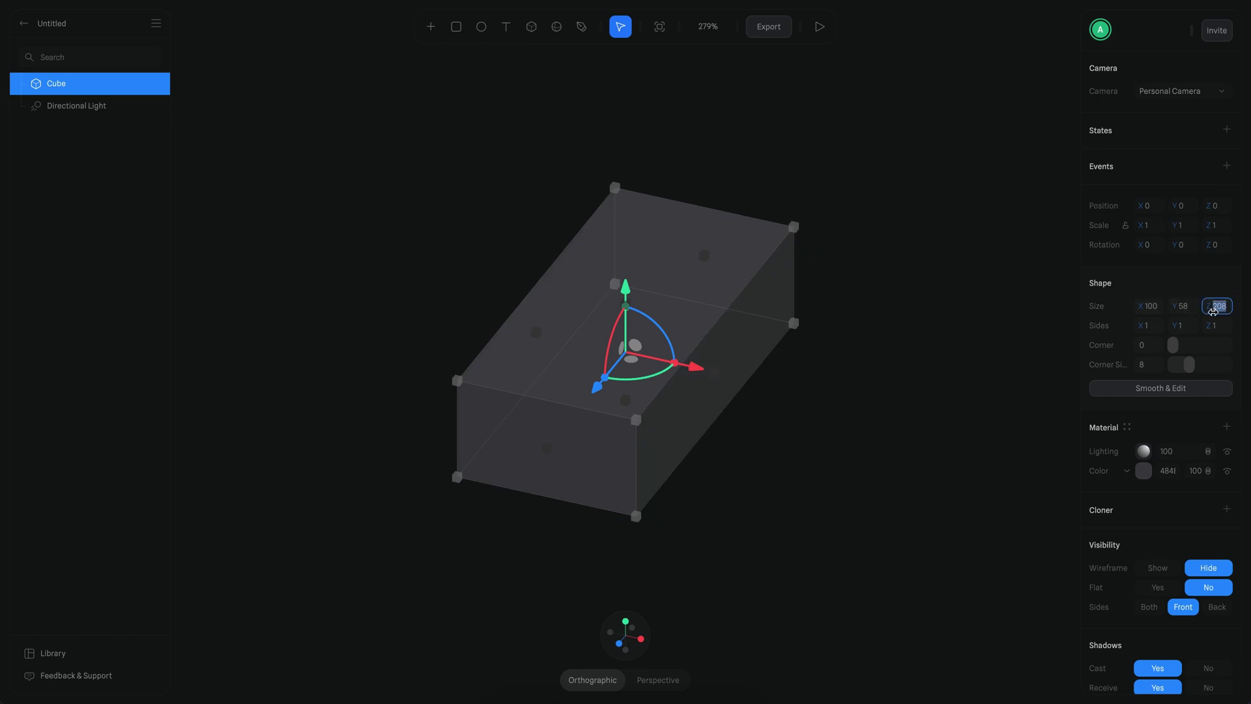
{"action": "type", "text": "100"}
{"action": "key", "text": "Return"}
{"action": "left_click", "coordinate": [1186, 306]}
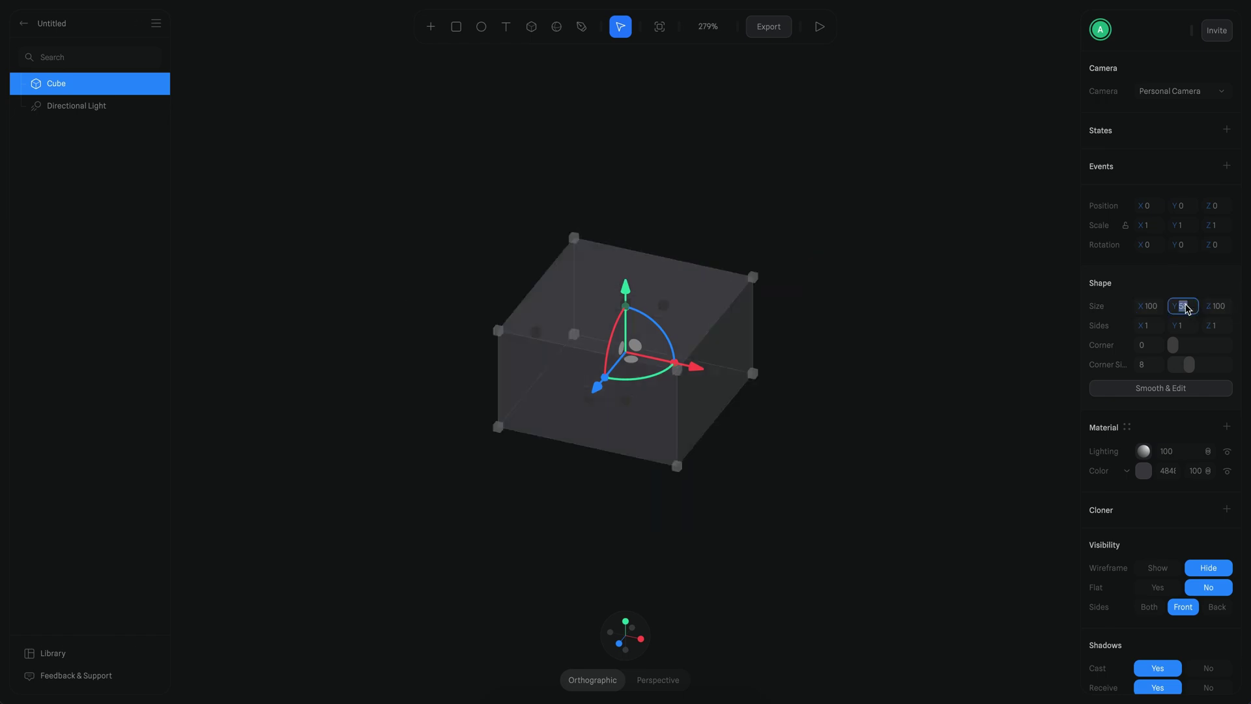
{"action": "type", "text": "17"}
{"action": "key", "text": "Return"}
Step: Convert the cube to a smooth editable mesh and set its subdivision level to 3
{"action": "scroll", "coordinate": [883, 478], "scroll_direction": "up", "scroll_amount": 5}
{"action": "scroll", "coordinate": [868, 461], "scroll_direction": "down", "scroll_amount": 2}
{"action": "scroll", "coordinate": [868, 462], "scroll_direction": "up", "scroll_amount": 4}
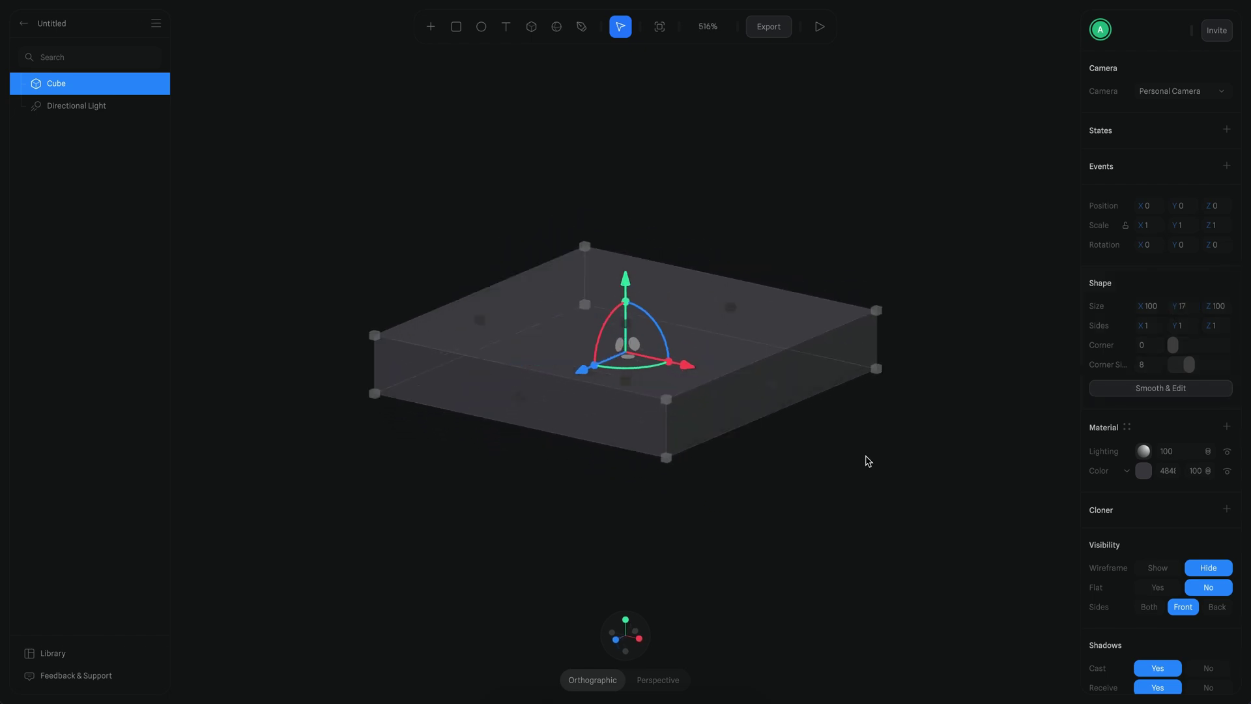
{"action": "left_click", "coordinate": [1154, 389]}
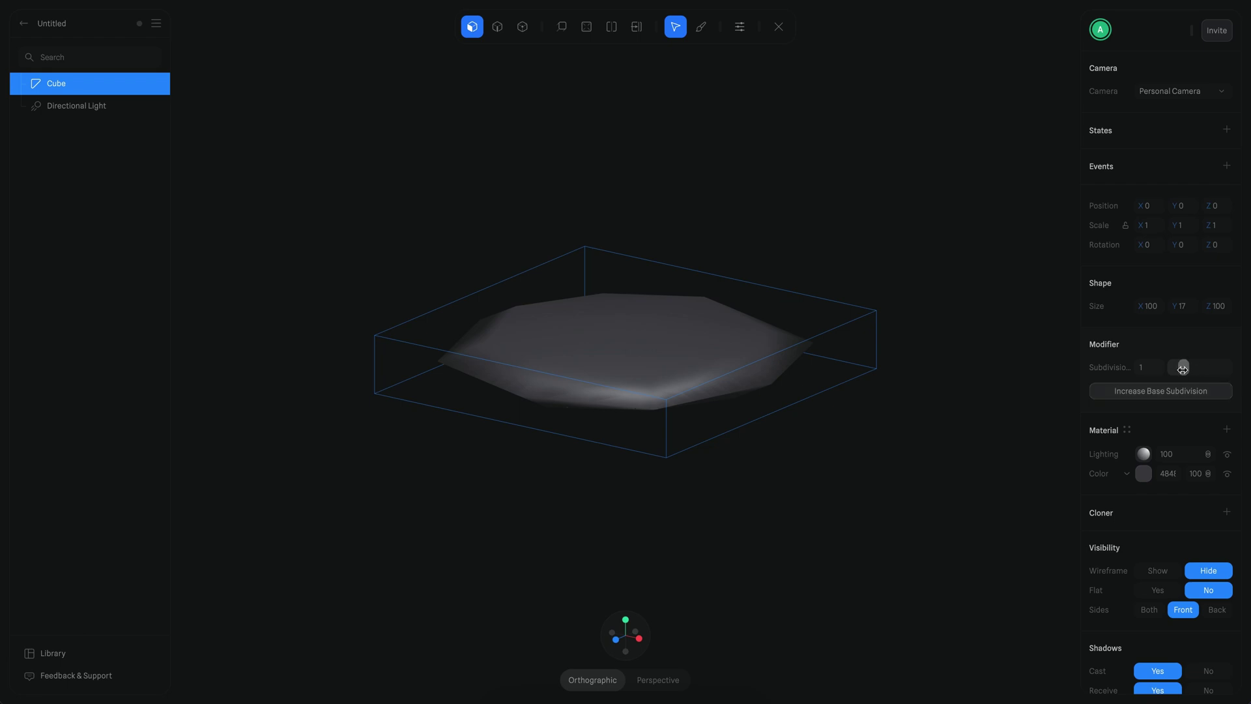
{"action": "left_click_drag", "start_coordinate": [1183, 369], "coordinate": [1202, 370]}
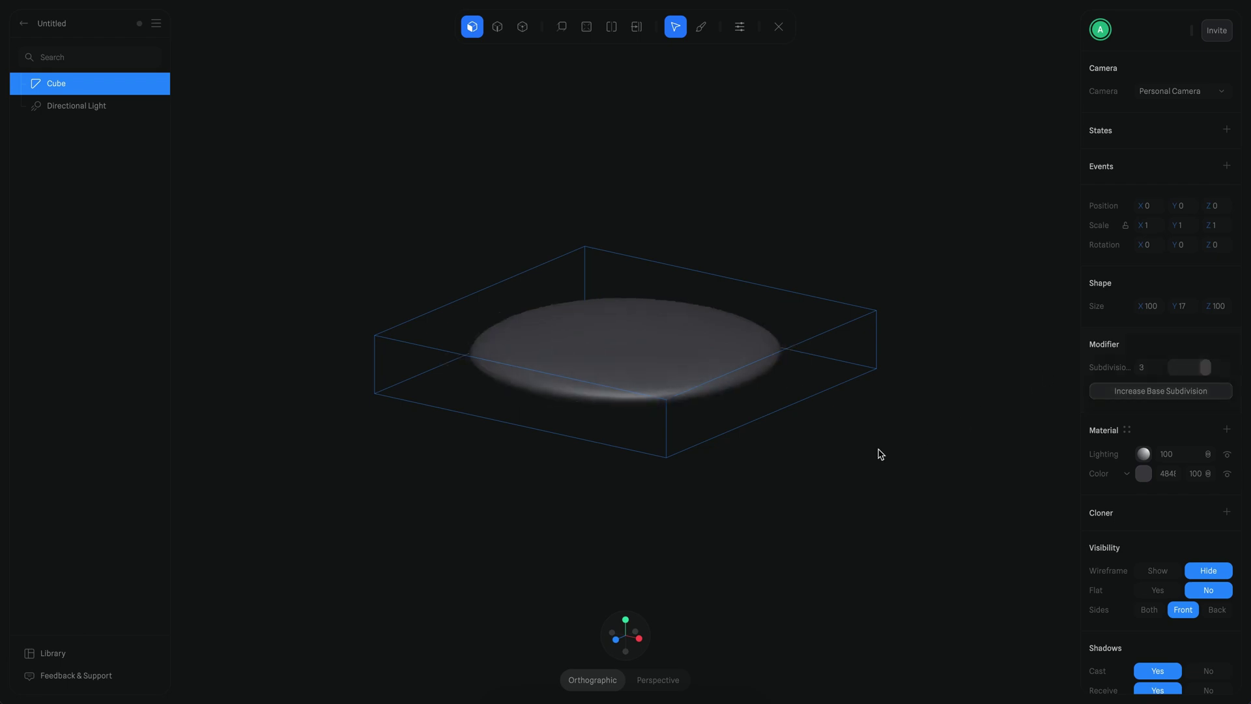
Step: Loop-cut the mesh with three evenly spaced cuts in each horizontal direction and one cut around its sides at mid-height
{"action": "left_click_drag", "start_coordinate": [879, 449], "coordinate": [867, 483], "text": "alt"}
{"action": "left_click", "coordinate": [611, 28]}
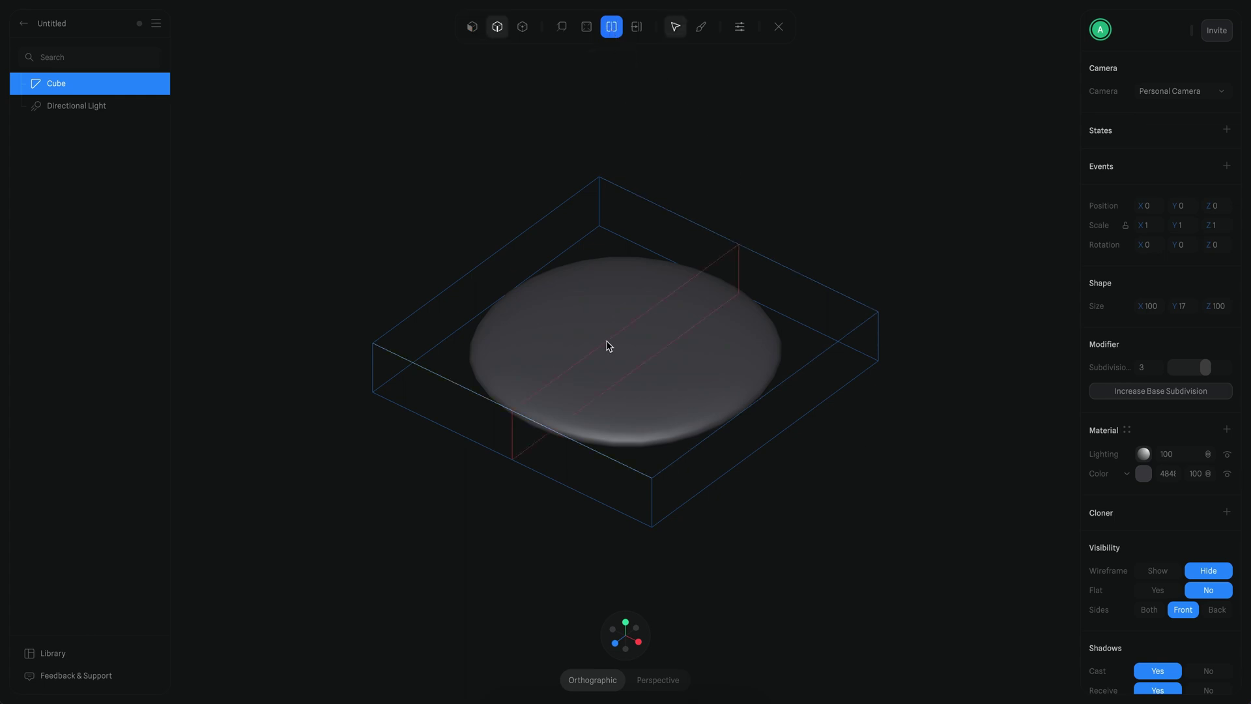
{"action": "left_click", "coordinate": [609, 346]}
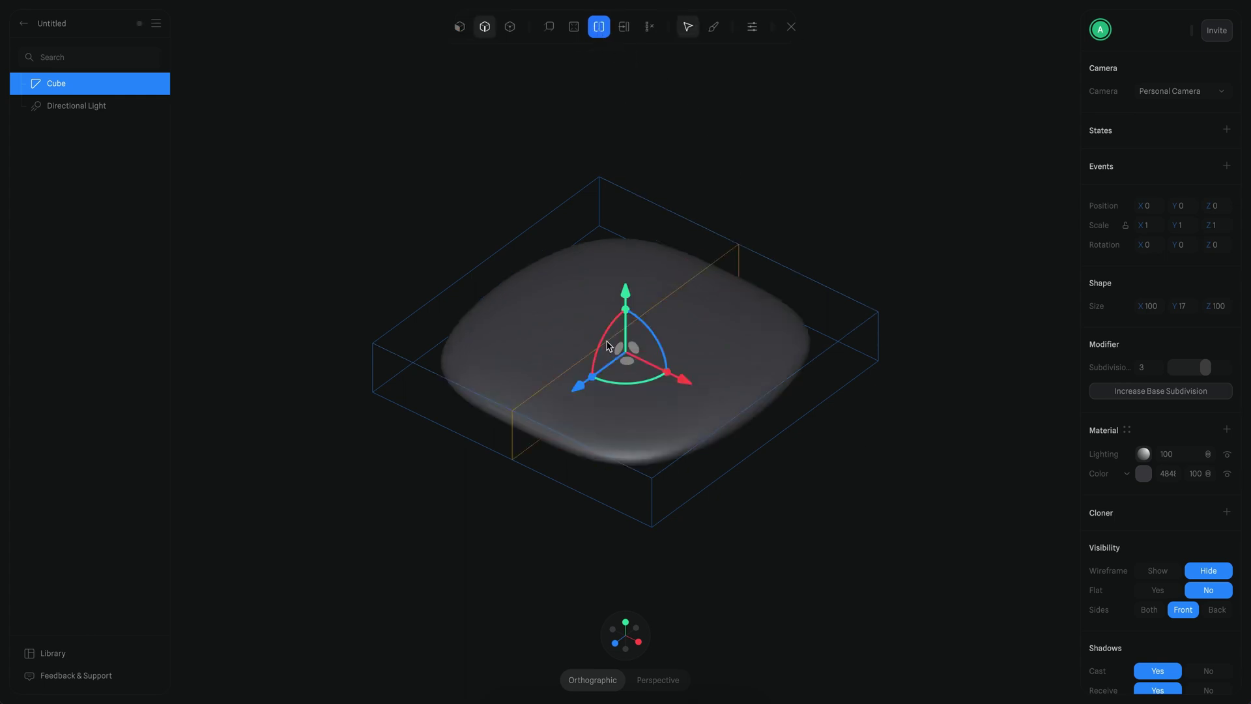
{"action": "left_click", "coordinate": [536, 277]}
{"action": "left_click", "coordinate": [684, 358]}
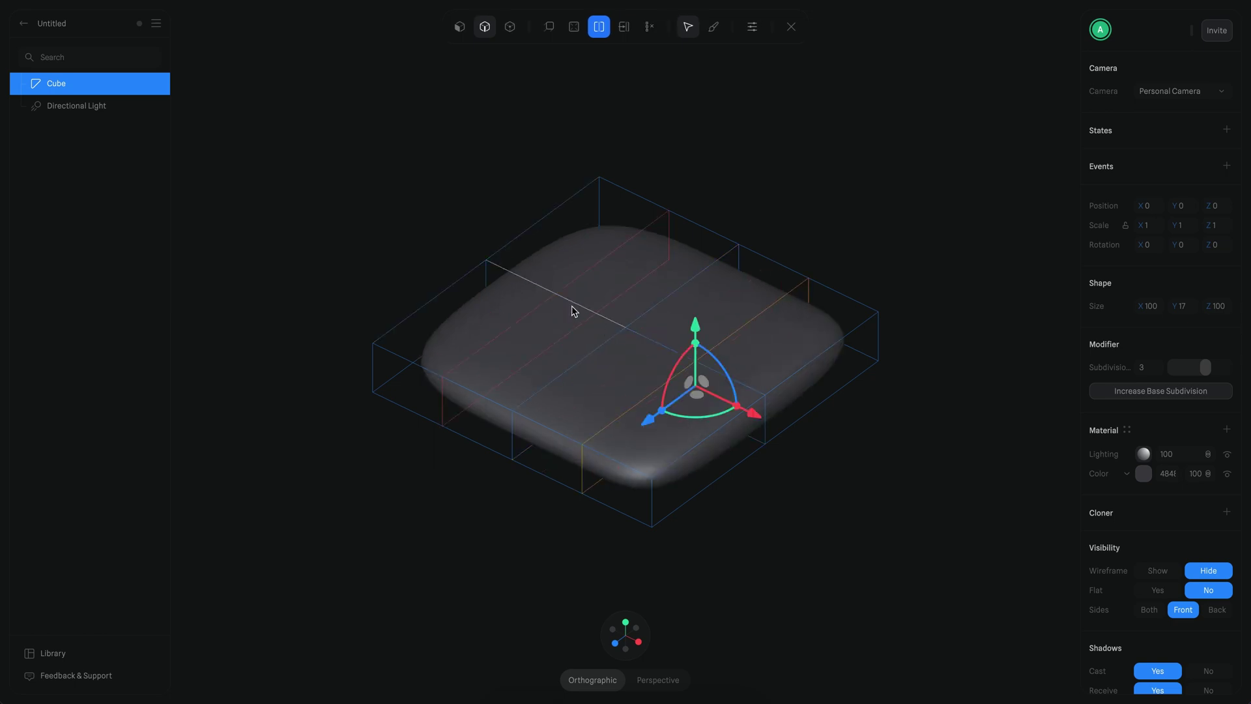
{"action": "left_click", "coordinate": [572, 306]}
{"action": "left_click", "coordinate": [693, 290]}
{"action": "left_click", "coordinate": [602, 408]}
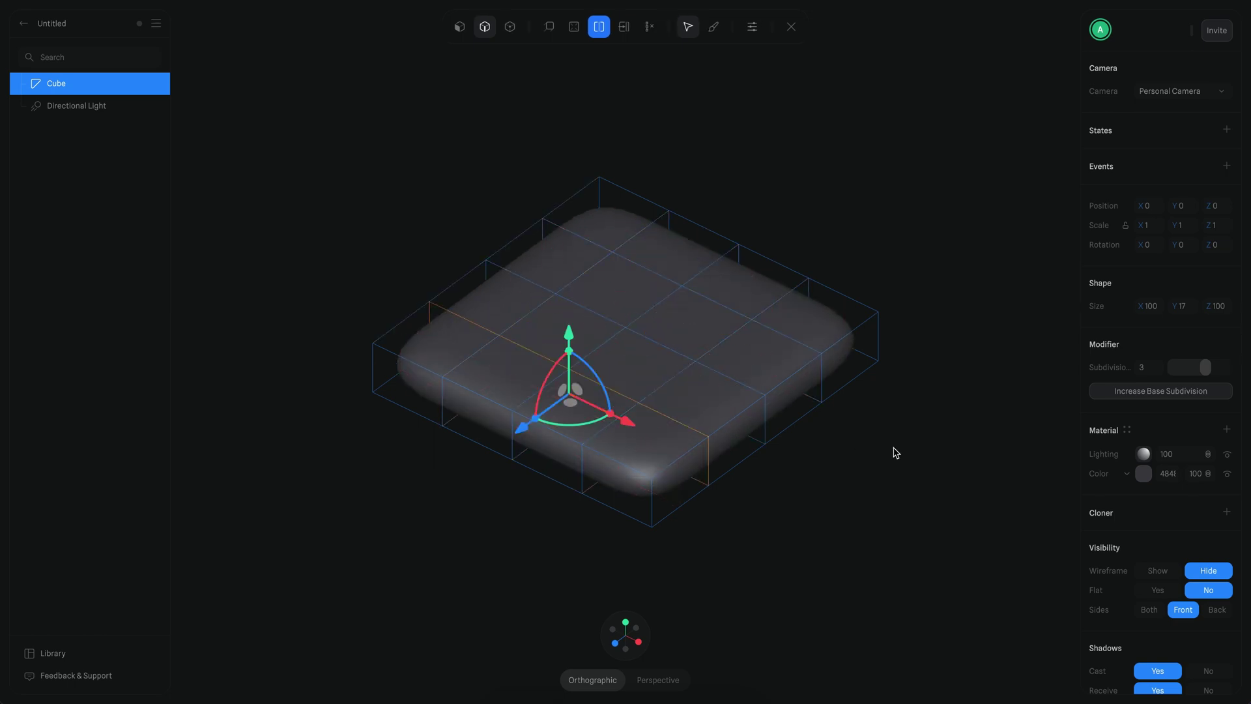
{"action": "scroll", "coordinate": [895, 452], "scroll_direction": "up", "scroll_amount": 3}
{"action": "left_click", "coordinate": [664, 562]}
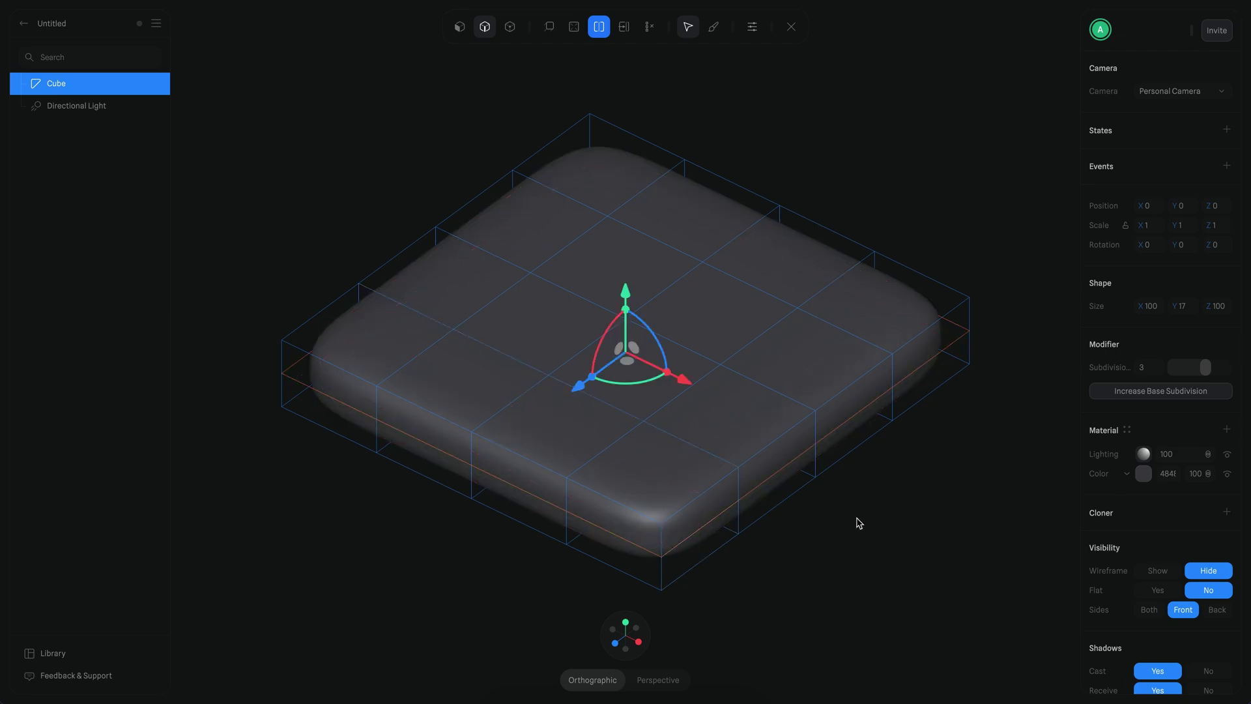
Step: Select the two outer edge loops that run along Z and scale them apart in X until they sit near the mesh's sides
{"action": "right_click_drag", "start_coordinate": [859, 522], "coordinate": [836, 477]}
{"action": "left_click", "coordinate": [485, 27]}
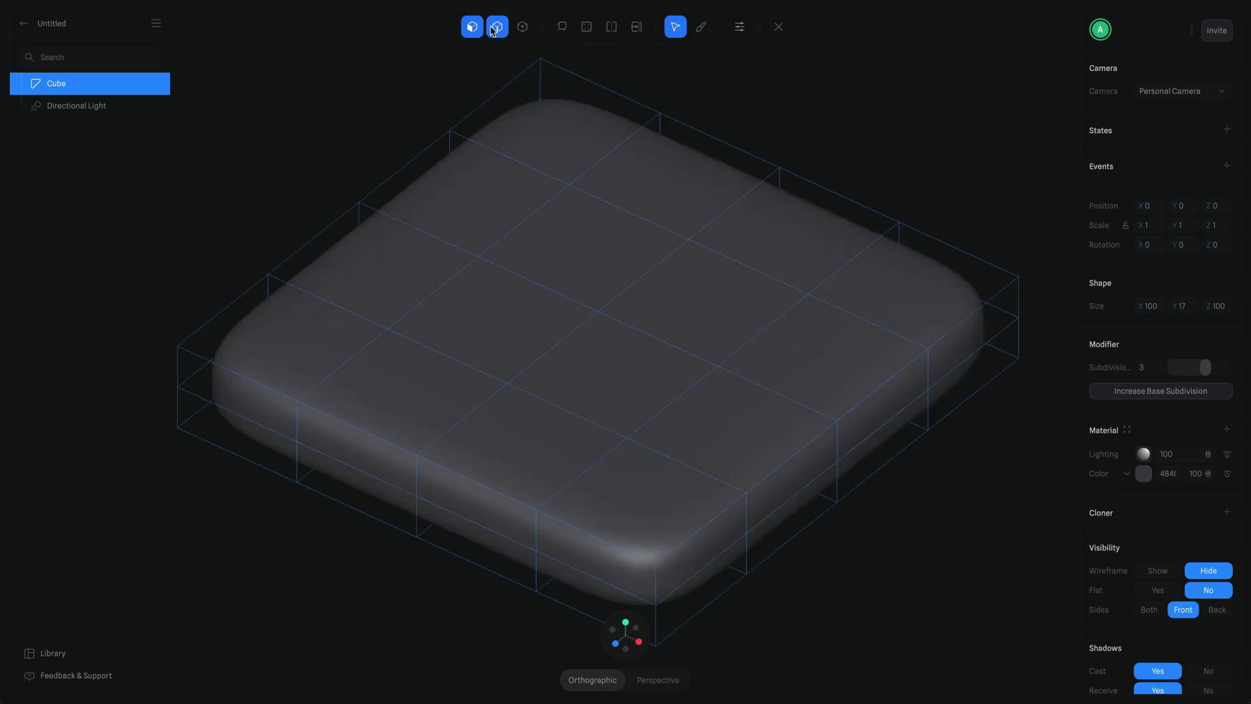
{"action": "left_click", "coordinate": [498, 29]}
{"action": "left_click", "coordinate": [762, 341]}
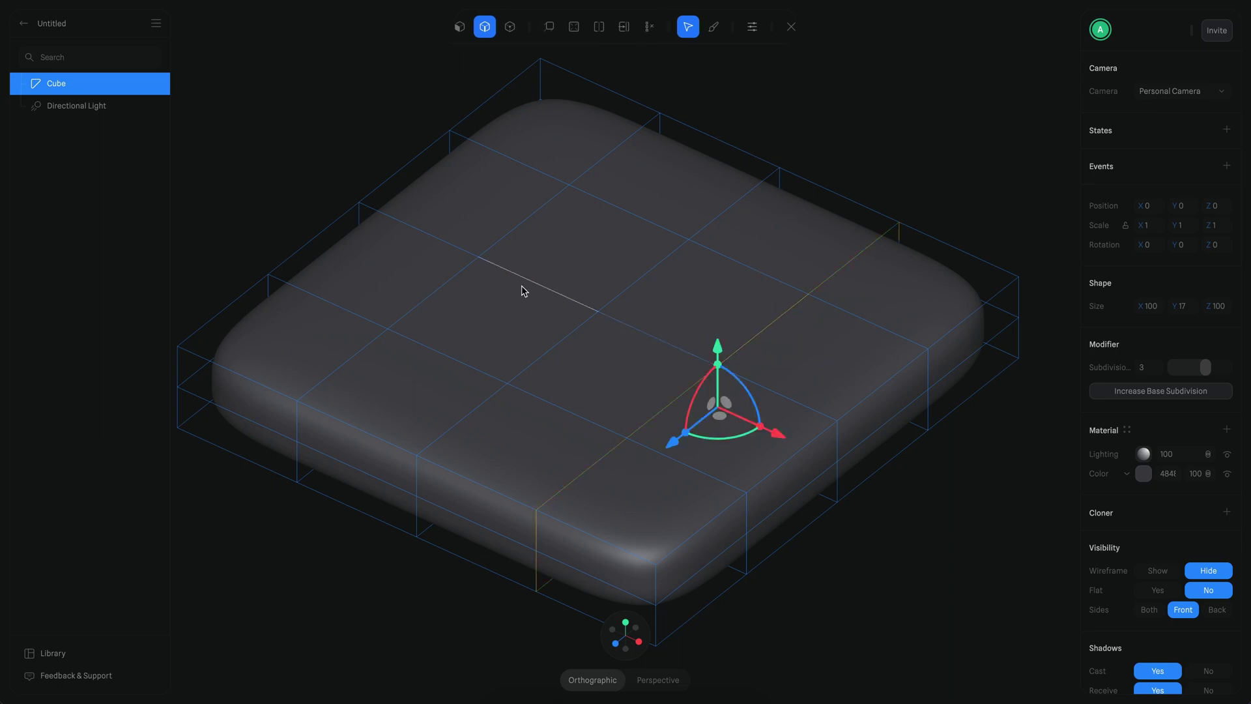
{"action": "left_click", "coordinate": [466, 275], "text": "shift"}
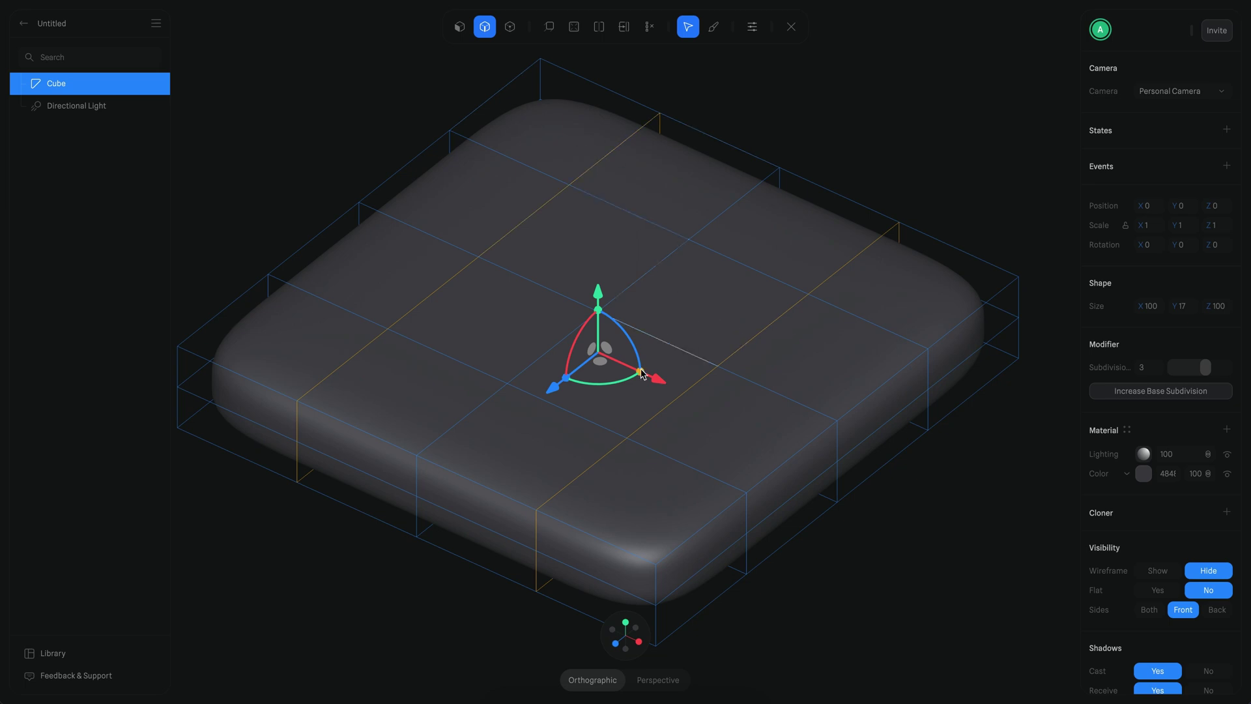
{"action": "left_click_drag", "start_coordinate": [640, 375], "coordinate": [682, 389]}
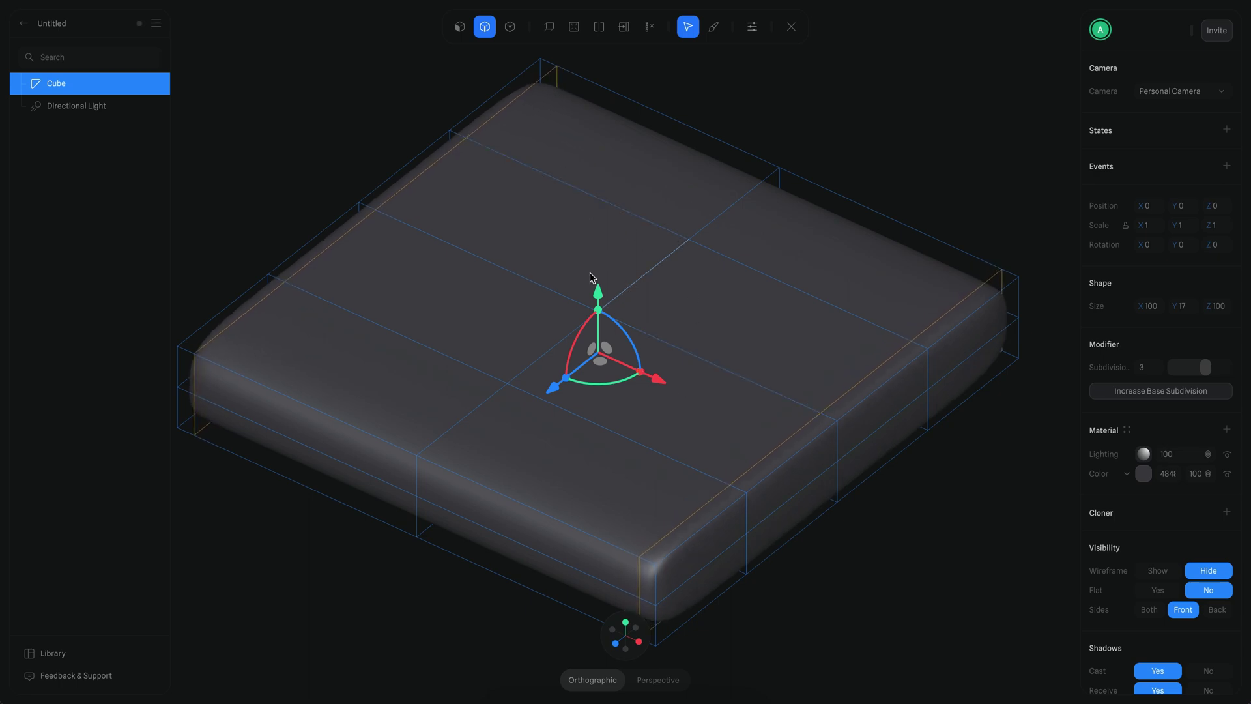
Step: Scale the two outer edge loops running along X apart in Z until they sit near the mesh's ends, and finish editing the mesh
{"action": "scroll", "coordinate": [685, 260], "scroll_direction": "down", "scroll_amount": 3}
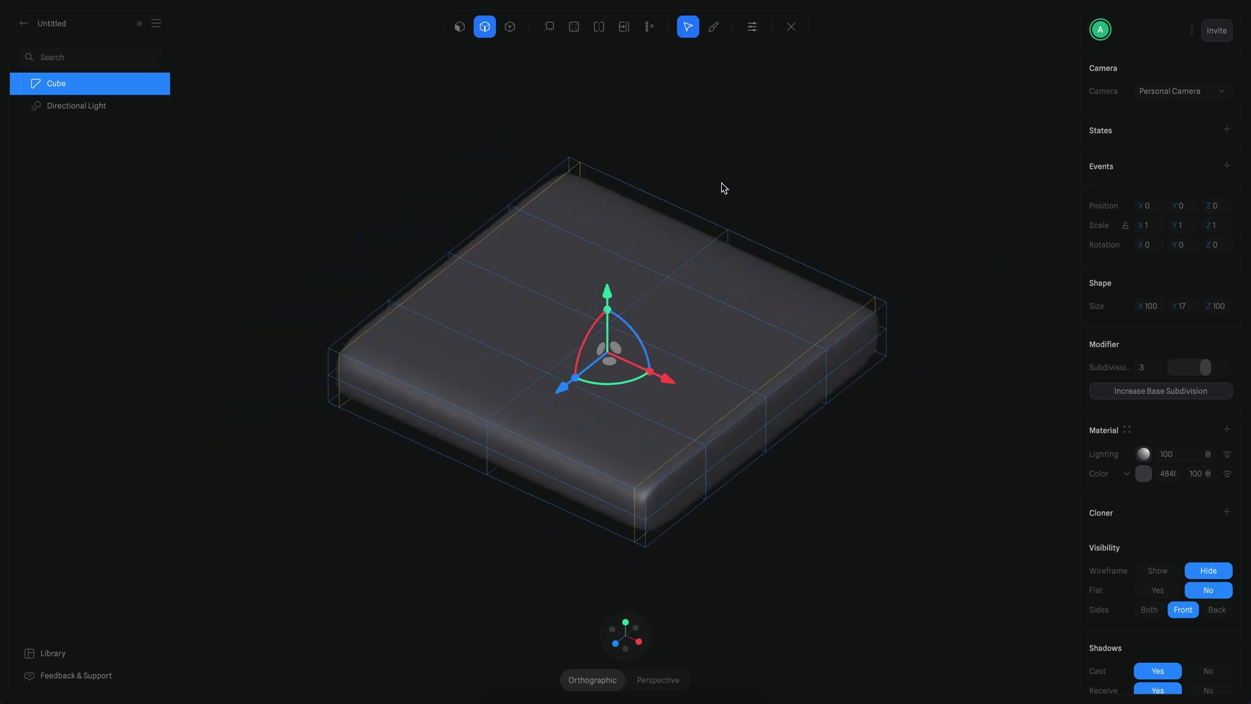
{"action": "left_click_drag", "start_coordinate": [743, 172], "coordinate": [741, 189], "text": "alt"}
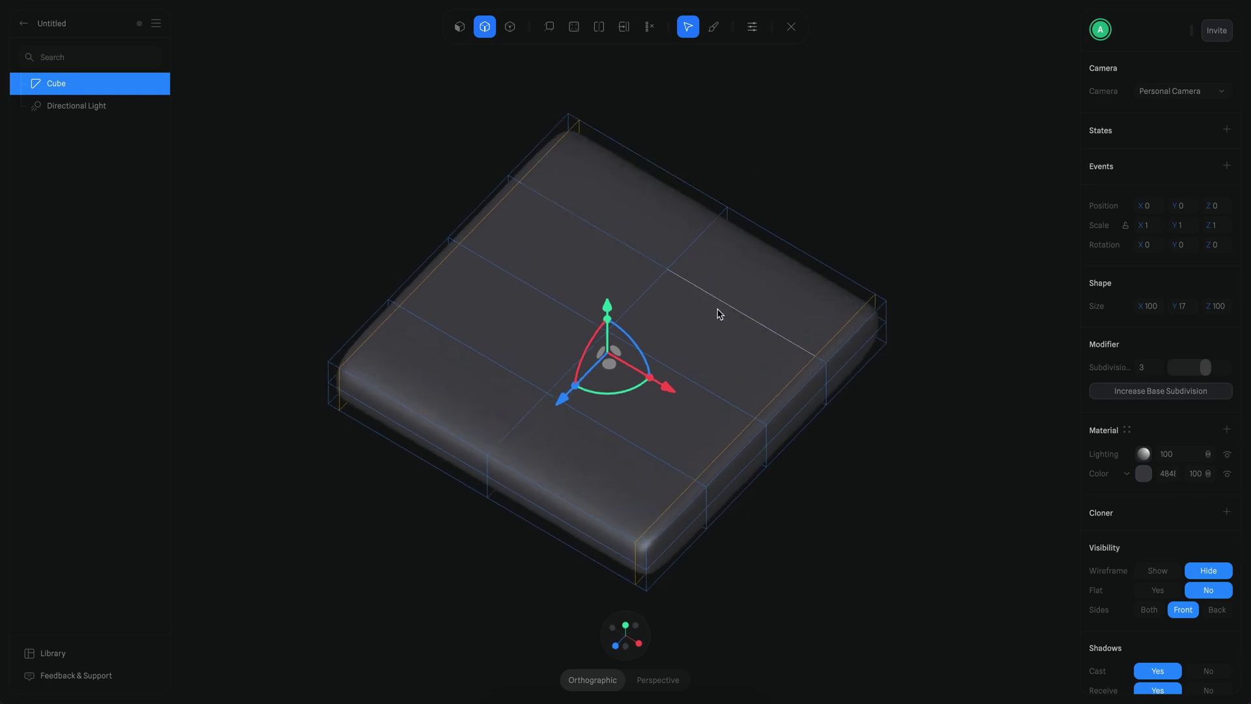
{"action": "scroll", "coordinate": [717, 310], "scroll_direction": "up", "scroll_amount": 5}
{"action": "scroll", "coordinate": [715, 306], "scroll_direction": "up", "scroll_amount": 2}
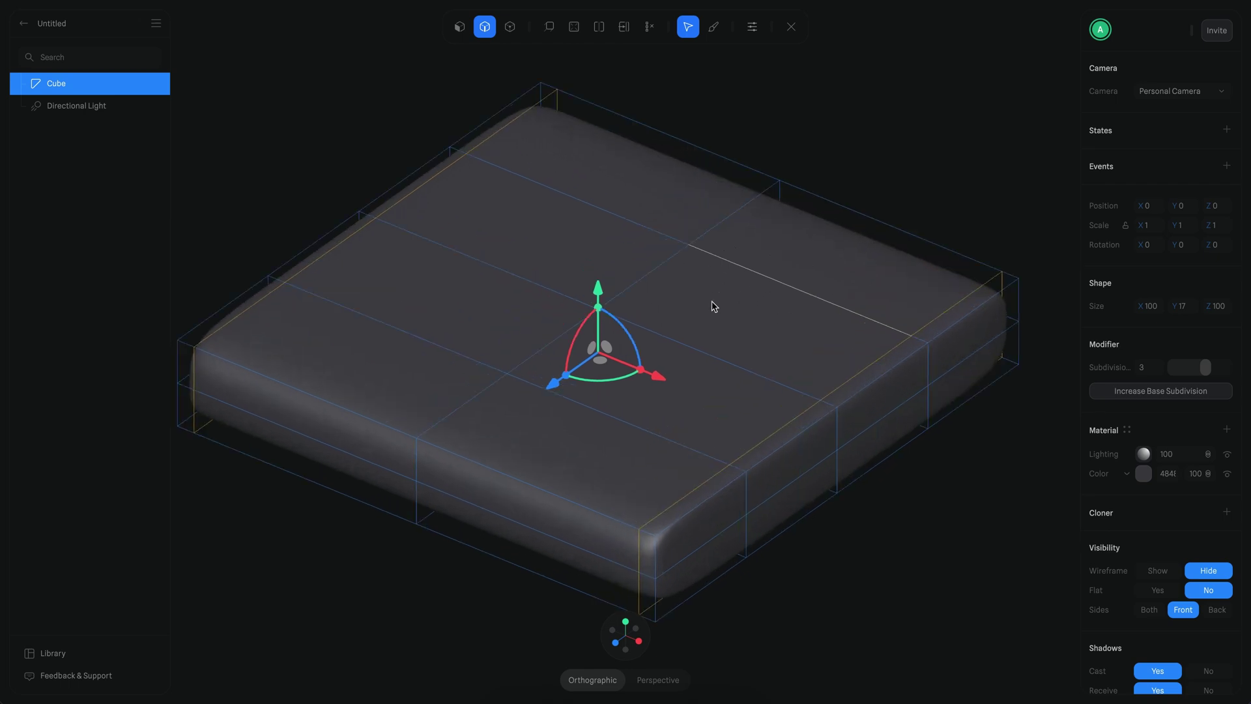
{"action": "scroll", "coordinate": [714, 306], "scroll_direction": "down", "scroll_amount": 2}
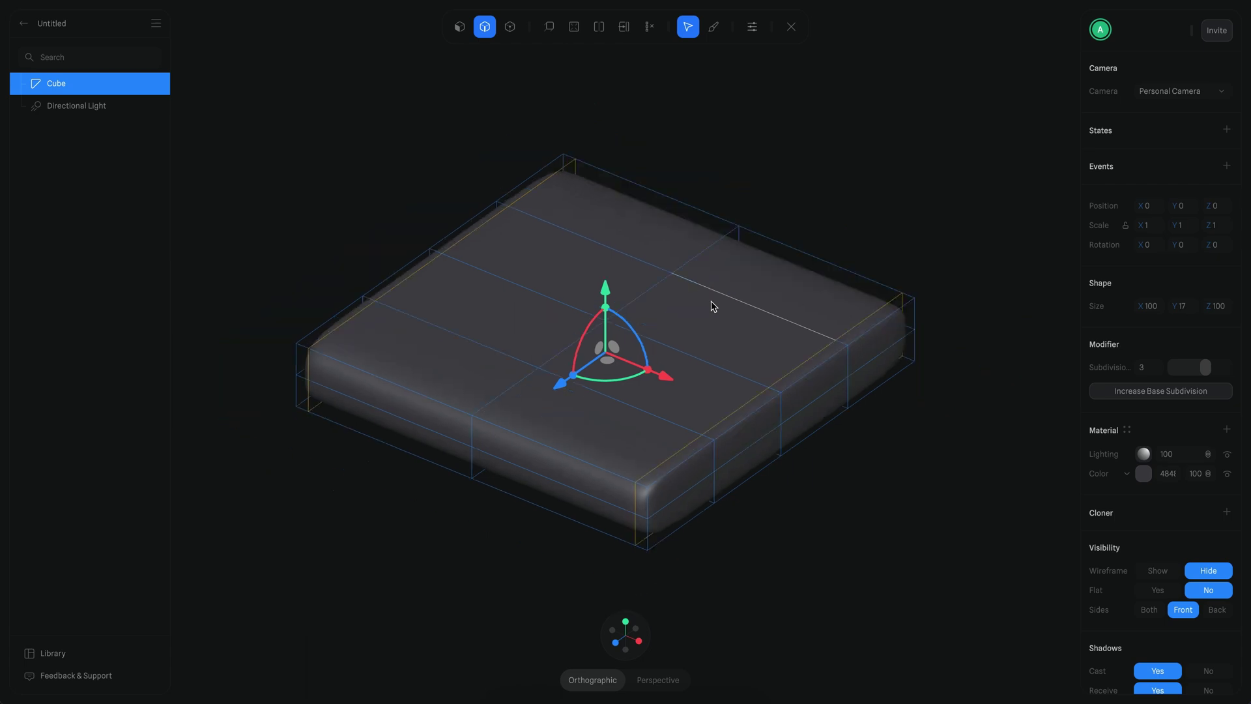
{"action": "scroll", "coordinate": [714, 307], "scroll_direction": "up", "scroll_amount": 1}
{"action": "scroll", "coordinate": [746, 307], "scroll_direction": "up", "scroll_amount": 2}
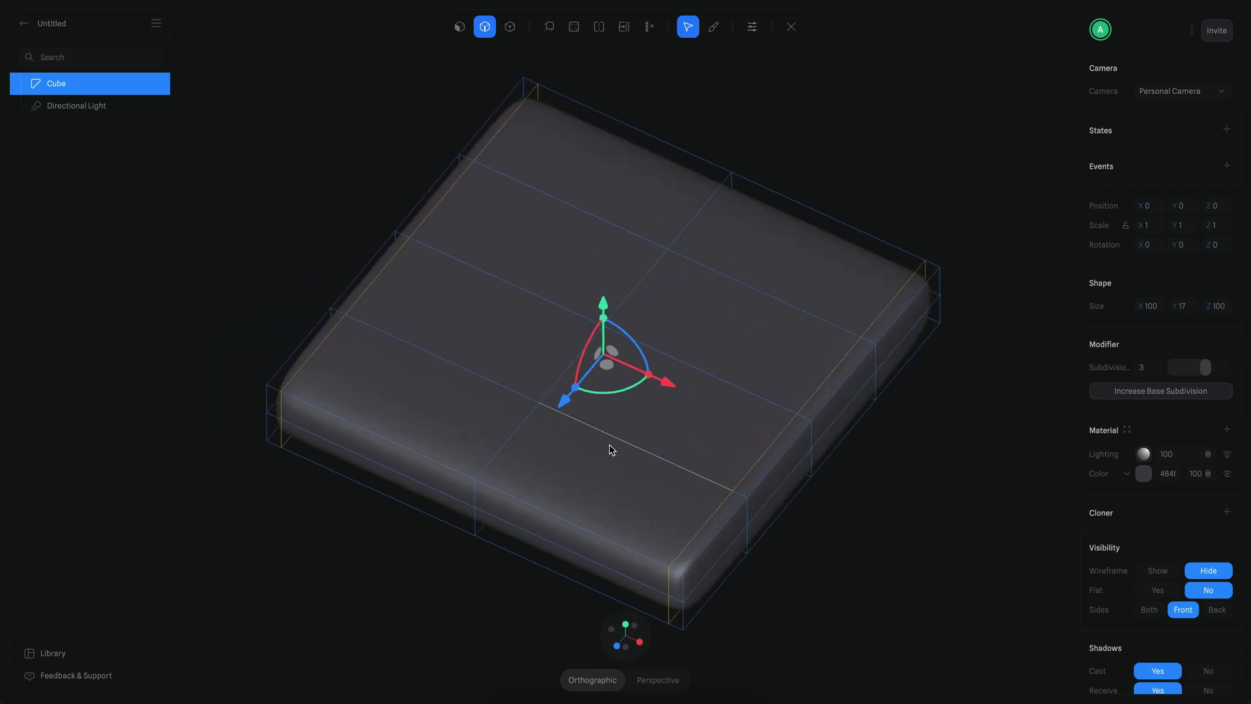
{"action": "left_click", "coordinate": [712, 271], "text": "shift"}
{"action": "left_click", "coordinate": [627, 626]}
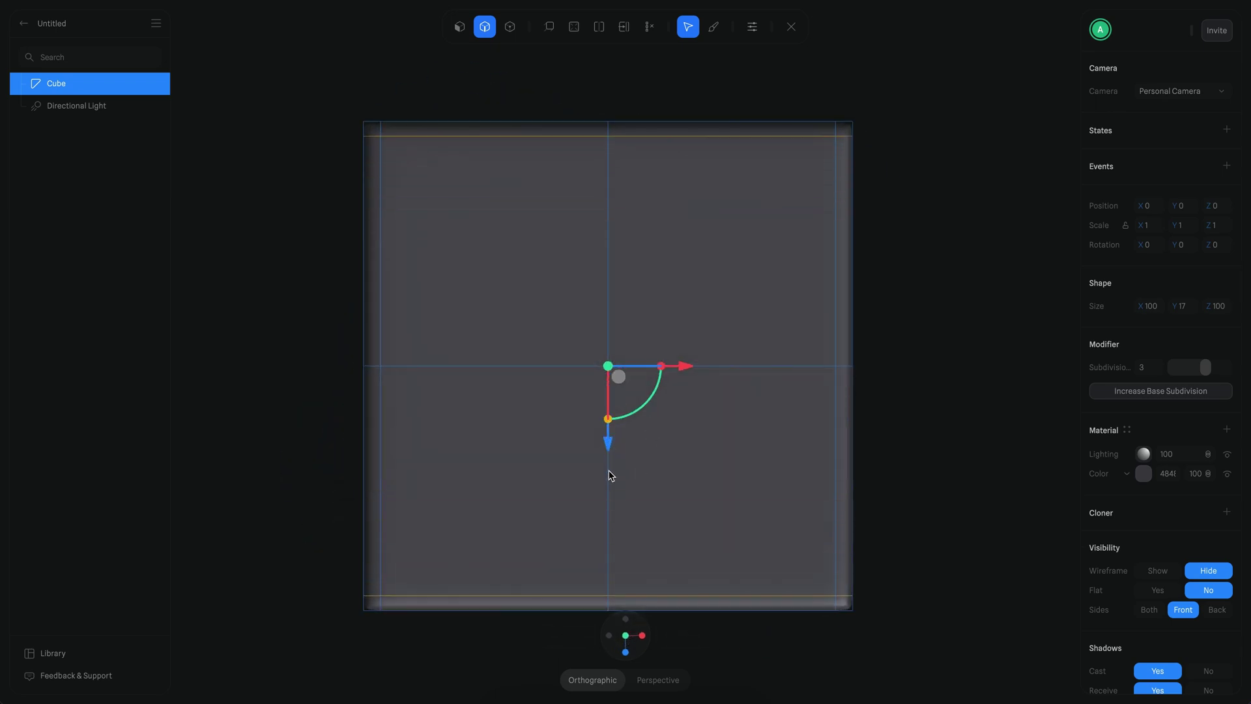
{"action": "key", "text": "Escape"}
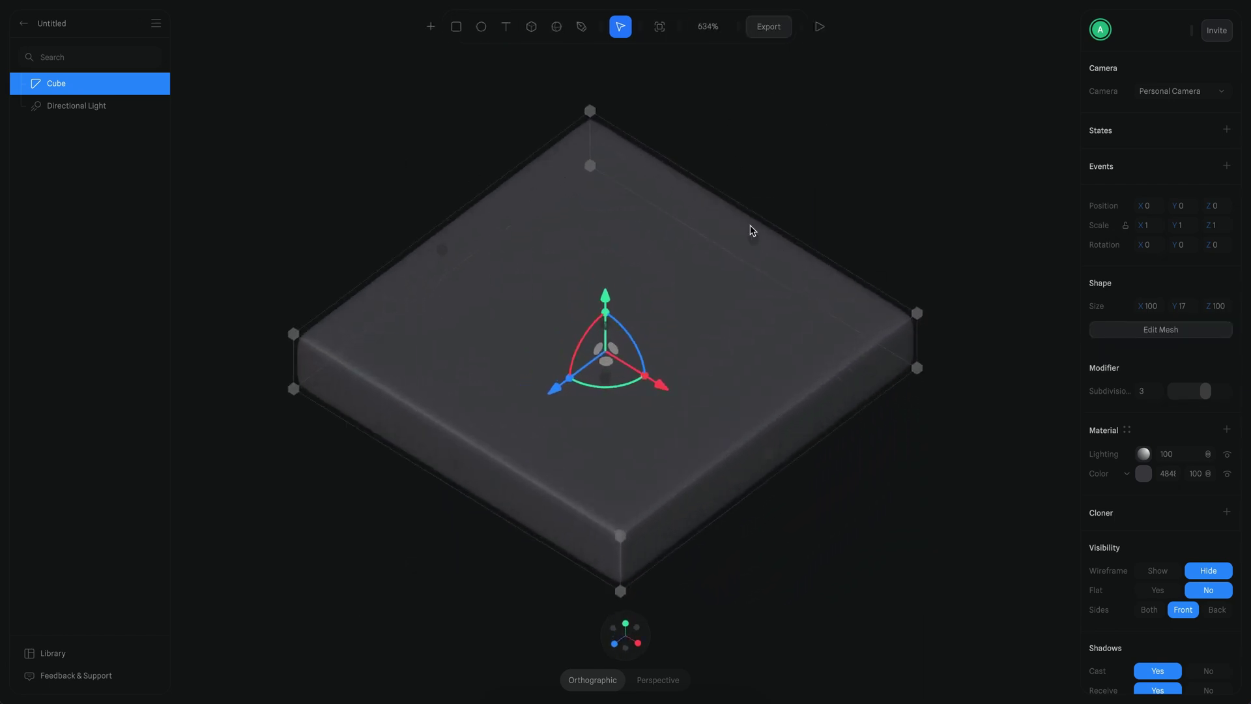
Step: Reopen the mesh for editing, select its four large top faces and inset them slightly to form a narrow border
{"action": "double_click", "coordinate": [642, 258]}
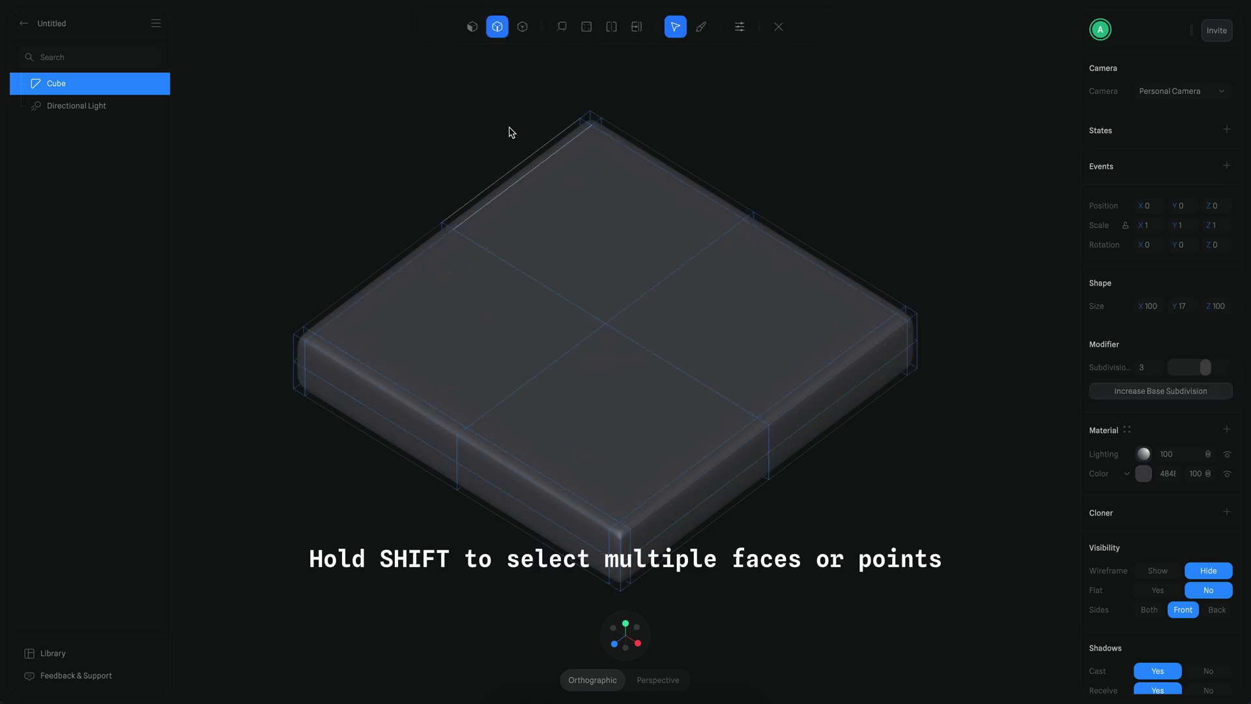
{"action": "left_click", "coordinate": [472, 26]}
{"action": "left_click", "coordinate": [589, 226]}
{"action": "left_click", "coordinate": [717, 339], "text": "shift"}
{"action": "left_click", "coordinate": [620, 376], "text": "shift"}
{"action": "left_click", "coordinate": [528, 352], "text": "shift"}
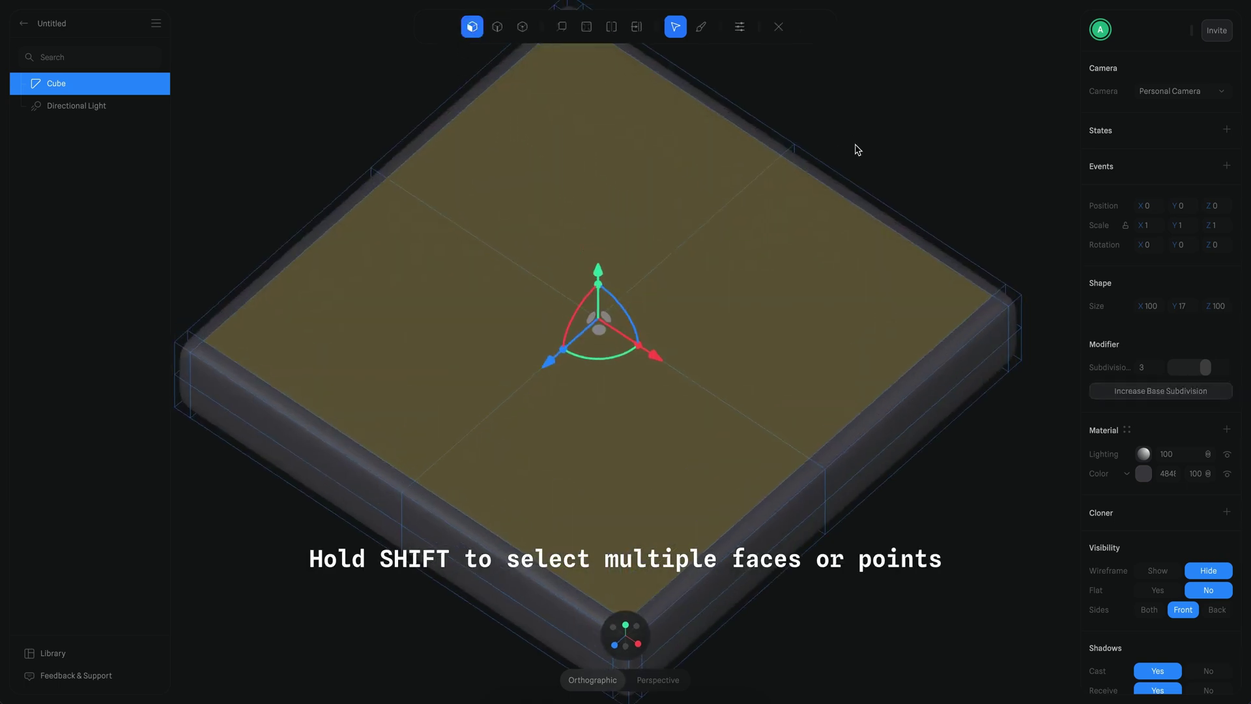
{"action": "scroll", "coordinate": [856, 154], "scroll_direction": "down", "scroll_amount": 2}
{"action": "left_click", "coordinate": [586, 27]}
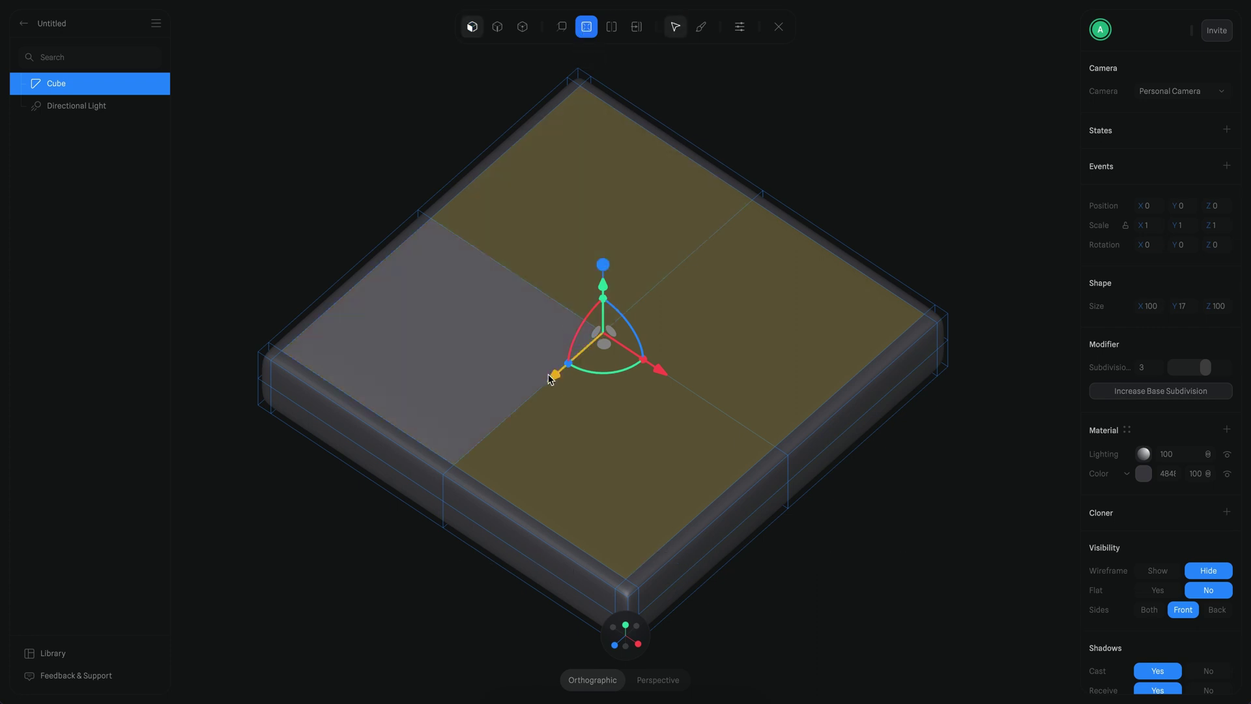
{"action": "left_click", "coordinate": [602, 275]}
{"action": "left_click_drag", "start_coordinate": [601, 276], "coordinate": [603, 272]}
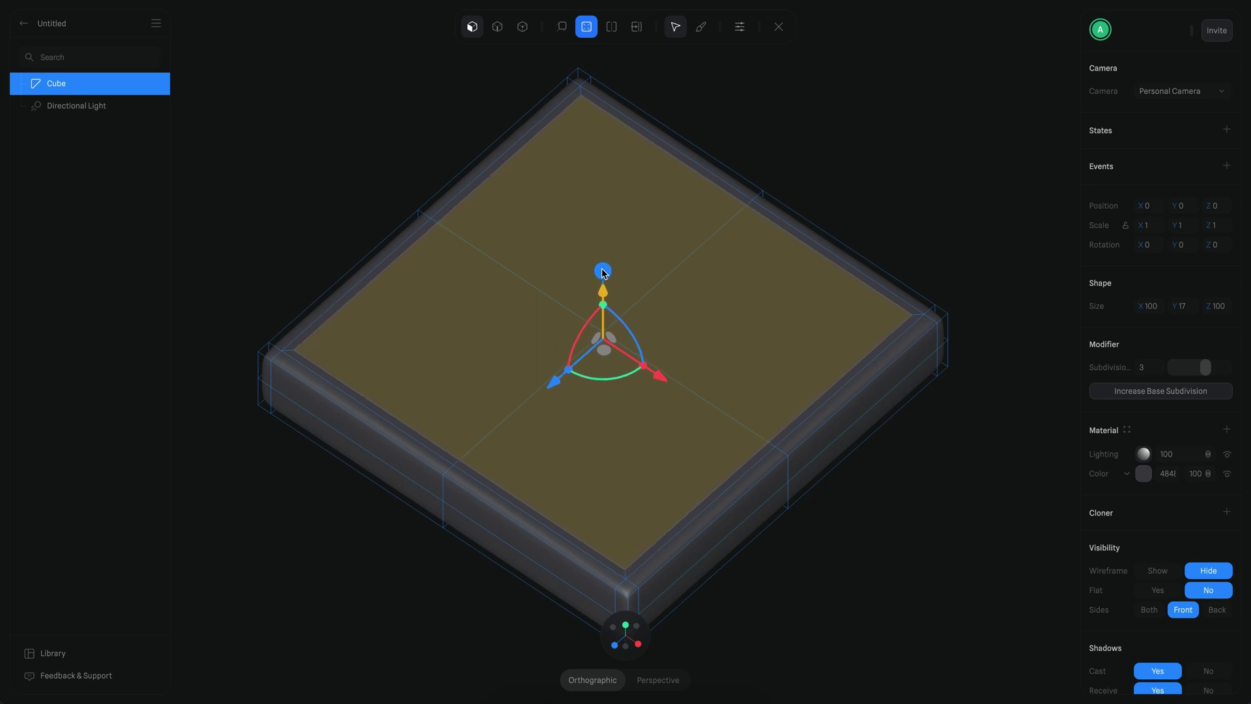
Step: Select the four corner points of the inset top faces and scale them inward in X and Z until the outline forms an octagon
{"action": "left_click", "coordinate": [522, 28]}
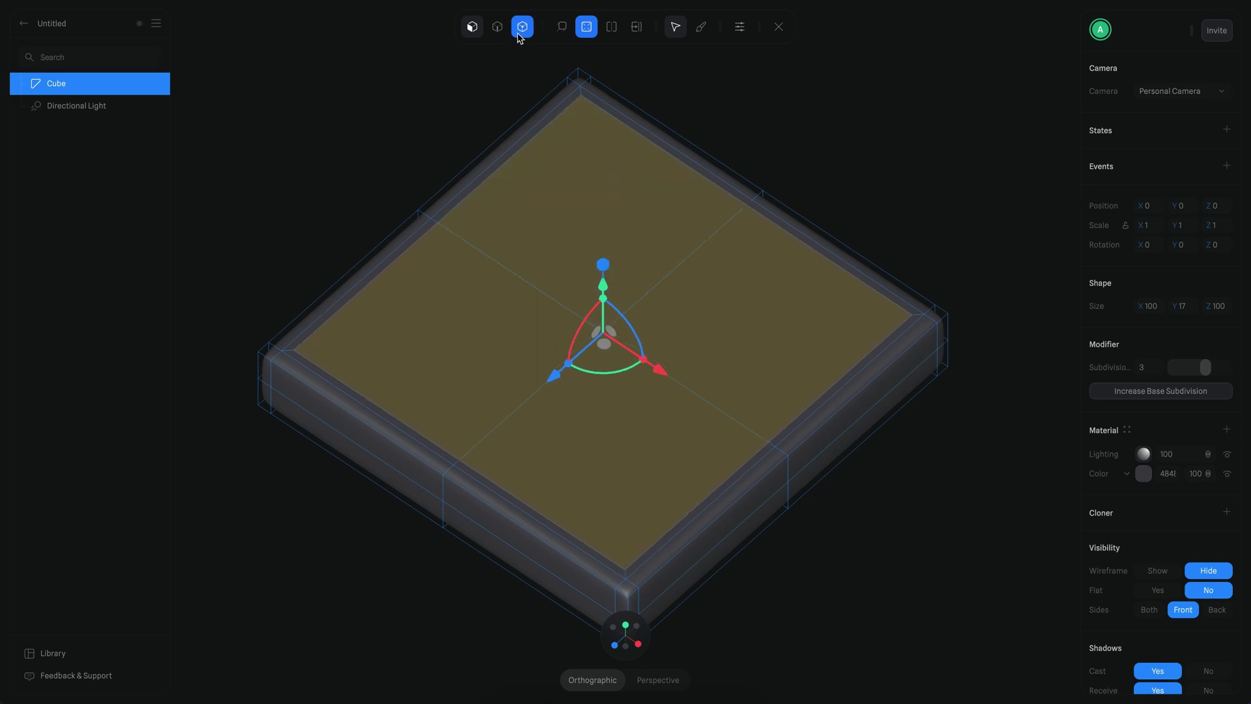
{"action": "key", "text": "Escape"}
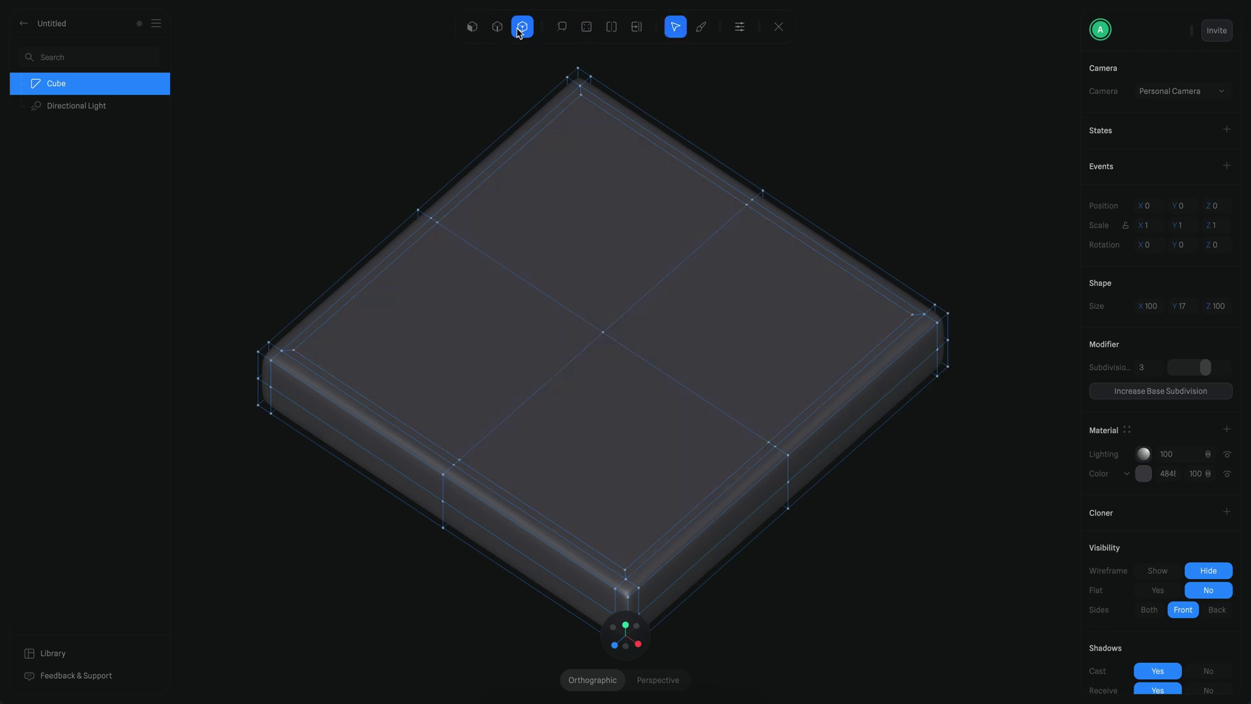
{"action": "left_click", "coordinate": [888, 320]}
{"action": "left_click", "coordinate": [592, 123], "text": "shift"}
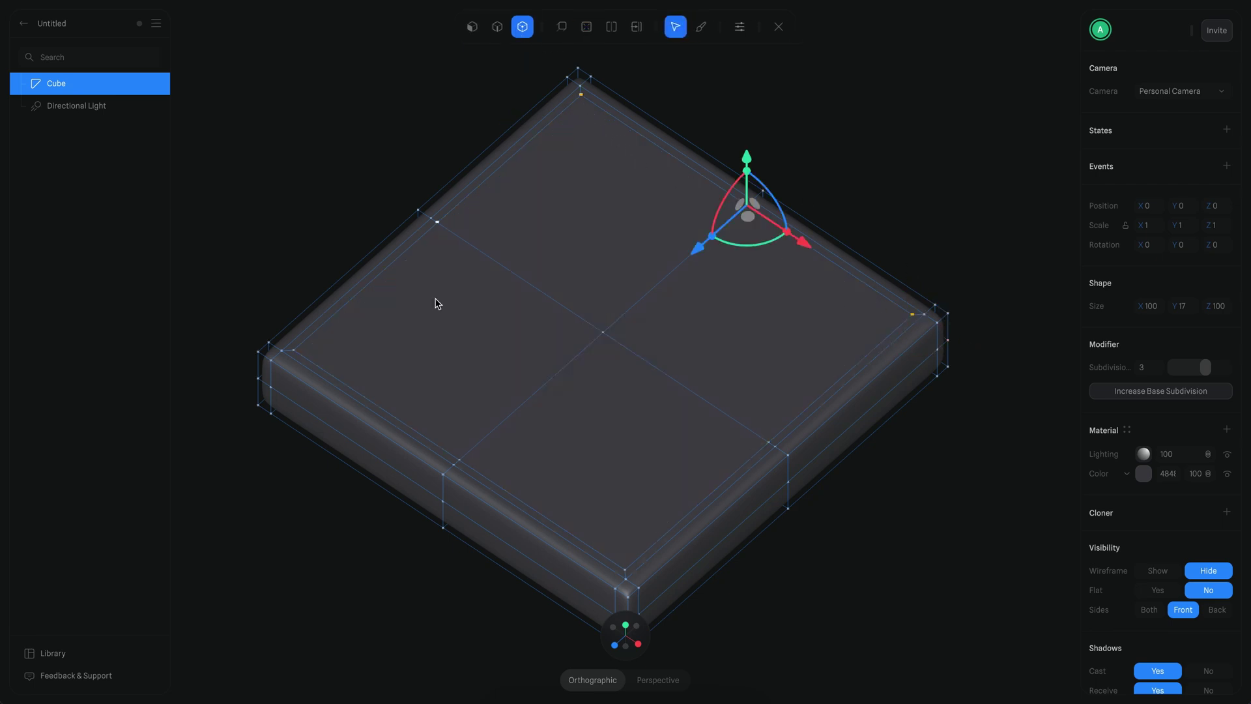
{"action": "left_click", "coordinate": [337, 361], "text": "shift"}
{"action": "left_click", "coordinate": [633, 558], "text": "shift"}
{"action": "left_click_drag", "start_coordinate": [795, 371], "coordinate": [836, 394], "text": "alt"}
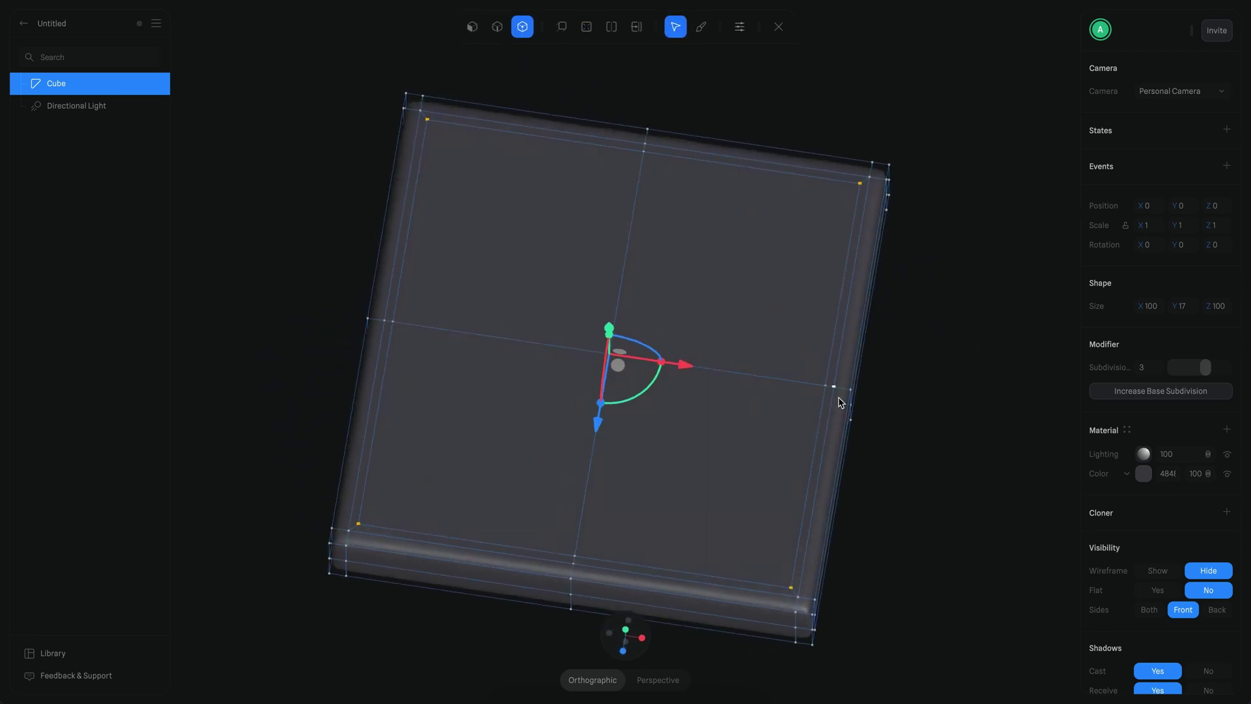
{"action": "left_click", "coordinate": [626, 629]}
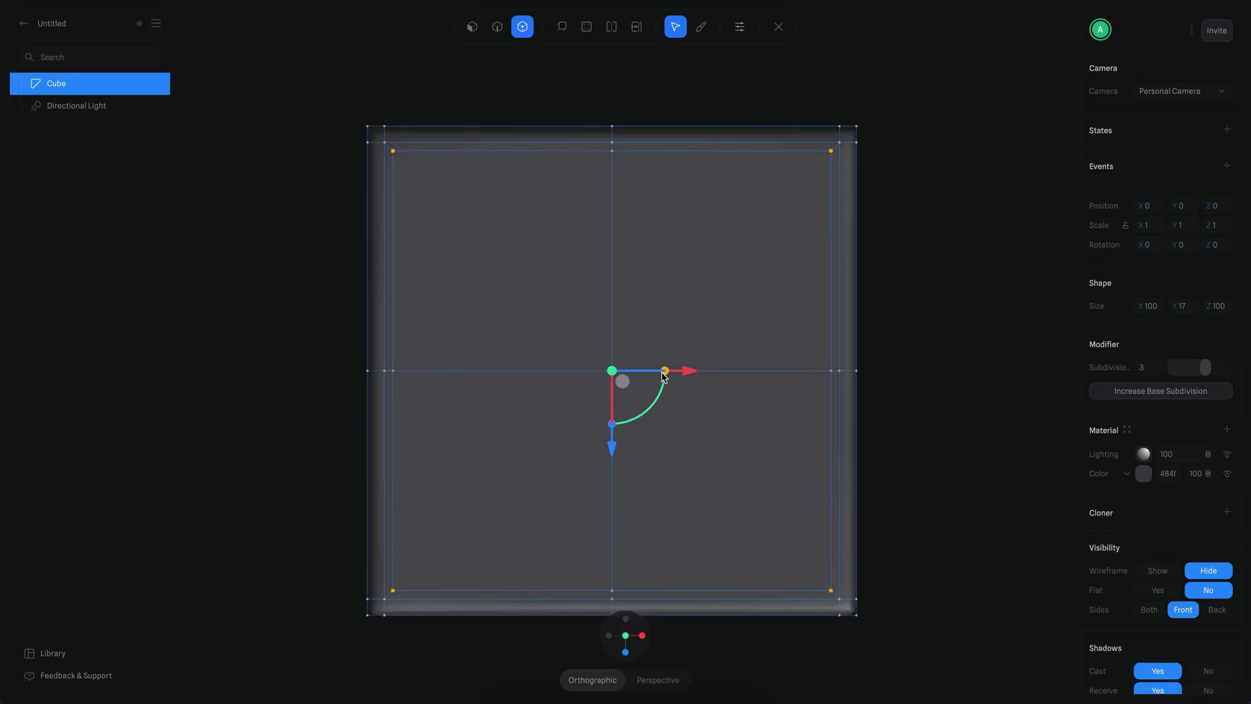
{"action": "left_click_drag", "start_coordinate": [663, 374], "coordinate": [651, 374]}
{"action": "left_click_drag", "start_coordinate": [651, 374], "coordinate": [653, 375]}
{"action": "left_click_drag", "start_coordinate": [653, 378], "coordinate": [654, 378]}
Step: Select the octagon's four faces, inset them slightly and extrude them upward in a tall and a thin section to a total height of 29.26
{"action": "left_click", "coordinate": [470, 29]}
{"action": "left_click", "coordinate": [513, 271]}
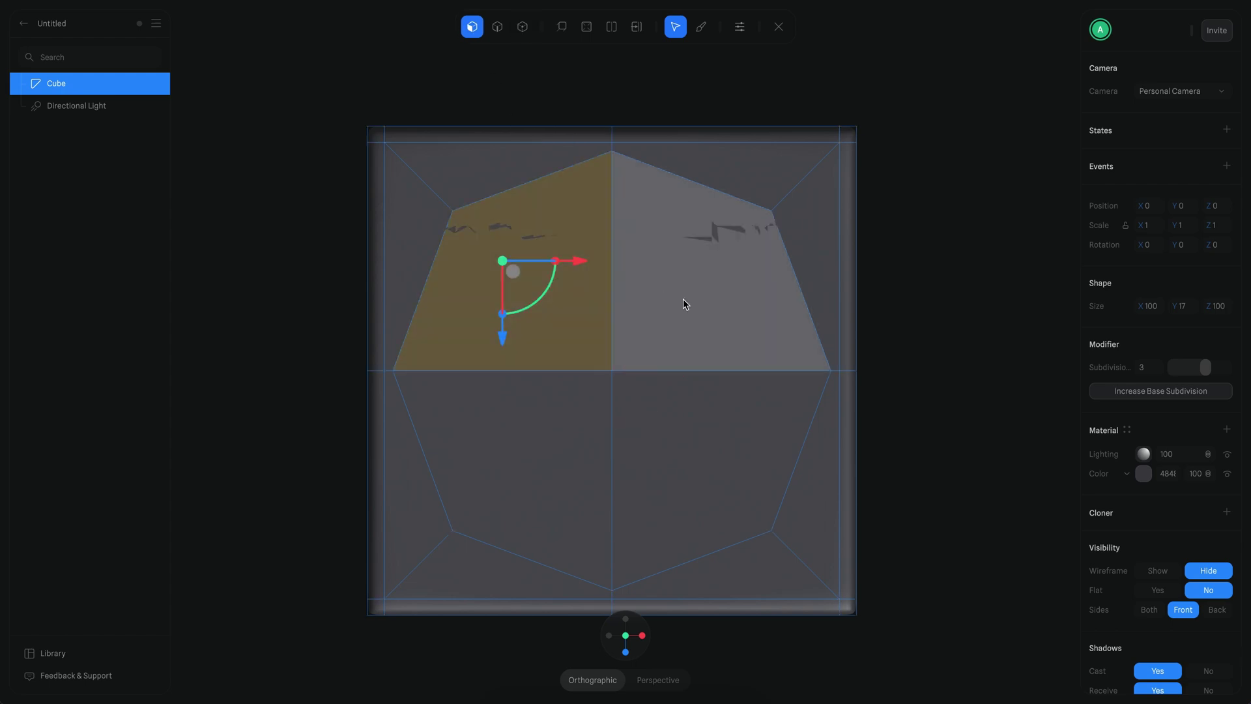
{"action": "left_click", "coordinate": [683, 303], "text": "shift"}
{"action": "left_click", "coordinate": [698, 411], "text": "shift"}
{"action": "left_click", "coordinate": [564, 415], "text": "shift"}
{"action": "left_click_drag", "start_coordinate": [938, 391], "coordinate": [896, 330], "text": "alt"}
{"action": "scroll", "coordinate": [894, 313], "scroll_direction": "up", "scroll_amount": 5}
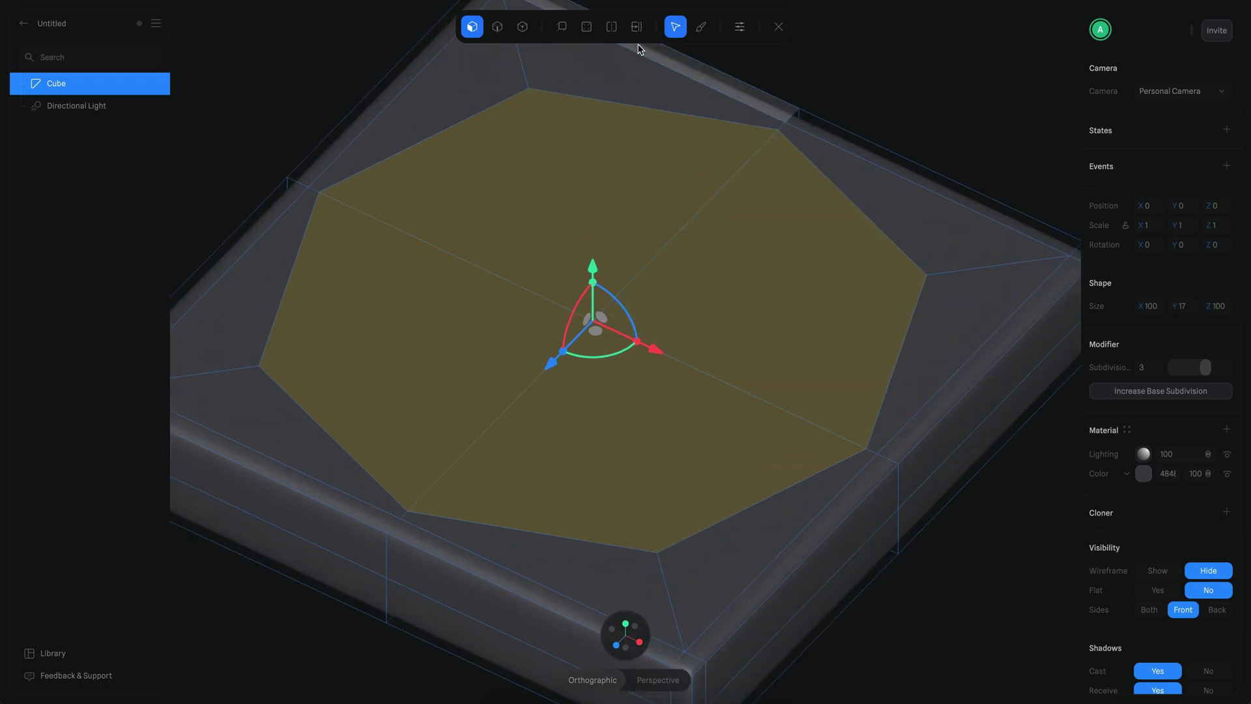
{"action": "left_click", "coordinate": [587, 27]}
{"action": "left_click_drag", "start_coordinate": [593, 245], "coordinate": [596, 179]}
{"action": "left_click", "coordinate": [561, 26]}
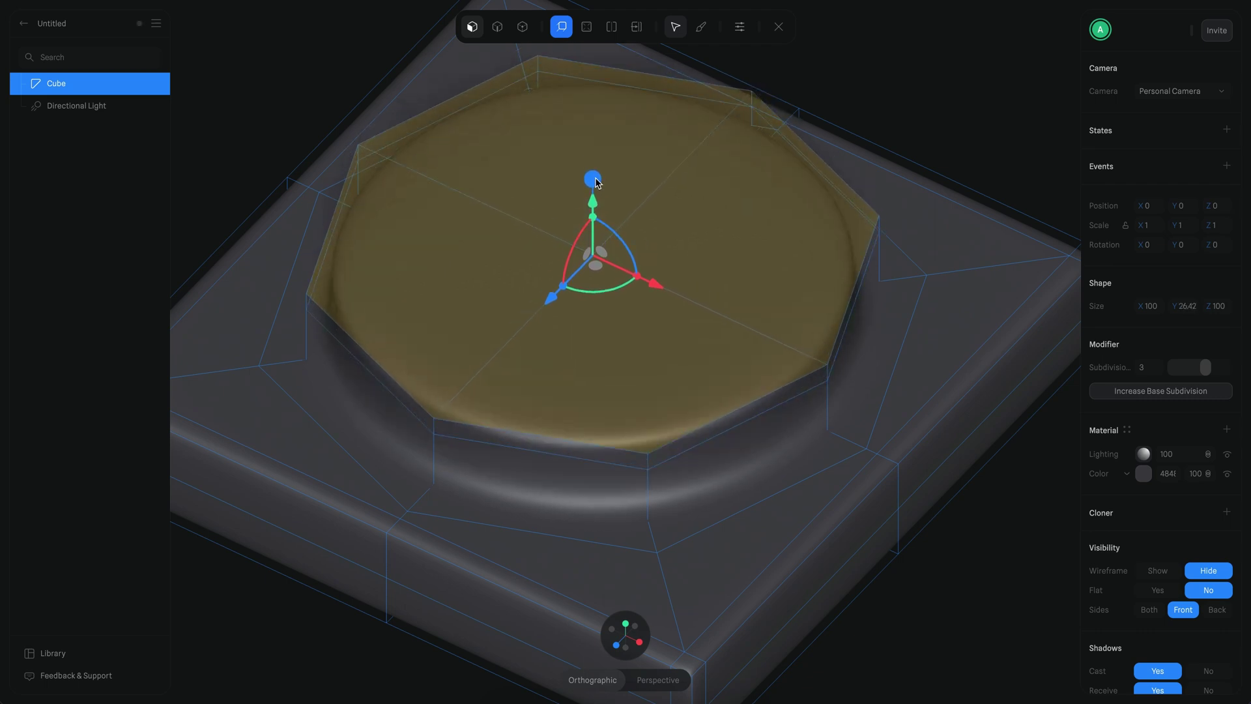
{"action": "scroll", "coordinate": [870, 331], "scroll_direction": "down", "scroll_amount": 2}
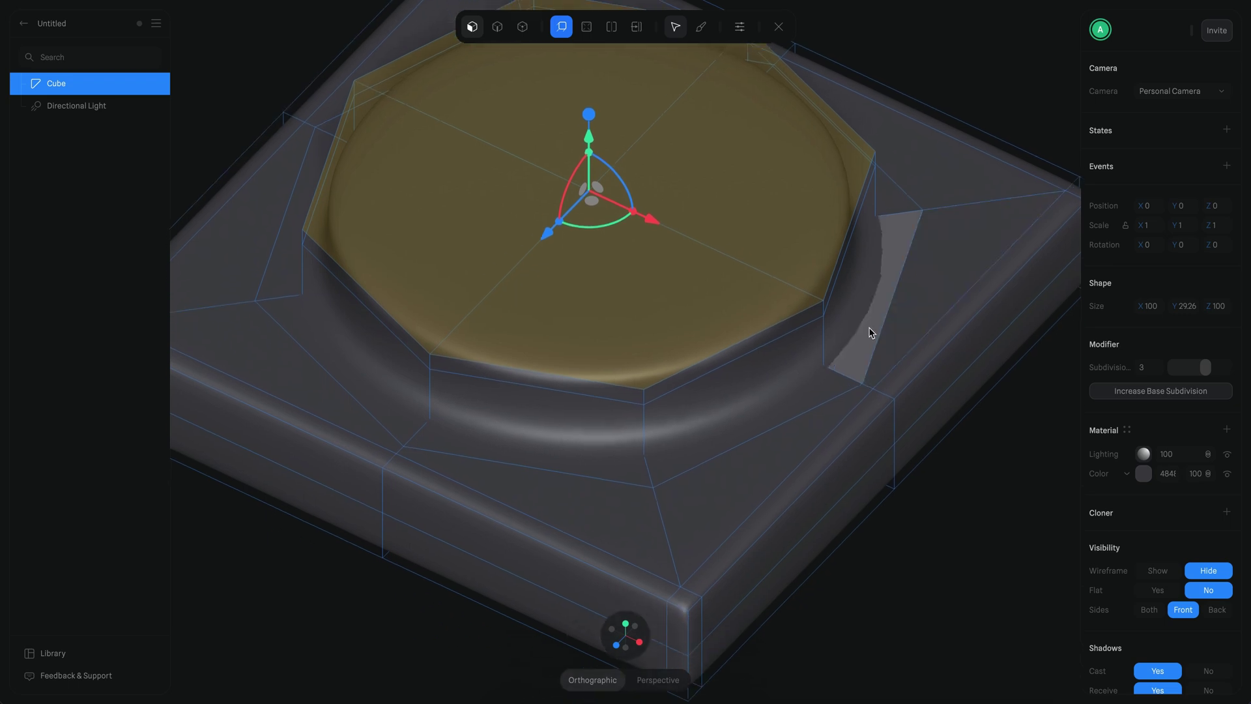
Step: In the front view, select the edge loop just below the raised disc's top and move it up closer to the rim
{"action": "left_click_drag", "start_coordinate": [869, 331], "coordinate": [883, 294], "text": "alt"}
{"action": "scroll", "coordinate": [853, 329], "scroll_direction": "up", "scroll_amount": 3, "text": "ctrl"}
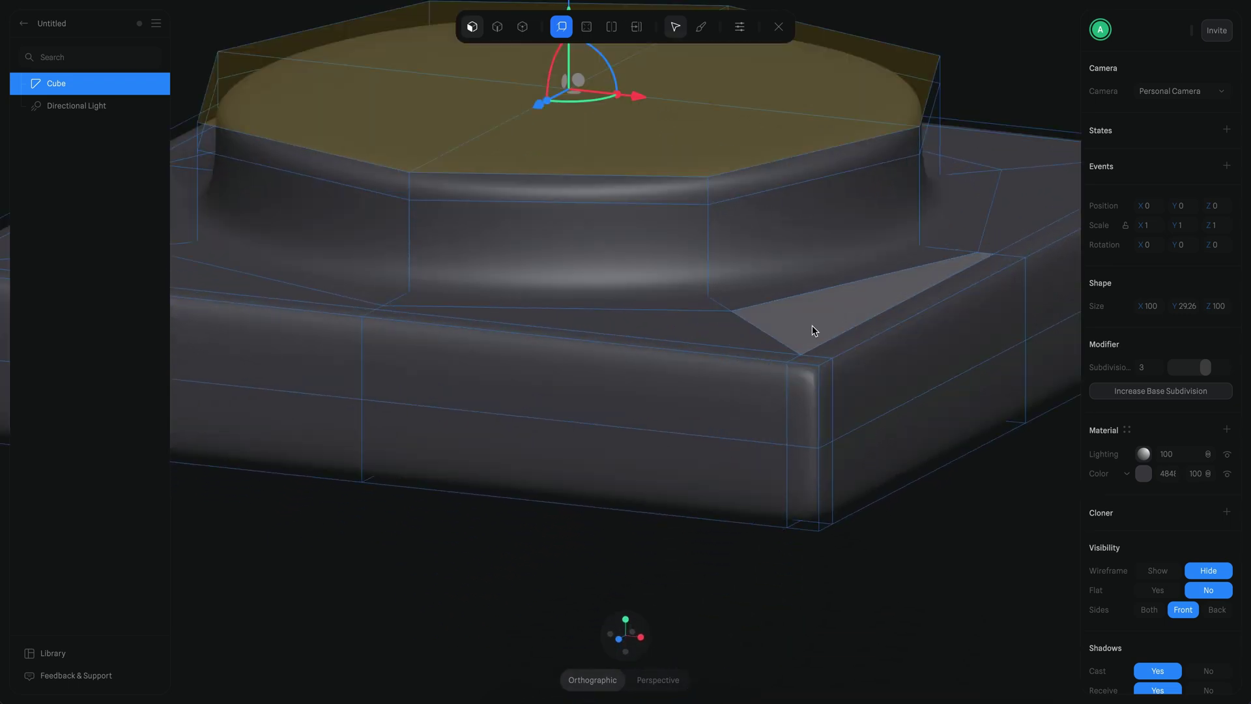
{"action": "left_click", "coordinate": [619, 642]}
{"action": "middle_click_drag", "start_coordinate": [787, 483], "coordinate": [774, 576]}
{"action": "left_click", "coordinate": [497, 26]}
{"action": "left_click", "coordinate": [624, 298]}
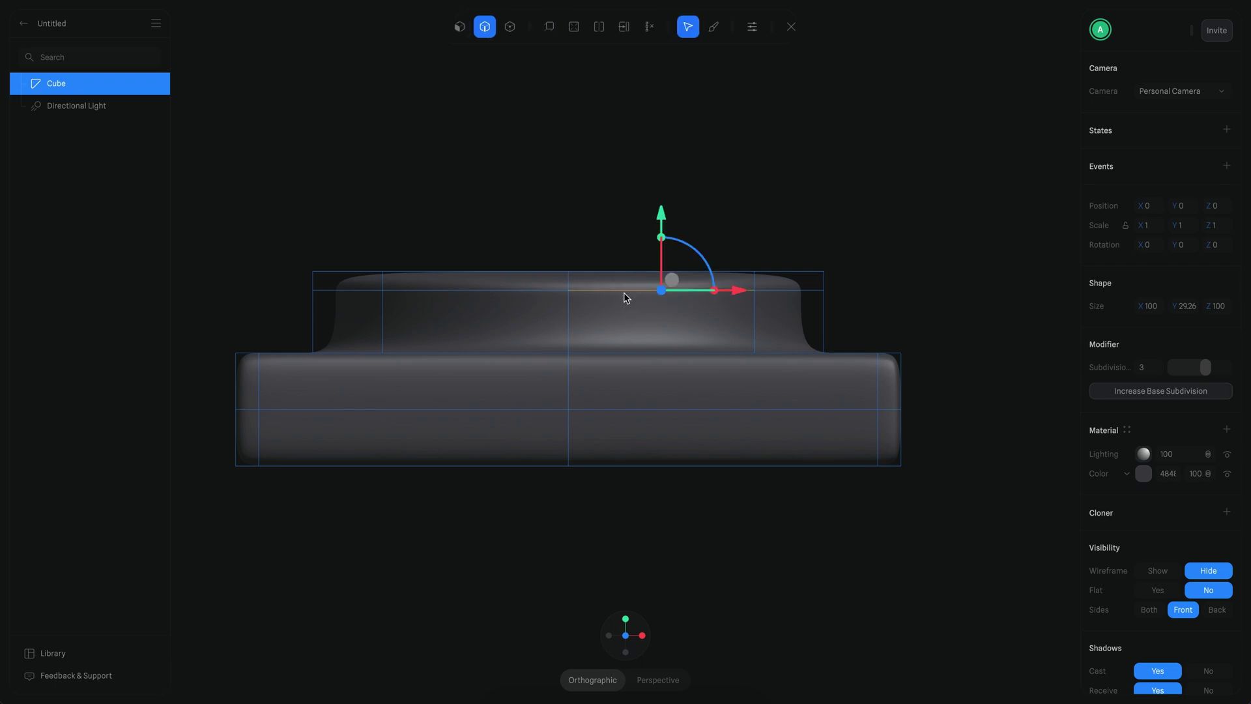
{"action": "scroll", "coordinate": [560, 215], "scroll_direction": "up", "scroll_amount": 1}
{"action": "left_click_drag", "start_coordinate": [556, 195], "coordinate": [556, 184]}
Step: Select the raised disc's four top faces, inset them slightly and finish editing the mesh
{"action": "left_click_drag", "start_coordinate": [748, 153], "coordinate": [756, 241], "text": "alt"}
{"action": "left_click", "coordinate": [460, 27]}
{"action": "left_click", "coordinate": [665, 206]}
{"action": "left_click", "coordinate": [625, 333], "text": "shift"}
{"action": "left_click", "coordinate": [489, 306], "text": "shift"}
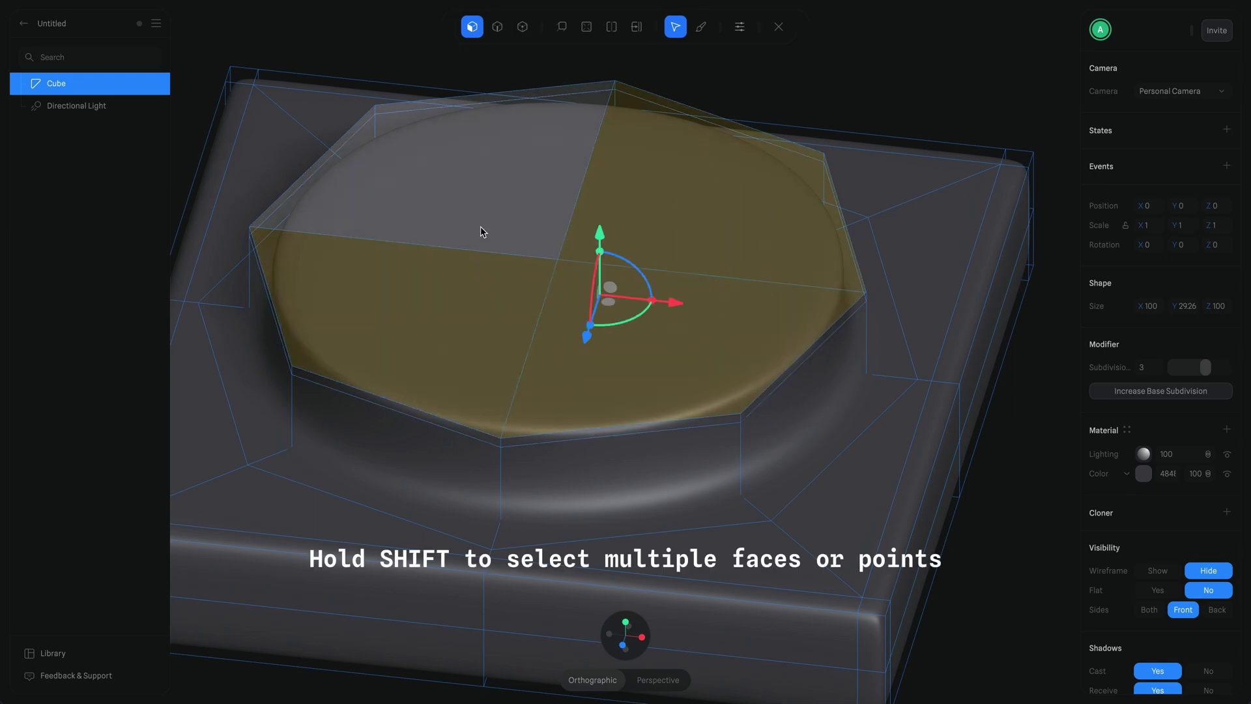
{"action": "left_click", "coordinate": [485, 225], "text": "shift"}
{"action": "left_click", "coordinate": [562, 27]}
{"action": "left_click", "coordinate": [579, 33]}
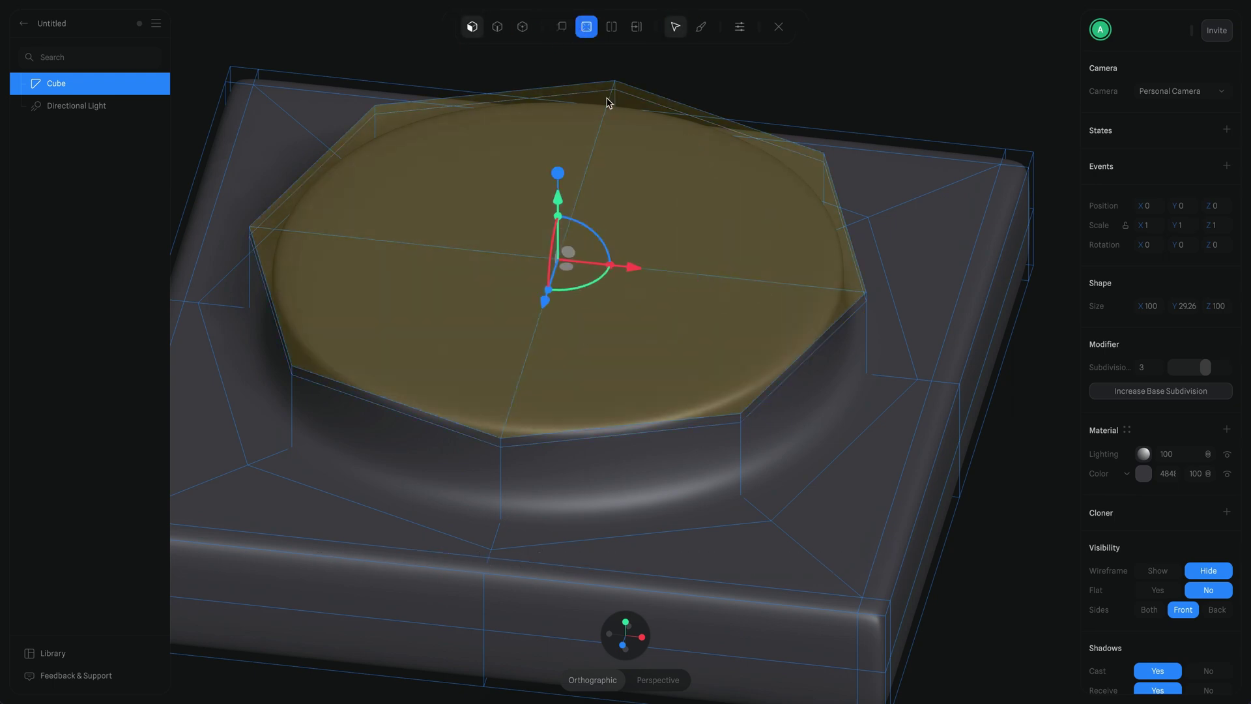
{"action": "left_click_drag", "start_coordinate": [558, 183], "coordinate": [557, 190]}
{"action": "key", "text": "Escape"}
{"action": "key", "text": "Escape"}
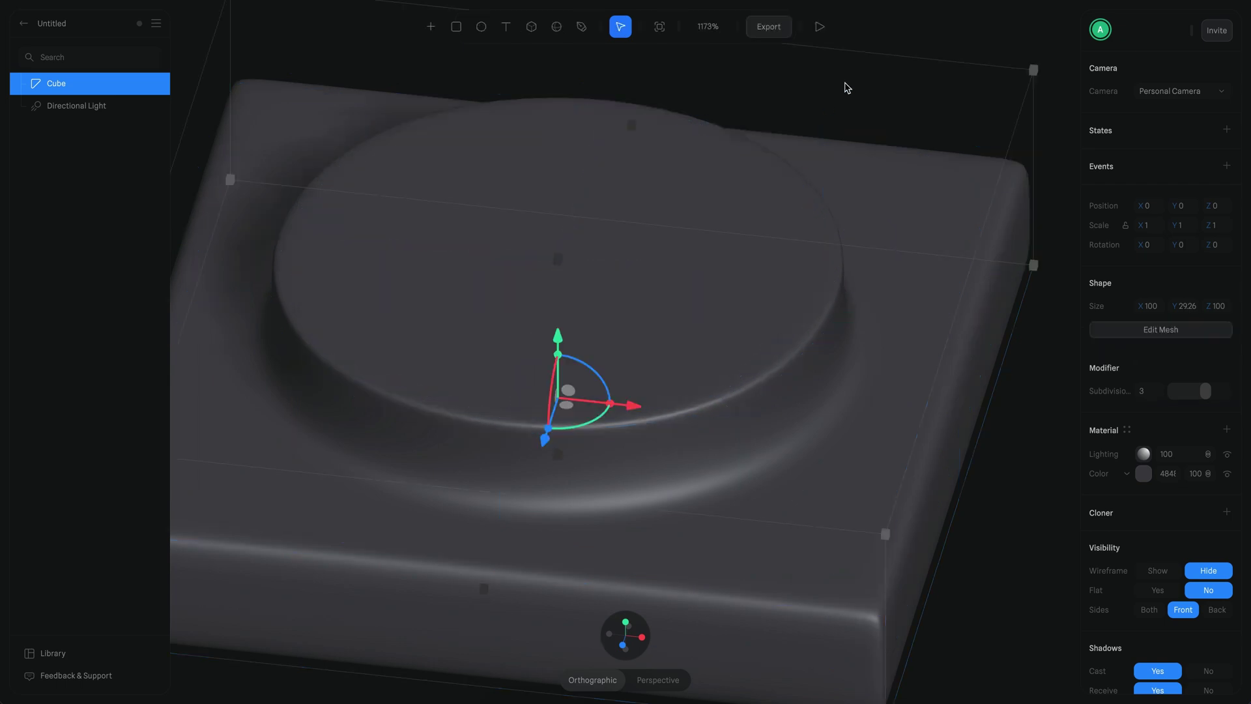
Step: Reopen the mesh for editing, select the edge loop at the raised disc's foot and move it up above the base
{"action": "key", "text": "alt+r"}
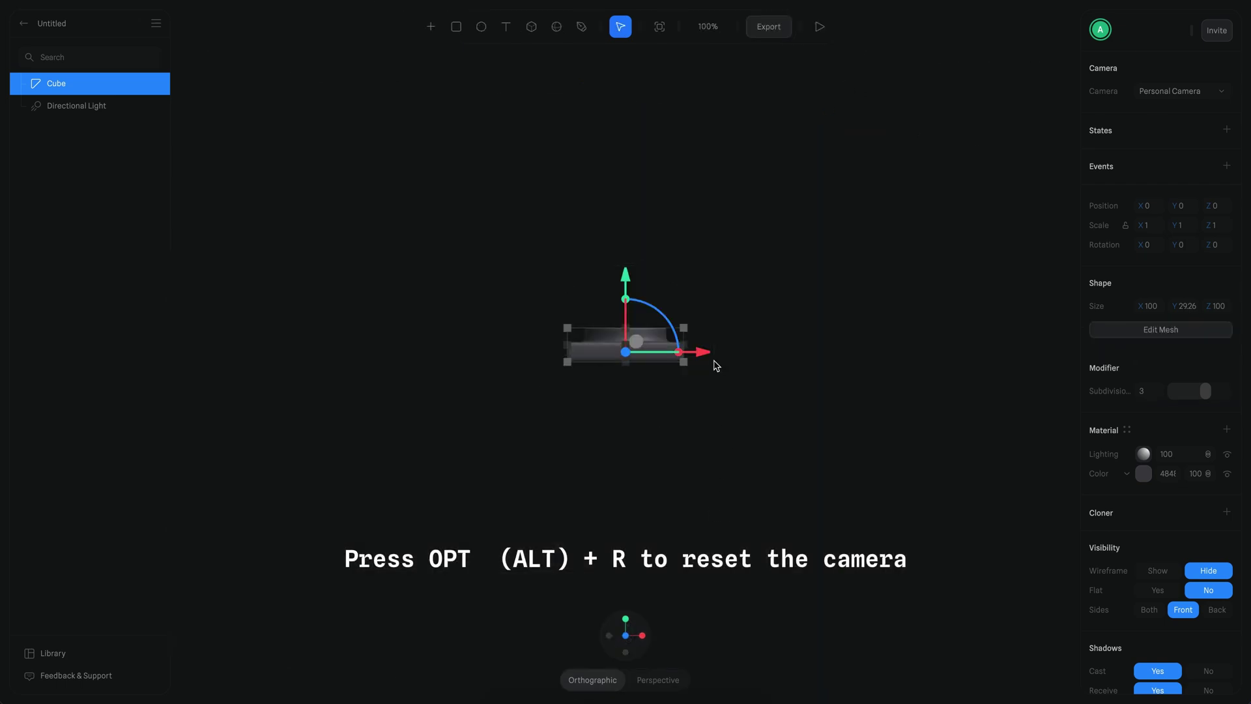
{"action": "left_click_drag", "start_coordinate": [902, 175], "coordinate": [892, 195], "text": "alt"}
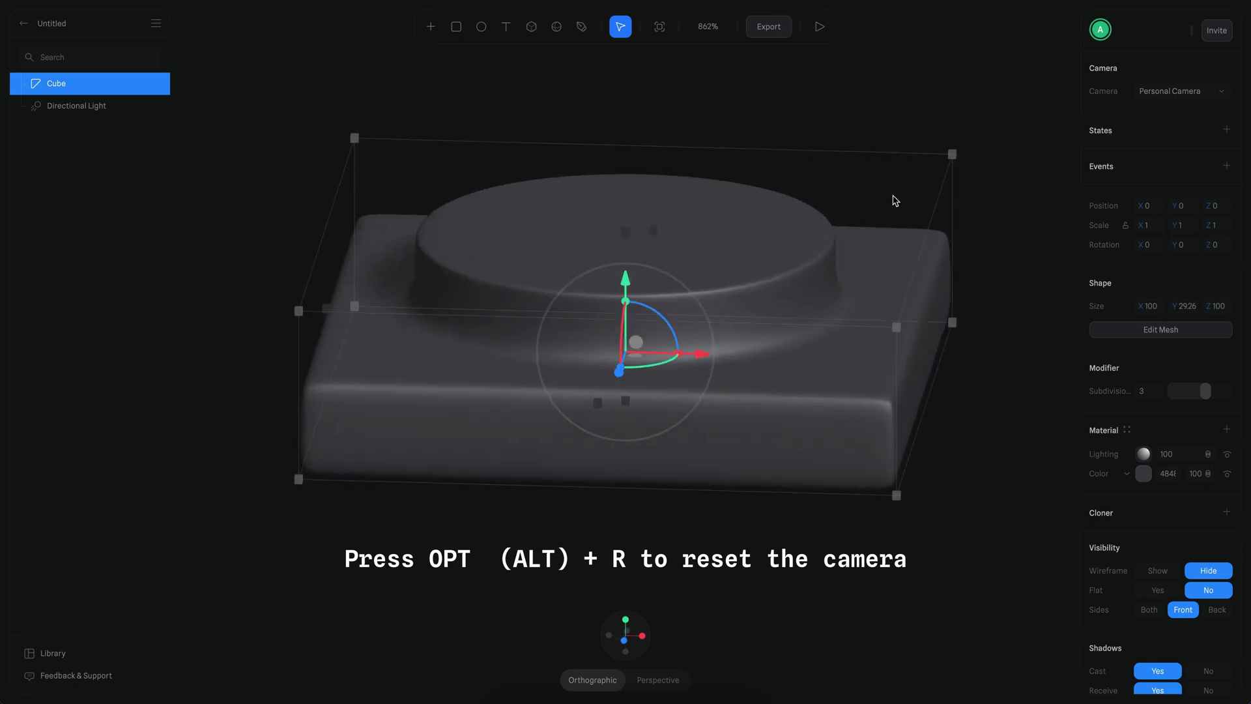
{"action": "scroll", "coordinate": [793, 338], "scroll_direction": "up", "scroll_amount": 5}
{"action": "double_click", "coordinate": [912, 275]}
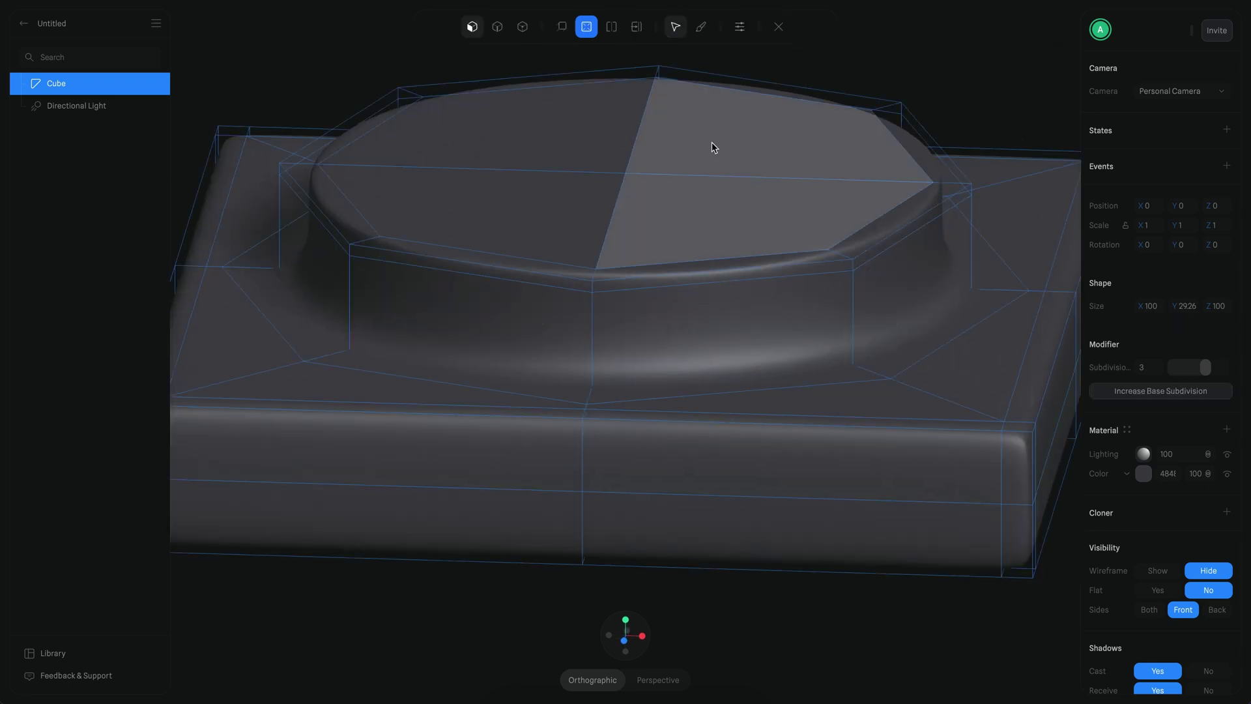
{"action": "left_click", "coordinate": [489, 30]}
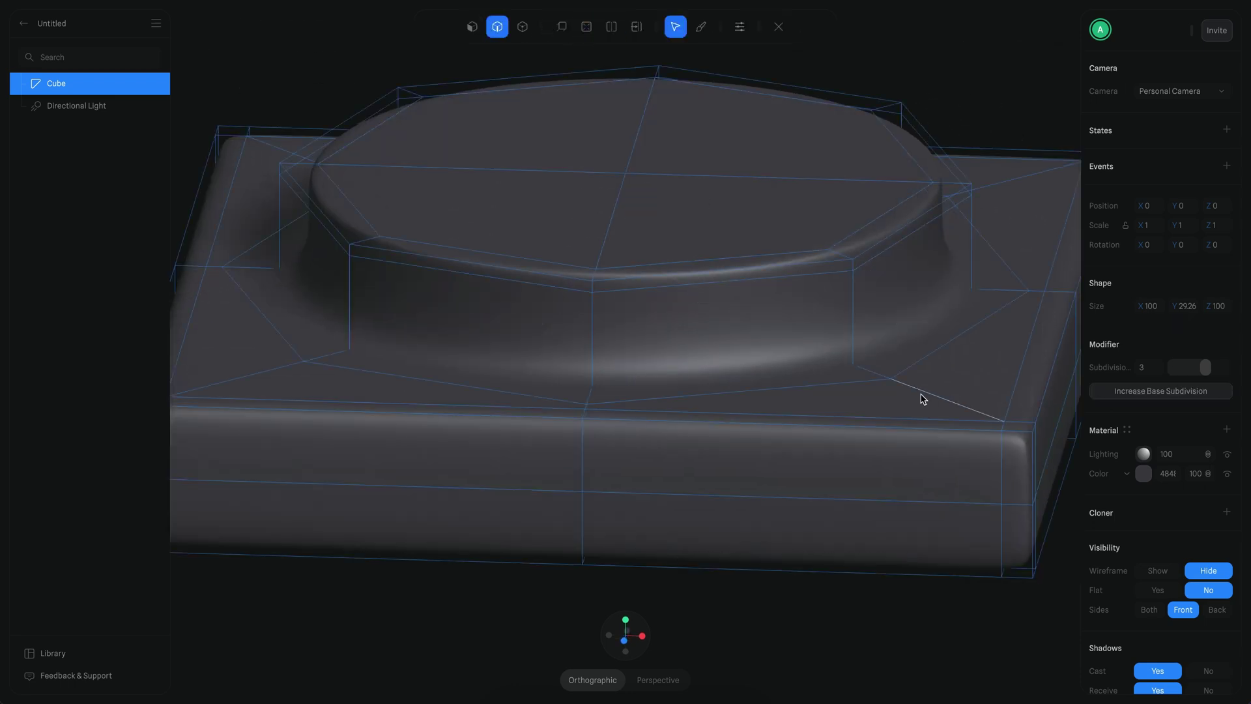
{"action": "left_click", "coordinate": [880, 352]}
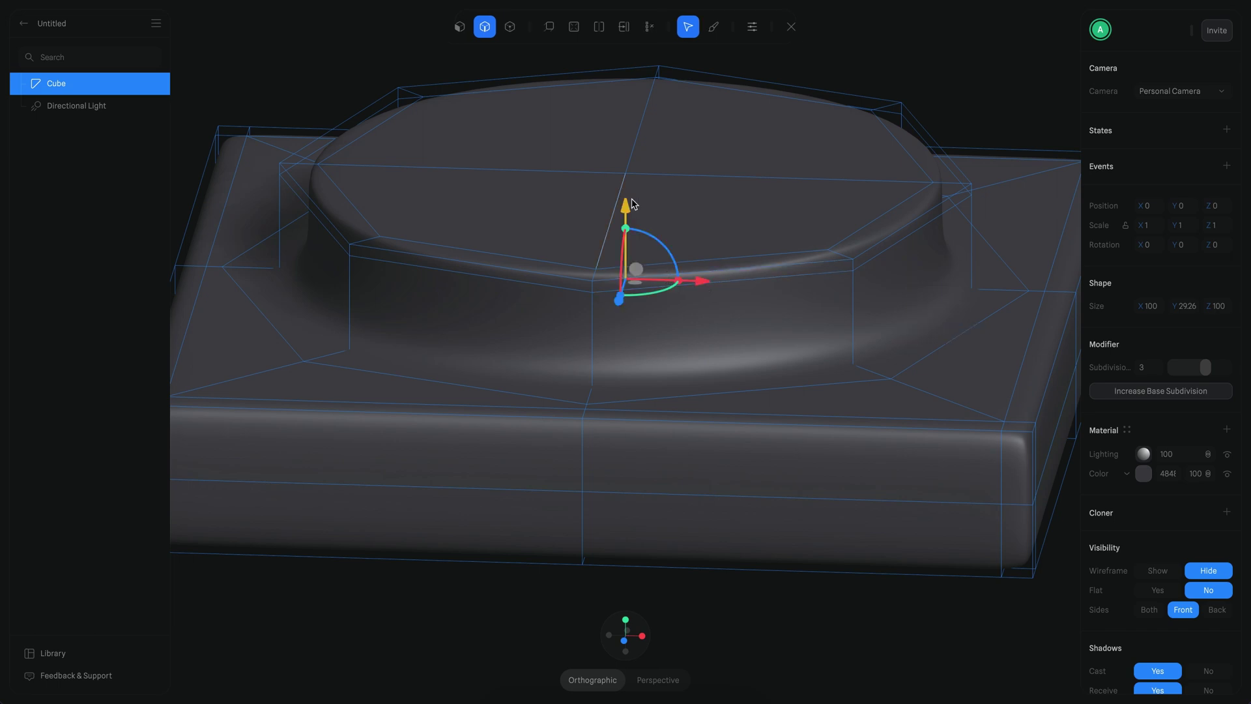
{"action": "left_click_drag", "start_coordinate": [626, 207], "coordinate": [631, 182]}
{"action": "left_click", "coordinate": [624, 638]}
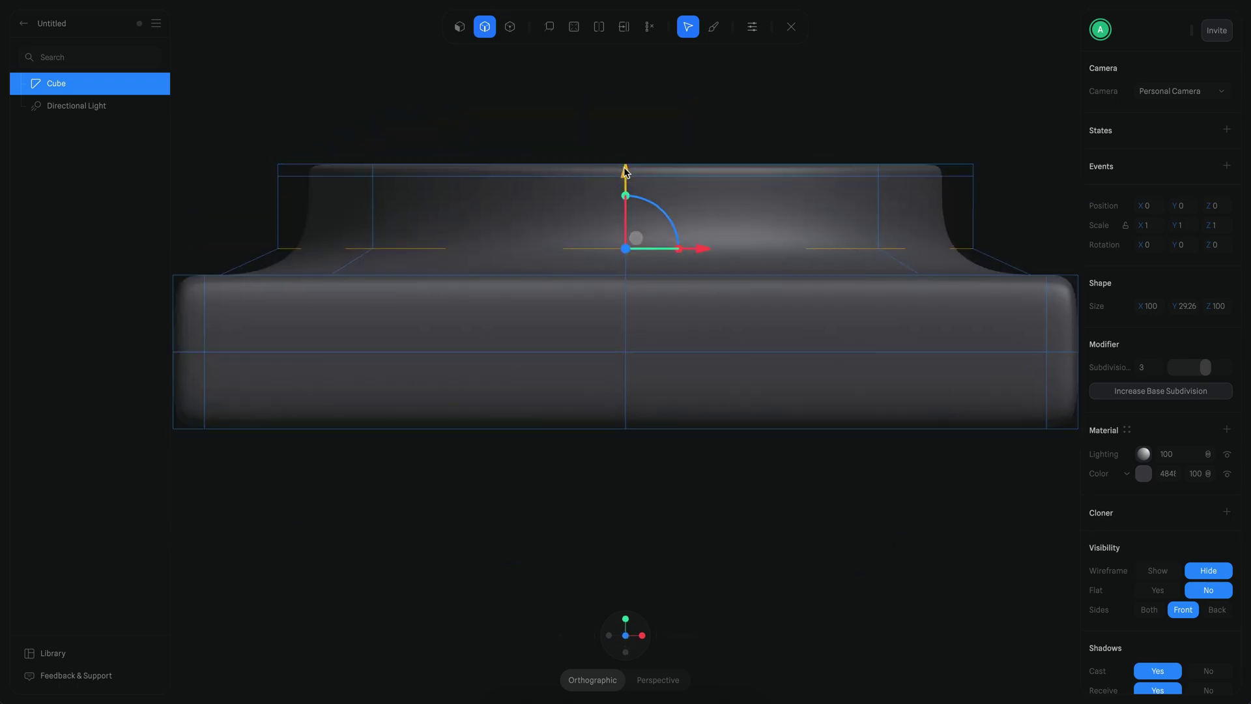
{"action": "left_click_drag", "start_coordinate": [625, 171], "coordinate": [624, 164]}
Step: Scale the raised disc's lower edge loop slightly outward, nudge it further up and finish editing the mesh
{"action": "left_click_drag", "start_coordinate": [681, 248], "coordinate": [686, 248]}
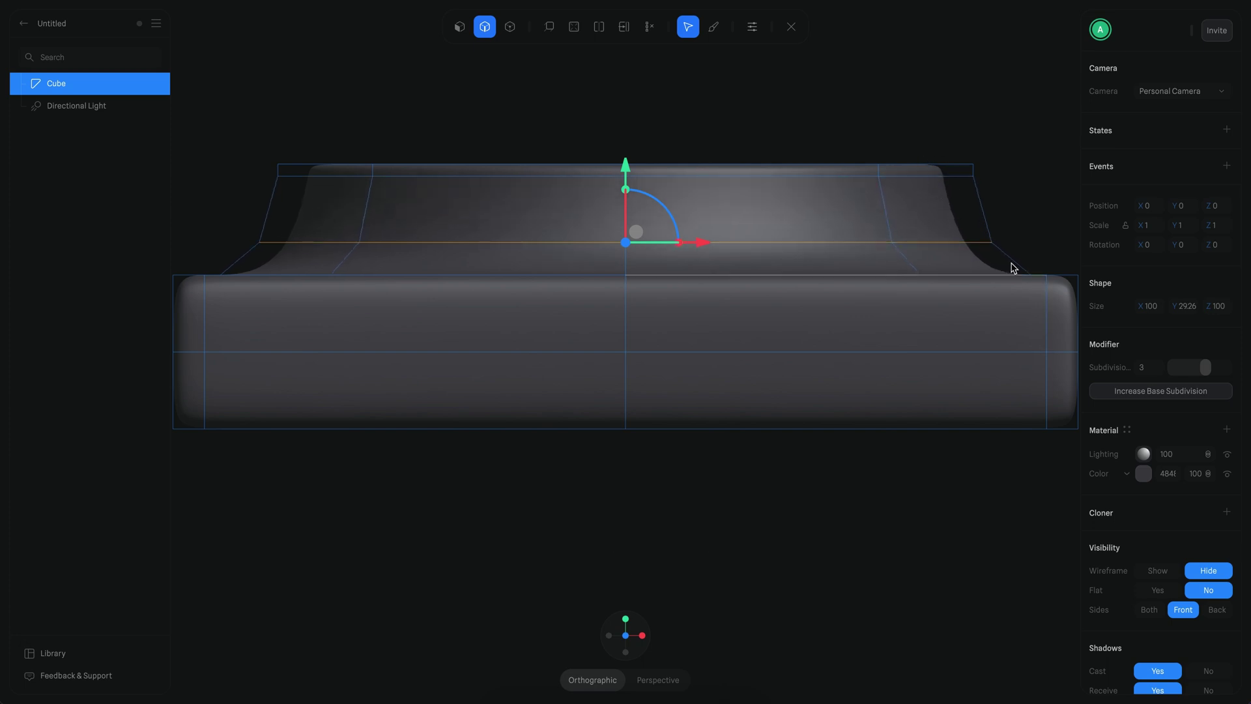
{"action": "left_click_drag", "start_coordinate": [628, 167], "coordinate": [631, 160]}
{"action": "key", "text": "Escape"}
{"action": "scroll", "coordinate": [813, 131], "scroll_direction": "down", "scroll_amount": 3}
{"action": "left_click_drag", "start_coordinate": [813, 131], "coordinate": [788, 242], "text": "alt"}
{"action": "scroll", "coordinate": [788, 241], "scroll_direction": "down", "scroll_amount": 3}
{"action": "scroll", "coordinate": [791, 495], "scroll_direction": "up", "scroll_amount": 8}
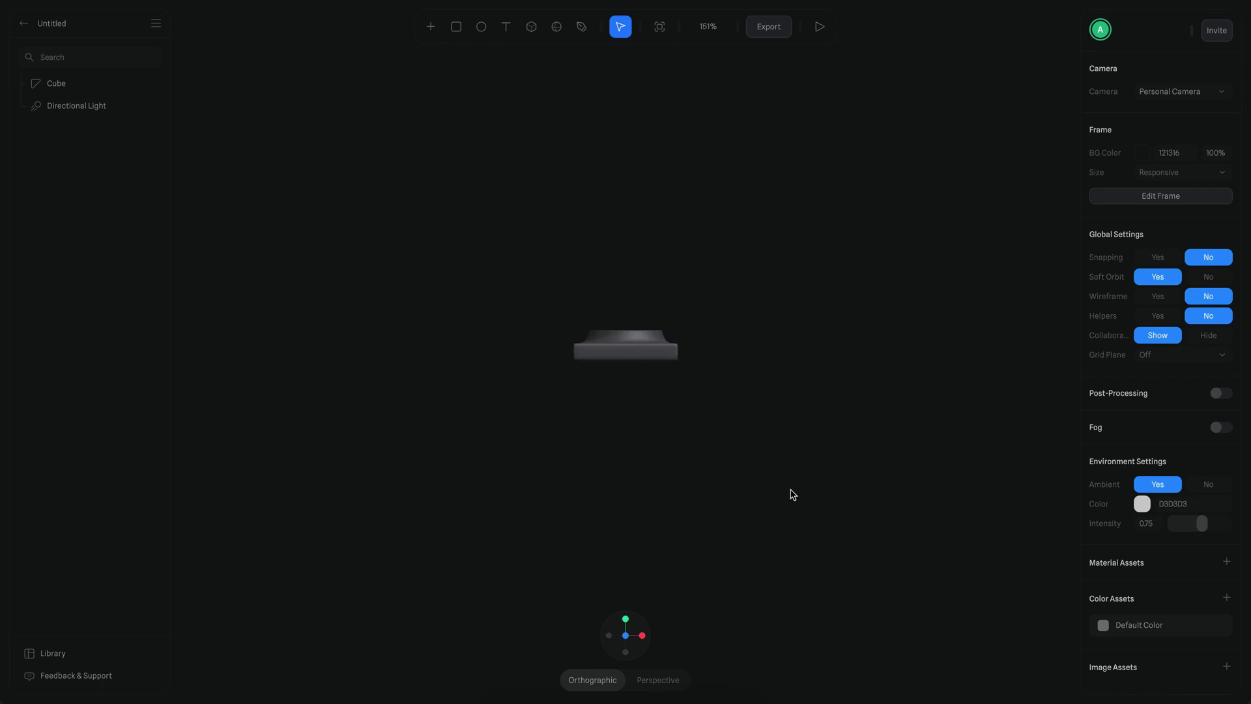
Step: Reopen the mesh and loop-cut the square base's sides once above and once below the existing mid-height loop
{"action": "double_click", "coordinate": [793, 361]}
{"action": "scroll", "coordinate": [819, 365], "scroll_direction": "up", "scroll_amount": 3}
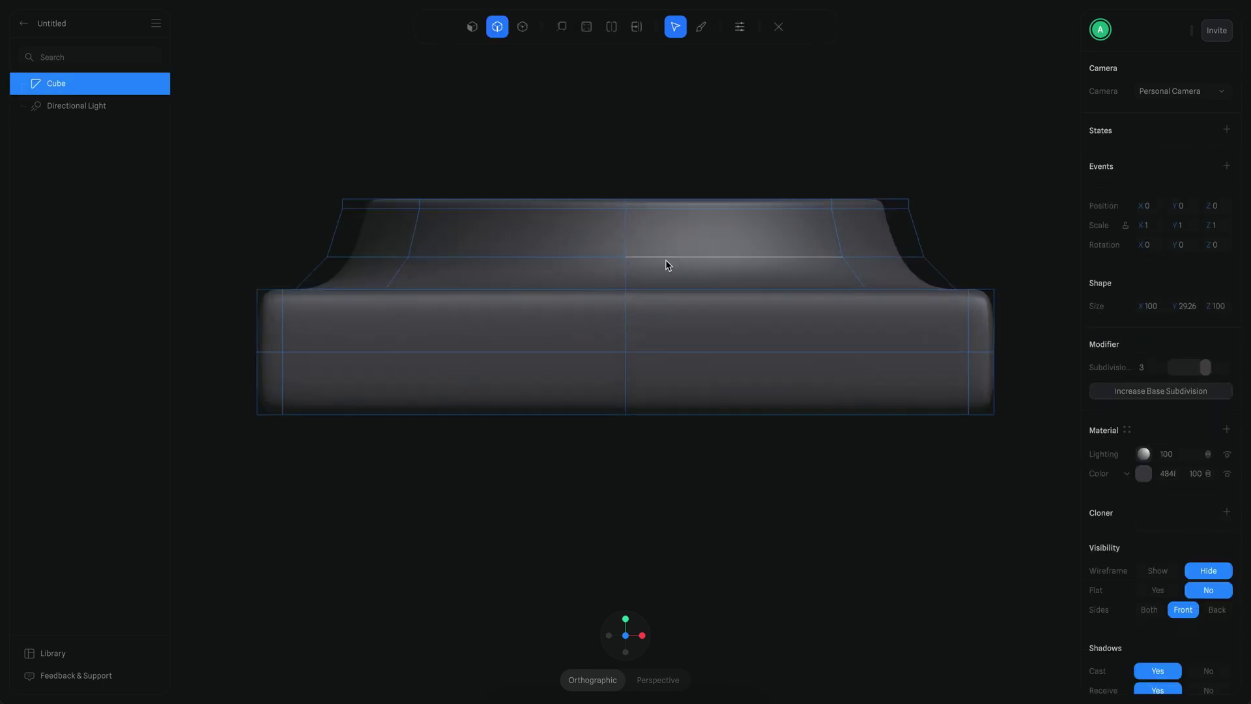
{"action": "left_click", "coordinate": [612, 26]}
{"action": "left_click", "coordinate": [621, 337]}
{"action": "left_click", "coordinate": [634, 381]}
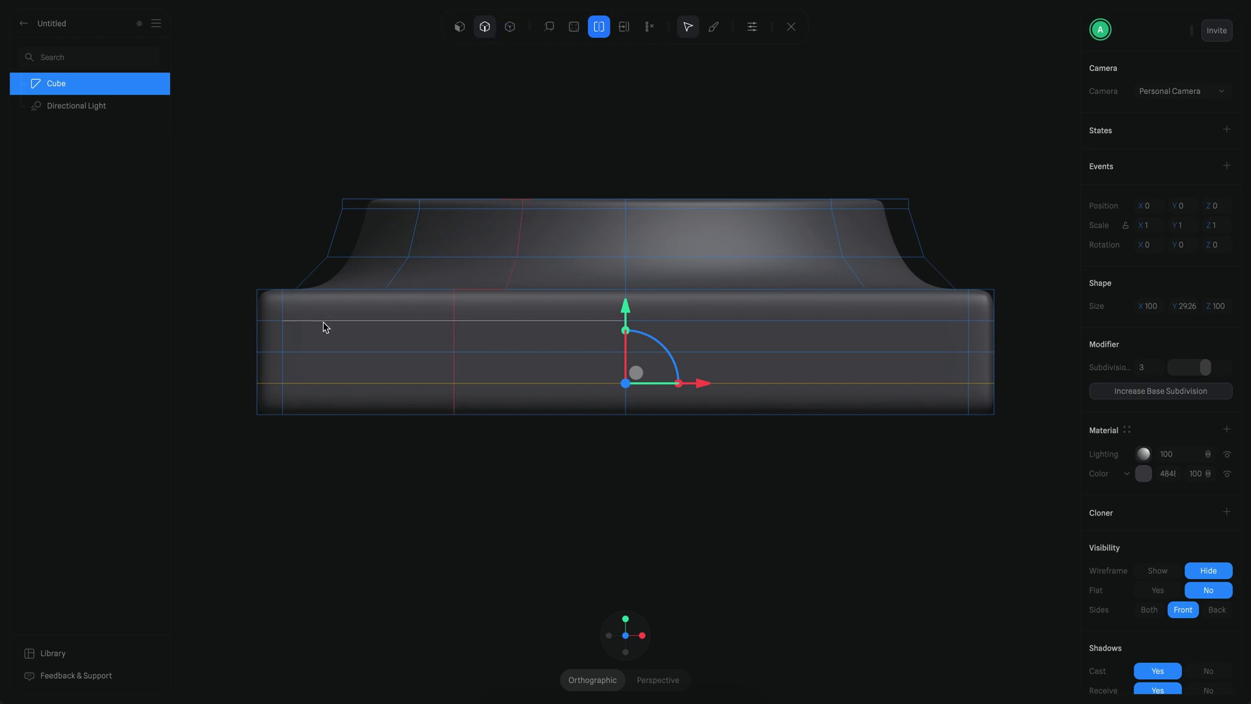
Step: Select the two new side loops, scale them apart in Y until they sit near the base's upper and lower edges, and finish editing
{"action": "left_click", "coordinate": [484, 27]}
{"action": "left_click", "coordinate": [504, 320]}
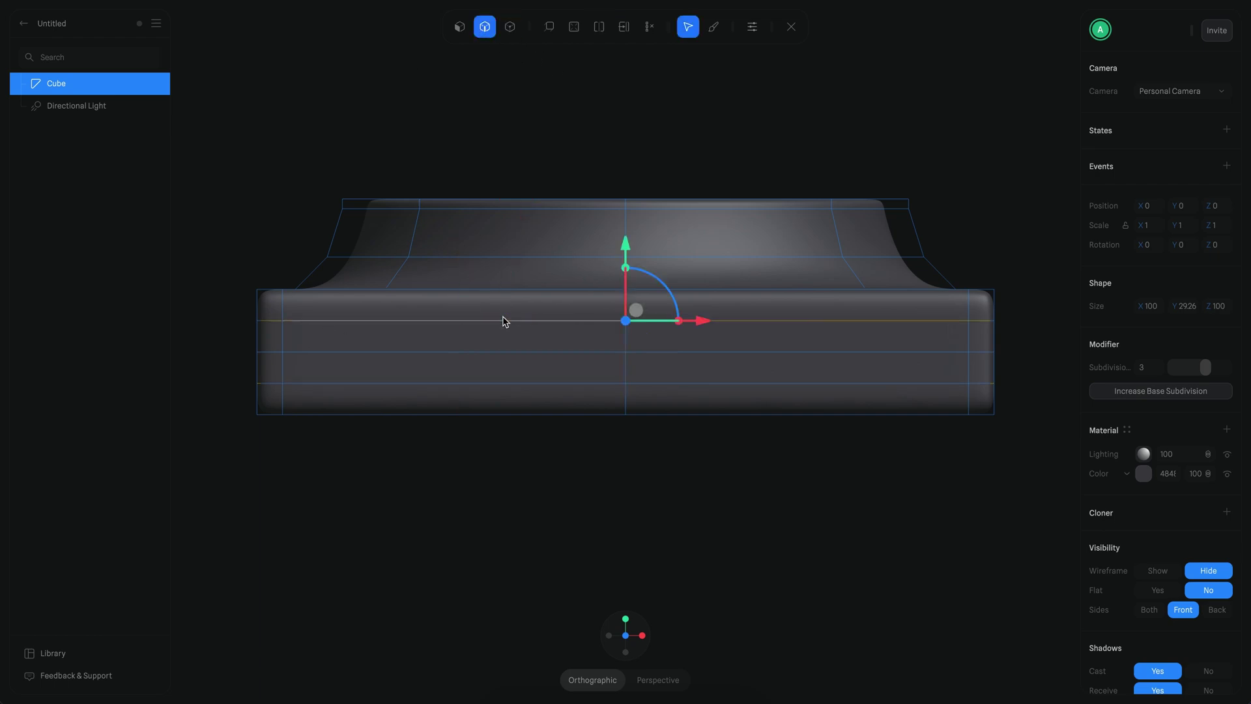
{"action": "left_click", "coordinate": [547, 390], "text": "shift"}
{"action": "double_click", "coordinate": [545, 388], "text": "shift"}
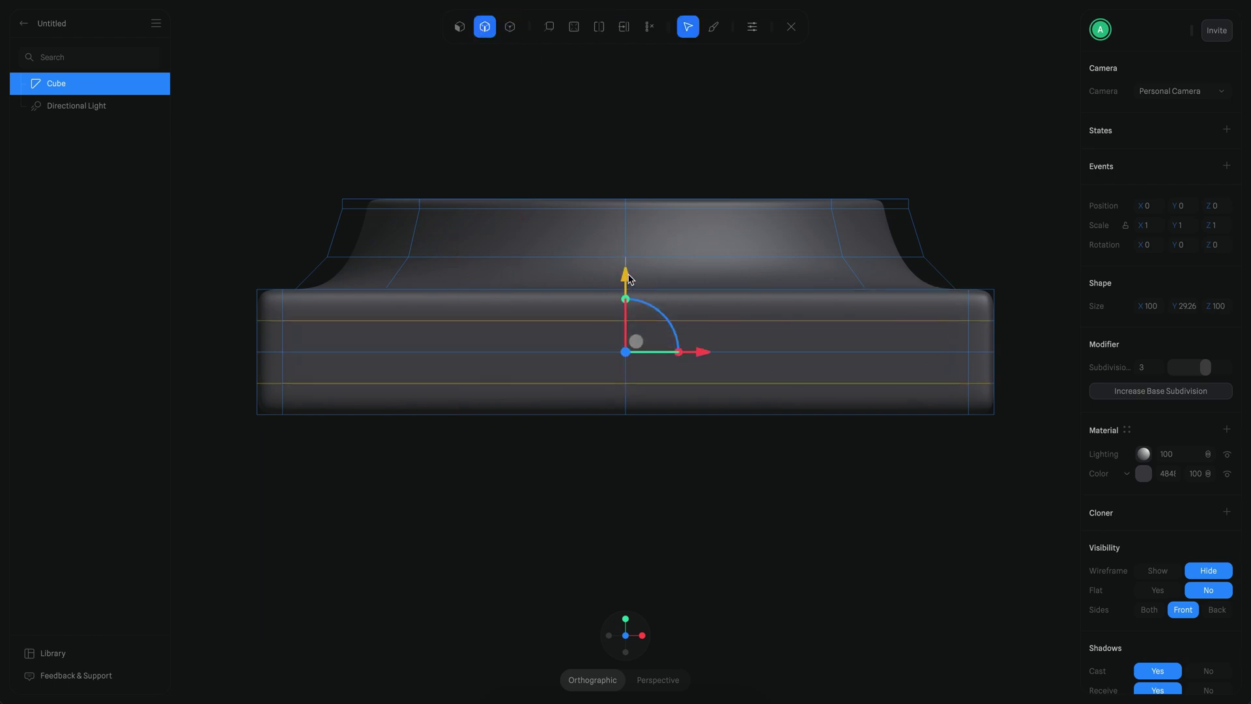
{"action": "left_click_drag", "start_coordinate": [626, 302], "coordinate": [637, 270]}
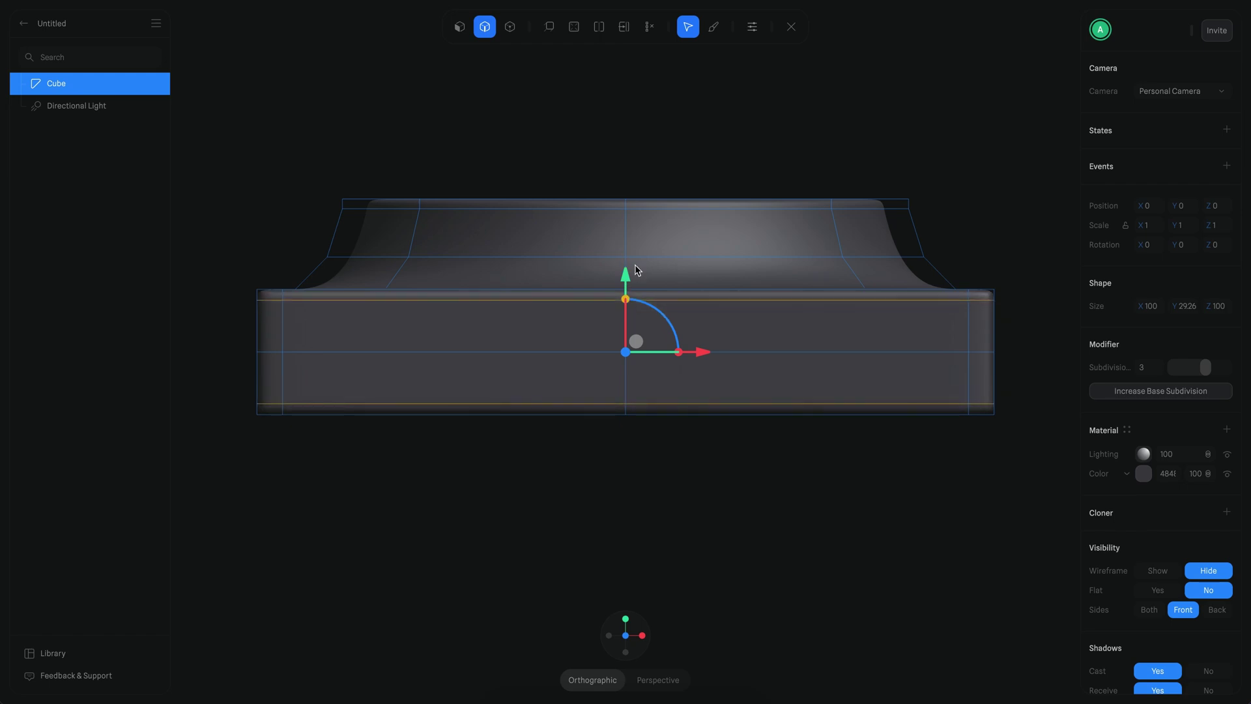
{"action": "key", "text": "Escape"}
{"action": "scroll", "coordinate": [897, 266], "scroll_direction": "down", "scroll_amount": 3}
{"action": "left_click", "coordinate": [935, 256]}
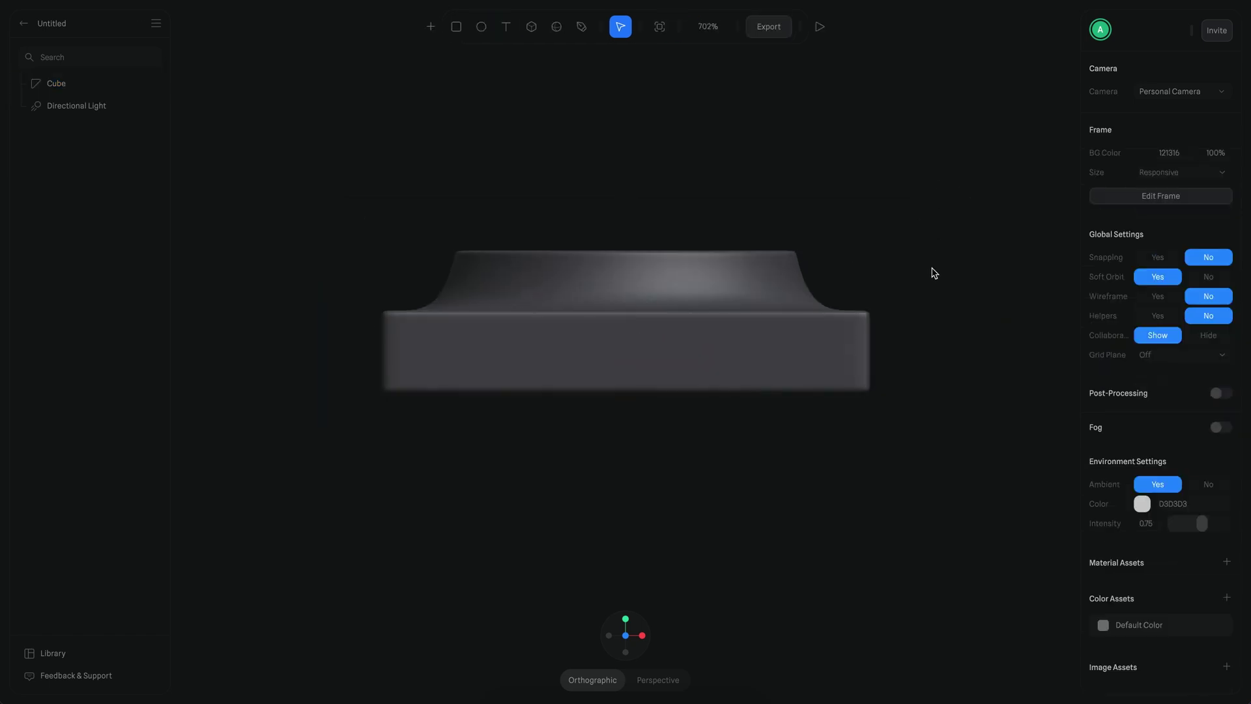
Step: Duplicate the finished tile in place and turn on snapping in the scene's global settings
{"action": "left_click_drag", "start_coordinate": [936, 257], "coordinate": [911, 316], "text": "alt"}
{"action": "scroll", "coordinate": [919, 270], "scroll_direction": "down", "scroll_amount": 5}
{"action": "left_click", "coordinate": [657, 294]}
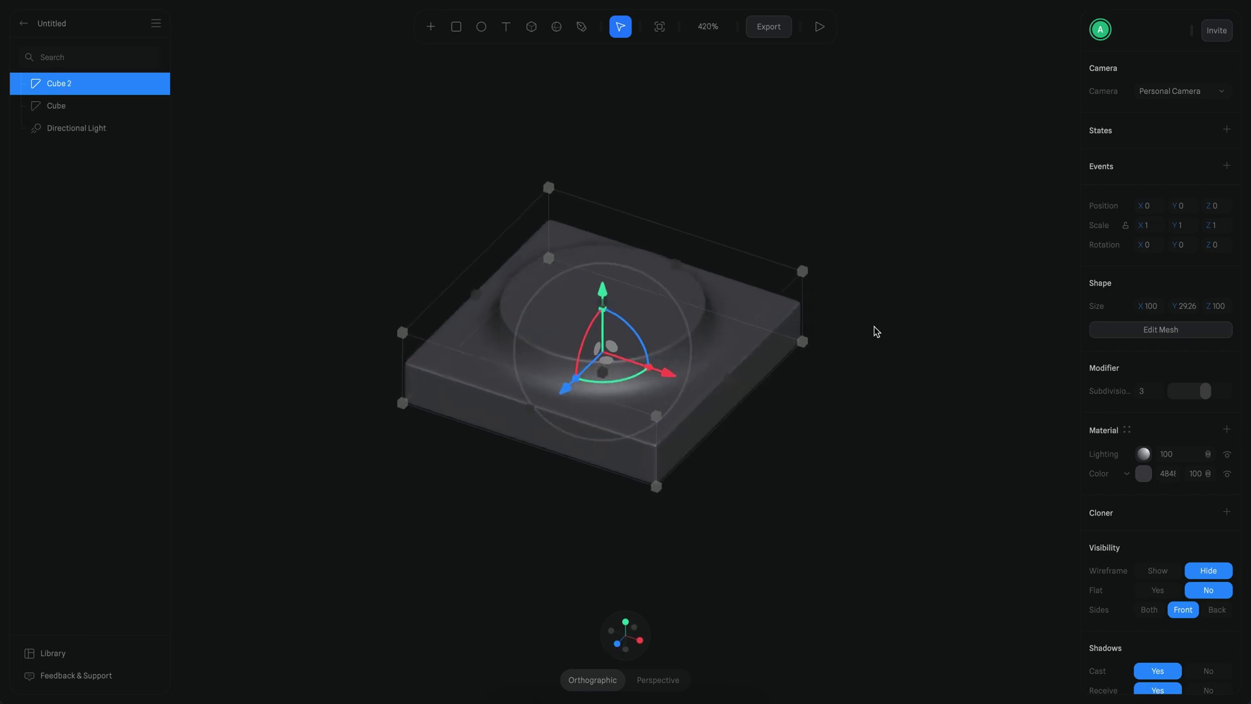
{"action": "left_click", "coordinate": [867, 327]}
{"action": "left_click", "coordinate": [1164, 262]}
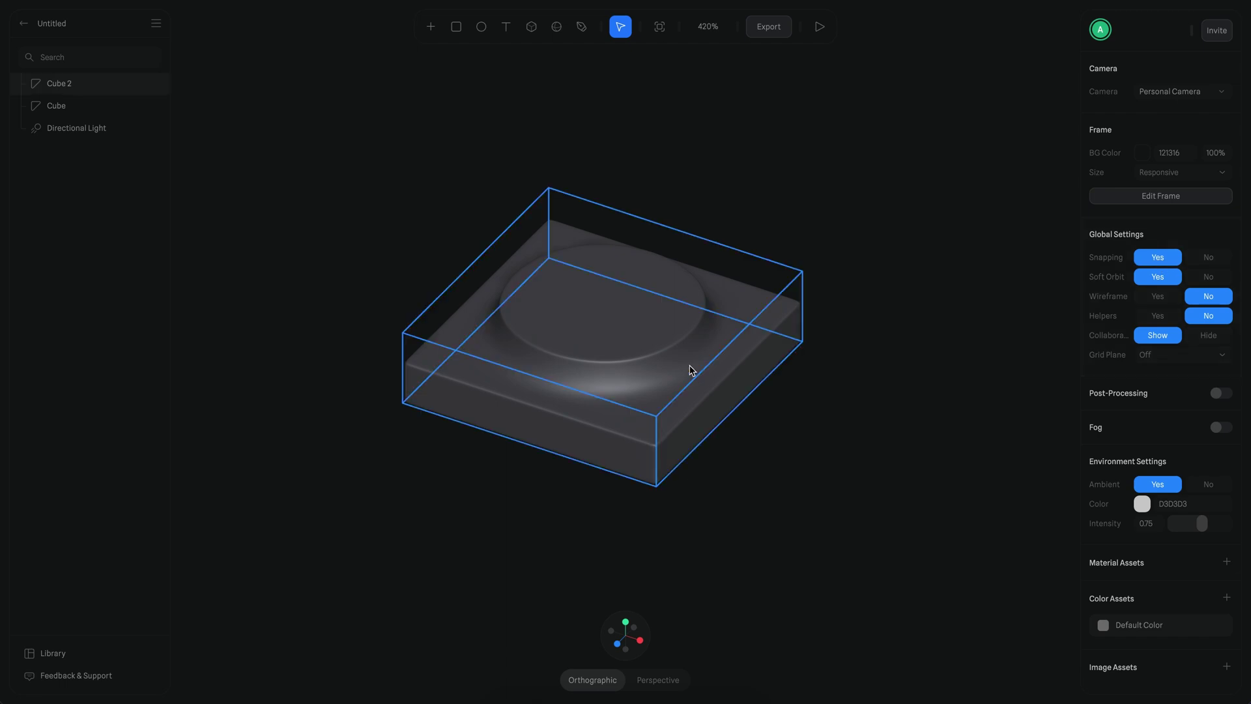
Step: Duplicate the tile again and move the copy along X to position 100 so it sits directly beside the original
{"action": "left_click", "coordinate": [692, 370]}
{"action": "key", "text": "ctrl+d"}
{"action": "left_click_drag", "start_coordinate": [662, 367], "coordinate": [915, 449]}
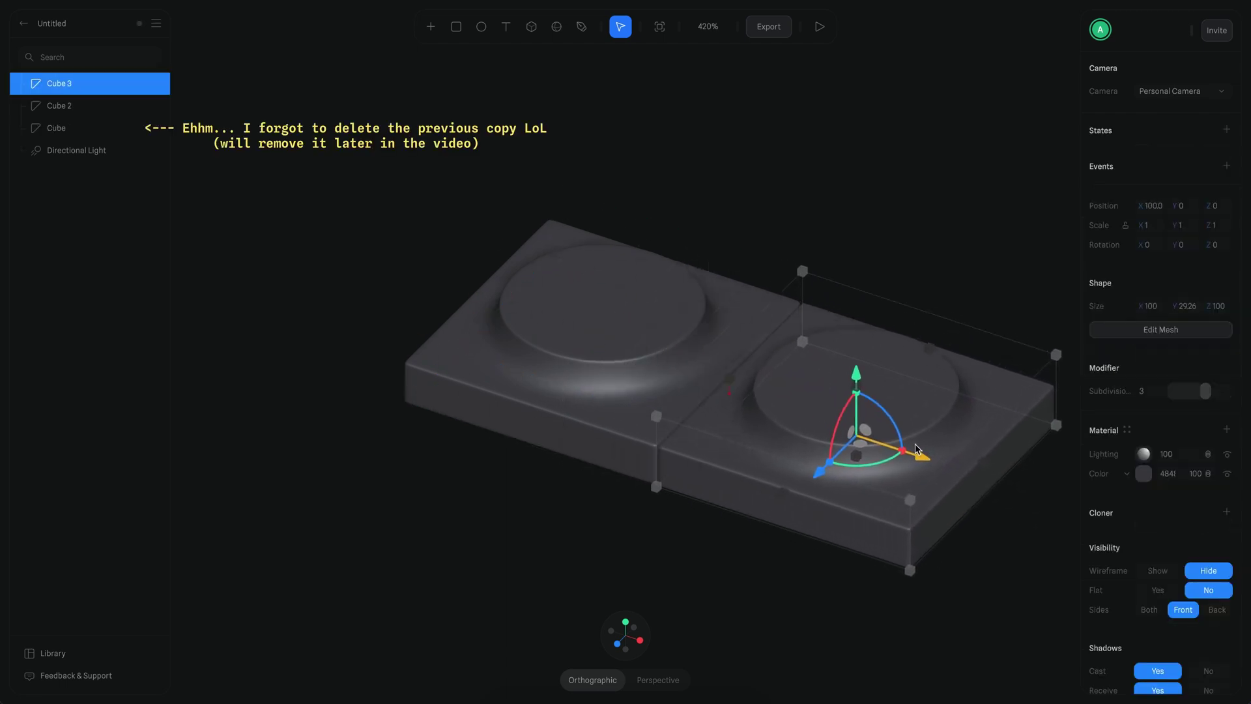
Step: Select both adjacent tiles, duplicate them and move the copies back along Z by one tile to form a two-by-two grid
{"action": "scroll", "coordinate": [815, 263], "scroll_direction": "down", "scroll_amount": 3}
{"action": "left_click_drag", "start_coordinate": [814, 262], "coordinate": [820, 267], "text": "alt"}
{"action": "middle_click_drag", "start_coordinate": [820, 267], "coordinate": [773, 281]}
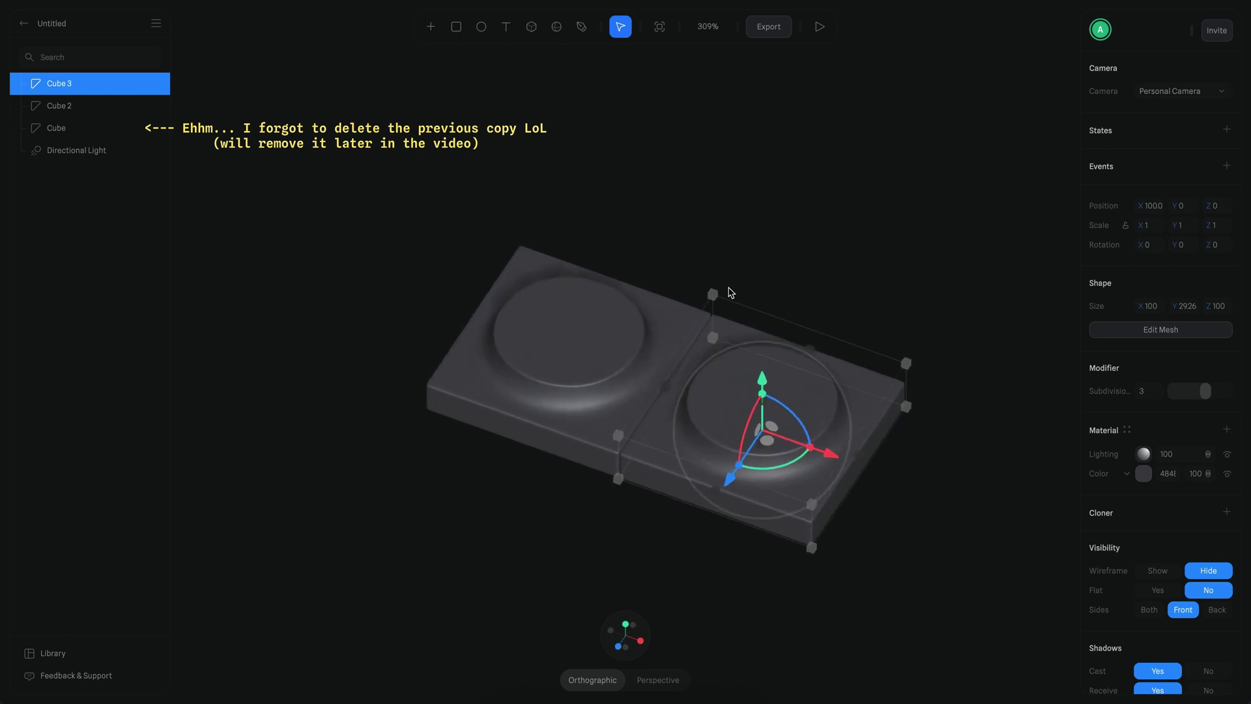
{"action": "left_click", "coordinate": [581, 331], "text": "shift"}
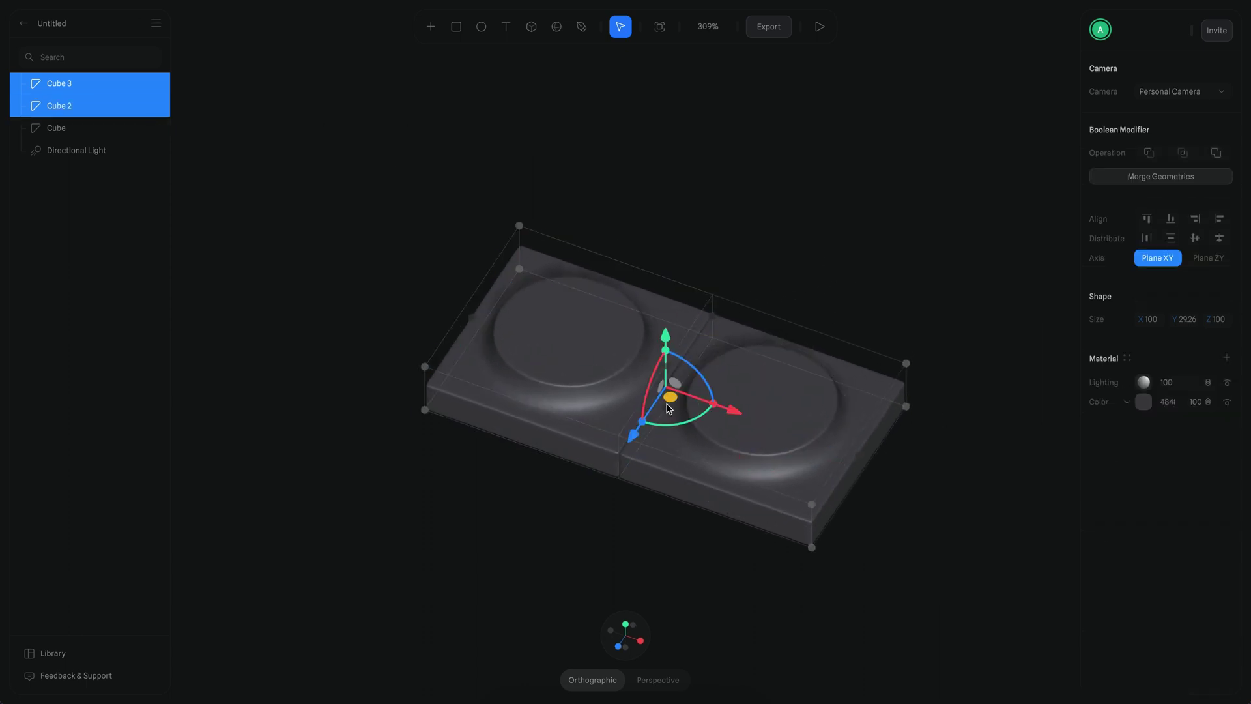
{"action": "key", "text": "ctrl+d"}
{"action": "left_click_drag", "start_coordinate": [636, 440], "coordinate": [826, 311]}
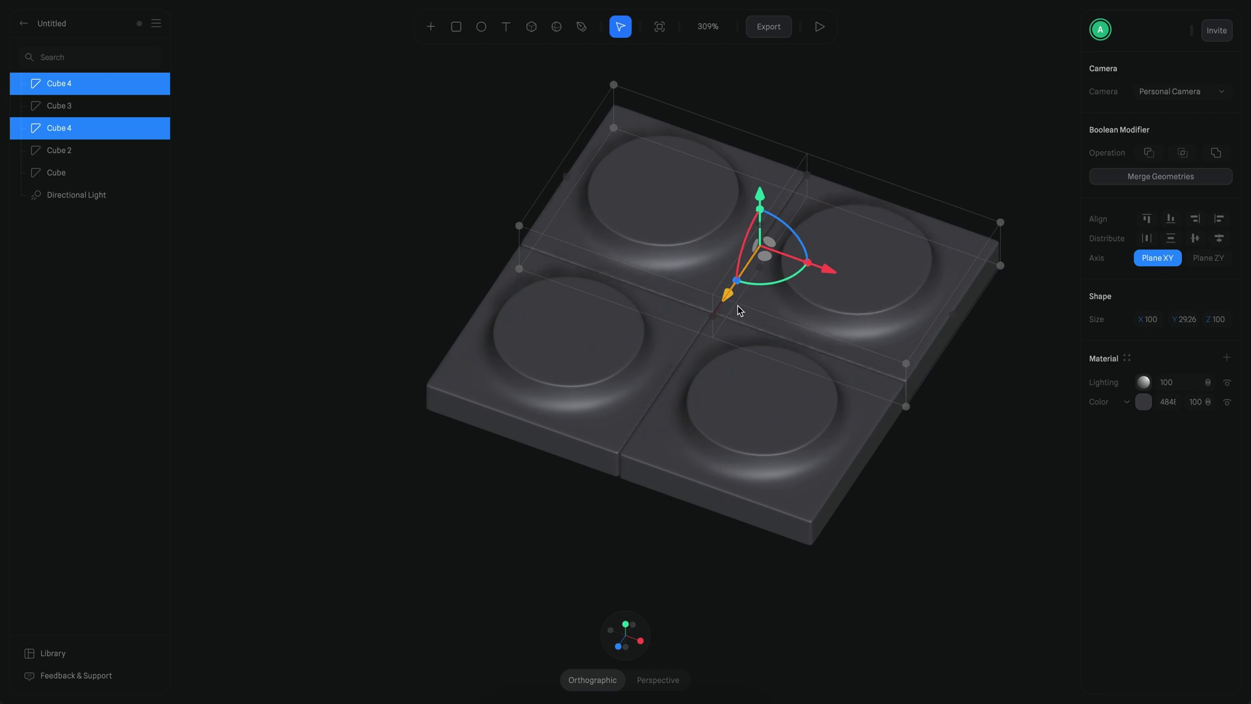
{"action": "left_click", "coordinate": [910, 507]}
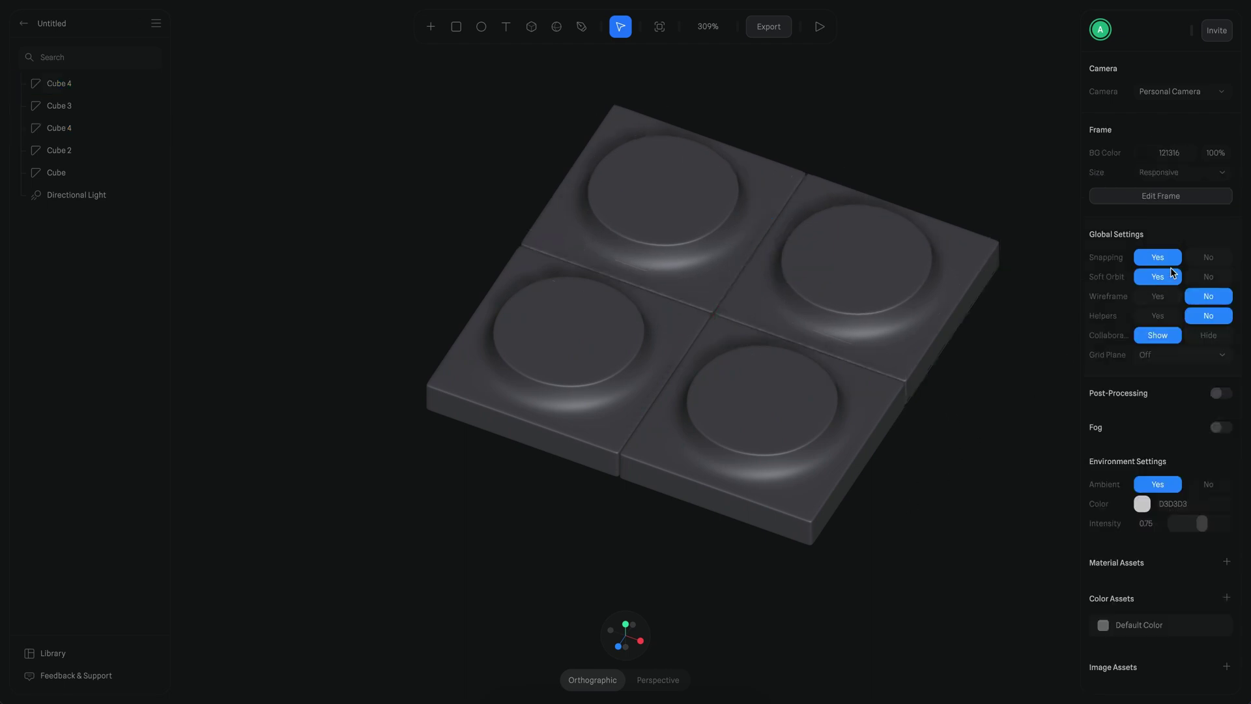
Step: Group all the tiles together and set the group's position to X 0 and Z 0
{"action": "left_click_drag", "start_coordinate": [334, 89], "coordinate": [867, 391]}
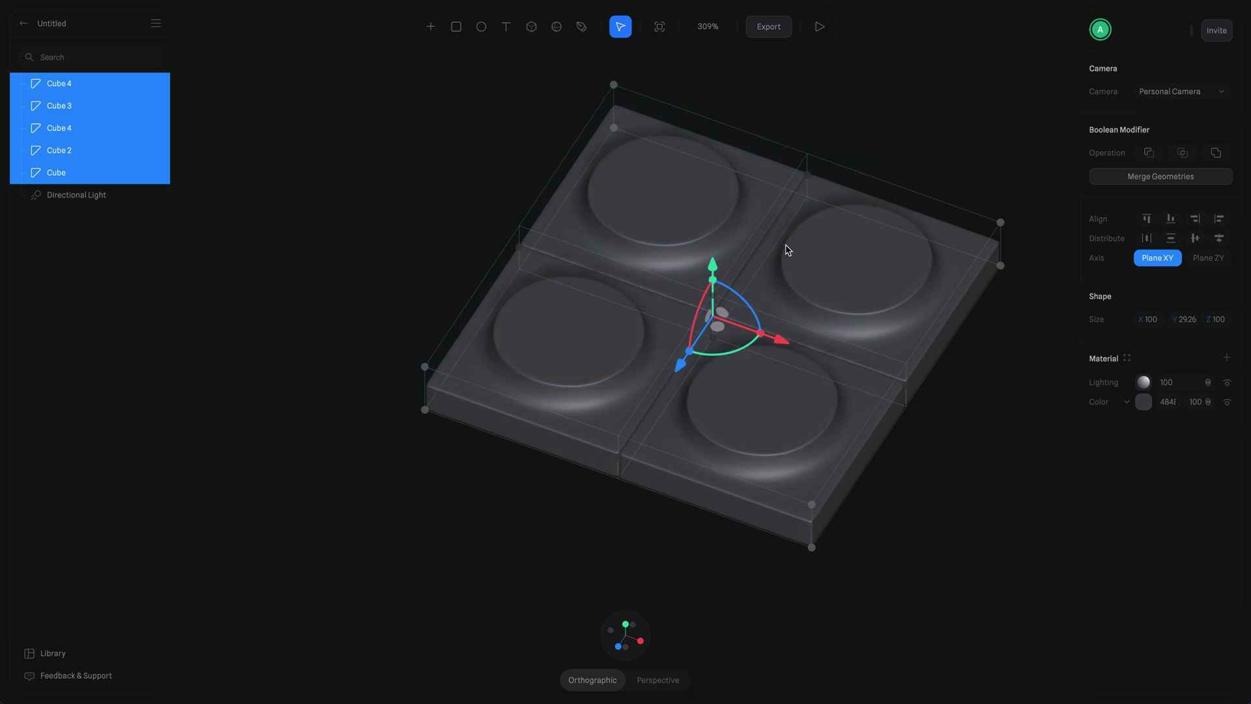
{"action": "key", "text": "ctrl+g"}
{"action": "left_click", "coordinate": [1152, 210]}
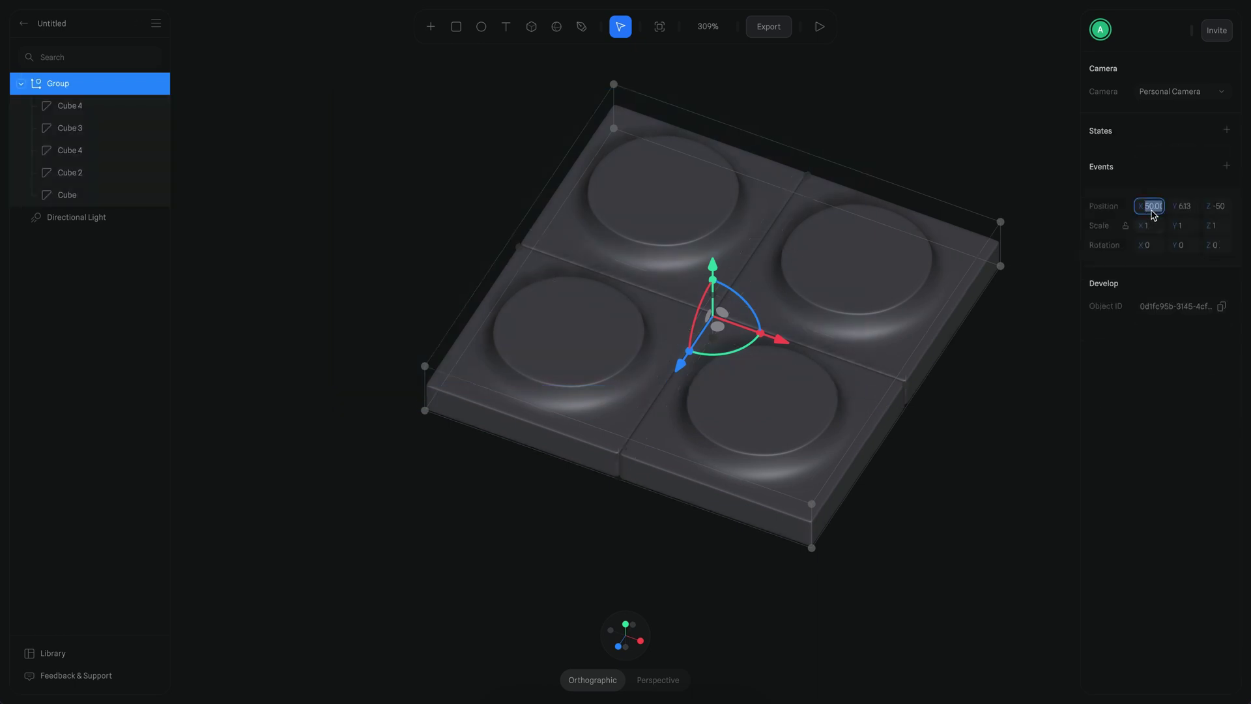
{"action": "type", "text": "0"}
{"action": "key", "text": "Return"}
{"action": "left_click", "coordinate": [1219, 208]}
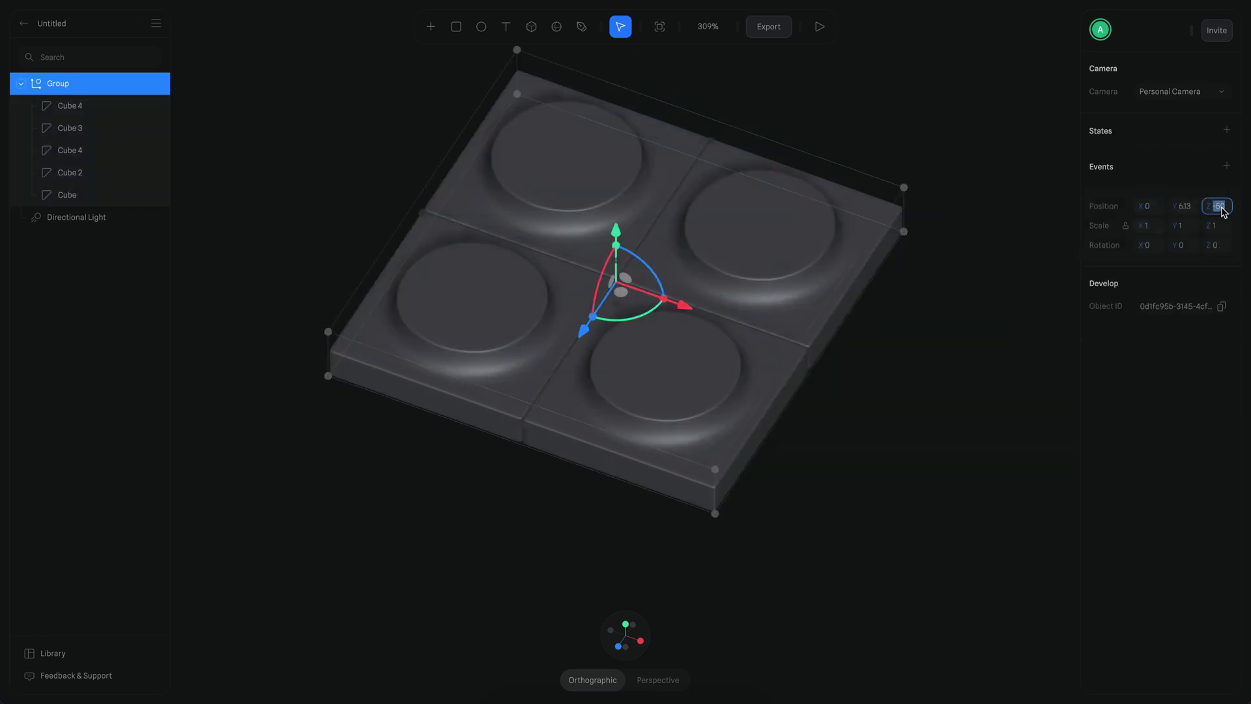
{"action": "type", "text": "0"}
{"action": "key", "text": "Return"}
{"action": "left_click", "coordinate": [1189, 208]}
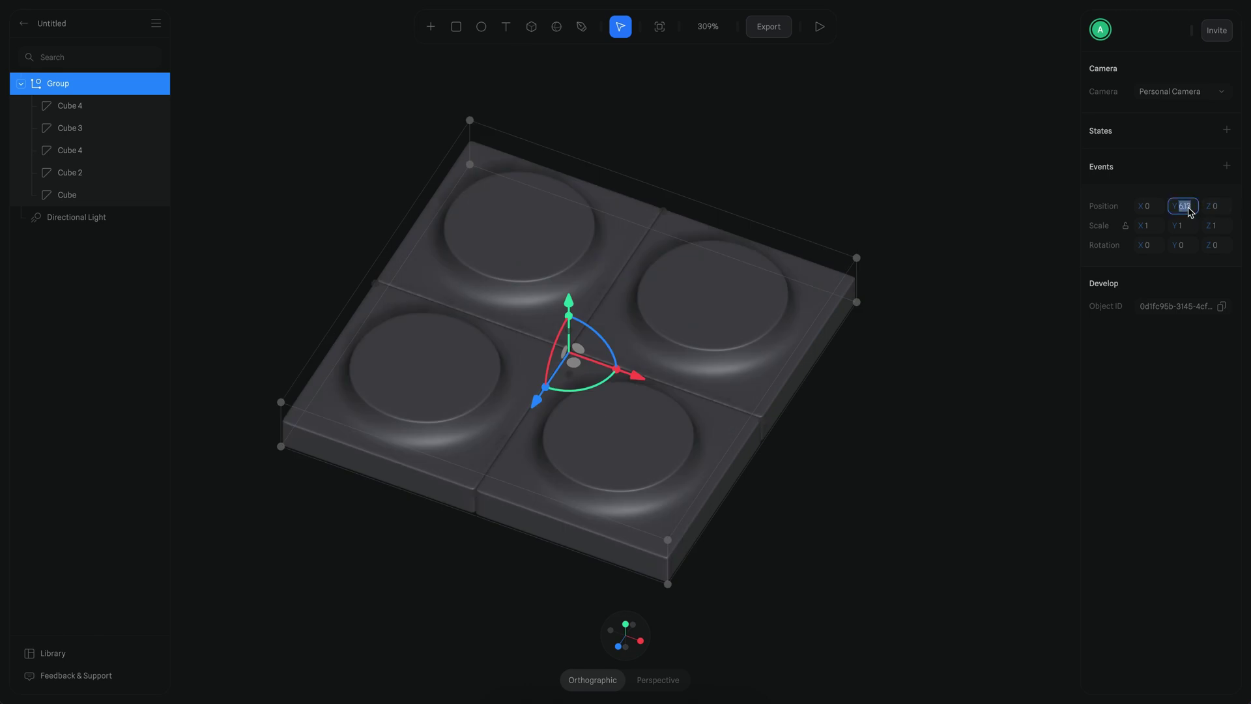
{"action": "left_click", "coordinate": [857, 199]}
Step: In the front view, draw a cube about 201 wide and 34 high just below the tile group
{"action": "key", "text": "shift+0"}
{"action": "scroll", "coordinate": [785, 410], "scroll_direction": "up", "scroll_amount": 5}
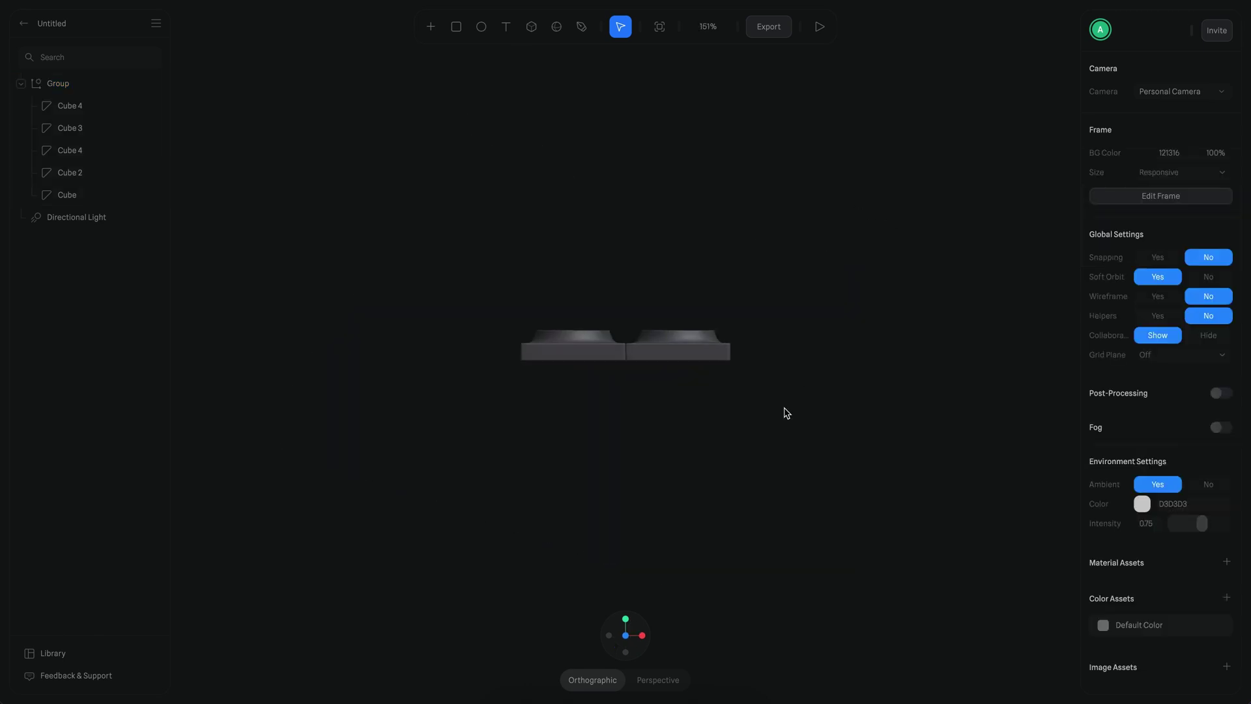
{"action": "scroll", "coordinate": [785, 408], "scroll_direction": "down", "scroll_amount": 2}
{"action": "left_click", "coordinate": [530, 33]}
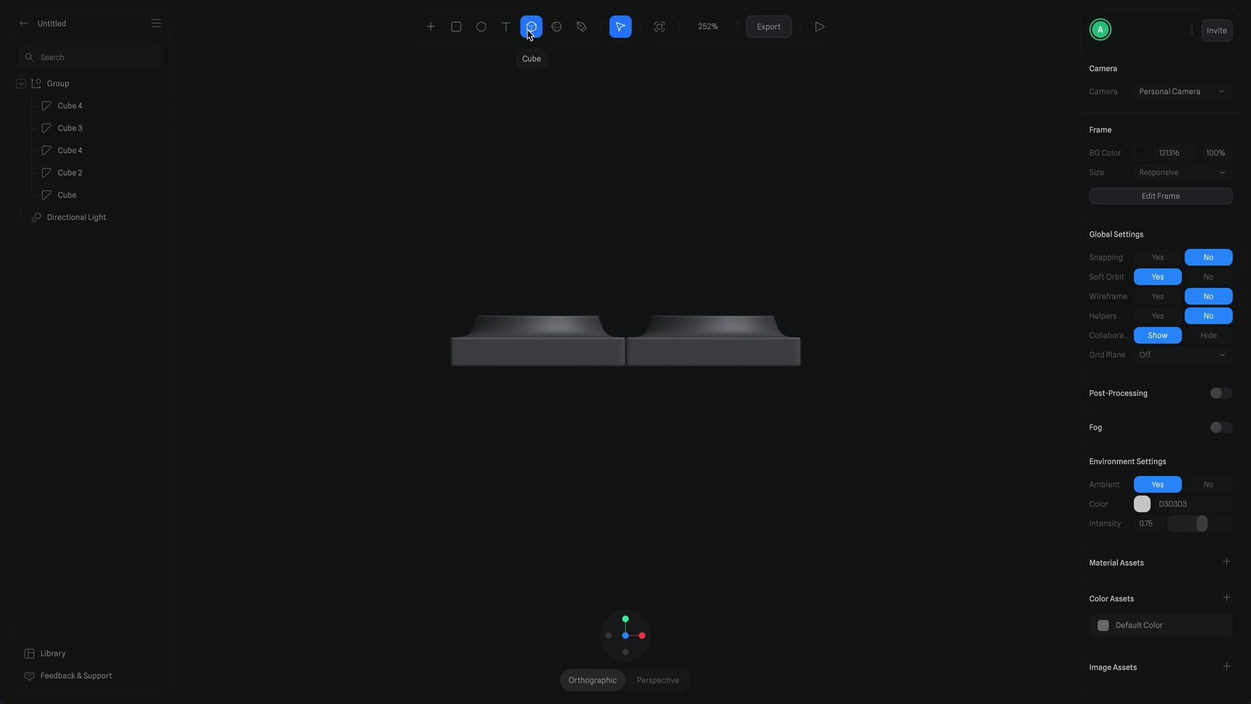
{"action": "mouse_move", "coordinate": [453, 375]}
{"action": "left_mouse_down"}
{"action": "mouse_move", "coordinate": [573, 436]}
{"action": "mouse_move", "coordinate": [827, 439]}
{"action": "mouse_move", "coordinate": [805, 433]}
{"action": "left_mouse_up"}
Step: Set the new cube's size to X 200, Y 30, Z 200 and its corner radius to 1.5
{"action": "left_click", "coordinate": [1160, 307]}
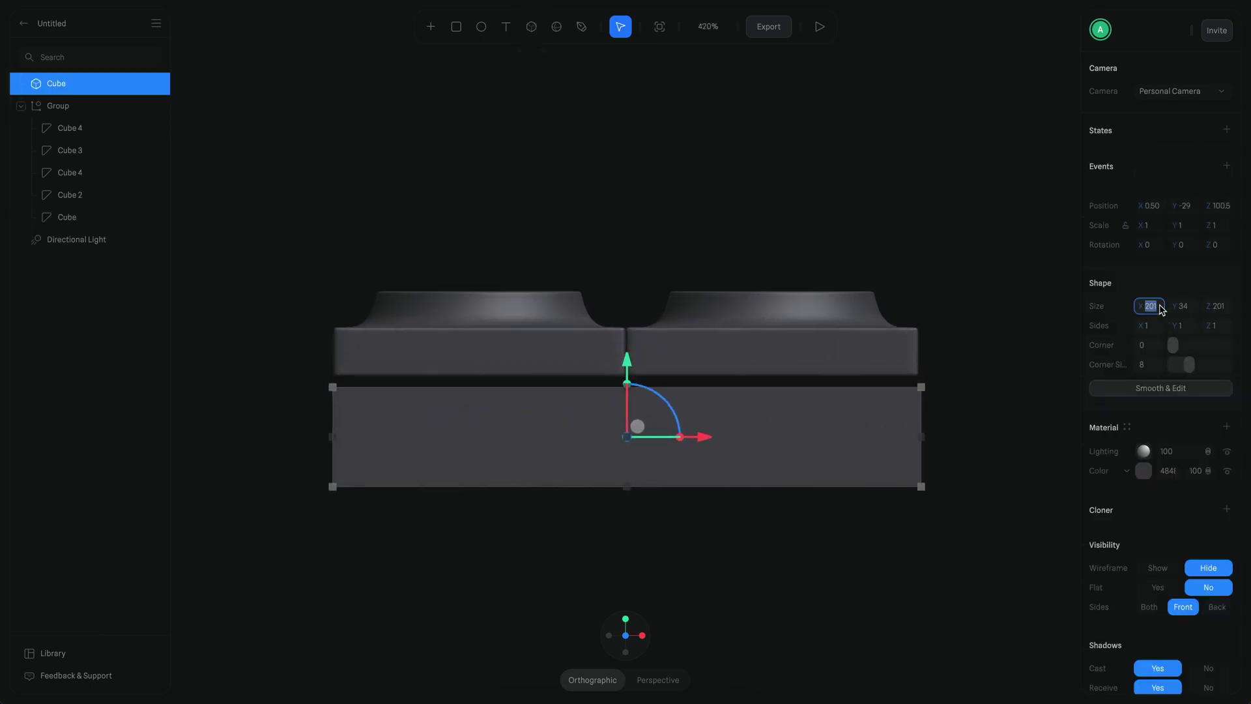
{"action": "type", "text": "200"}
{"action": "key", "text": "Return"}
{"action": "left_click", "coordinate": [1224, 308]}
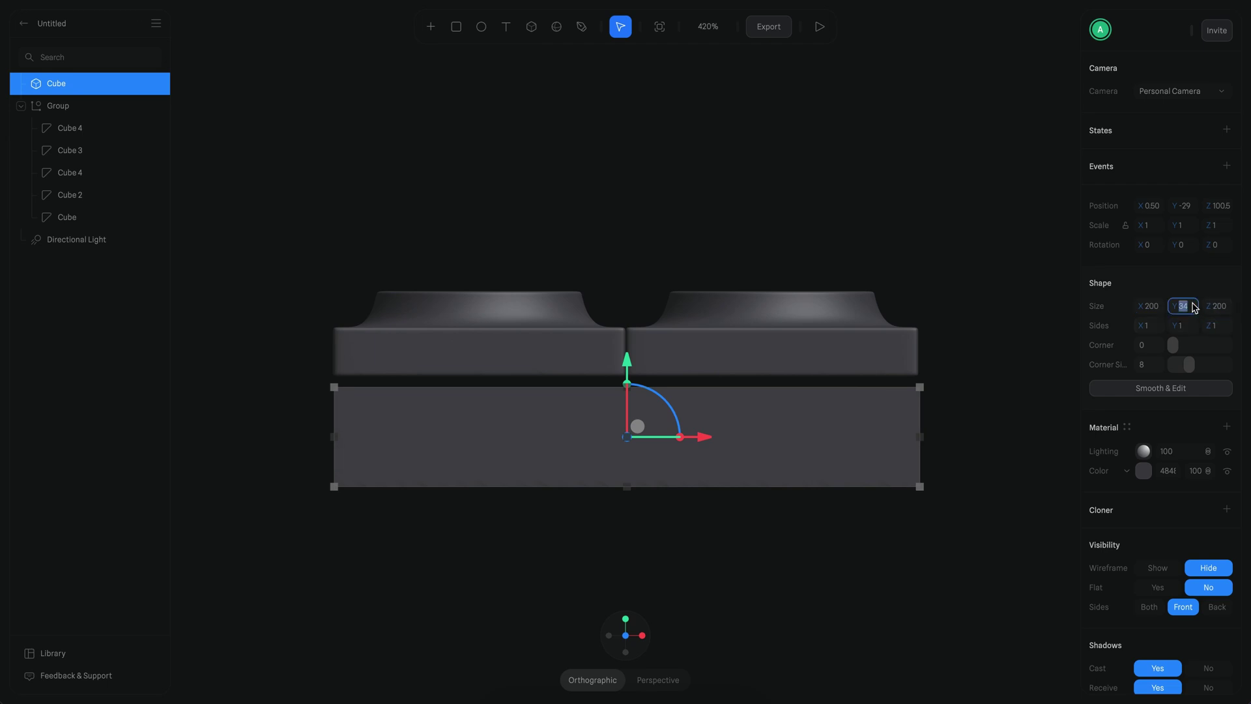
{"action": "key", "text": "Return"}
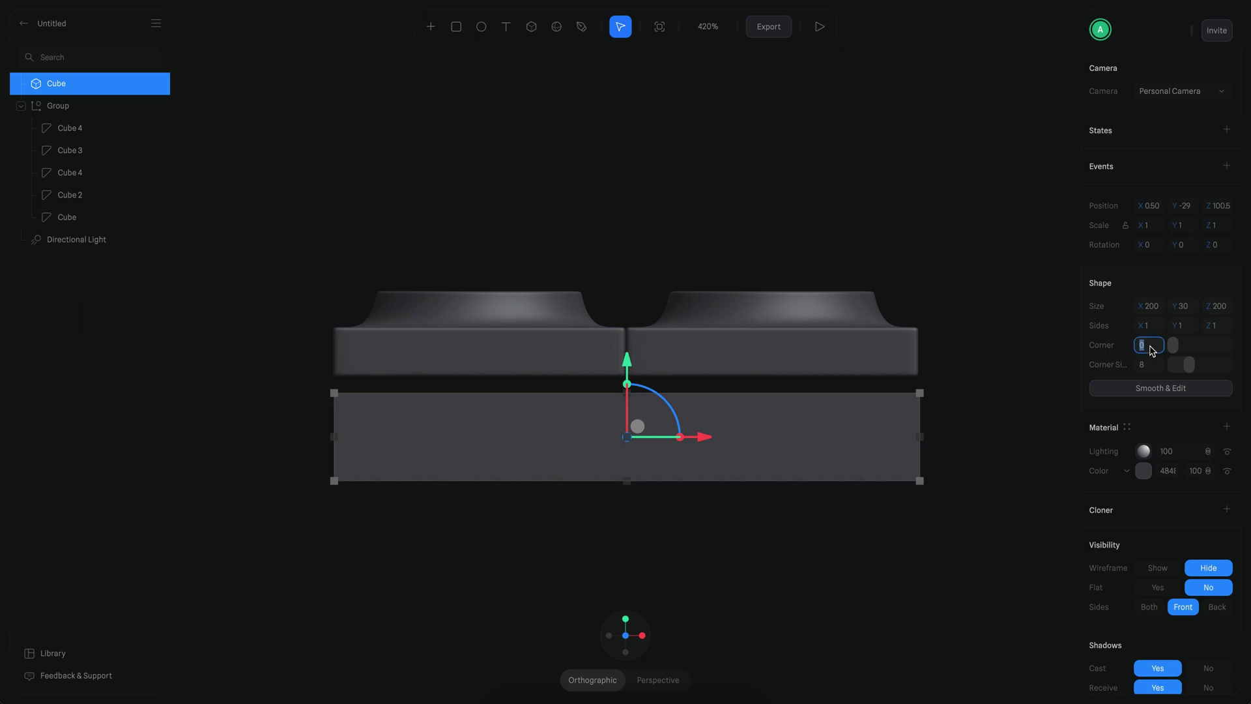
{"action": "type", "text": ".5"}
{"action": "key", "text": "Return"}
{"action": "scroll", "coordinate": [980, 441], "scroll_direction": "up", "scroll_amount": 3}
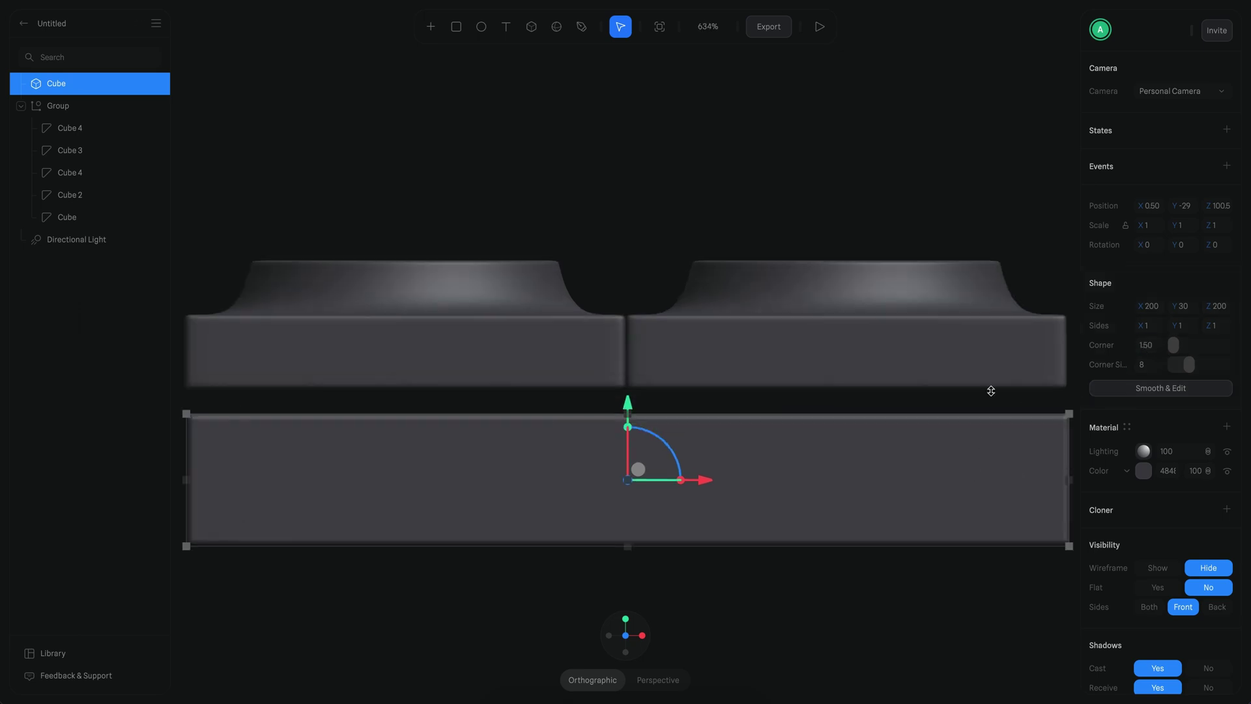
{"action": "scroll", "coordinate": [1000, 360], "scroll_direction": "down", "scroll_amount": 2}
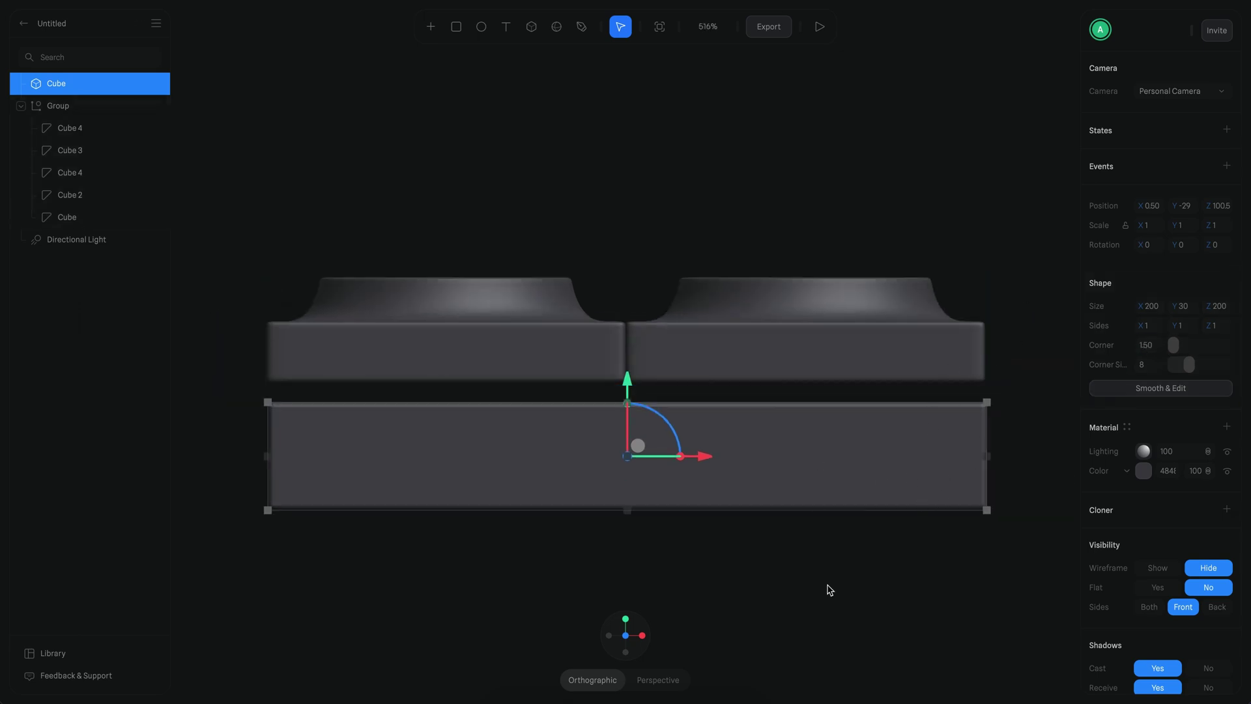
Step: Centre the base cube under the tiles by setting its position to X 0 and Z 0
{"action": "left_click", "coordinate": [1153, 207]}
{"action": "type", "text": "0"}
{"action": "left_click", "coordinate": [1217, 206]}
{"action": "scroll", "coordinate": [979, 383], "scroll_direction": "down", "scroll_amount": 3}
{"action": "left_click_drag", "start_coordinate": [997, 431], "coordinate": [964, 461], "text": "alt"}
{"action": "scroll", "coordinate": [981, 485], "scroll_direction": "up", "scroll_amount": 3}
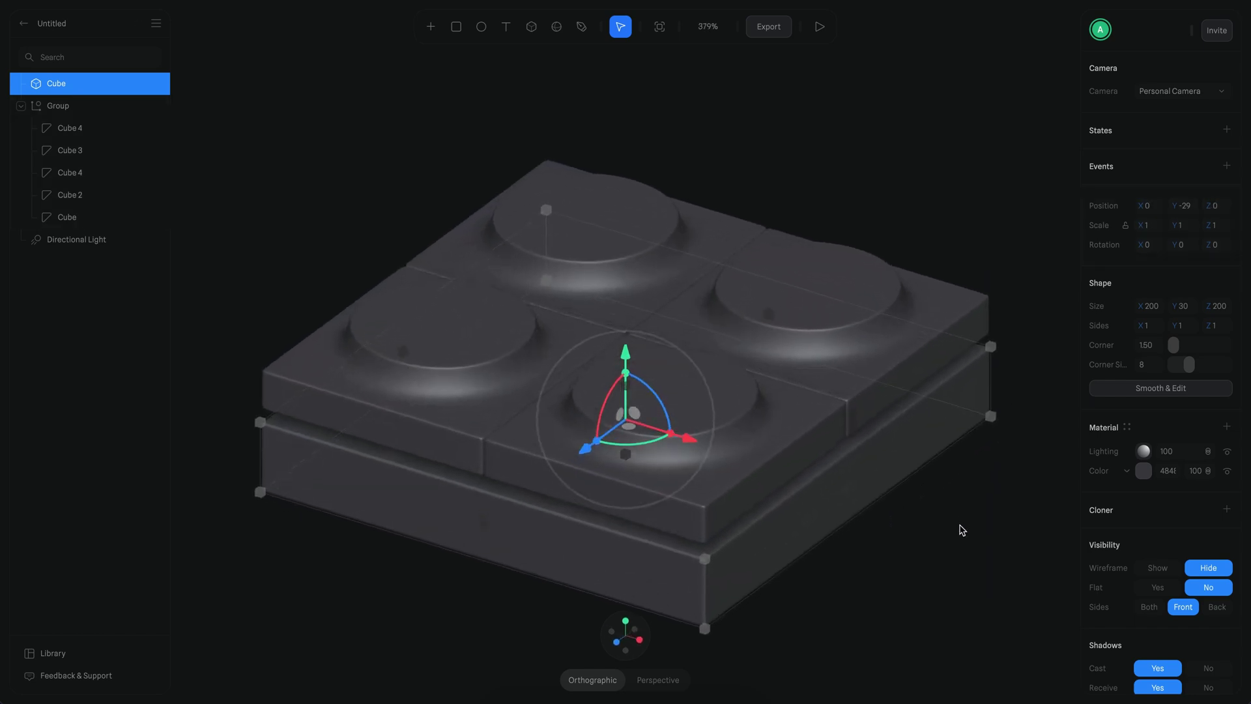
Step: Duplicate the base cube, raise the copy to about Y -18.7 and shrink it to about 194 × 29 × 194
{"action": "key", "text": "ctrl+d"}
{"action": "scroll", "coordinate": [965, 473], "scroll_direction": "down", "scroll_amount": 5}
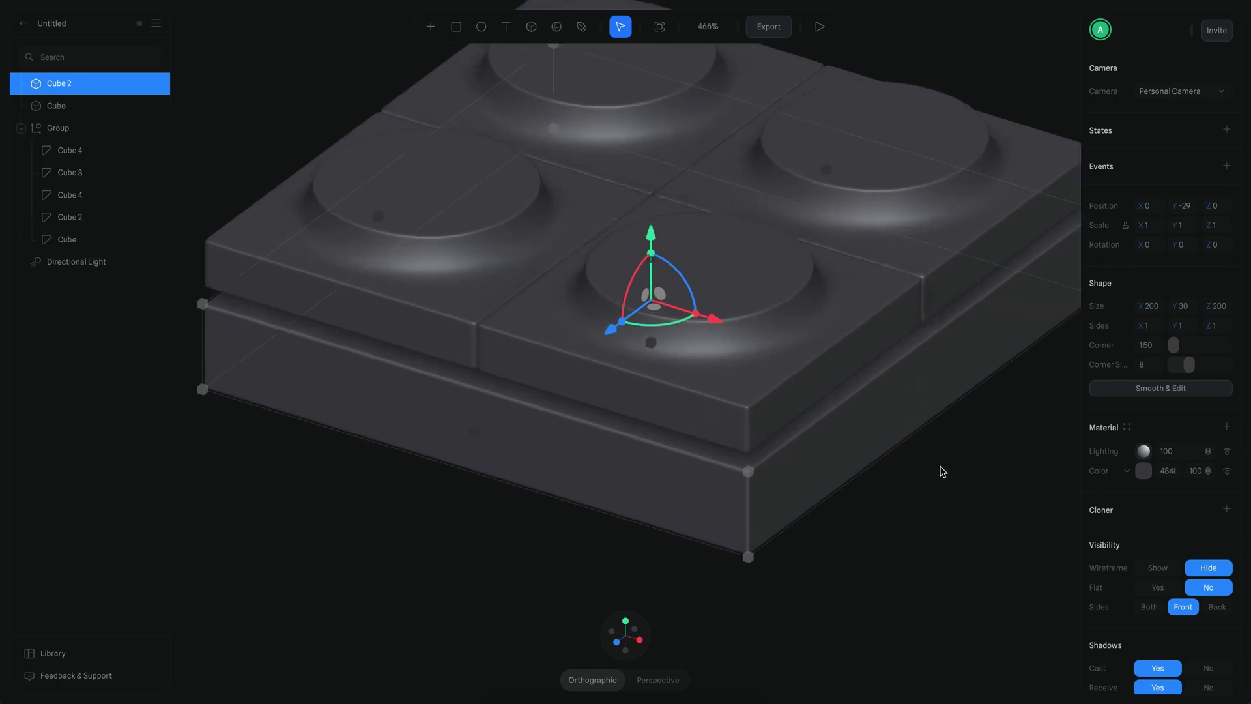
{"action": "left_click_drag", "start_coordinate": [647, 254], "coordinate": [648, 235]}
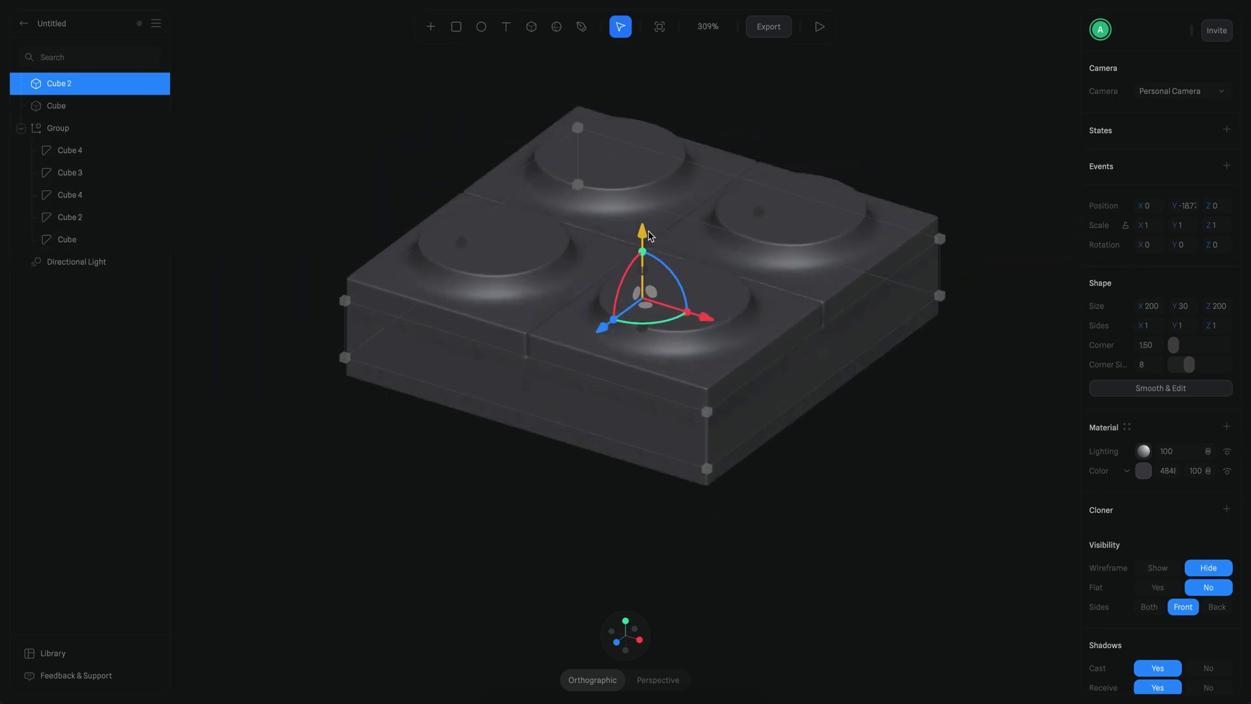
{"action": "left_click_drag", "start_coordinate": [940, 239], "coordinate": [933, 245]}
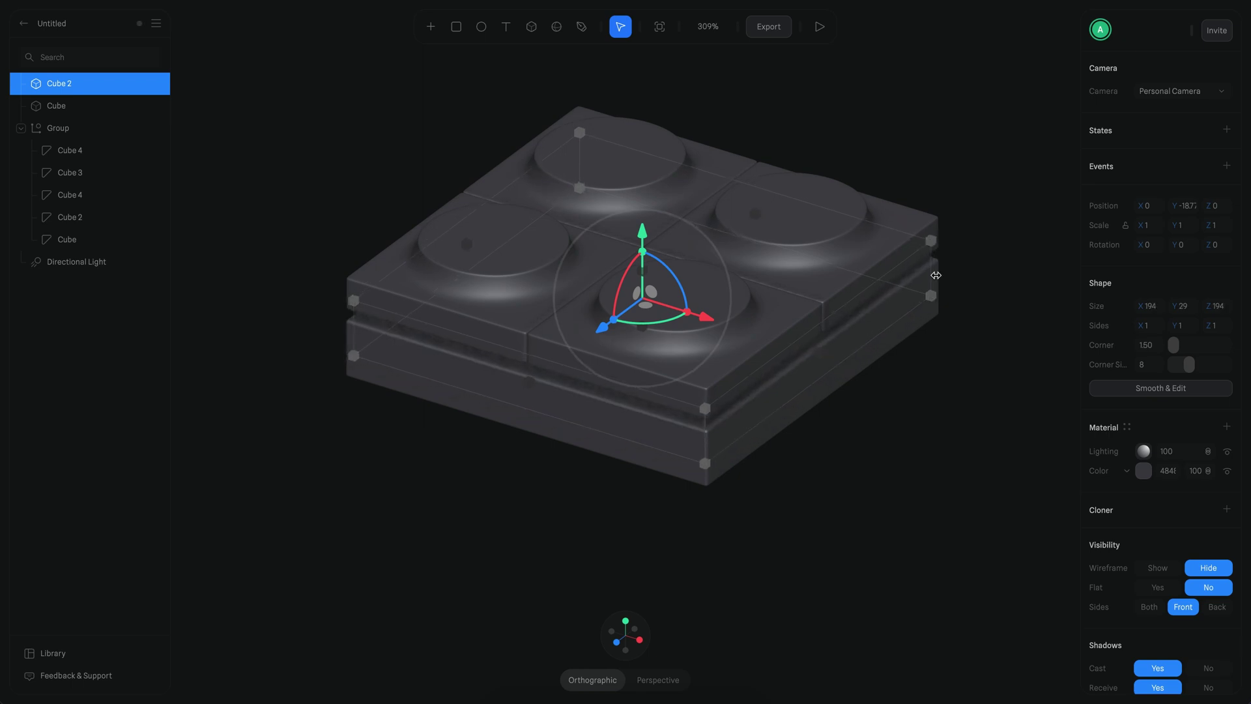
Step: From the front, select the lower base cube and nudge it up to about Y -28 to narrow the gap below the tiles
{"action": "key", "text": "1"}
{"action": "scroll", "coordinate": [931, 472], "scroll_direction": "up", "scroll_amount": 8}
{"action": "scroll", "coordinate": [838, 344], "scroll_direction": "up", "scroll_amount": 5}
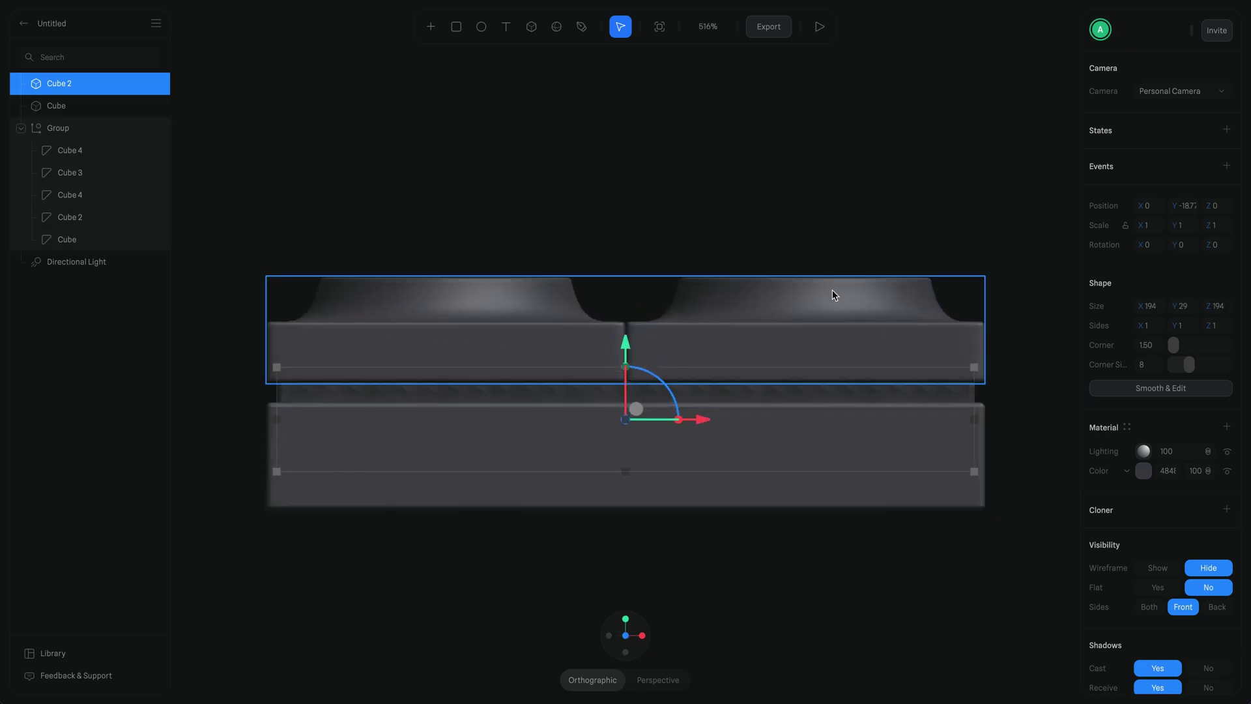
{"action": "left_click", "coordinate": [778, 471]}
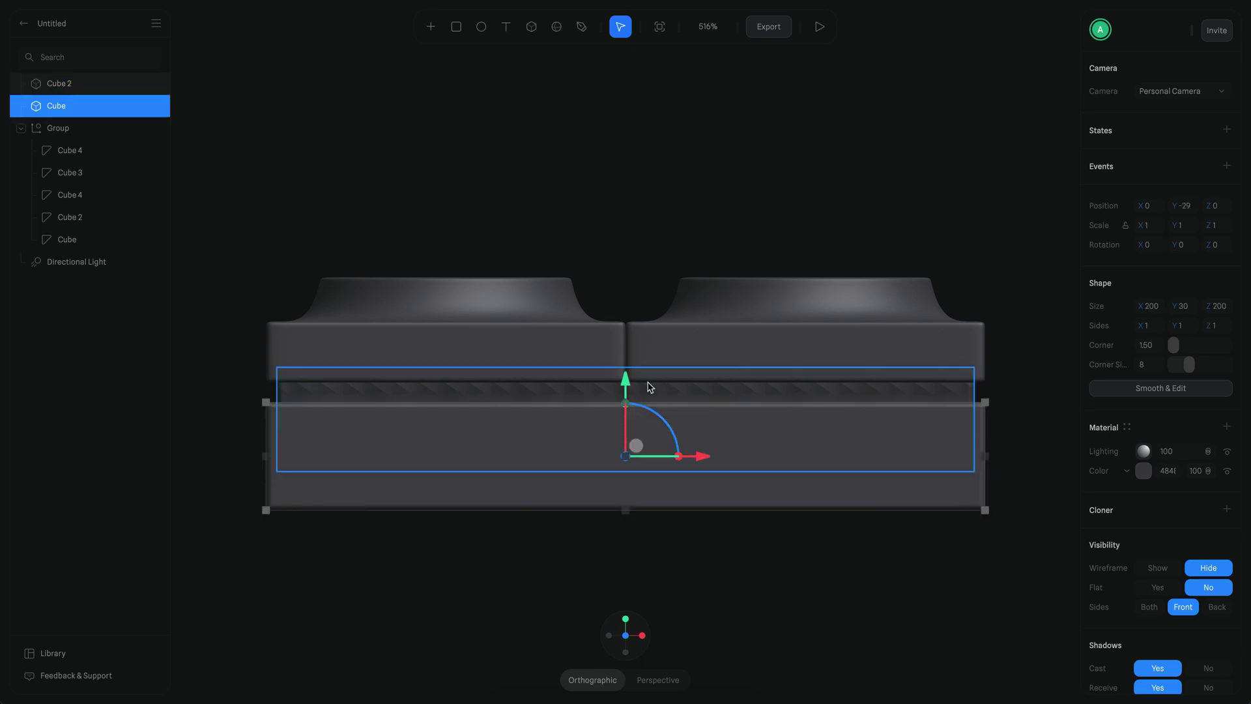
{"action": "left_click_drag", "start_coordinate": [630, 378], "coordinate": [630, 379]}
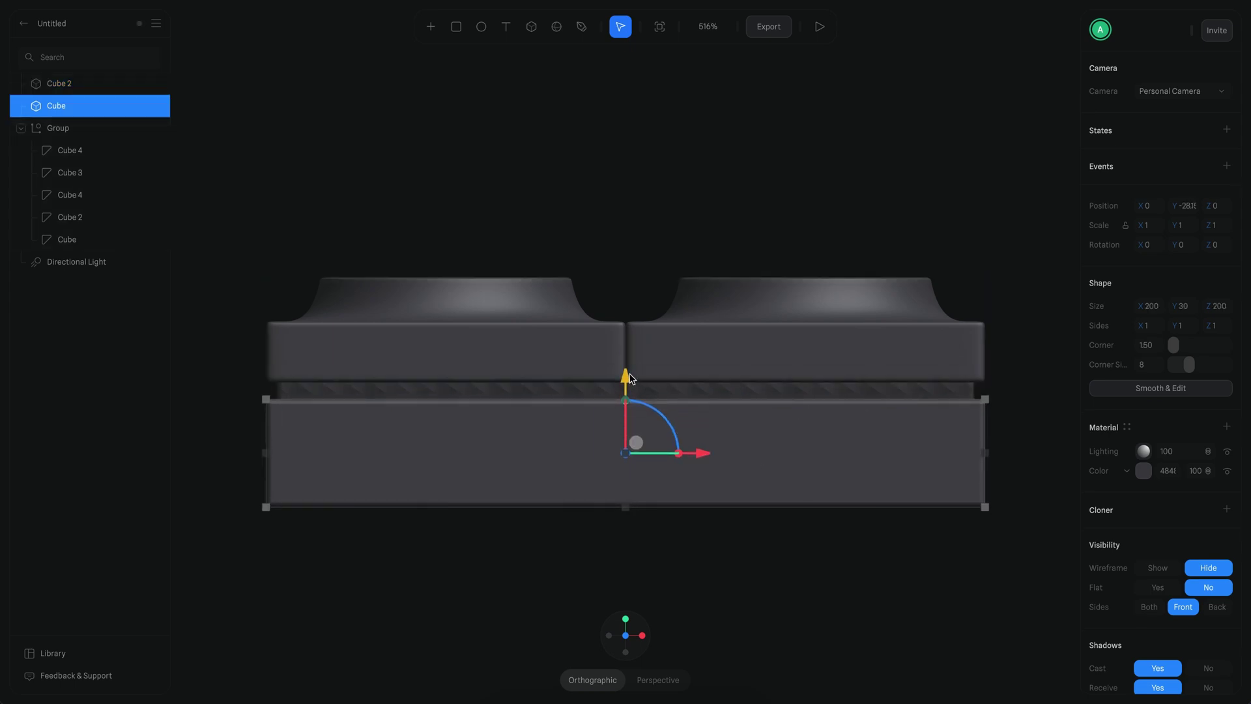
{"action": "left_click", "coordinate": [931, 549]}
Step: Change the frame's background color to the muted grey-blue 5D626E
{"action": "scroll", "coordinate": [897, 537], "scroll_direction": "down", "scroll_amount": 4}
{"action": "left_click_drag", "start_coordinate": [897, 537], "coordinate": [846, 579], "text": "alt"}
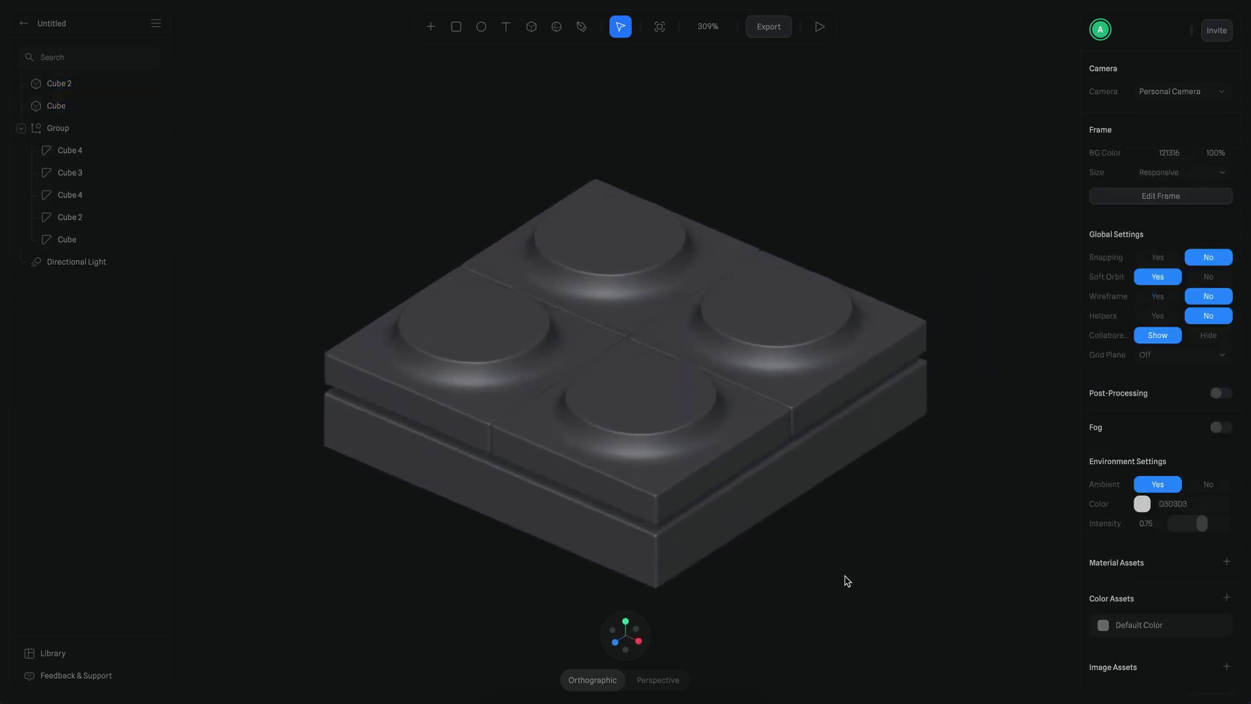
{"action": "scroll", "coordinate": [840, 534], "scroll_direction": "down", "scroll_amount": 2}
{"action": "middle_click_drag", "start_coordinate": [839, 534], "coordinate": [843, 489]}
{"action": "left_click_drag", "start_coordinate": [844, 484], "coordinate": [846, 488], "text": "alt"}
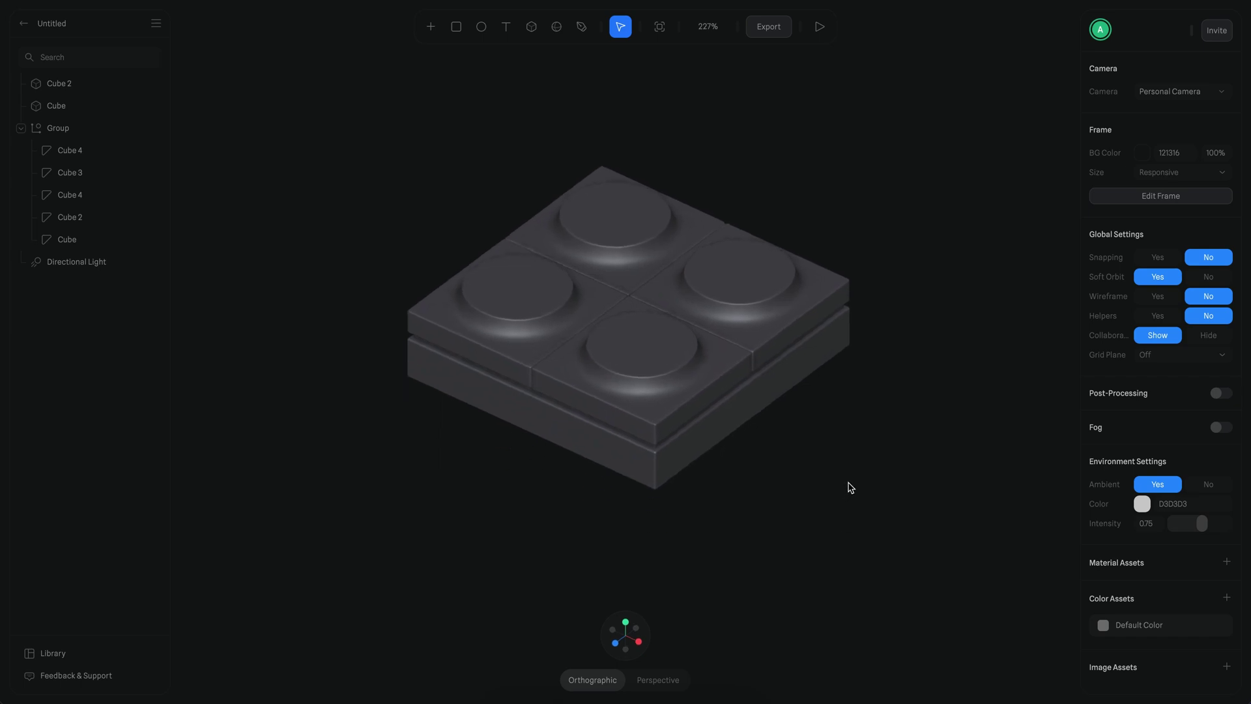
{"action": "left_click", "coordinate": [1145, 156]}
{"action": "mouse_move", "coordinate": [1117, 245]}
{"action": "left_mouse_down"}
{"action": "mouse_move", "coordinate": [1105, 215]}
{"action": "mouse_move", "coordinate": [1113, 258]}
{"action": "left_mouse_up"}
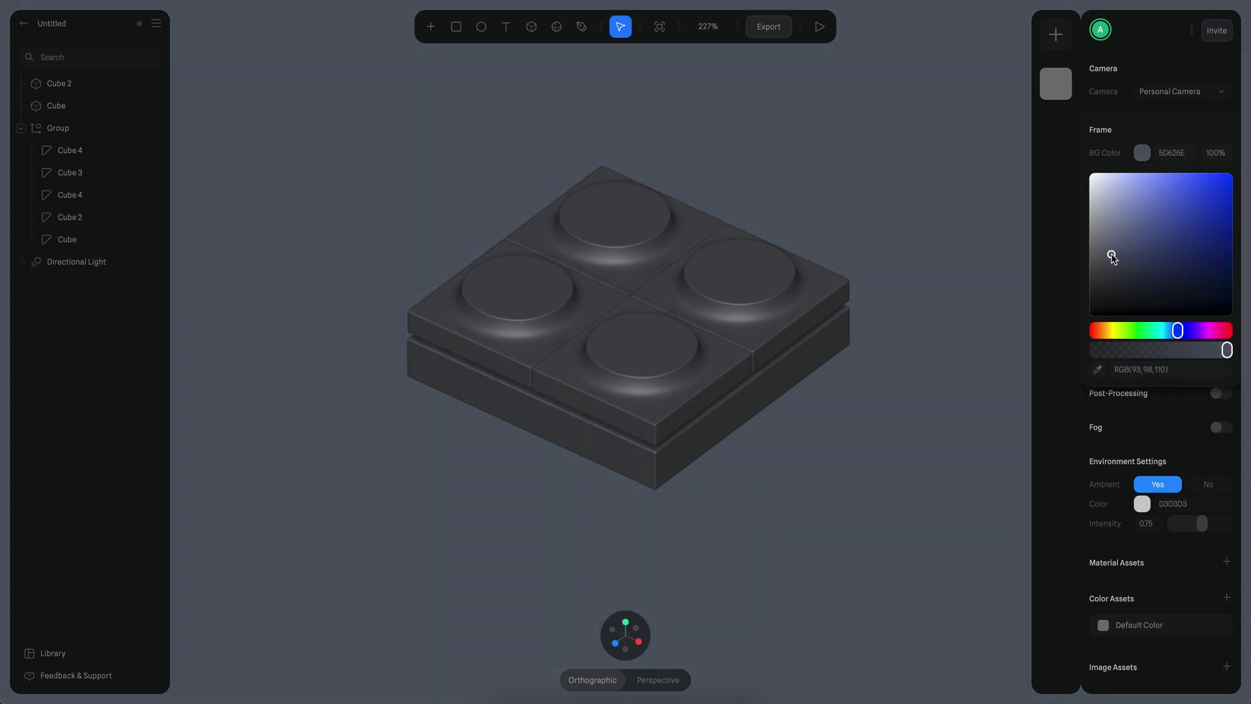
{"action": "left_click", "coordinate": [923, 275]}
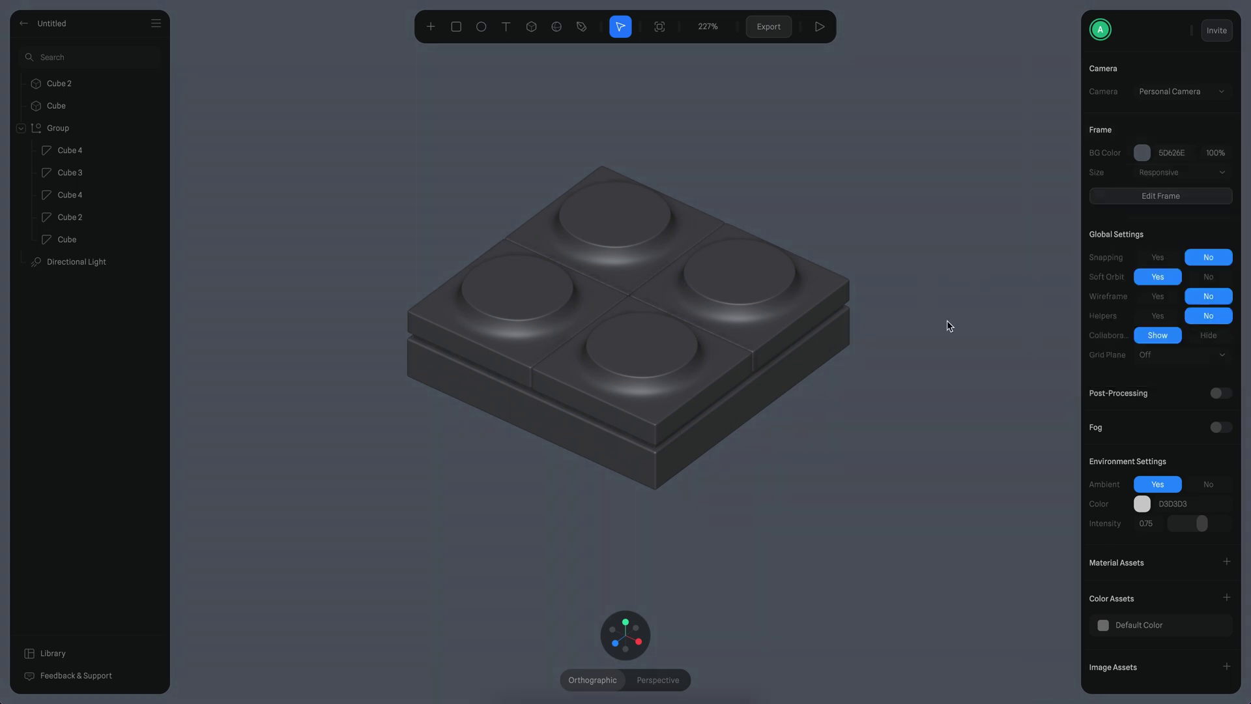
Step: Put the directional light first in the object list and move it to about X -180, Y 205, Z 235
{"action": "left_click", "coordinate": [81, 262]}
{"action": "left_click_drag", "start_coordinate": [85, 80], "coordinate": [85, 80]}
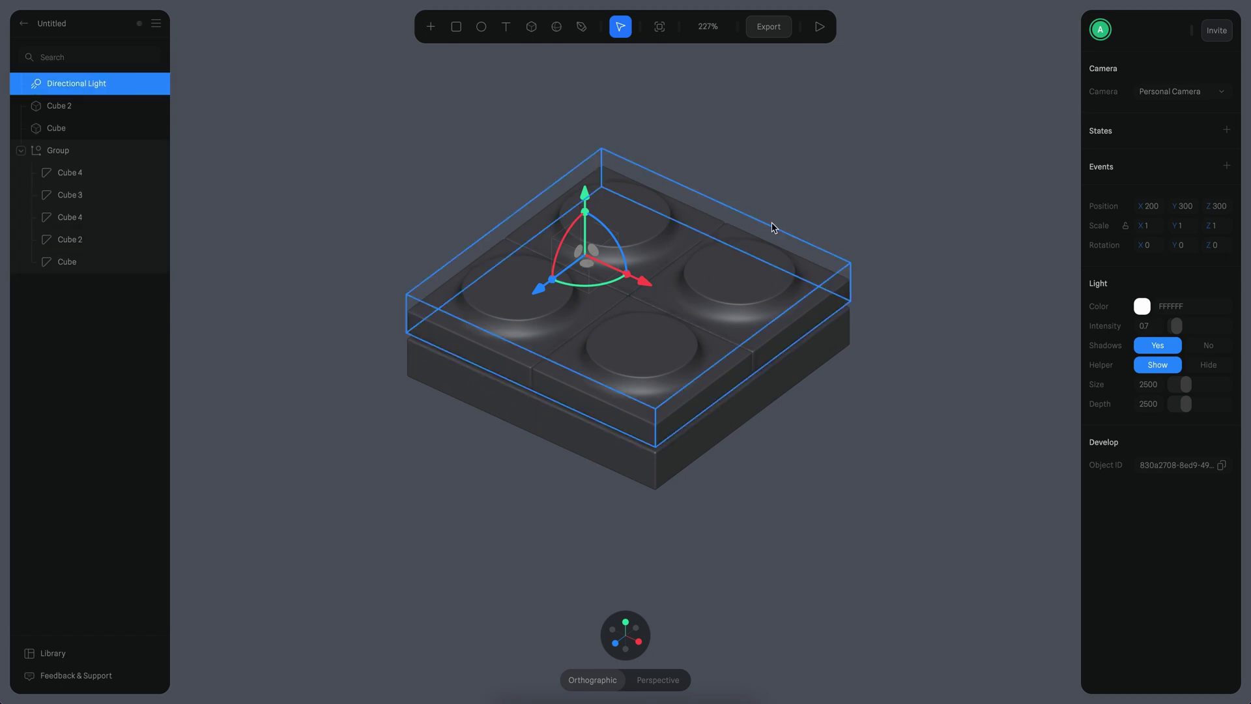
{"action": "left_click_drag", "start_coordinate": [584, 193], "coordinate": [581, 94]}
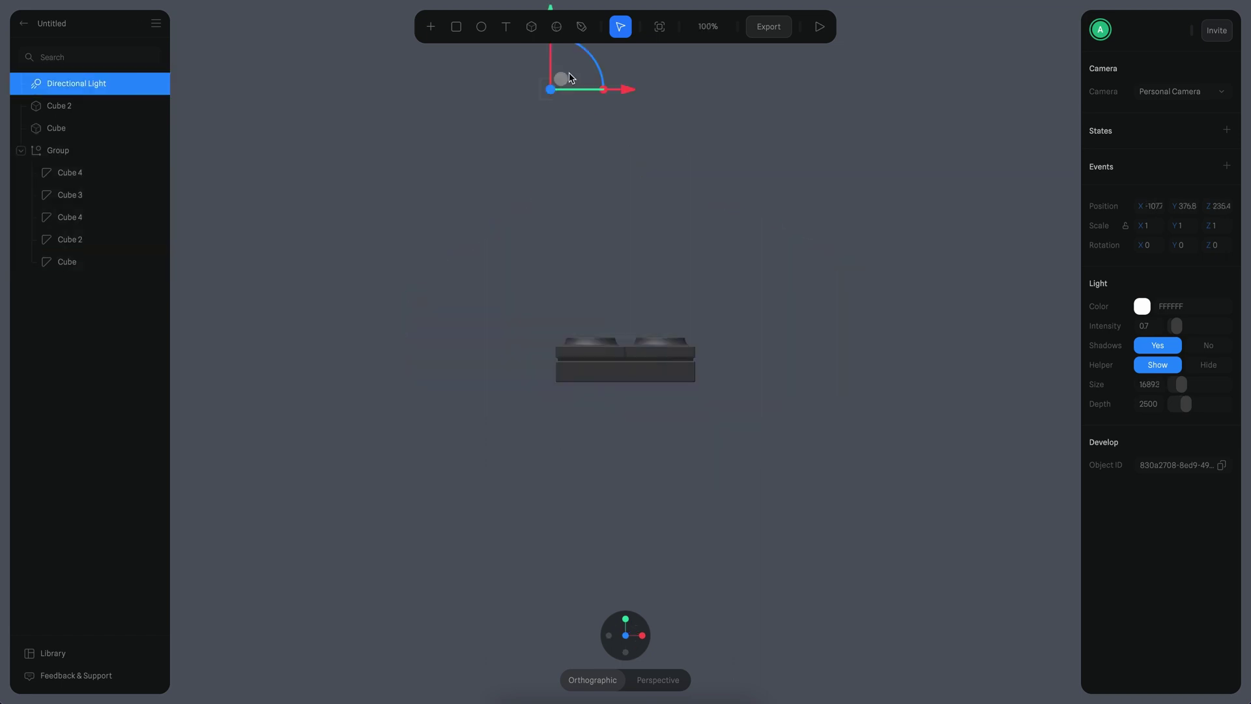
{"action": "left_click_drag", "start_coordinate": [564, 77], "coordinate": [513, 199]}
Step: Shift the directional light back along Z to about 148 and along X to about -153
{"action": "scroll", "coordinate": [782, 287], "scroll_direction": "up", "scroll_amount": 5}
{"action": "left_click_drag", "start_coordinate": [840, 248], "coordinate": [756, 336], "text": "alt"}
{"action": "scroll", "coordinate": [691, 303], "scroll_direction": "up", "scroll_amount": 3}
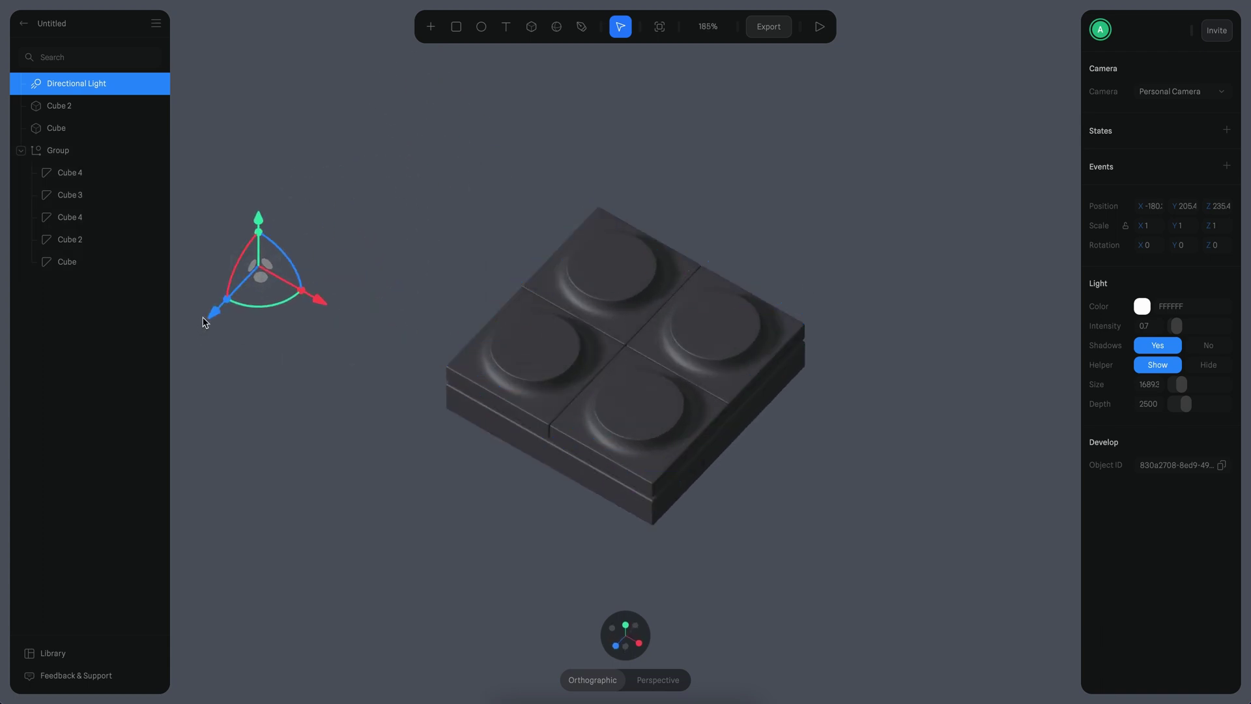
{"action": "left_click_drag", "start_coordinate": [208, 321], "coordinate": [275, 250]}
{"action": "left_click_drag", "start_coordinate": [389, 235], "coordinate": [416, 251]}
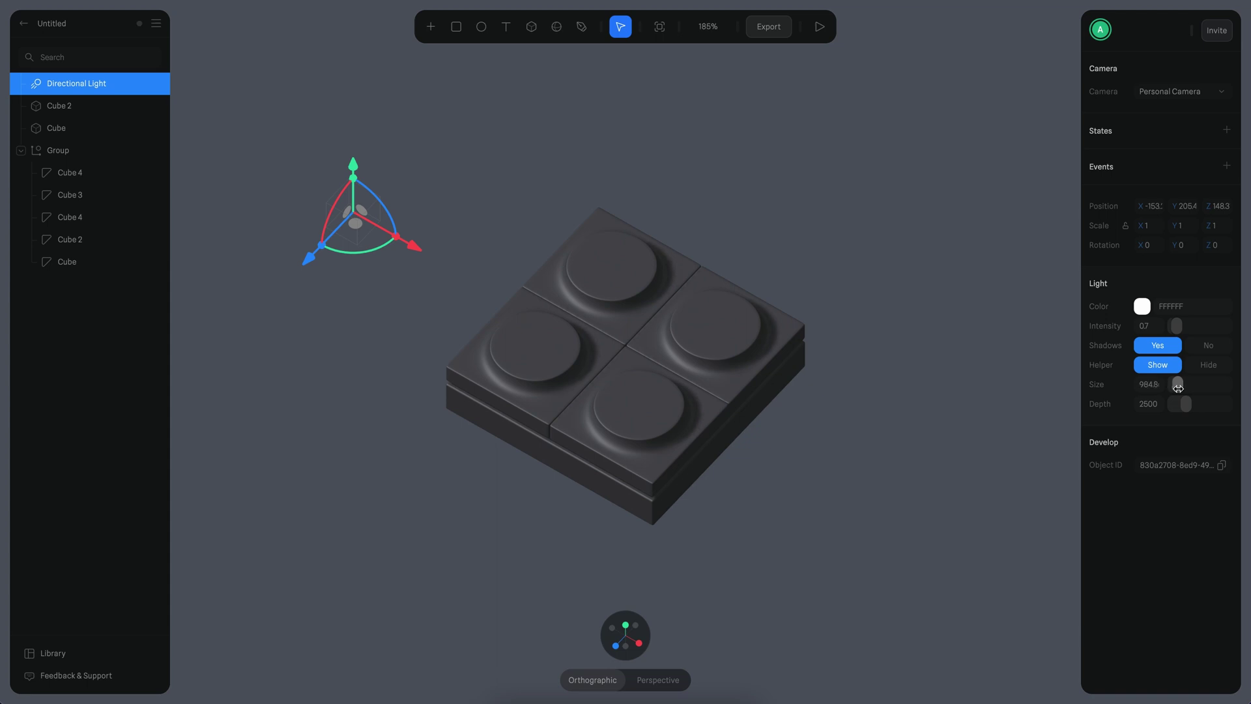
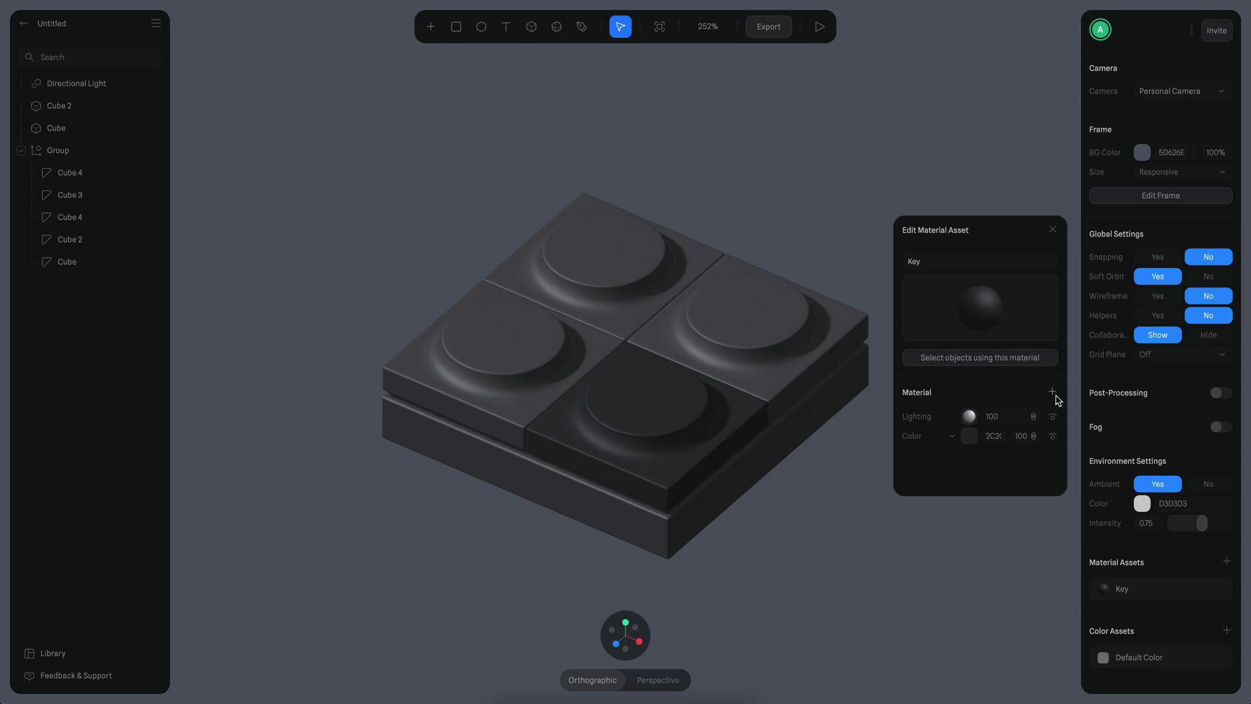
Step: Make the Key material's new top layer a Fresnel layer and lower its bias to about -0.17
{"action": "left_click", "coordinate": [950, 417]}
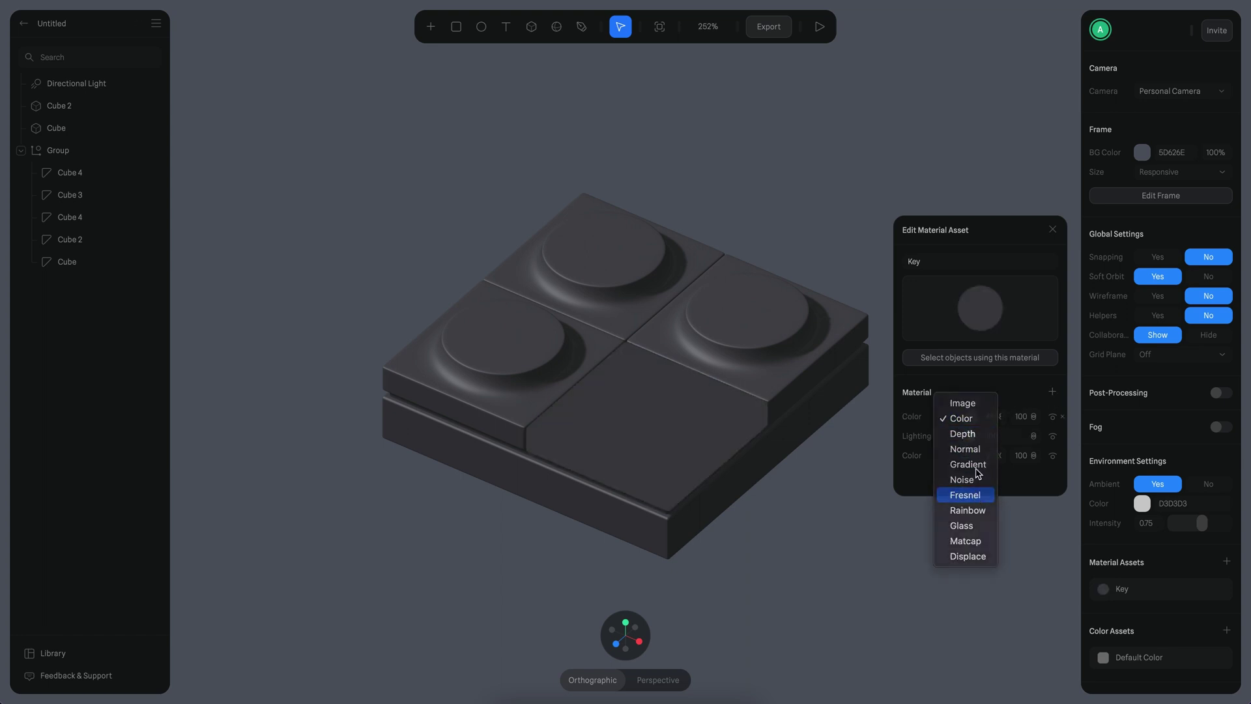
{"action": "left_click", "coordinate": [965, 495]}
{"action": "left_click", "coordinate": [970, 417]}
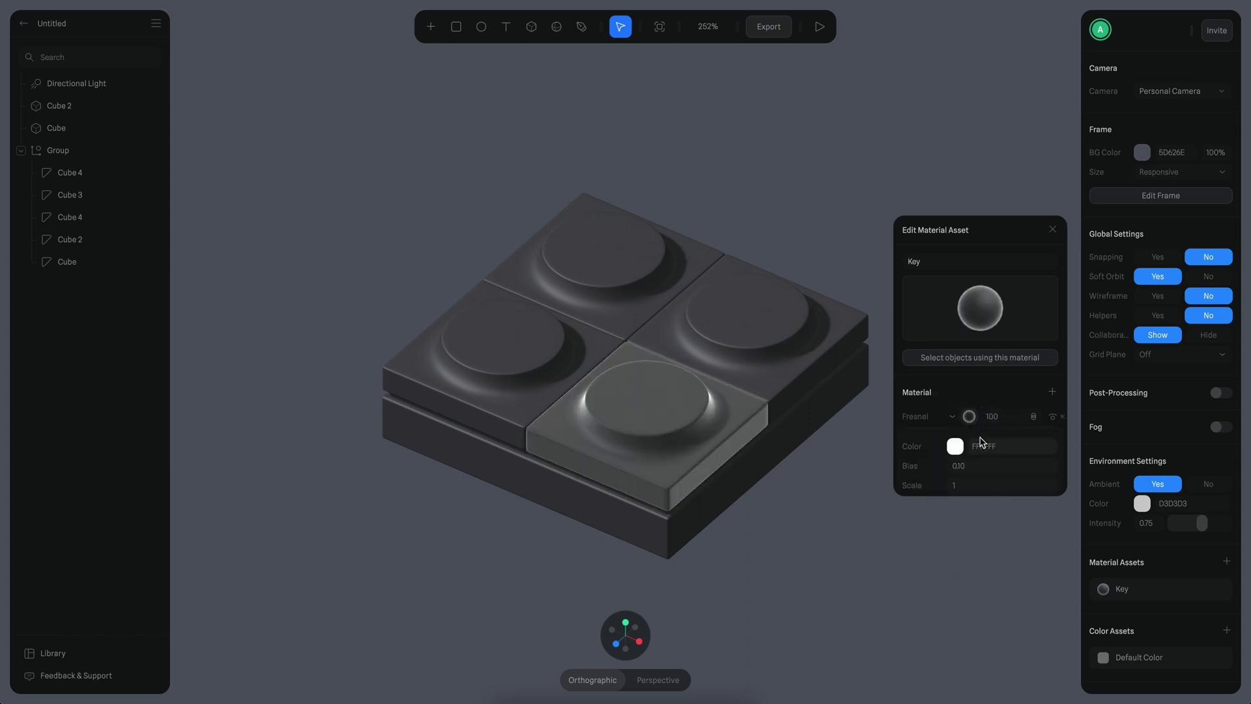
{"action": "scroll", "coordinate": [958, 450], "scroll_direction": "down", "scroll_amount": 1}
{"action": "left_click_drag", "start_coordinate": [950, 451], "coordinate": [929, 452]}
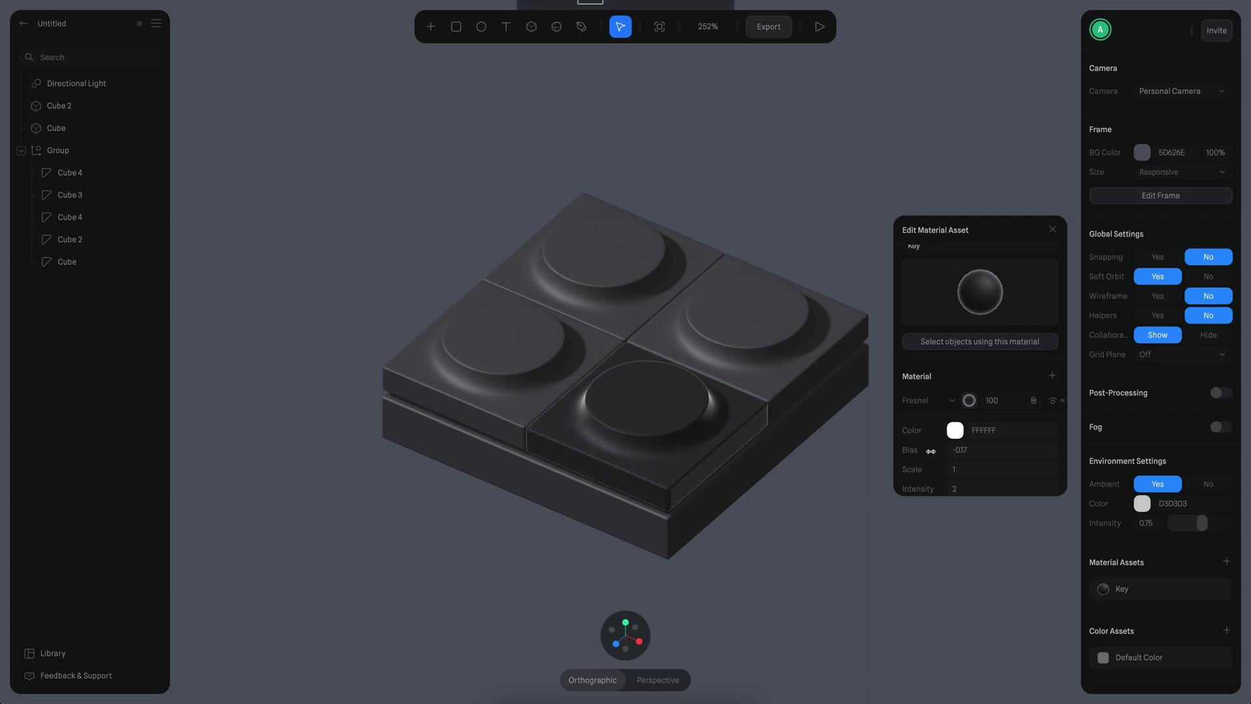
Step: Darken the Fresnel layer's color to black and finish editing the Key material
{"action": "left_click", "coordinate": [958, 431]}
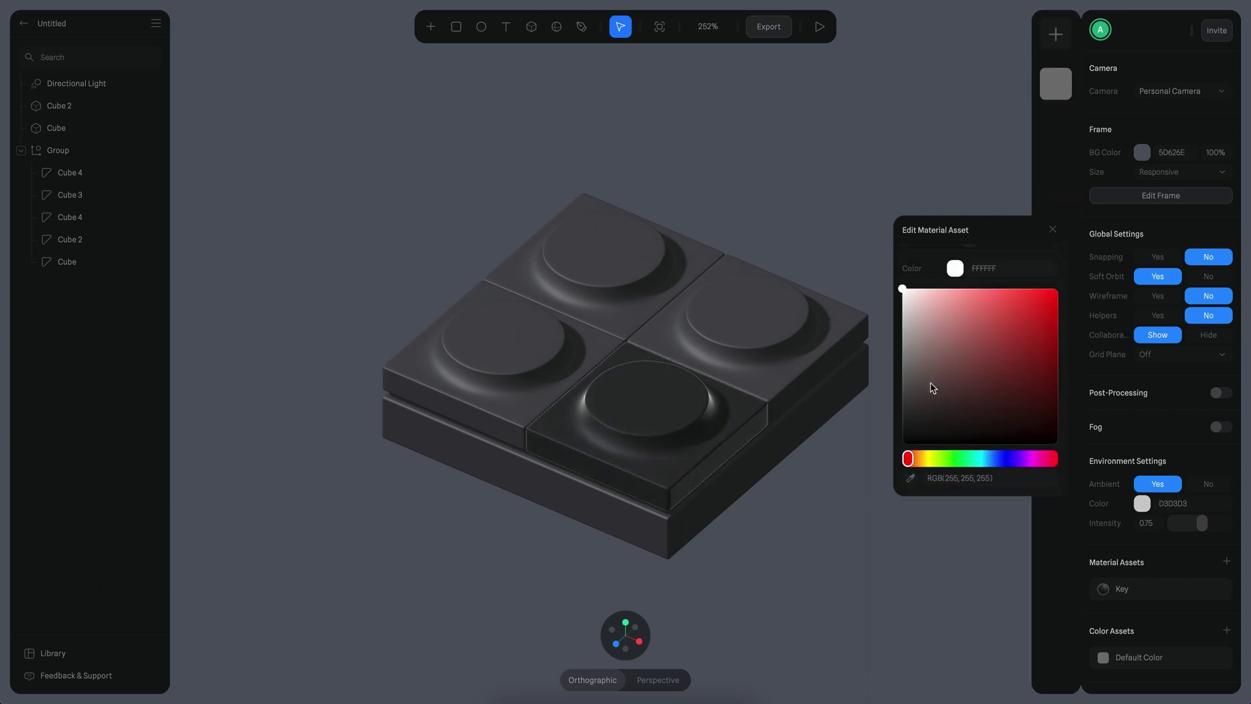
{"action": "left_click_drag", "start_coordinate": [934, 380], "coordinate": [880, 474]}
{"action": "scroll", "coordinate": [955, 430], "scroll_direction": "up", "scroll_amount": 3}
{"action": "left_click", "coordinate": [970, 416]}
{"action": "left_click", "coordinate": [1001, 417]}
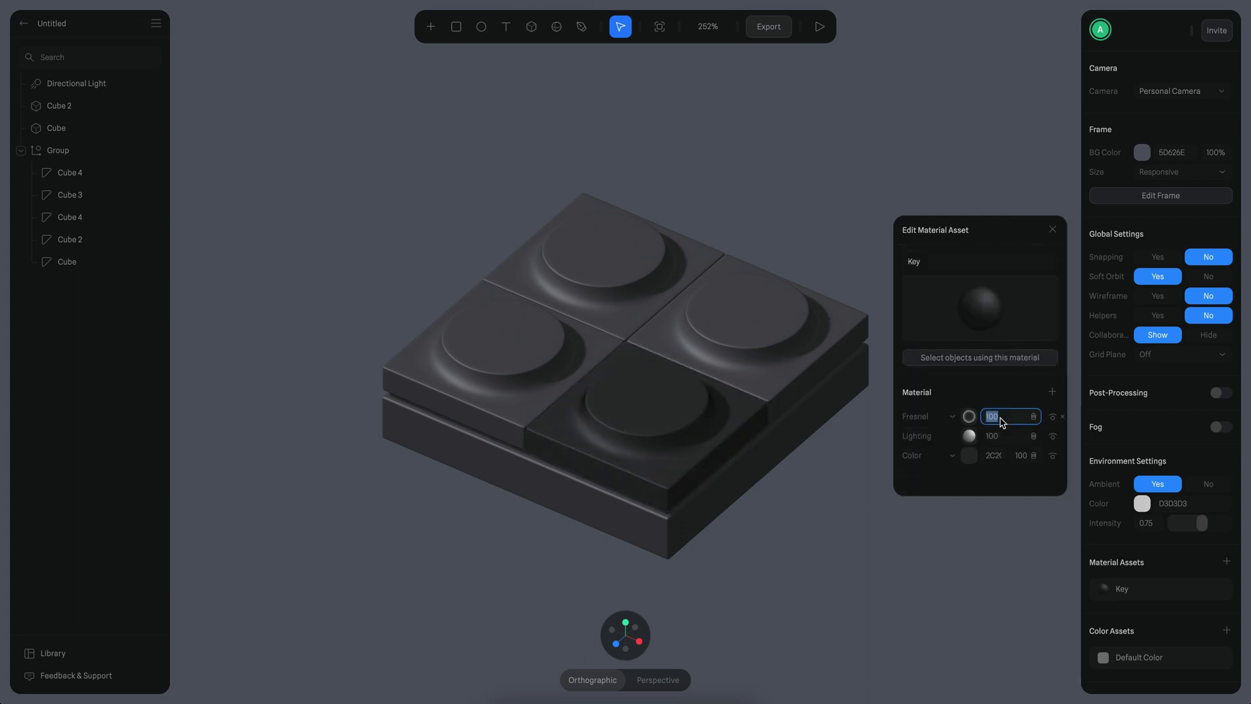
{"action": "left_click", "coordinate": [1054, 230]}
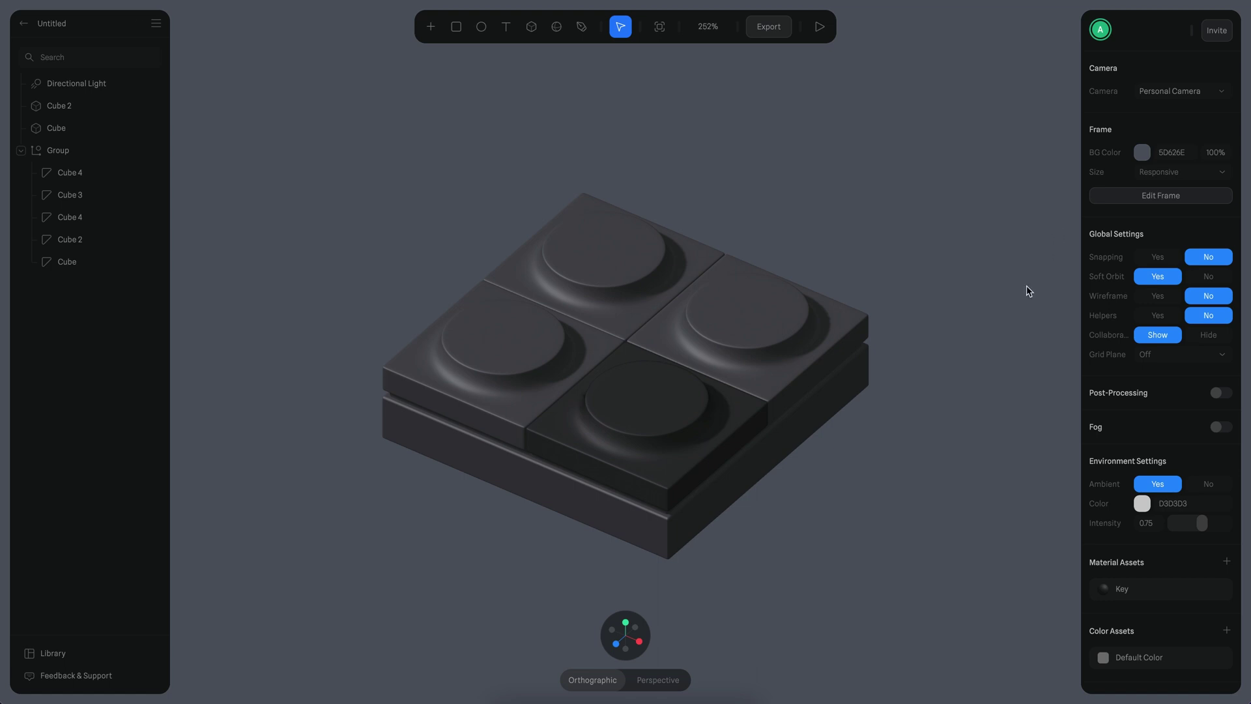
Step: Apply the Key material to all five tile meshes inside the Group
{"action": "left_click", "coordinate": [98, 174]}
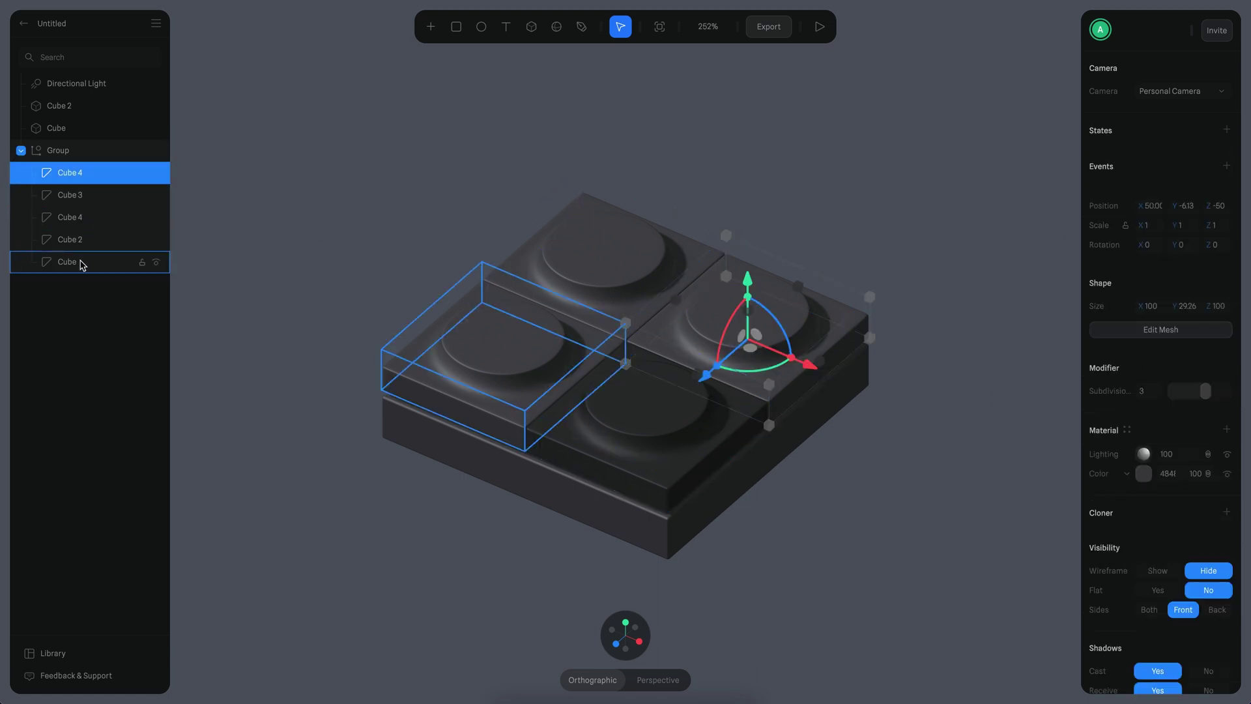
{"action": "left_click", "coordinate": [139, 264], "text": "shift"}
{"action": "left_click", "coordinate": [1127, 358]}
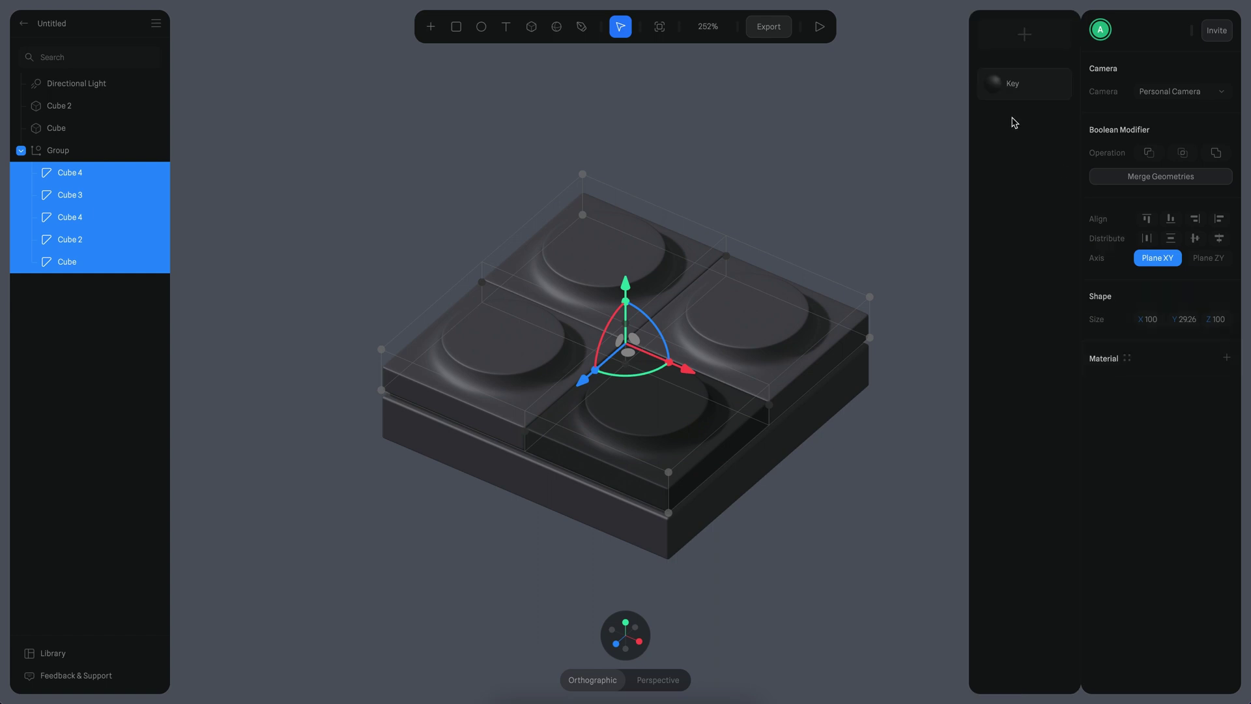
{"action": "left_click", "coordinate": [1020, 83]}
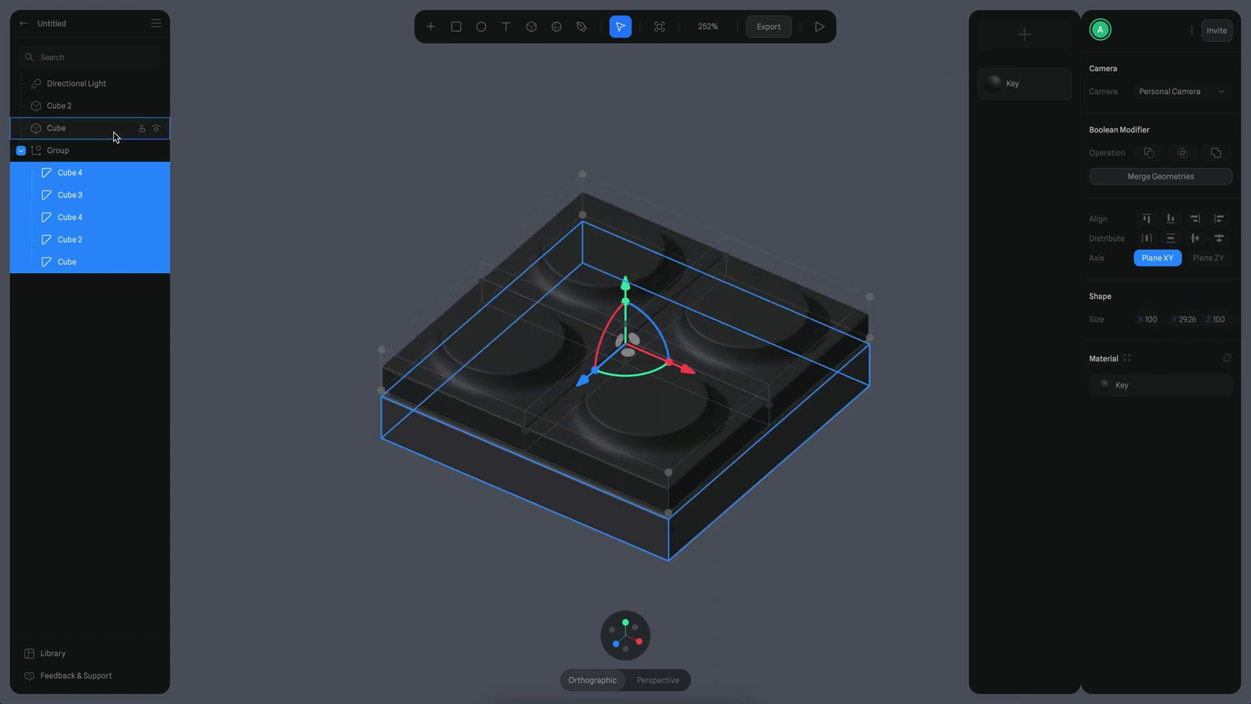
{"action": "key", "text": "Escape"}
Step: Apply the Key material to the two base cubes outside the Group, Cube 2 and Cube
{"action": "left_click", "coordinate": [104, 109]}
{"action": "left_click", "coordinate": [109, 133], "text": "shift"}
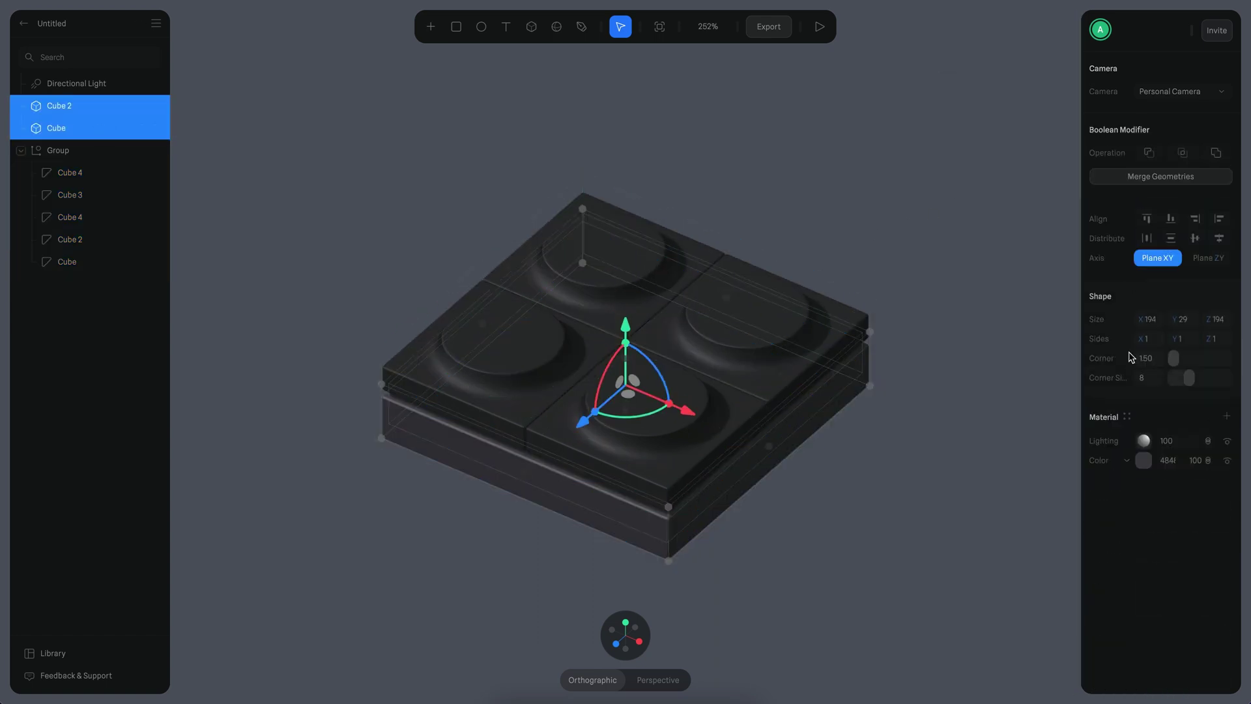
{"action": "left_click", "coordinate": [1127, 417]}
{"action": "left_click", "coordinate": [1020, 83]}
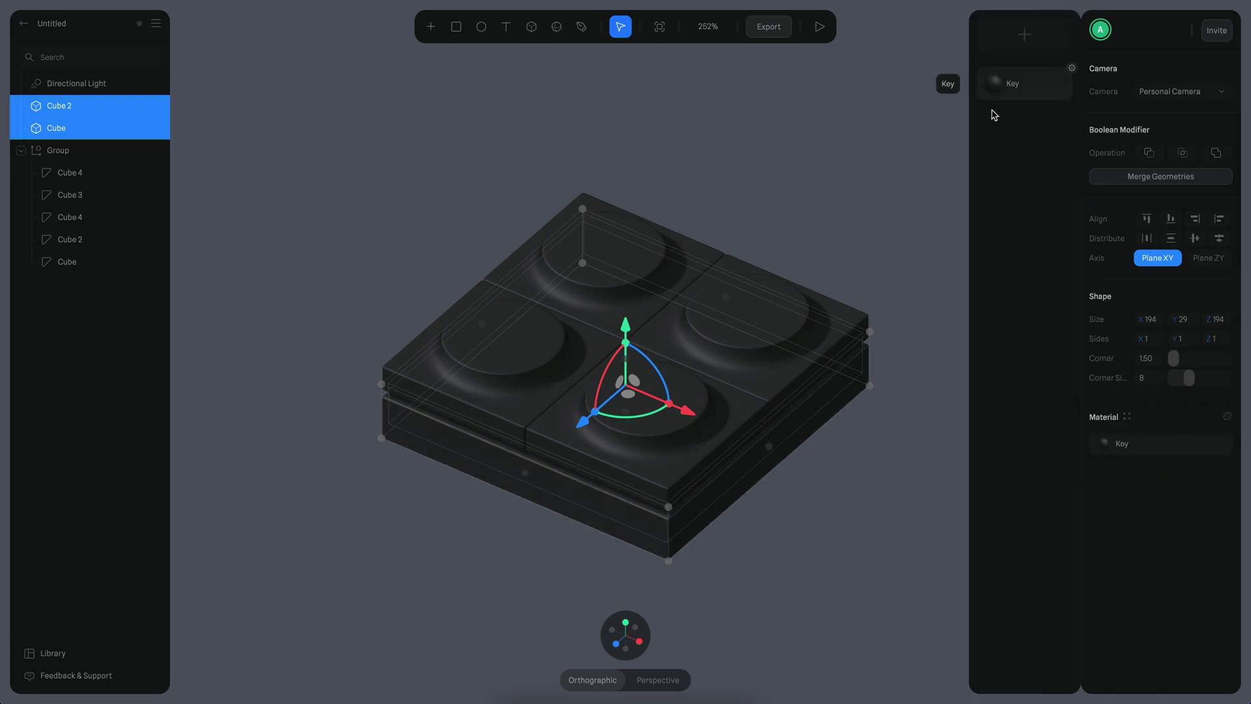
{"action": "key", "text": "Escape"}
Step: Detach base Cube 2 from the Key material, darken its color layer to a near-black gray and remove its Fresnel layer
{"action": "left_click", "coordinate": [58, 150]}
{"action": "left_click", "coordinate": [77, 108]}
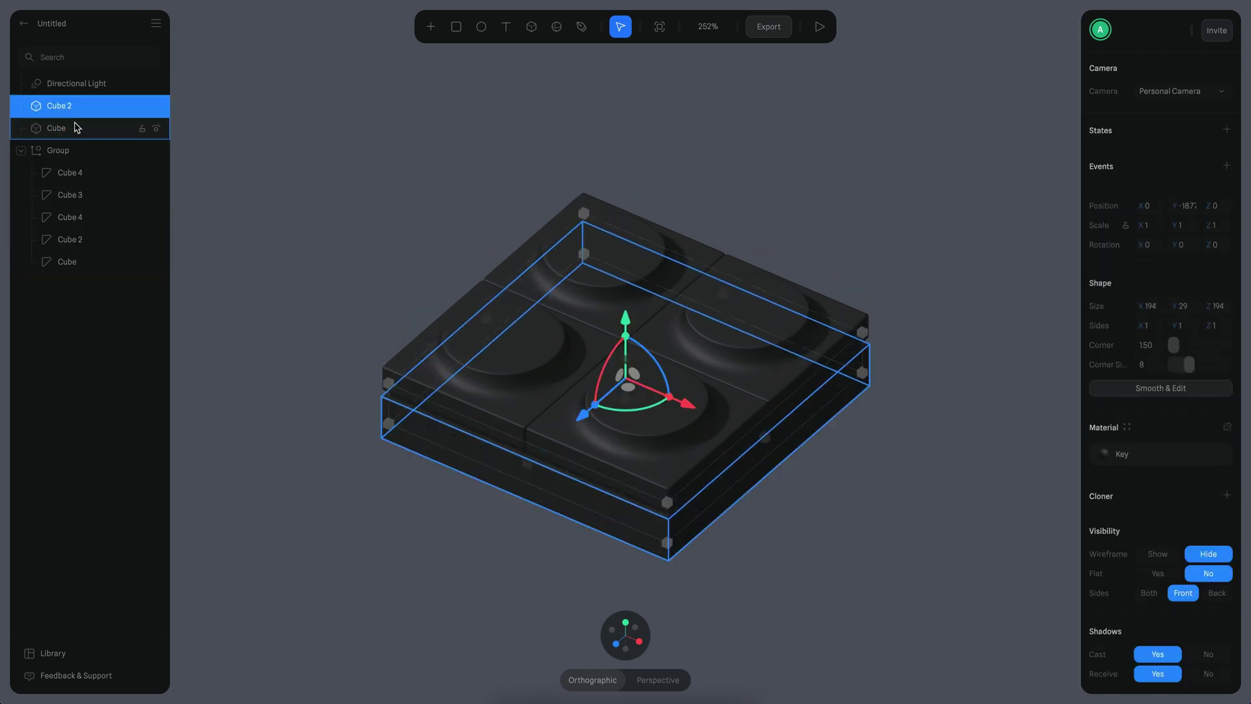
{"action": "left_click", "coordinate": [77, 129]}
{"action": "left_click", "coordinate": [80, 109]}
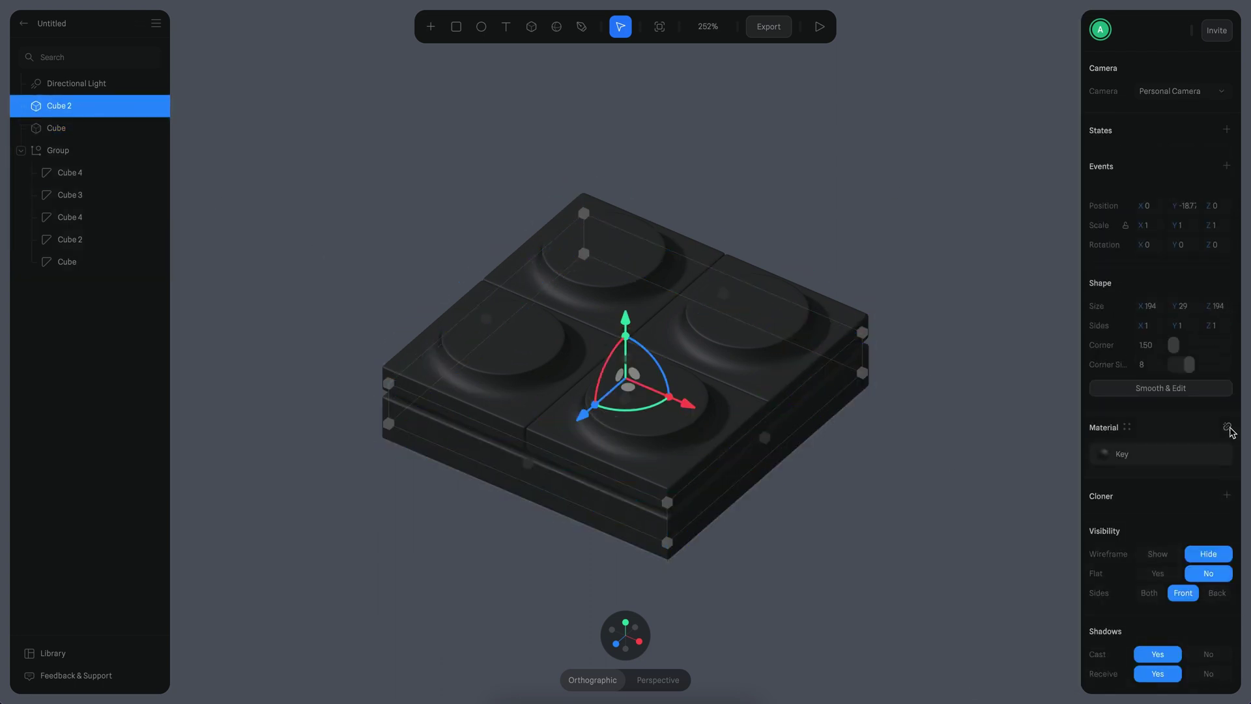
{"action": "left_click", "coordinate": [1228, 427]}
{"action": "left_click", "coordinate": [1144, 492]}
{"action": "left_click_drag", "start_coordinate": [1099, 629], "coordinate": [1099, 635]}
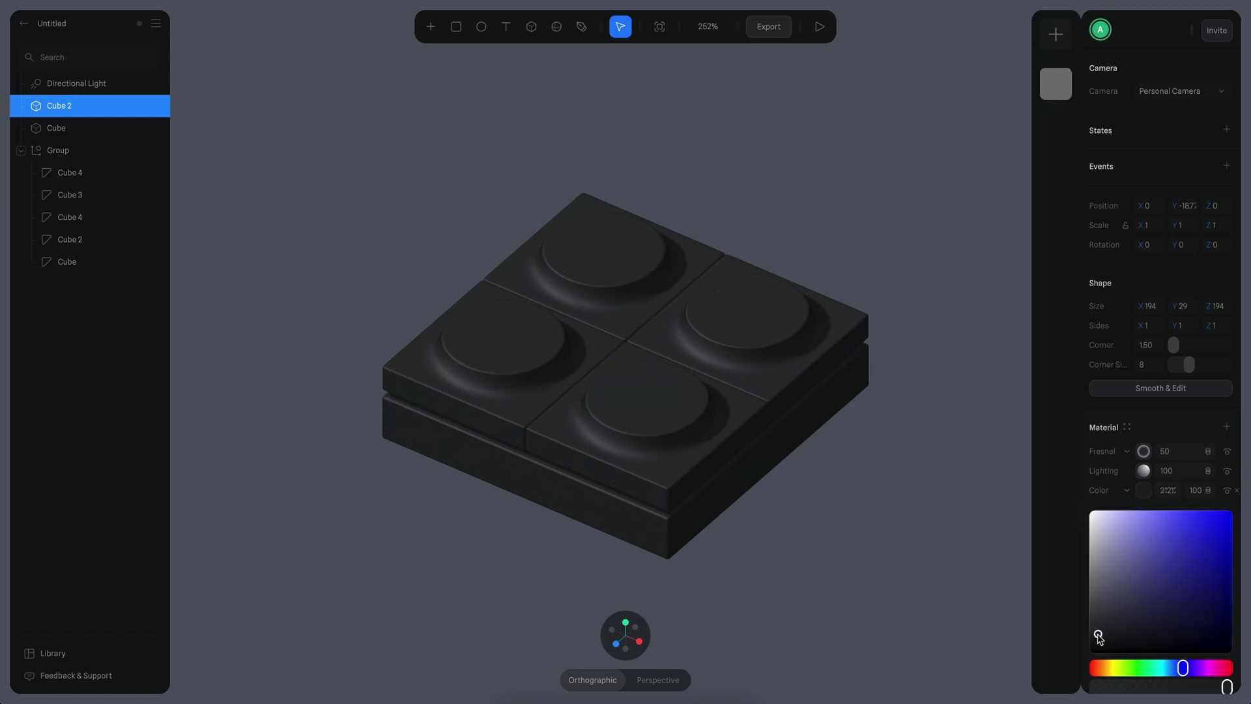
{"action": "left_click", "coordinate": [1189, 430]}
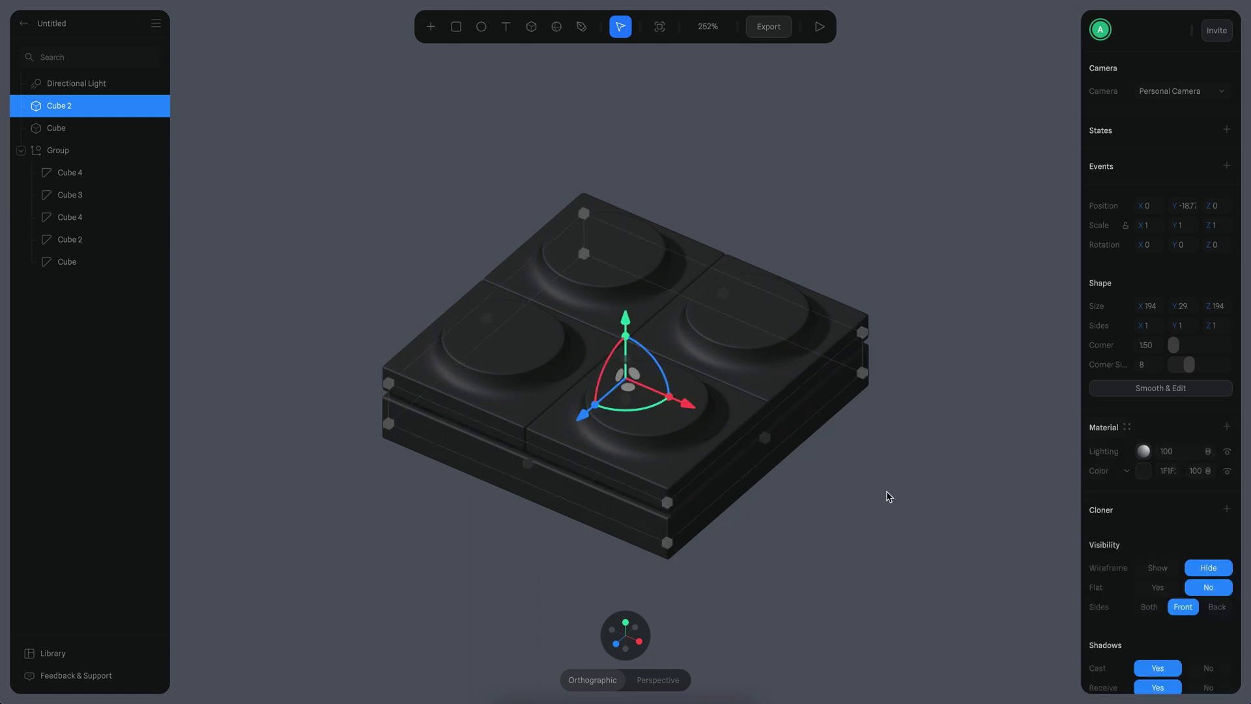
{"action": "left_click", "coordinate": [836, 459]}
Step: Add a second directional light and move it beside the block to about X 159, Z -174
{"action": "left_click", "coordinate": [430, 26]}
{"action": "scroll", "coordinate": [467, 173], "scroll_direction": "down", "scroll_amount": 3}
{"action": "scroll", "coordinate": [481, 216], "scroll_direction": "down", "scroll_amount": 2}
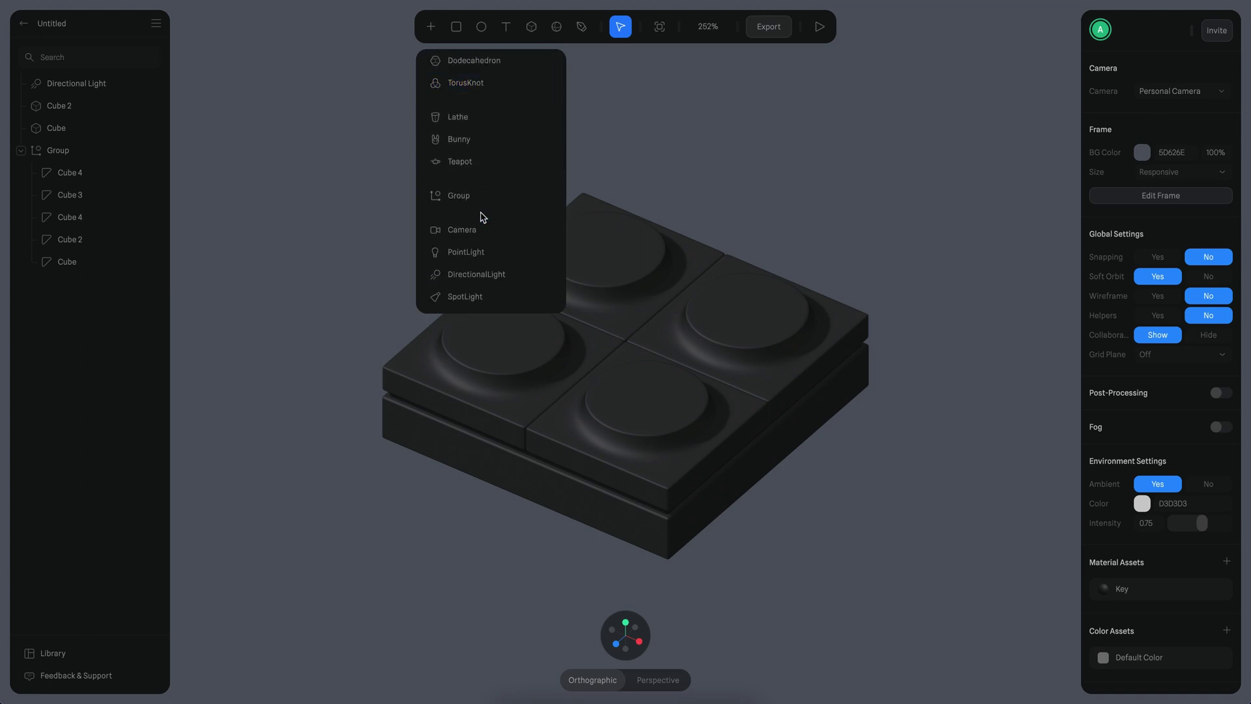
{"action": "left_click", "coordinate": [492, 274]}
{"action": "left_click_drag", "start_coordinate": [636, 365], "coordinate": [1032, 309]}
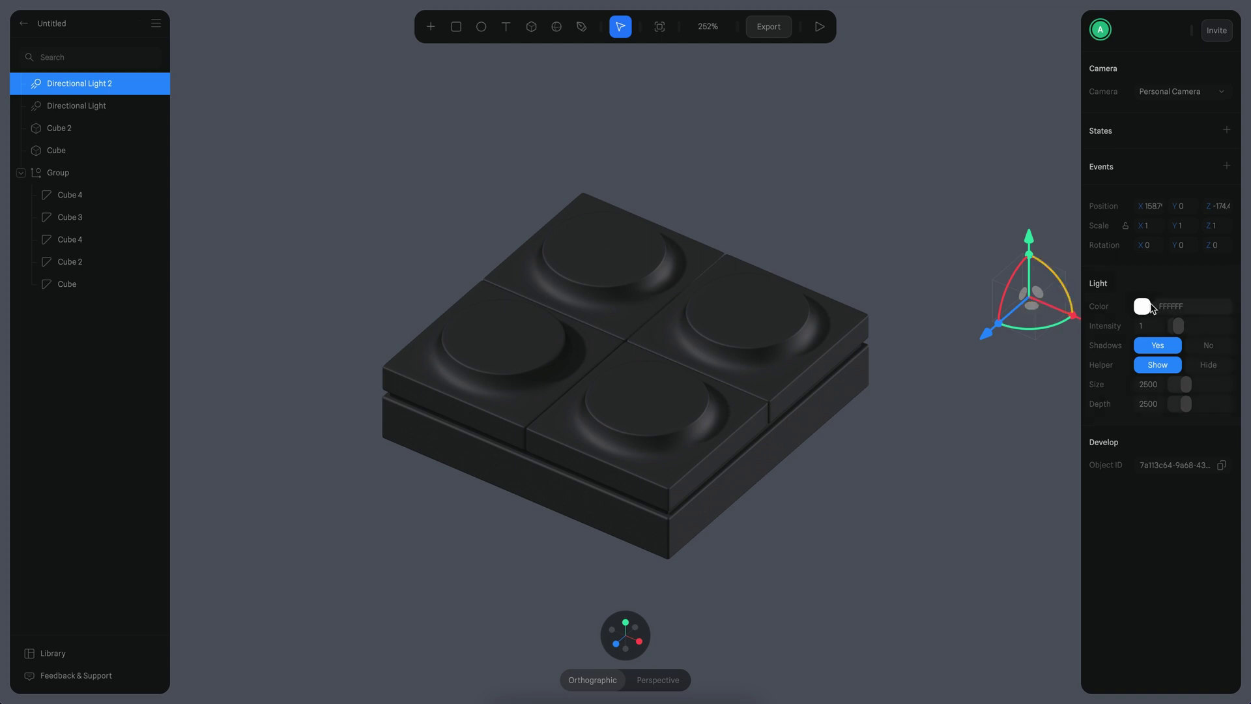
Step: Change the second directional light's color from white to a saturated blue-violet
{"action": "left_click", "coordinate": [1142, 306]}
{"action": "left_click", "coordinate": [1183, 482]}
{"action": "left_click", "coordinate": [1208, 373]}
{"action": "left_click", "coordinate": [938, 254]}
Step: Add a point light and move it above the block's back-left side, to about X -112, Y 193, Z 108
{"action": "left_click", "coordinate": [431, 27]}
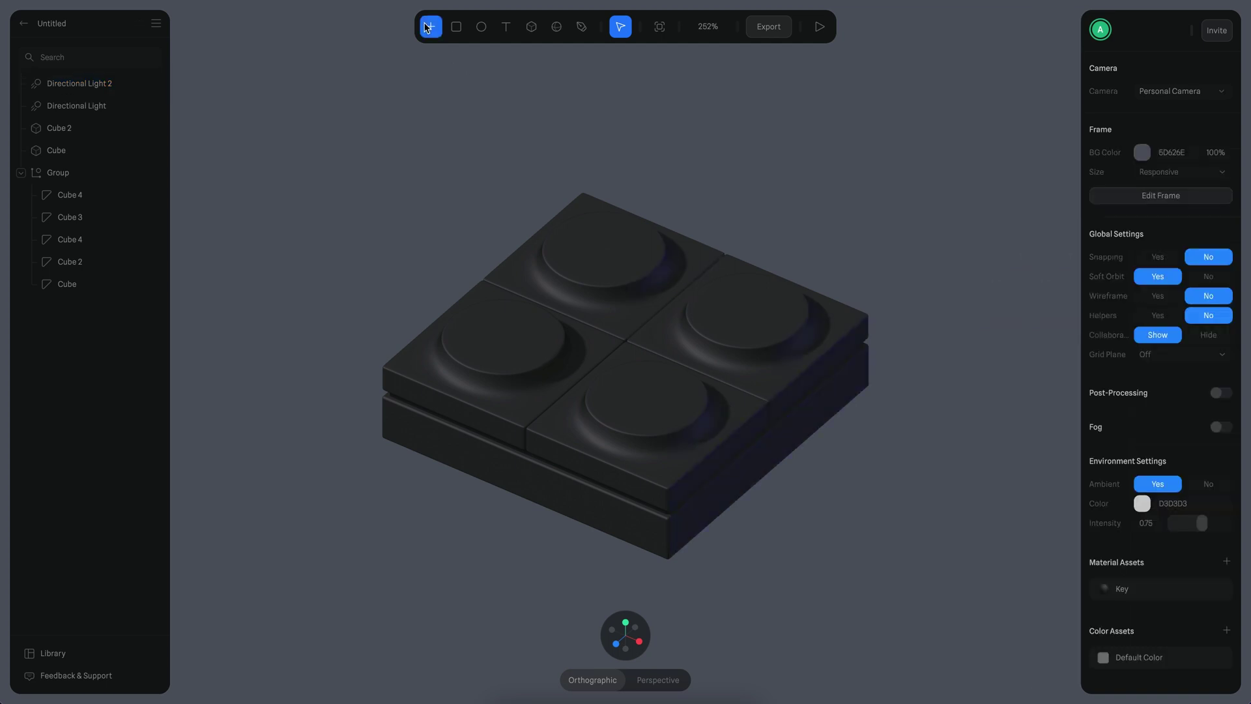
{"action": "scroll", "coordinate": [477, 212], "scroll_direction": "down", "scroll_amount": 6}
{"action": "key", "text": "Return"}
{"action": "left_click_drag", "start_coordinate": [627, 291], "coordinate": [649, 89]}
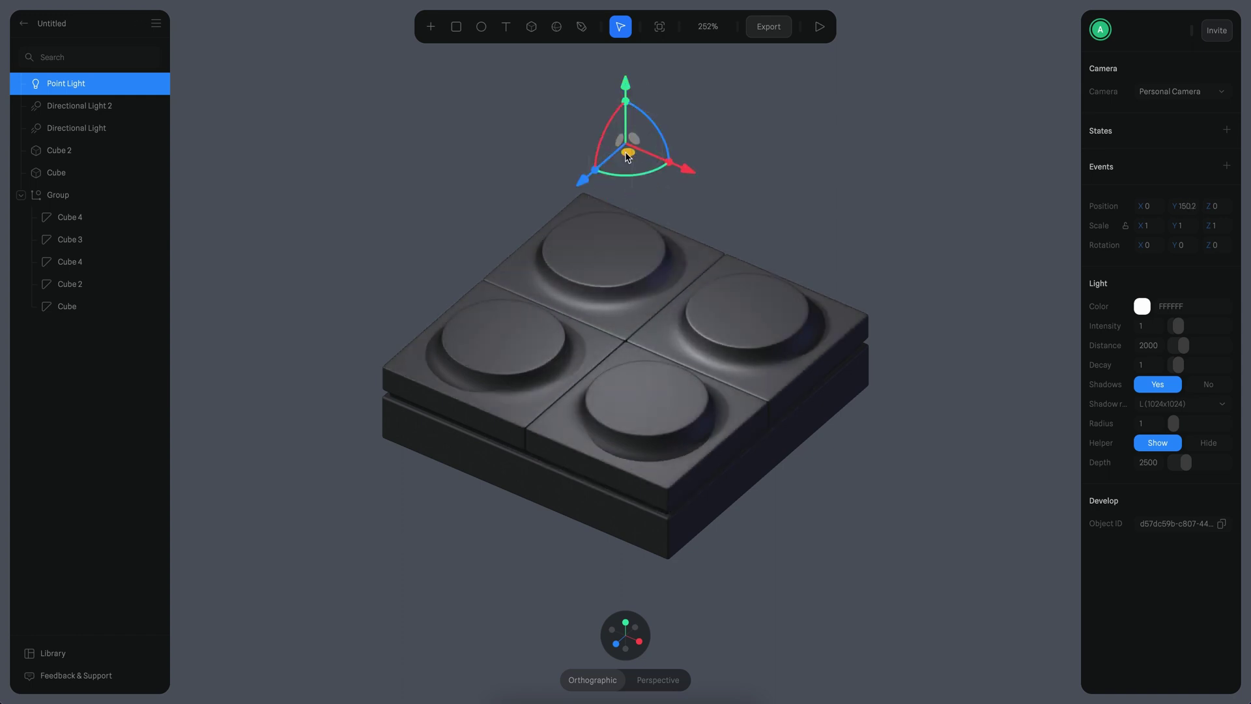
{"action": "left_click_drag", "start_coordinate": [625, 153], "coordinate": [423, 177]}
Step: Set the point light's radius to about 14.28 and its intensity to 0.5
{"action": "left_click", "coordinate": [1147, 327]}
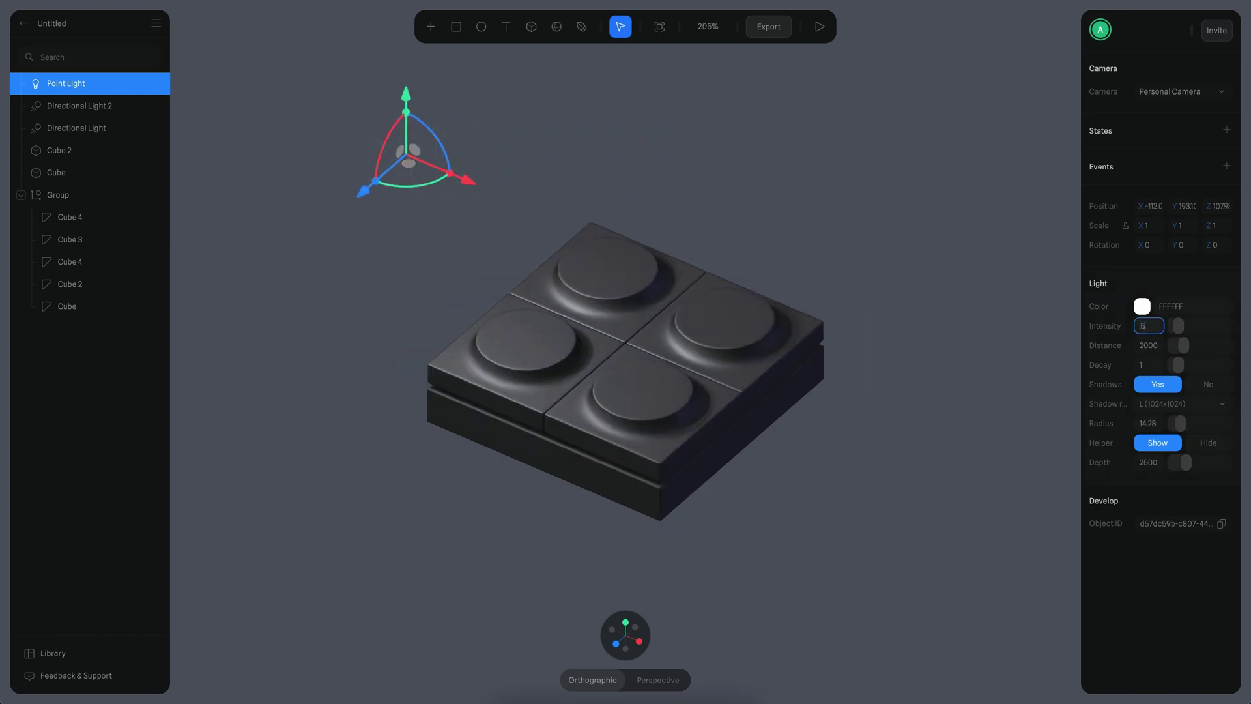
{"action": "type", "text": ".5"}
{"action": "key", "text": "Return"}
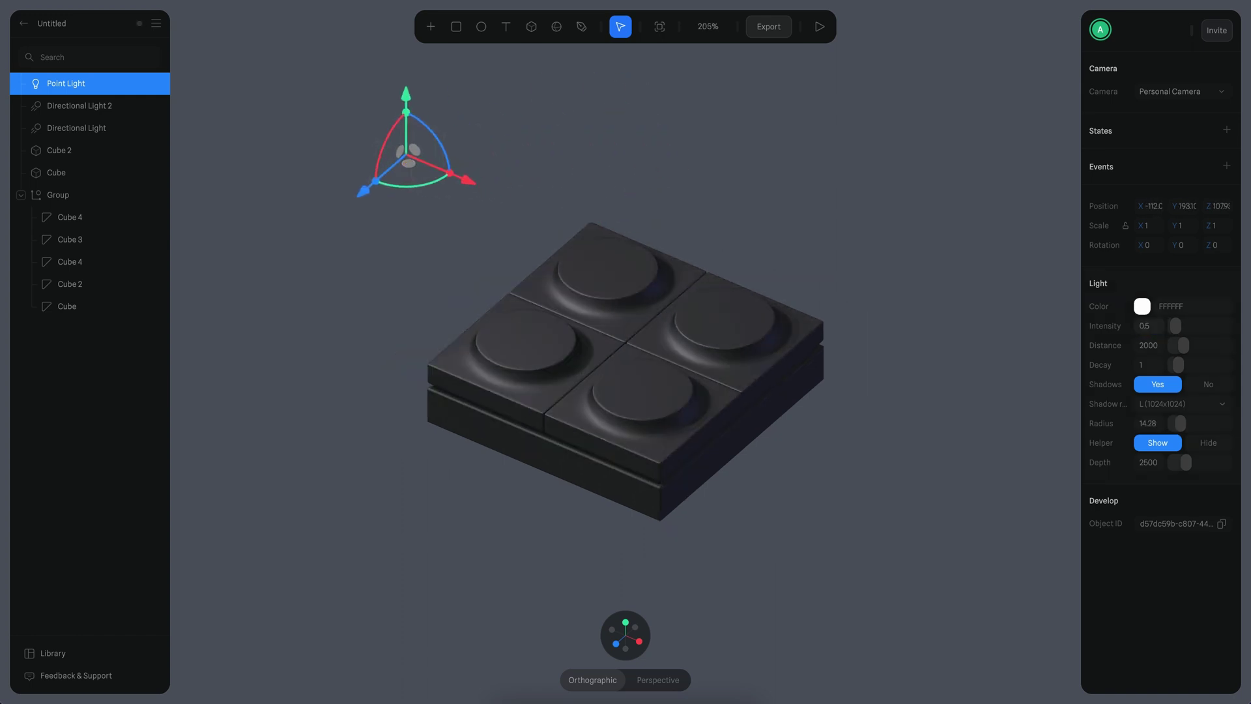
{"action": "scroll", "coordinate": [807, 355], "scroll_direction": "up", "scroll_amount": 1}
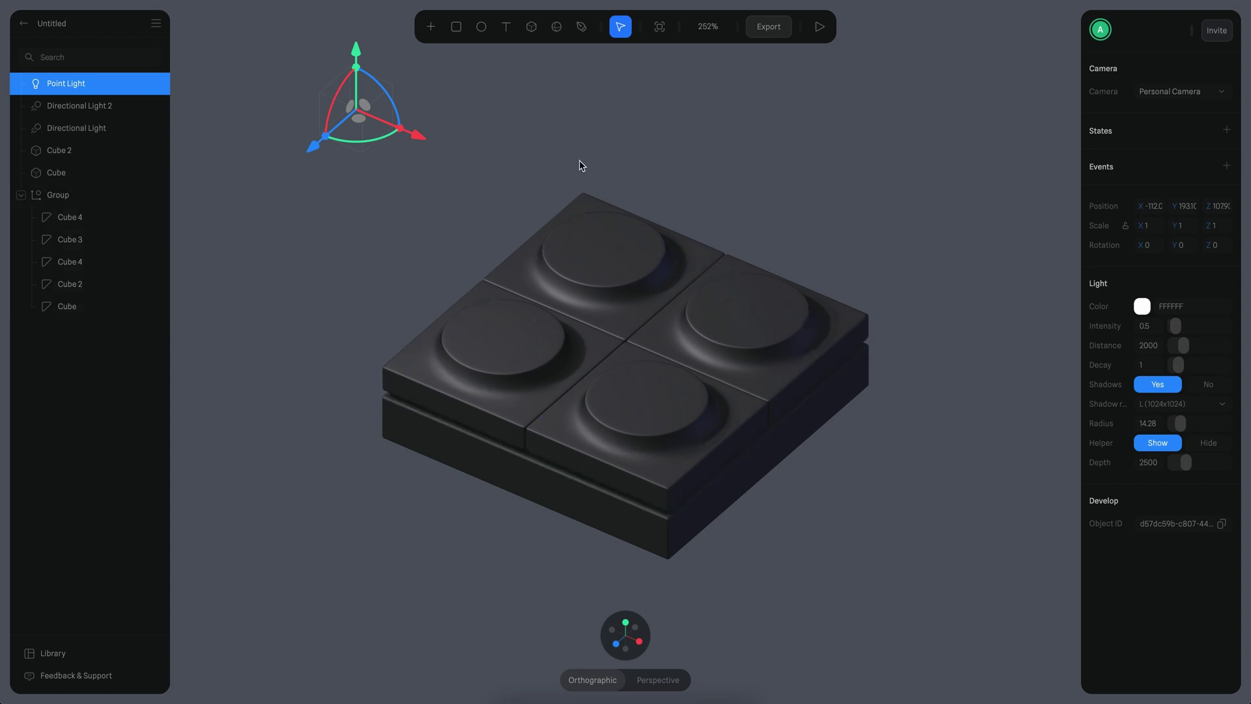
{"action": "left_click", "coordinate": [965, 400]}
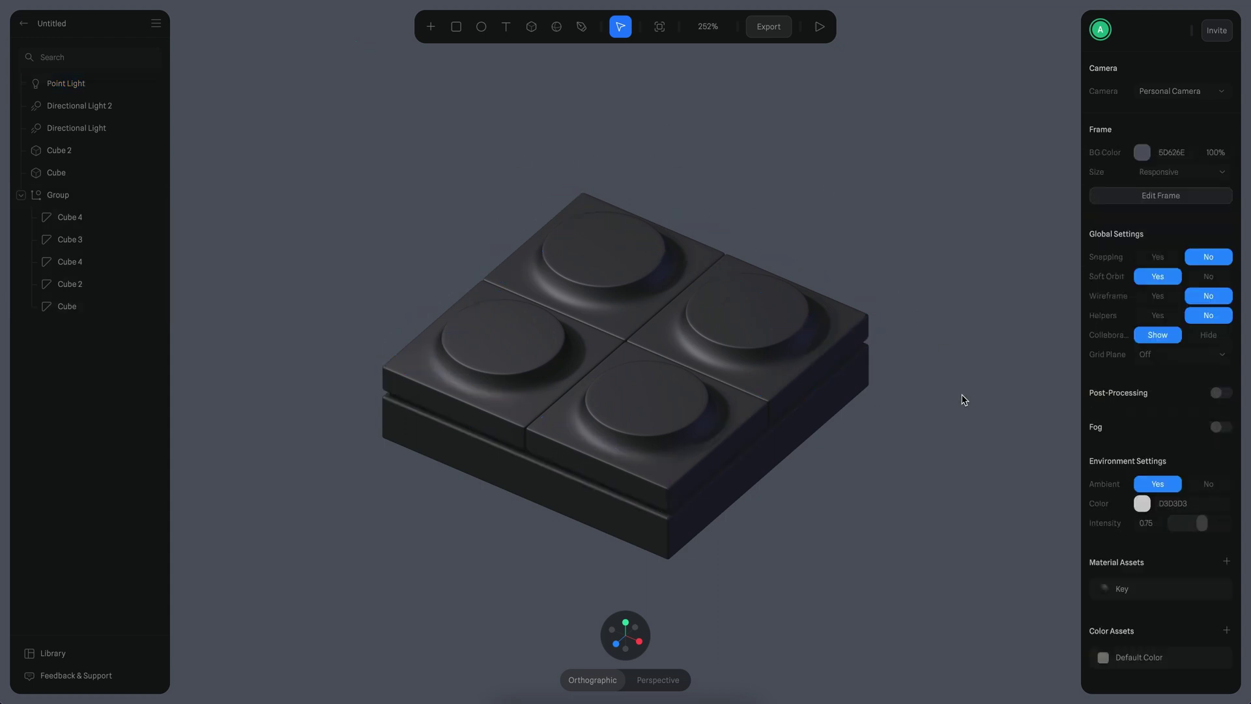
Step: Edit the Key material asset and darken its color layer to about RGB 29, 29, 32
{"action": "left_click", "coordinate": [1147, 591]}
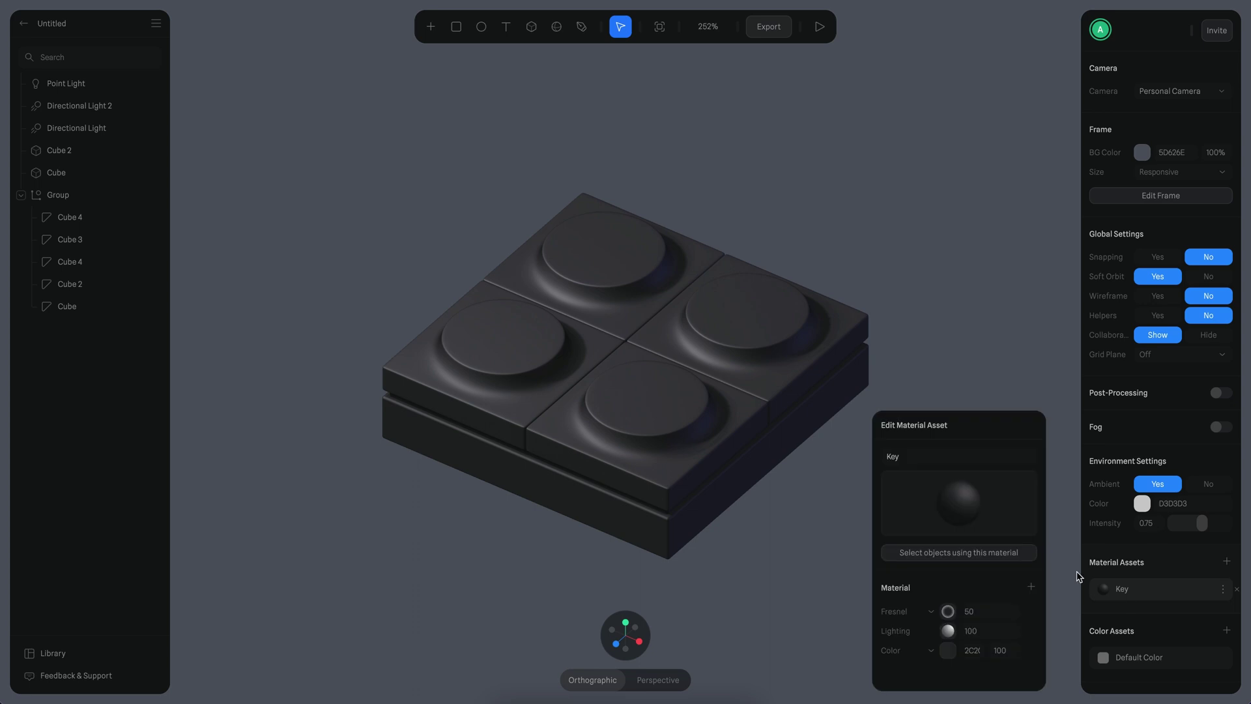
{"action": "left_click", "coordinate": [948, 651]}
{"action": "left_click_drag", "start_coordinate": [891, 594], "coordinate": [893, 602]}
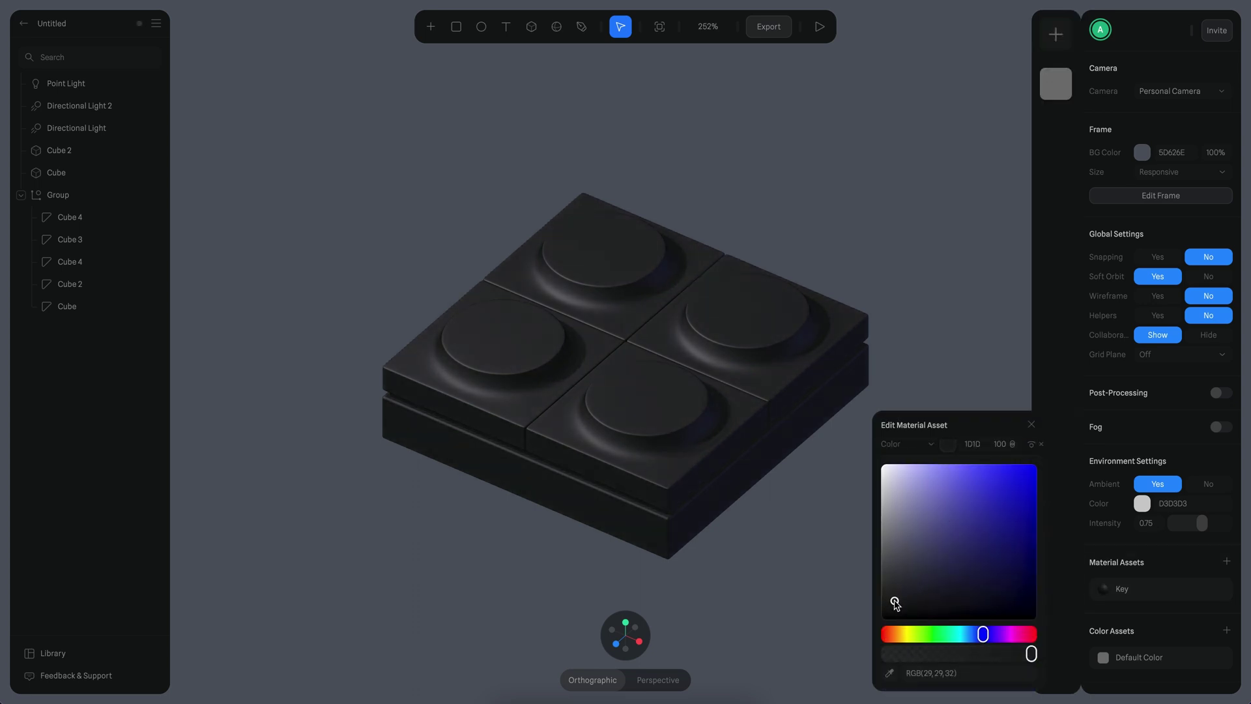
Step: Set the shininess of the Key material's Phong lighting layer to 4 and finish editing the asset
{"action": "scroll", "coordinate": [949, 569], "scroll_direction": "up", "scroll_amount": 3}
{"action": "left_click", "coordinate": [950, 519]}
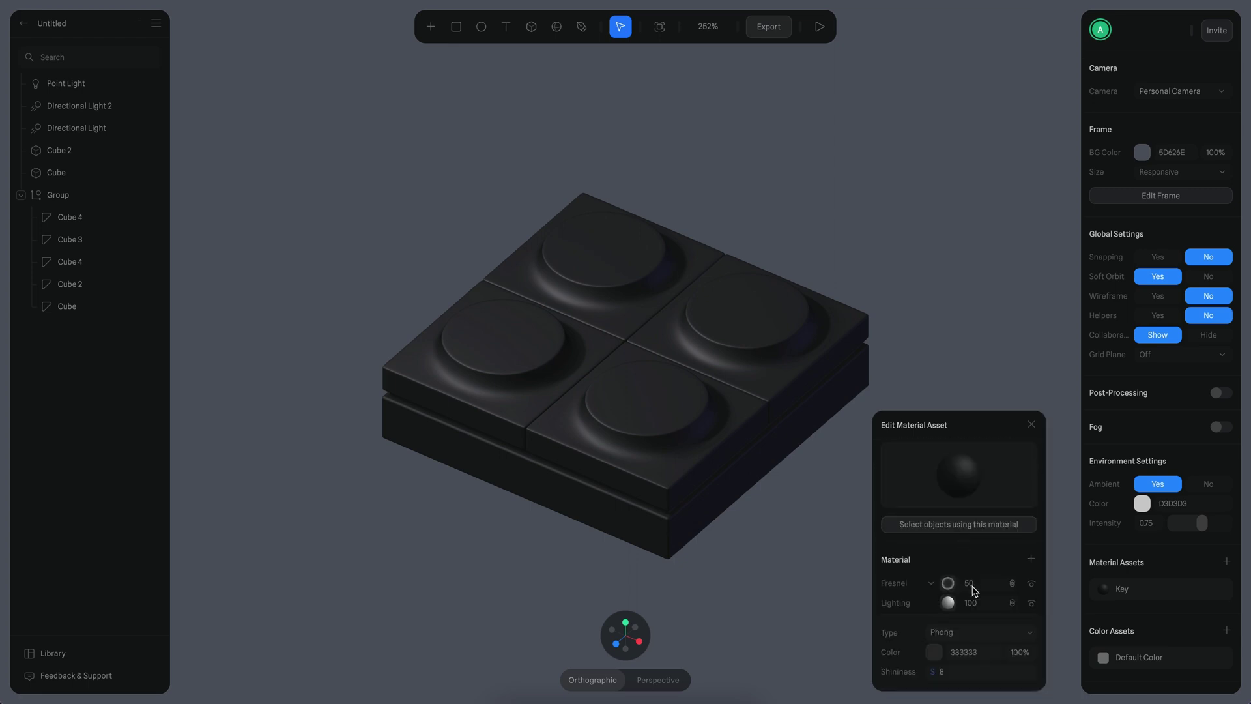
{"action": "left_click", "coordinate": [965, 678]}
{"action": "type", "text": "4"}
{"action": "key", "text": "Return"}
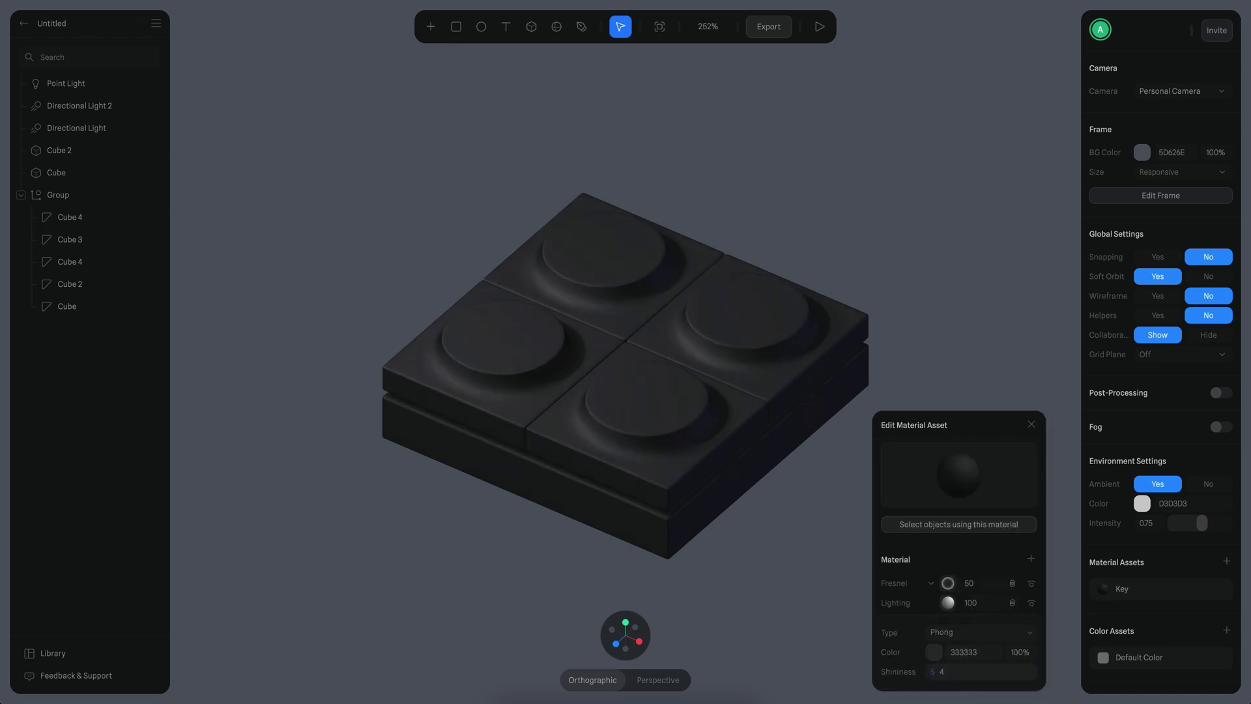
{"action": "left_click", "coordinate": [1033, 424]}
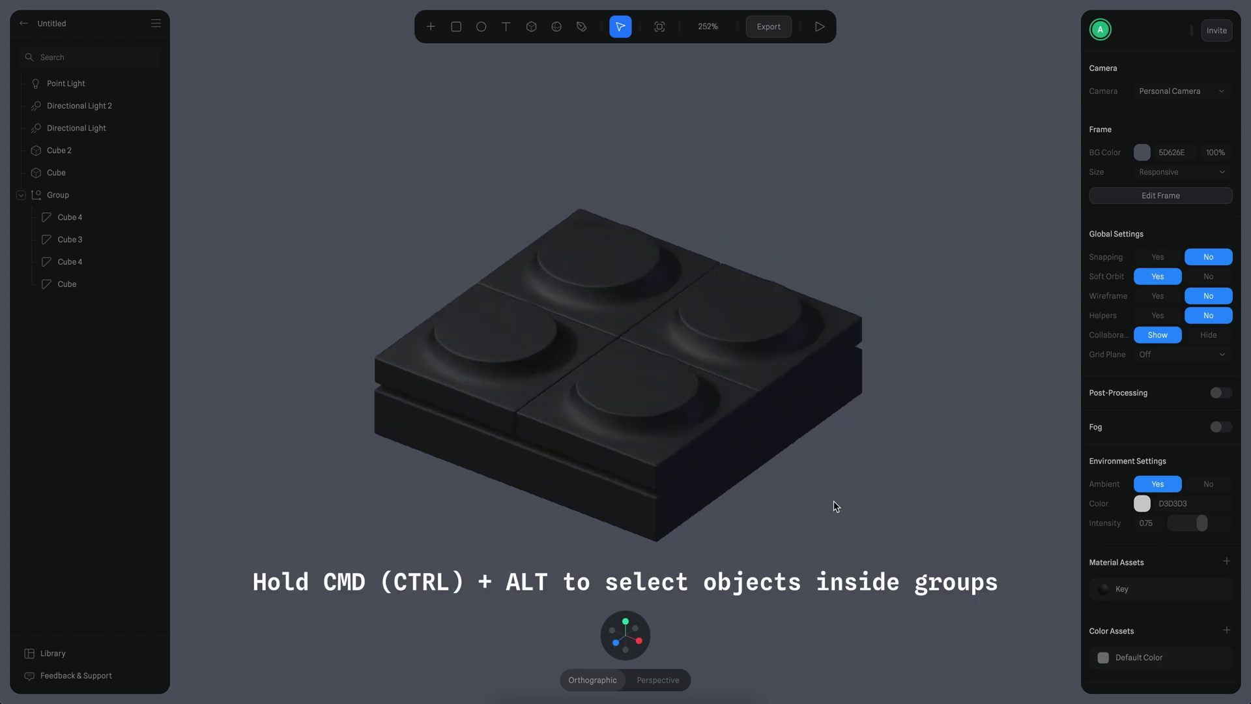
Step: Select the front-left tile, Cube, inside the Group and open its mesh for editing
{"action": "left_click_drag", "start_coordinate": [834, 499], "coordinate": [833, 510], "text": "alt"}
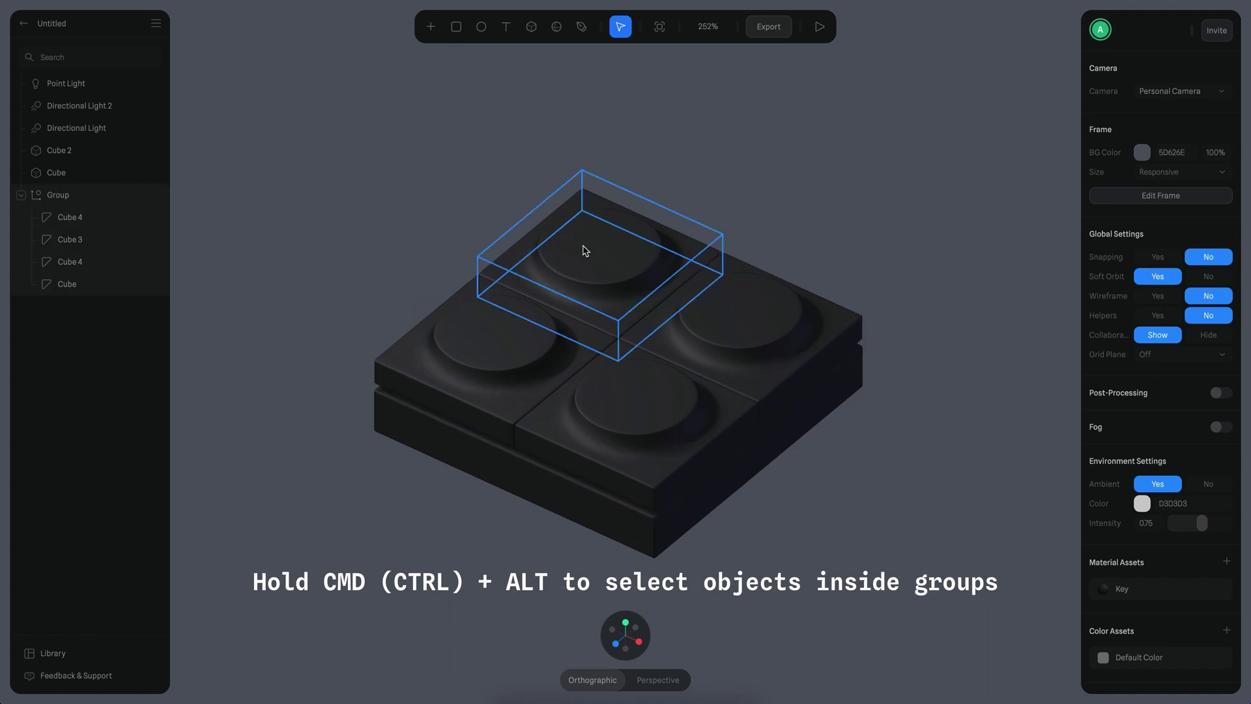
{"action": "left_click", "coordinate": [497, 382], "text": "ctrl+alt"}
{"action": "middle_click_drag", "start_coordinate": [530, 515], "coordinate": [620, 514]}
{"action": "scroll", "coordinate": [613, 513], "scroll_direction": "up", "scroll_amount": 5}
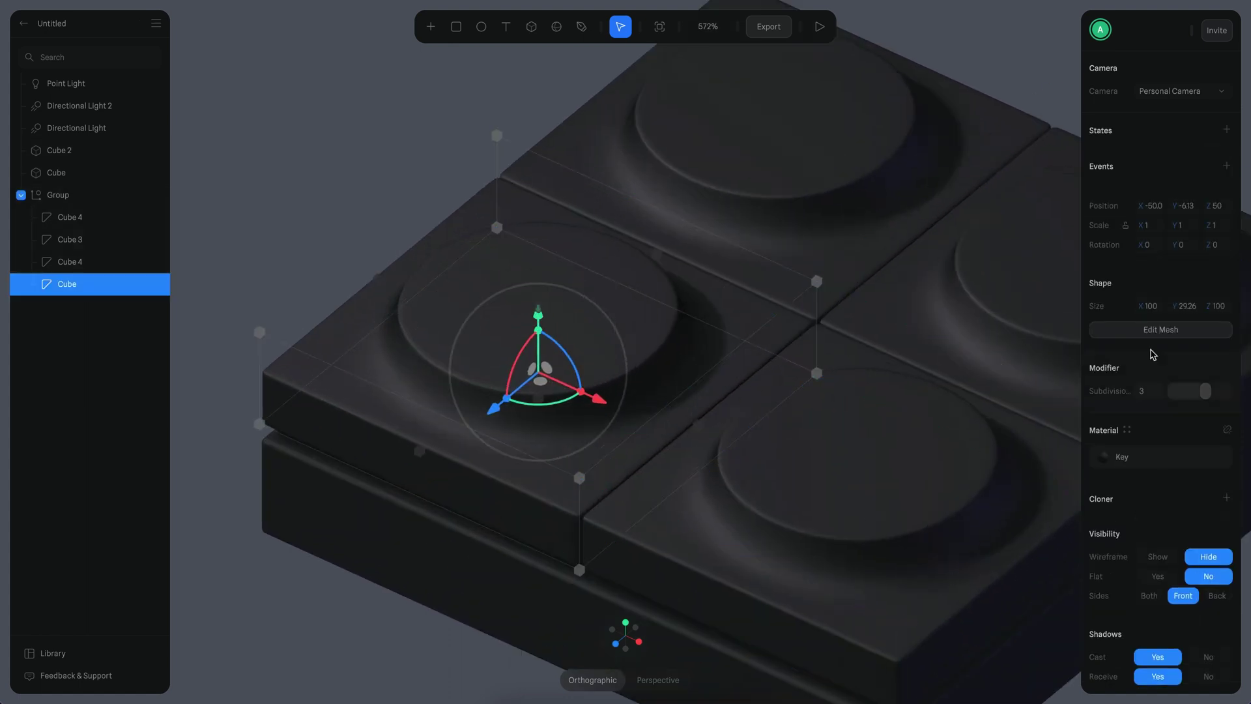
{"action": "left_click", "coordinate": [1171, 331]}
{"action": "scroll", "coordinate": [777, 399], "scroll_direction": "up", "scroll_amount": 8}
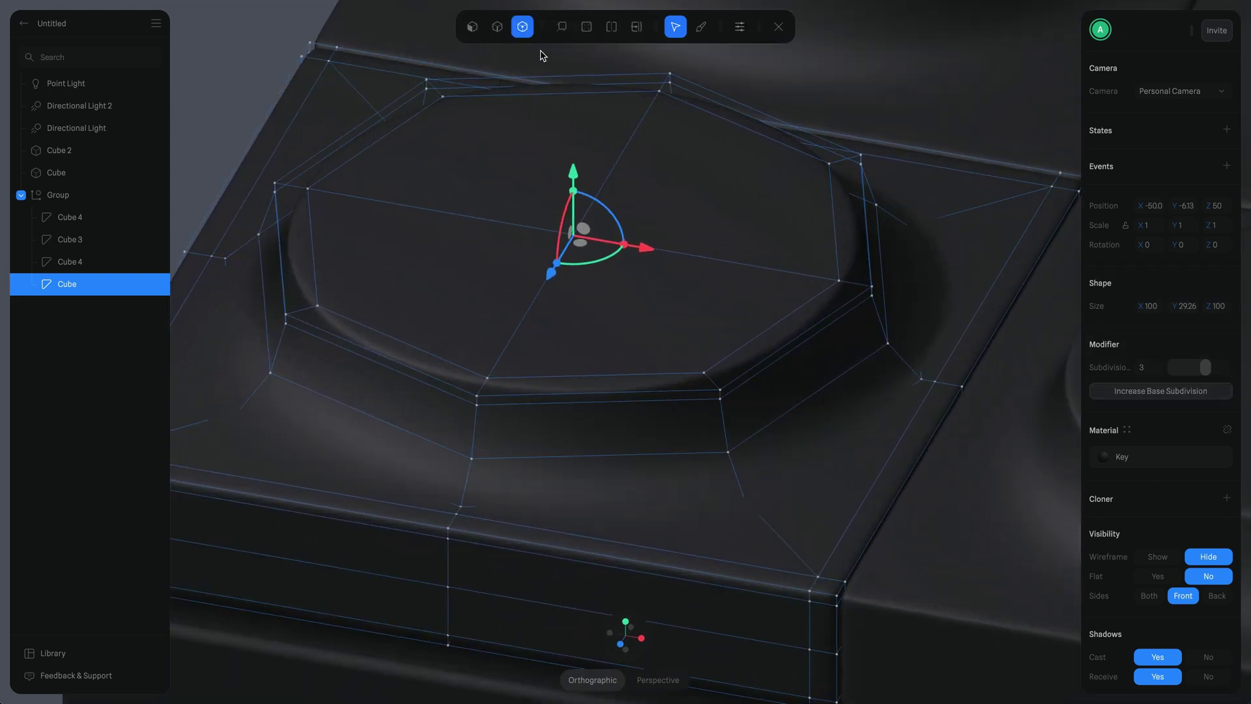
Step: Dissolve the edge loop around the stud's foot and the outer loop just below its top rim
{"action": "left_click", "coordinate": [497, 26]}
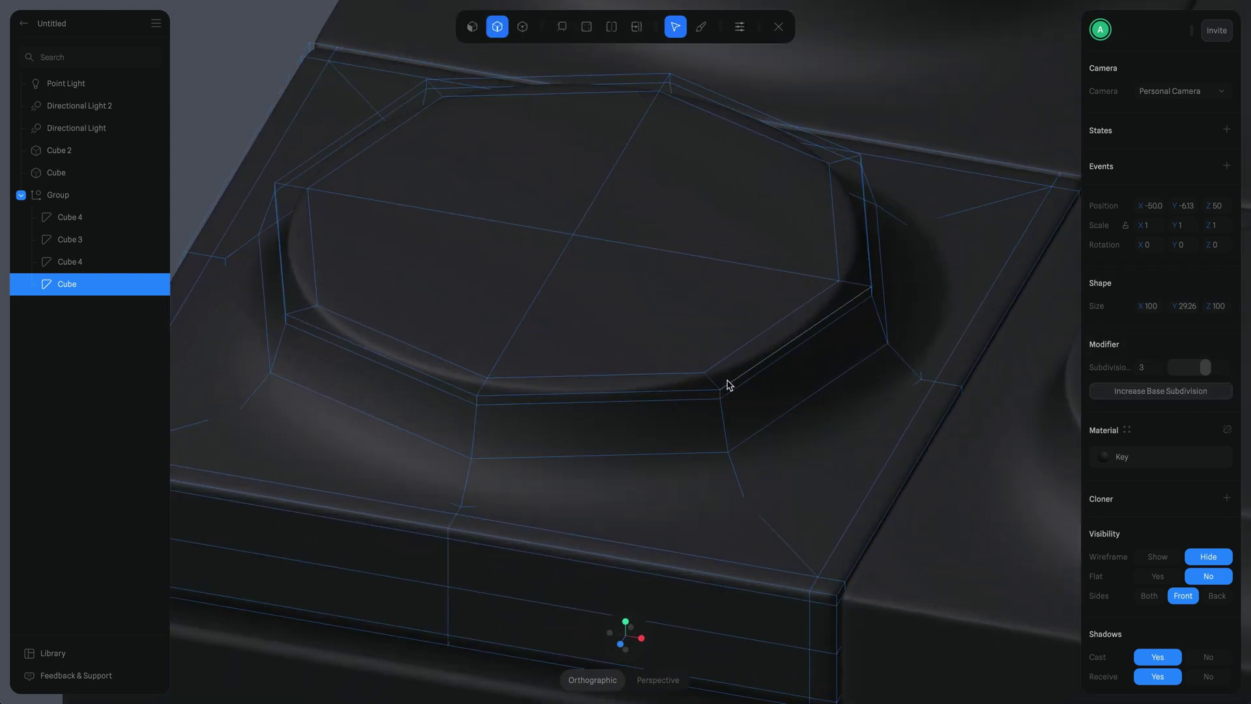
{"action": "double_click", "coordinate": [758, 432]}
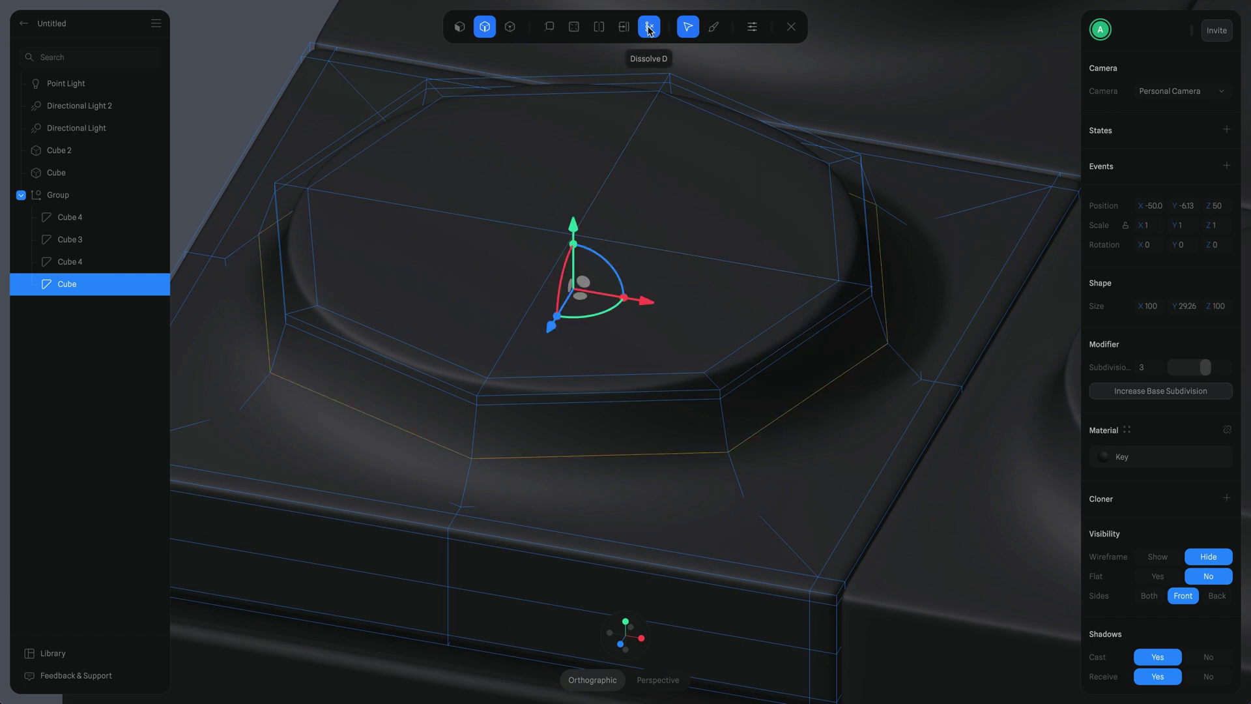
{"action": "left_click", "coordinate": [650, 30]}
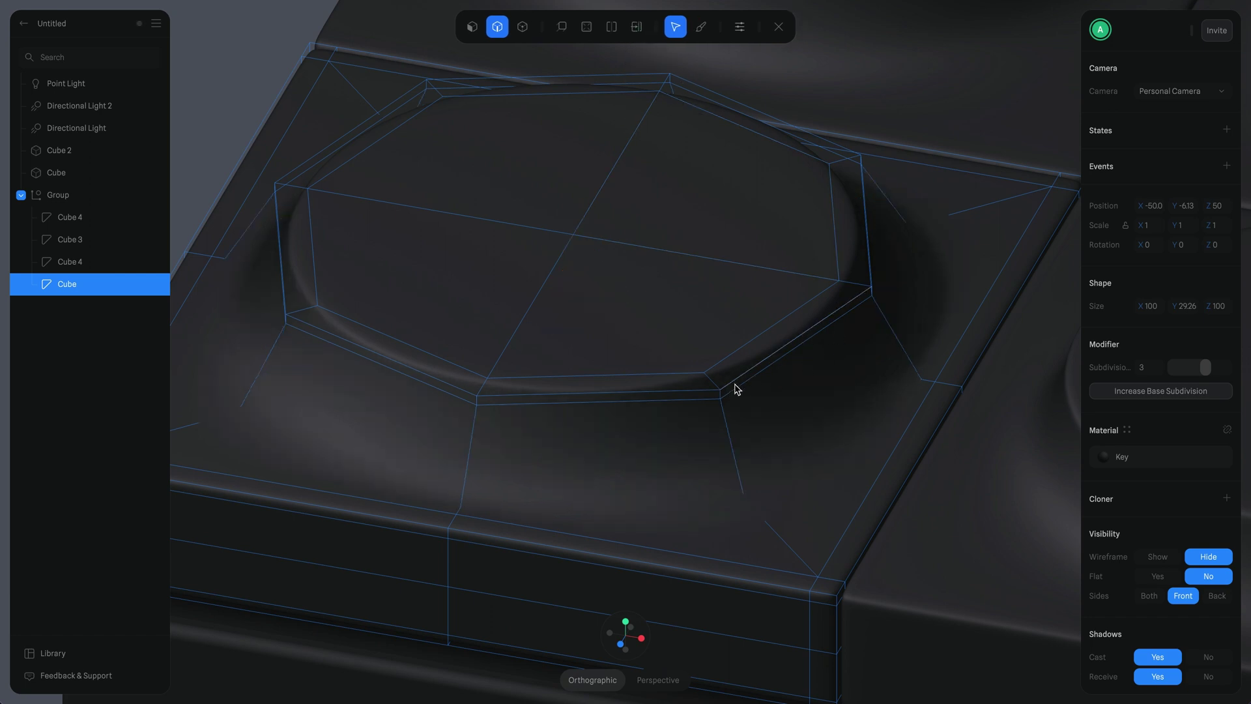
{"action": "left_click", "coordinate": [739, 390]}
{"action": "double_click", "coordinate": [640, 85]}
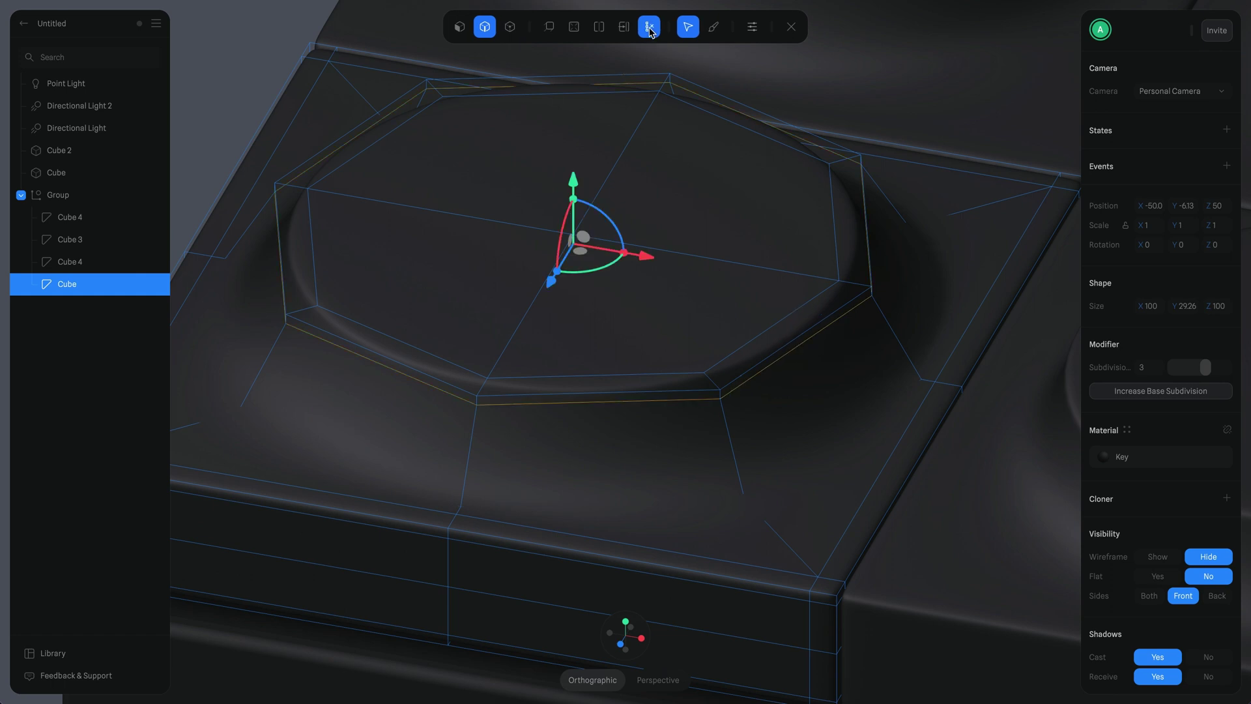
{"action": "left_click", "coordinate": [649, 28]}
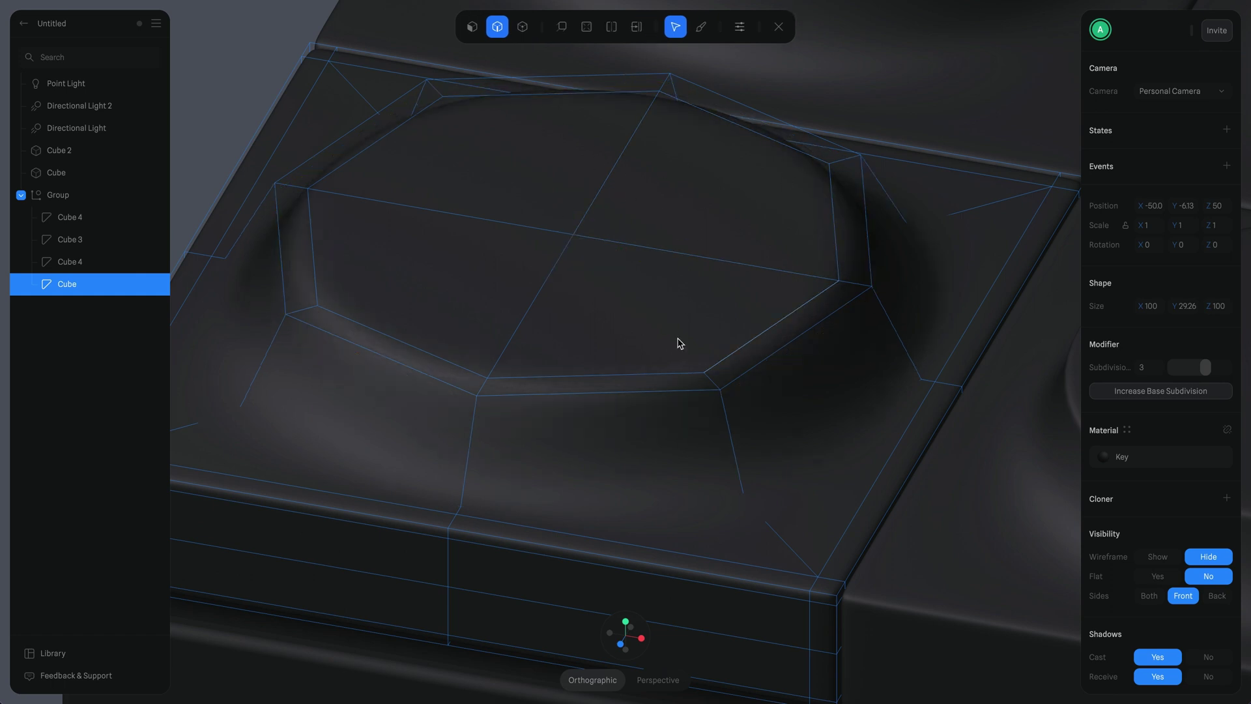
Step: Select all vertices of the stud's top in the front view and lower them into the tile's top surface
{"action": "left_click", "coordinate": [622, 644]}
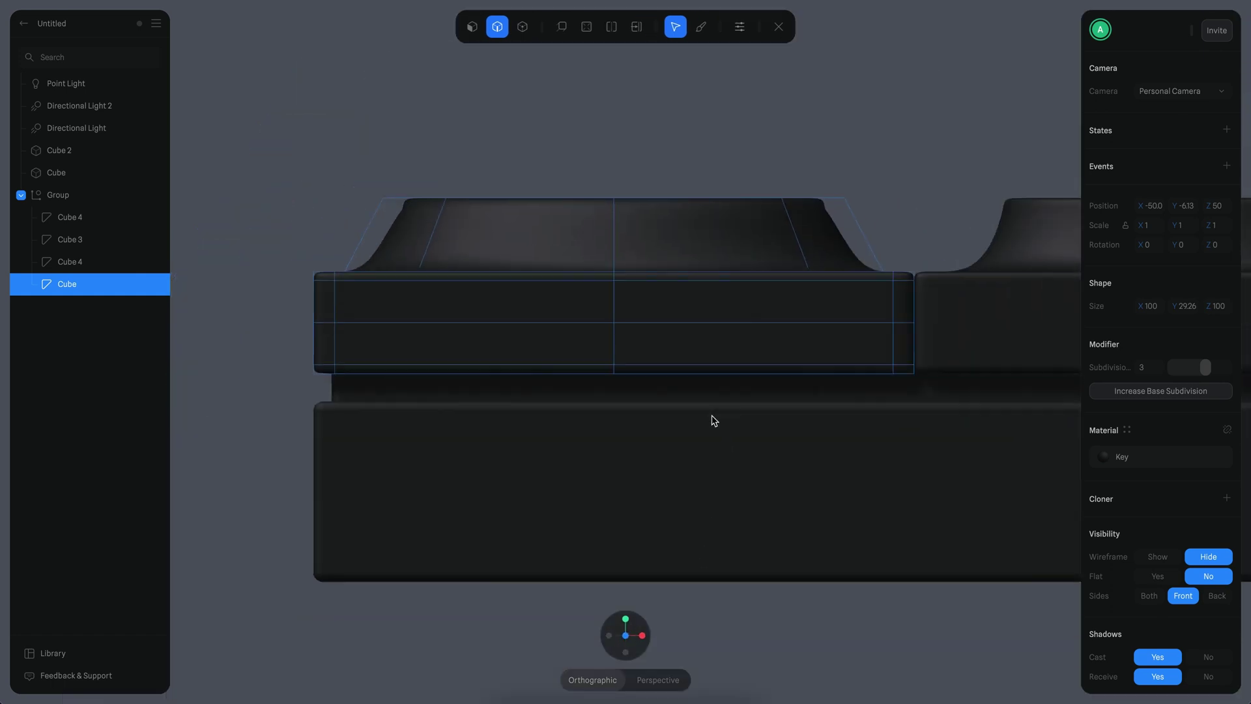
{"action": "left_click", "coordinate": [522, 29]}
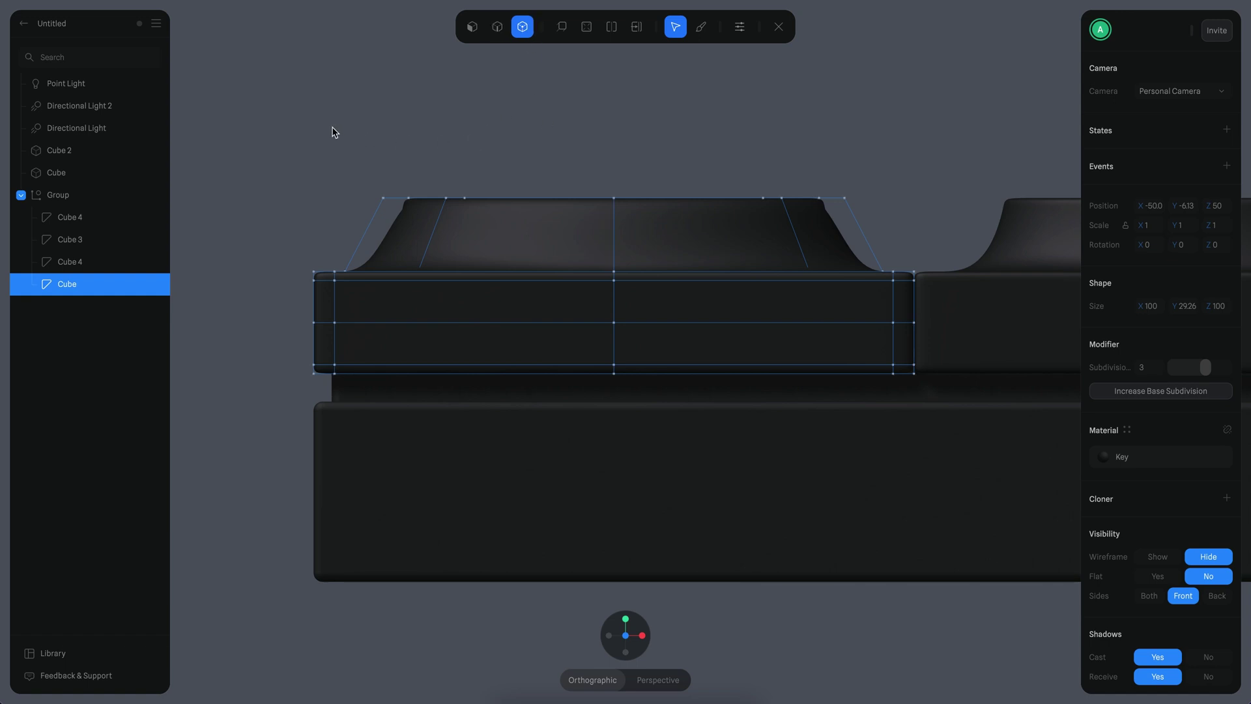
{"action": "left_click_drag", "start_coordinate": [313, 114], "coordinate": [892, 224]}
{"action": "left_click_drag", "start_coordinate": [916, 140], "coordinate": [887, 176], "text": "alt"}
{"action": "scroll", "coordinate": [888, 182], "scroll_direction": "up", "scroll_amount": 5}
{"action": "left_click_drag", "start_coordinate": [564, 138], "coordinate": [562, 245]}
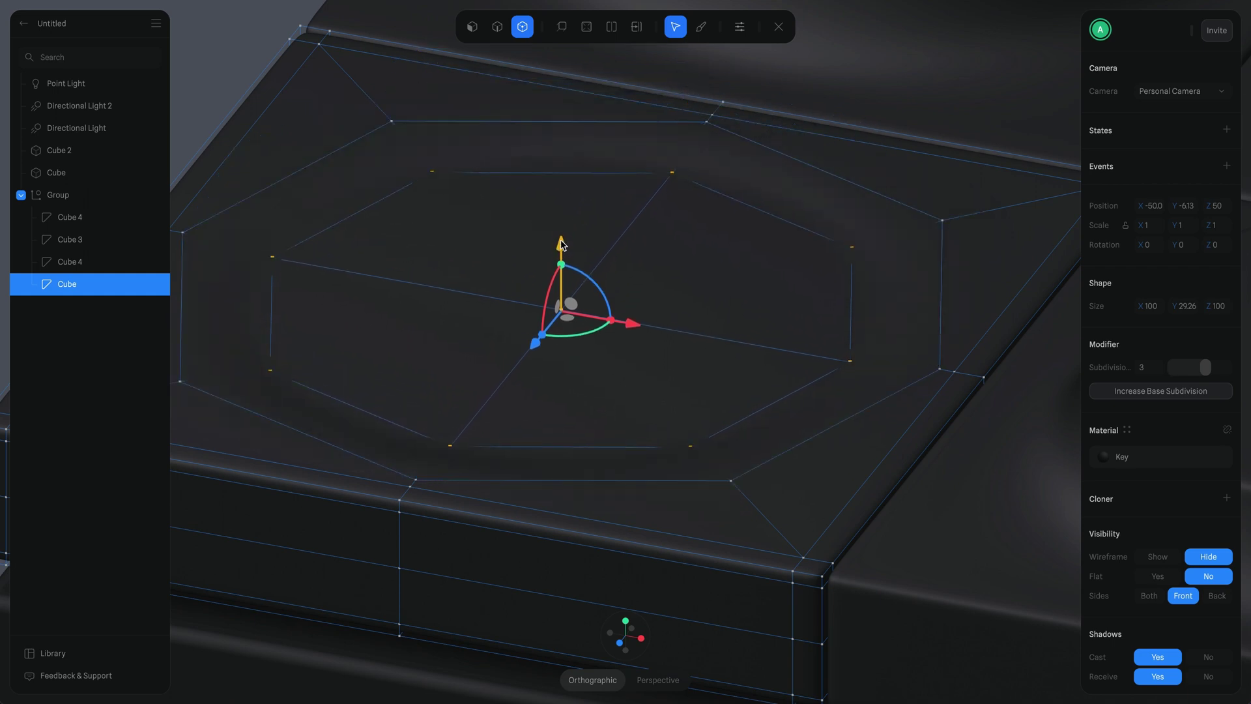
Step: Fine-tune the lowered vertices' height to form a shallow recess in the tile and leave mesh editing
{"action": "scroll", "coordinate": [595, 242], "scroll_direction": "down", "scroll_amount": 5}
{"action": "left_click_drag", "start_coordinate": [565, 297], "coordinate": [558, 267]}
{"action": "left_click_drag", "start_coordinate": [512, 222], "coordinate": [514, 226]}
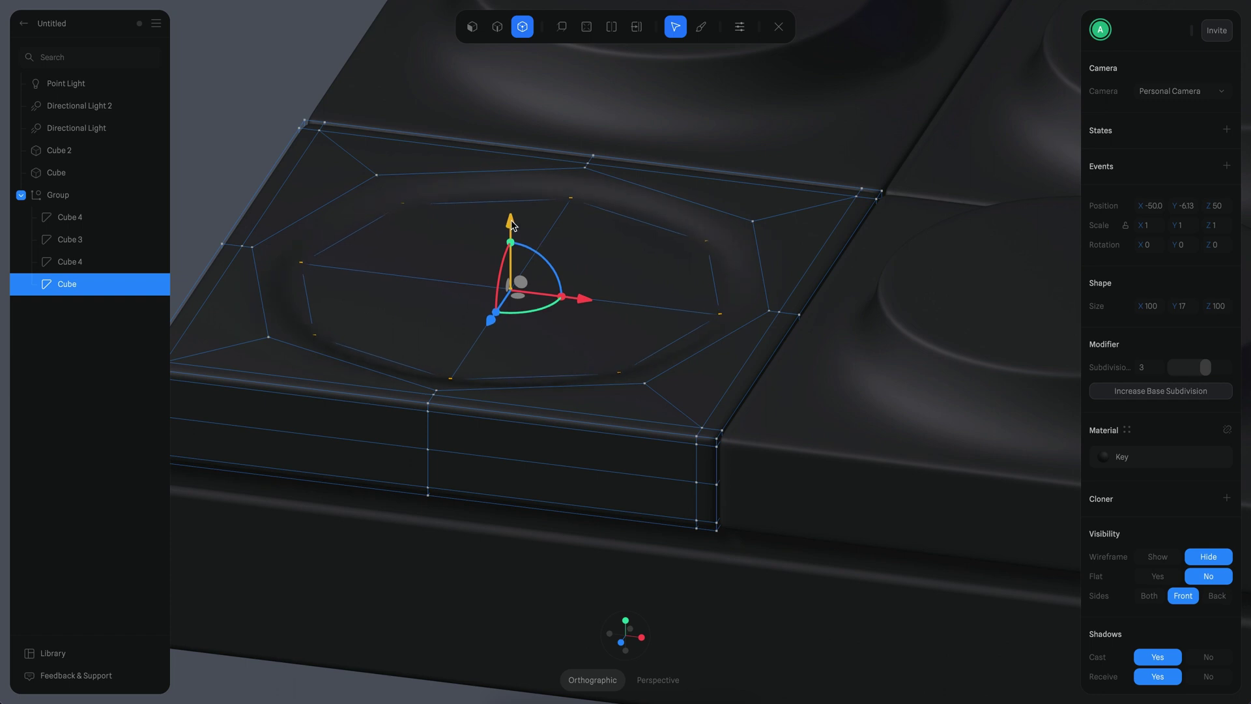
{"action": "key", "text": "Escape"}
{"action": "scroll", "coordinate": [252, 84], "scroll_direction": "down", "scroll_amount": 4}
{"action": "left_click_drag", "start_coordinate": [656, 299], "coordinate": [650, 311], "text": "alt"}
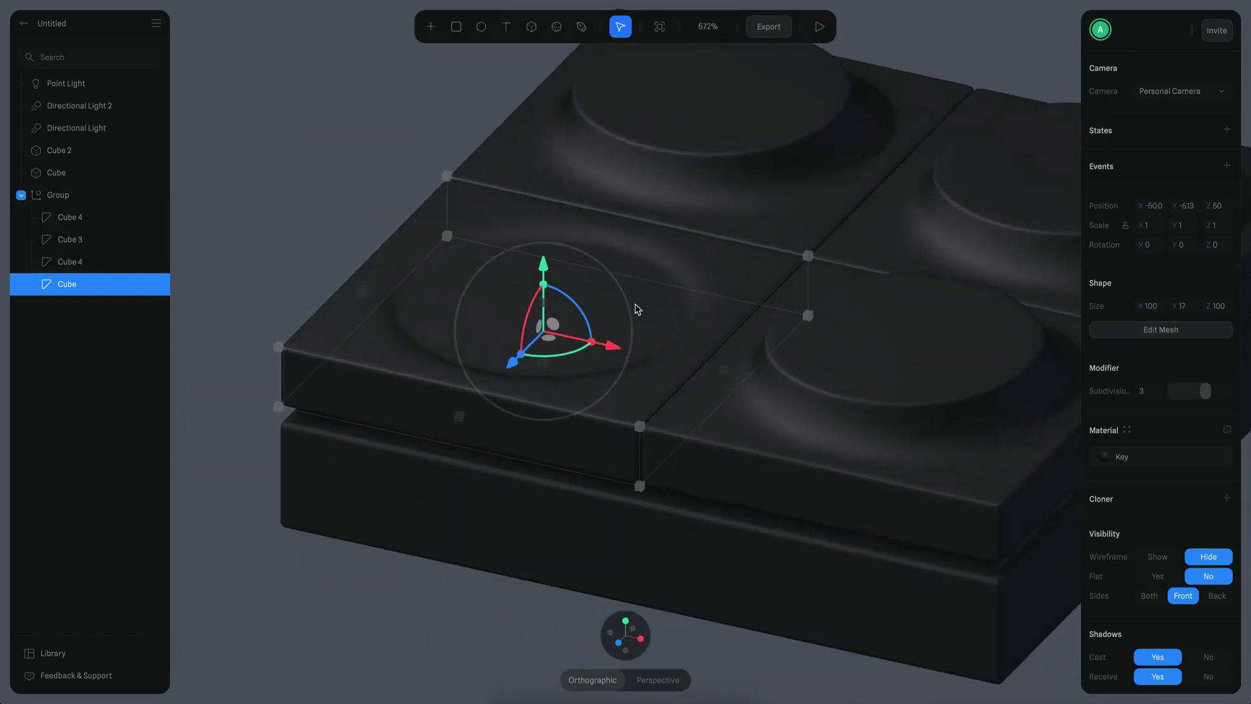
Step: Select the back-left tile, Cube 4, inside the Group and open its mesh for editing
{"action": "left_click", "coordinate": [385, 146]}
{"action": "scroll", "coordinate": [385, 146], "scroll_direction": "down", "scroll_amount": 4}
{"action": "mouse_move", "coordinate": [566, 205]}
{"action": "left_mouse_down", "text": "alt"}
{"action": "mouse_move", "coordinate": [559, 237]}
{"action": "mouse_move", "coordinate": [581, 216]}
{"action": "left_mouse_up", "text": "alt"}
{"action": "scroll", "coordinate": [558, 236], "scroll_direction": "down", "scroll_amount": 3}
{"action": "right_click_drag", "start_coordinate": [582, 221], "coordinate": [658, 206]}
{"action": "scroll", "coordinate": [660, 254], "scroll_direction": "up", "scroll_amount": 8}
{"action": "left_click", "coordinate": [636, 258]}
{"action": "double_click", "coordinate": [636, 257]}
{"action": "middle_click_drag", "start_coordinate": [793, 283], "coordinate": [782, 346]}
{"action": "scroll", "coordinate": [782, 346], "scroll_direction": "up", "scroll_amount": 3}
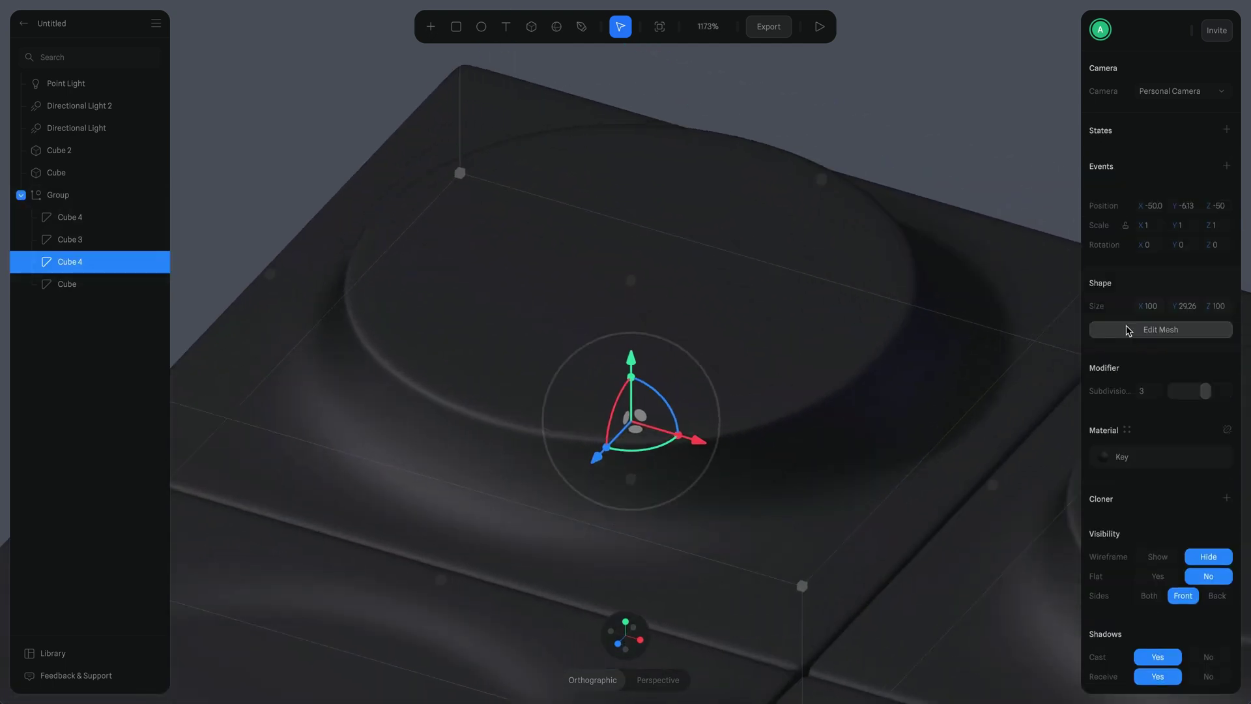
{"action": "left_click", "coordinate": [1127, 330]}
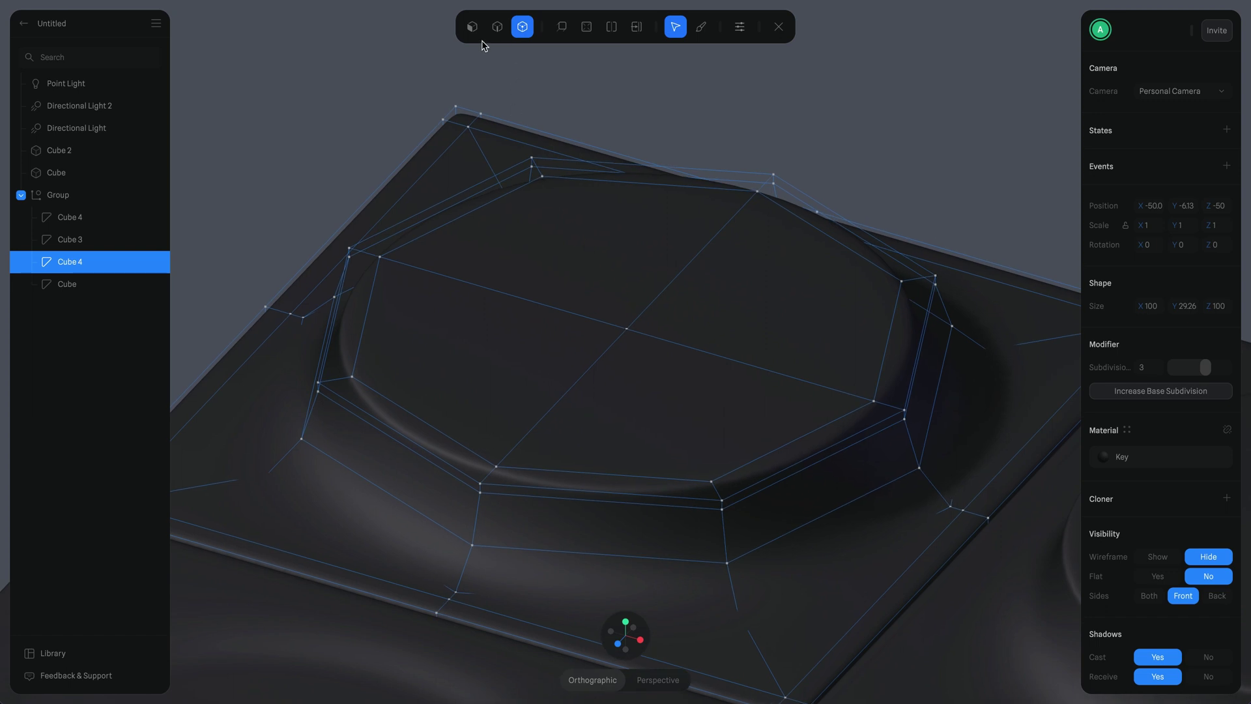
Step: Select the four faces on top of the back-left tile's stud and extrude them downward to form a recess
{"action": "left_click", "coordinate": [472, 27]}
{"action": "left_click", "coordinate": [562, 221]}
{"action": "left_click", "coordinate": [760, 294], "text": "shift"}
{"action": "left_click", "coordinate": [688, 366], "text": "shift"}
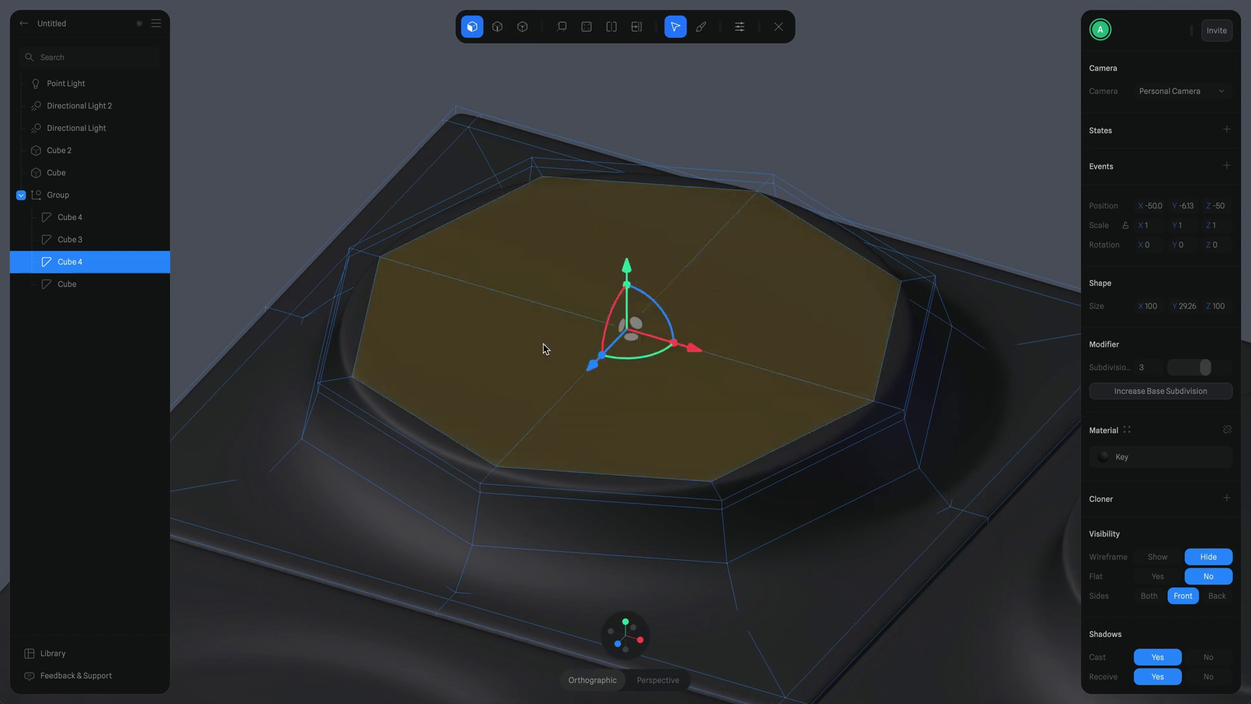
{"action": "left_click", "coordinate": [545, 350], "text": "shift"}
{"action": "scroll", "coordinate": [686, 280], "scroll_direction": "up", "scroll_amount": 3}
{"action": "left_click", "coordinate": [688, 279], "text": "shift"}
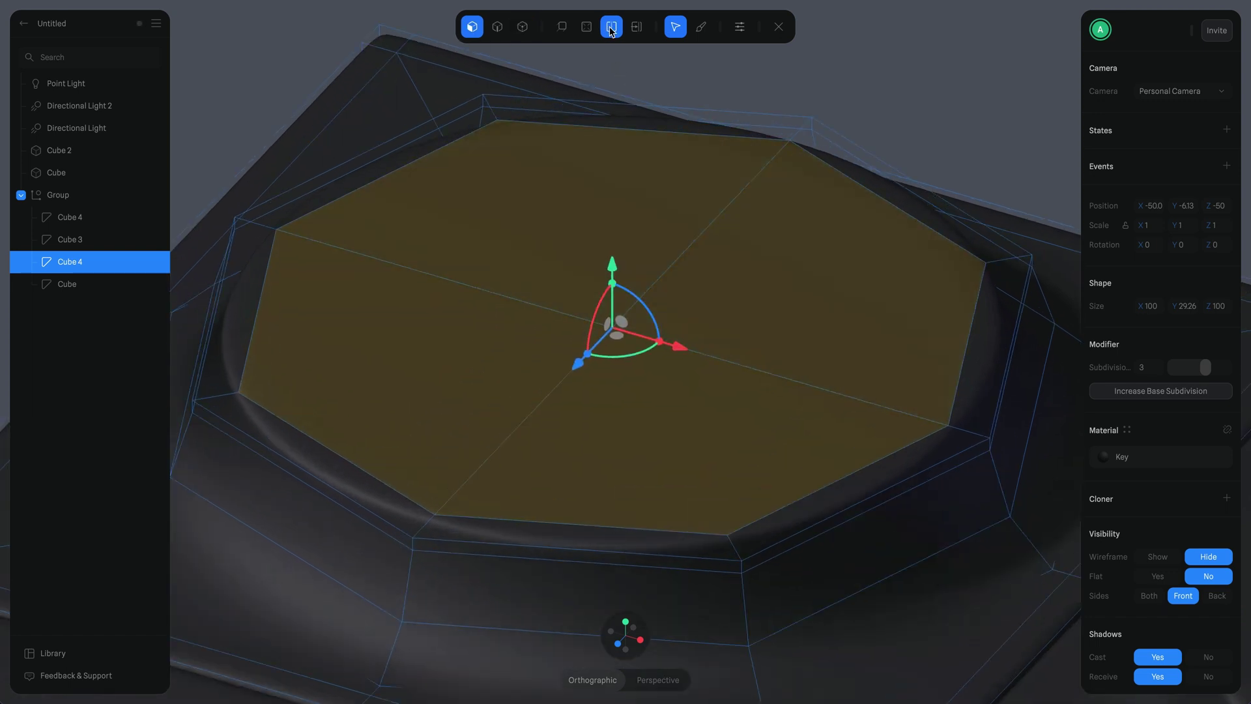
{"action": "left_click", "coordinate": [562, 32]}
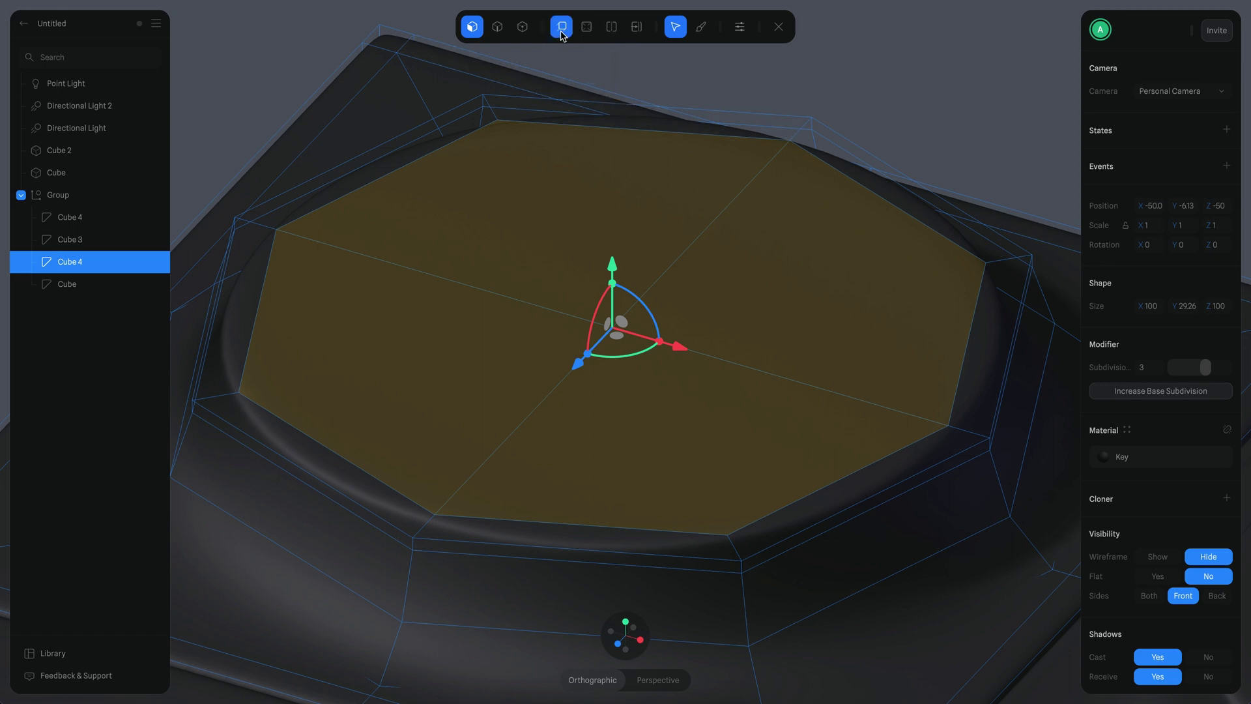
{"action": "left_click_drag", "start_coordinate": [613, 241], "coordinate": [610, 277]}
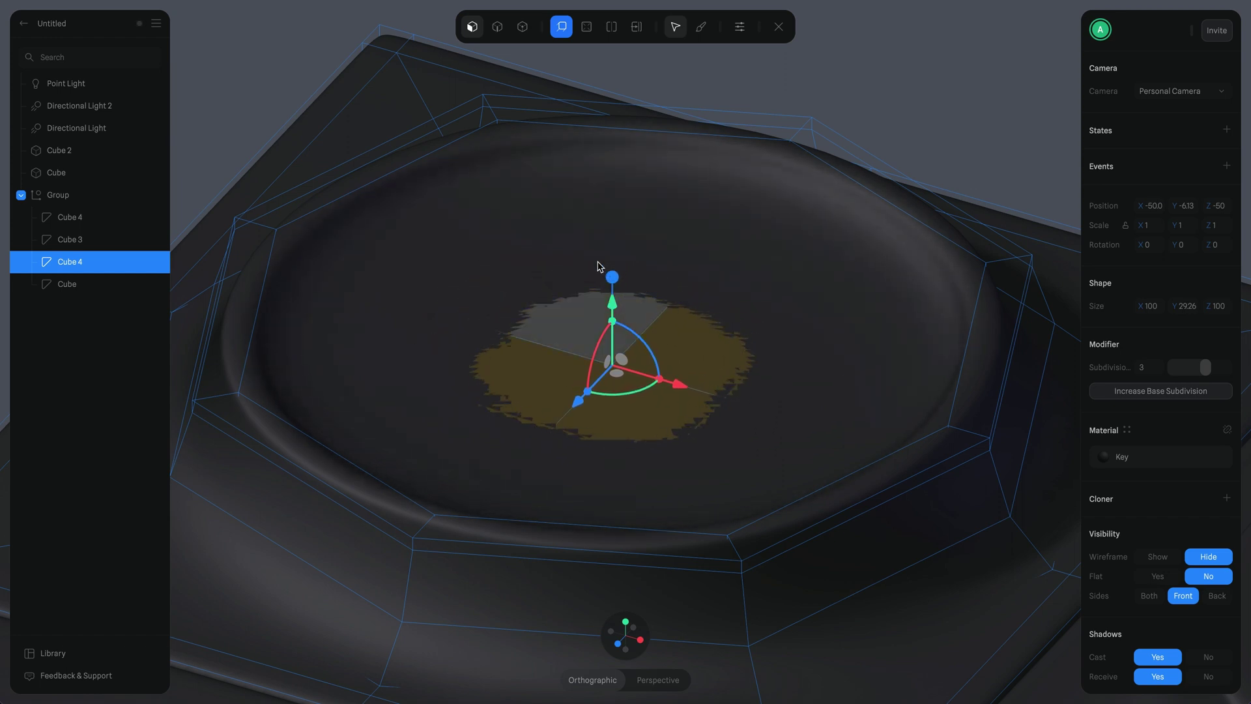
Step: Cut an extra edge loop around the rim of the back-left stud, leave mesh editing and deselect the tile
{"action": "left_click", "coordinate": [613, 30]}
{"action": "left_click", "coordinate": [614, 31]}
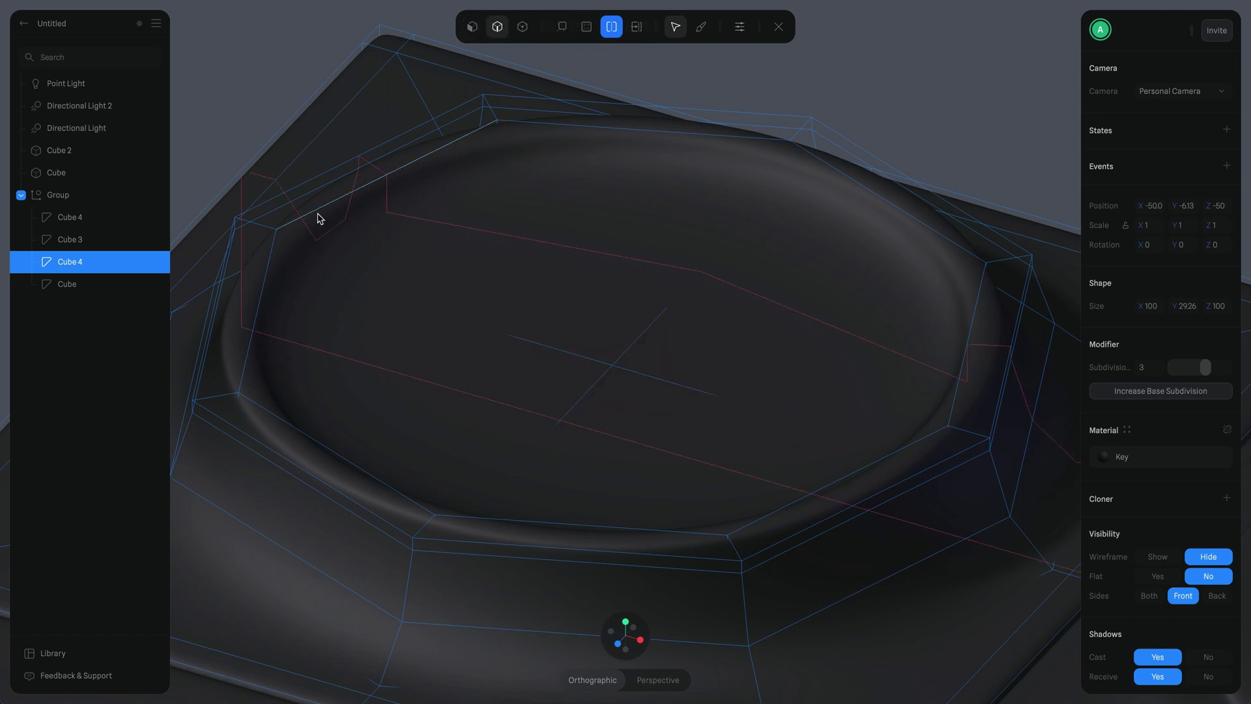
{"action": "left_click", "coordinate": [218, 405]}
{"action": "scroll", "coordinate": [499, 283], "scroll_direction": "down", "scroll_amount": 3}
{"action": "key", "text": "Escape"}
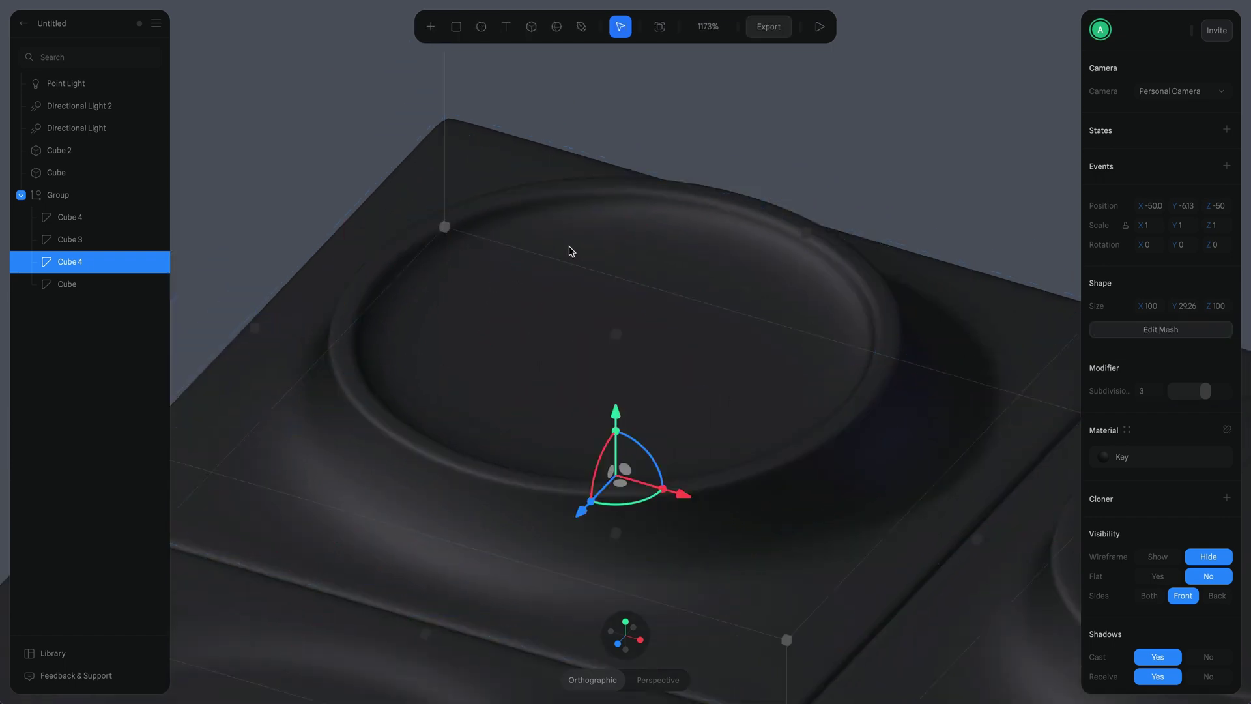
{"action": "key", "text": "Escape"}
{"action": "scroll", "coordinate": [567, 254], "scroll_direction": "down", "scroll_amount": 6}
{"action": "scroll", "coordinate": [693, 255], "scroll_direction": "down", "scroll_amount": 5}
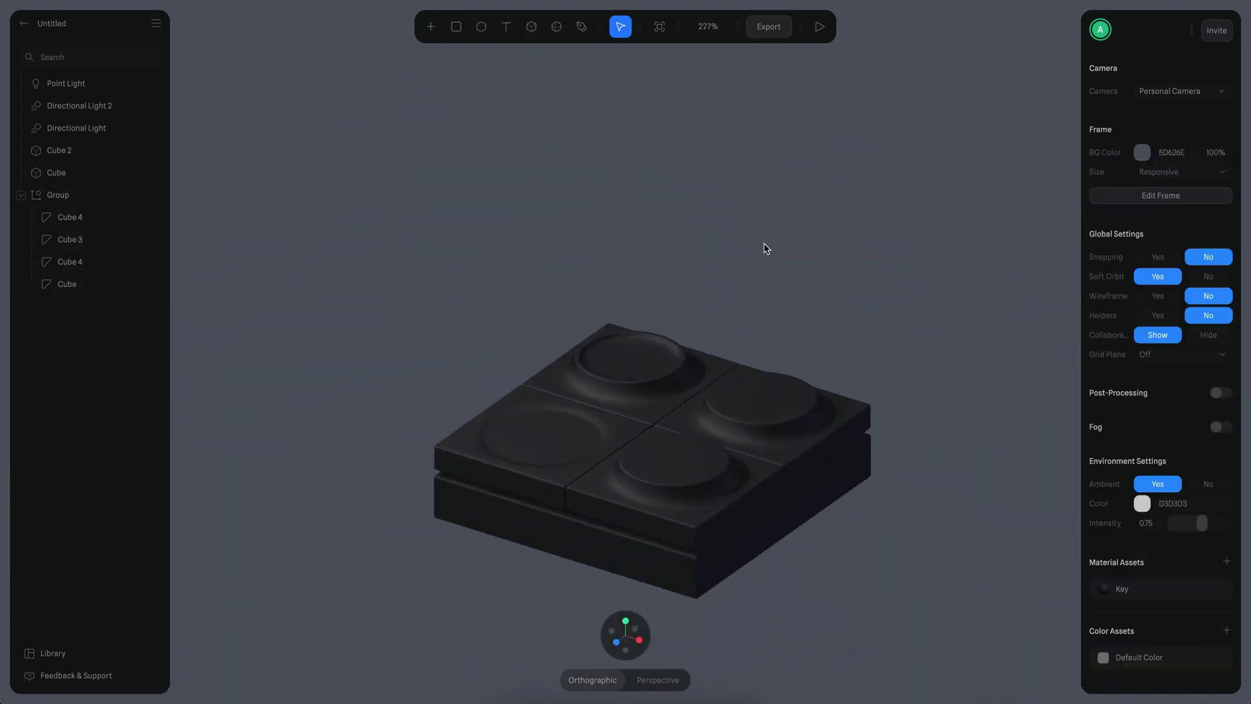
Step: Reopen the back-left tile's mesh, scale the recess floor proportionally and raise it with subdivision at 0, restore subdivision 3 and leave mesh editing
{"action": "scroll", "coordinate": [765, 248], "scroll_direction": "up", "scroll_amount": 9}
{"action": "scroll", "coordinate": [829, 228], "scroll_direction": "up", "scroll_amount": 5}
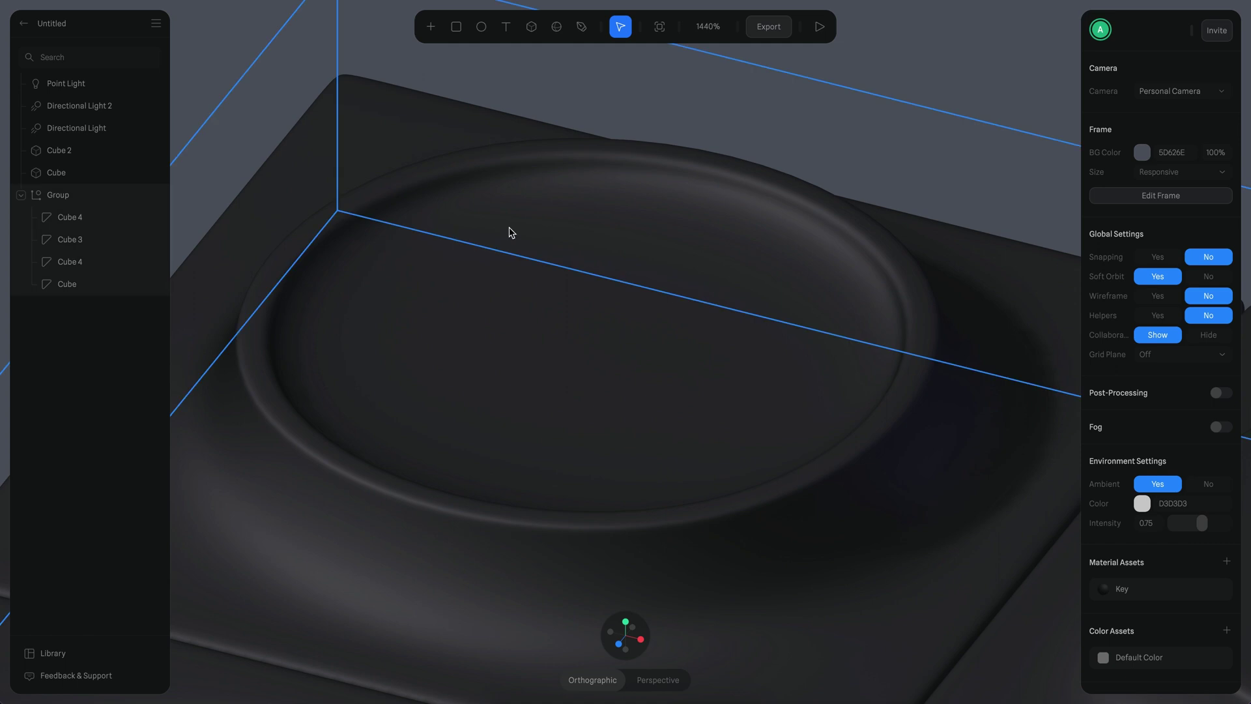
{"action": "double_click", "coordinate": [517, 277]}
{"action": "left_click", "coordinate": [460, 27]}
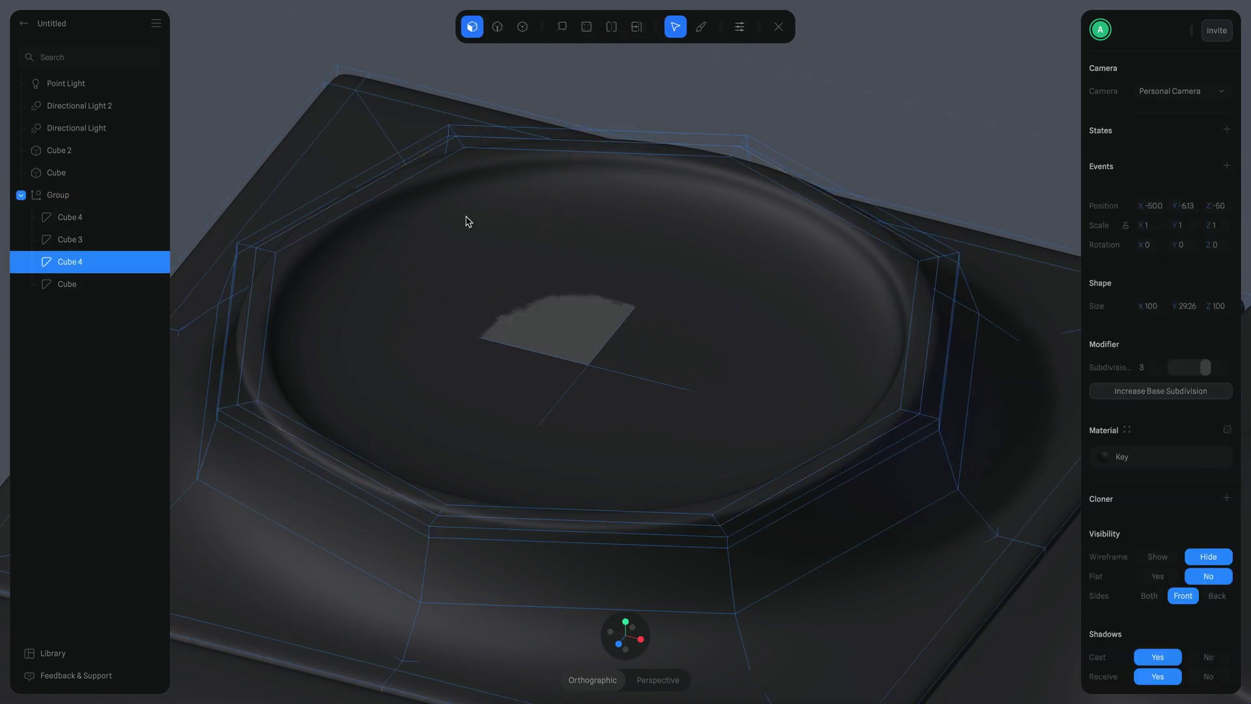
{"action": "left_click_drag", "start_coordinate": [1206, 367], "coordinate": [1103, 372]}
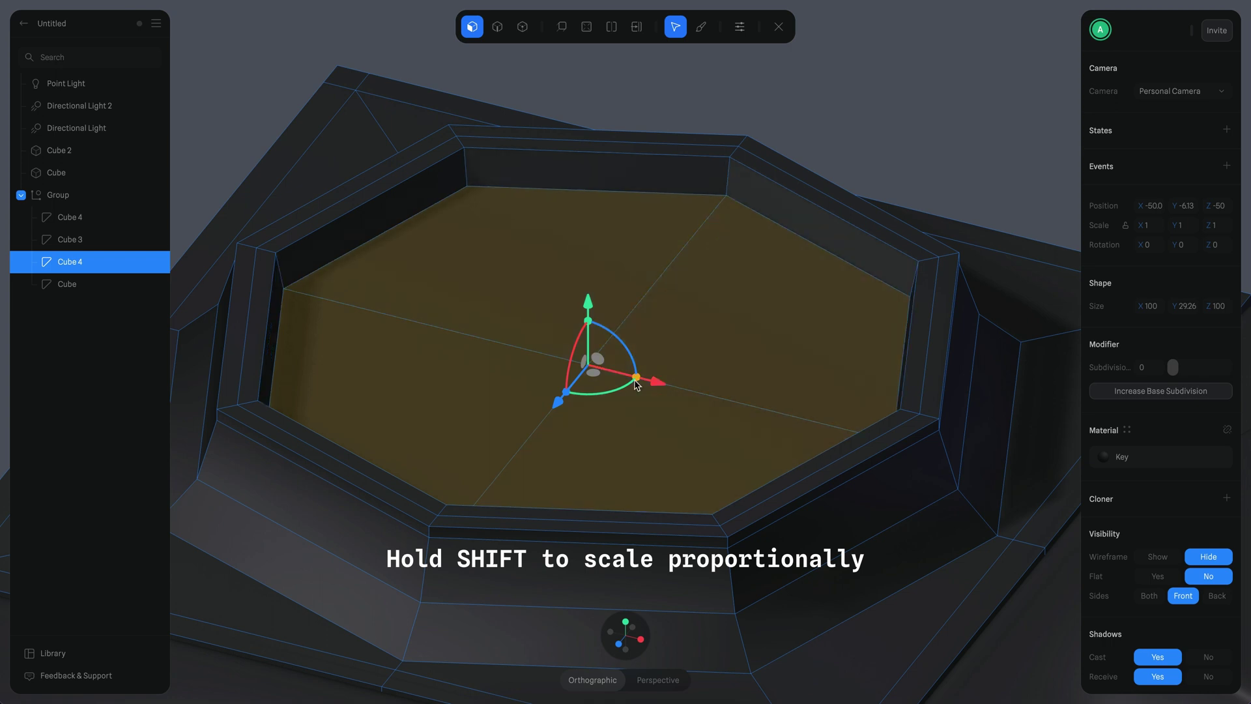
{"action": "left_click_drag", "start_coordinate": [589, 304], "coordinate": [611, 275]}
{"action": "left_click_drag", "start_coordinate": [1174, 367], "coordinate": [1205, 370]}
{"action": "key", "text": "Escape"}
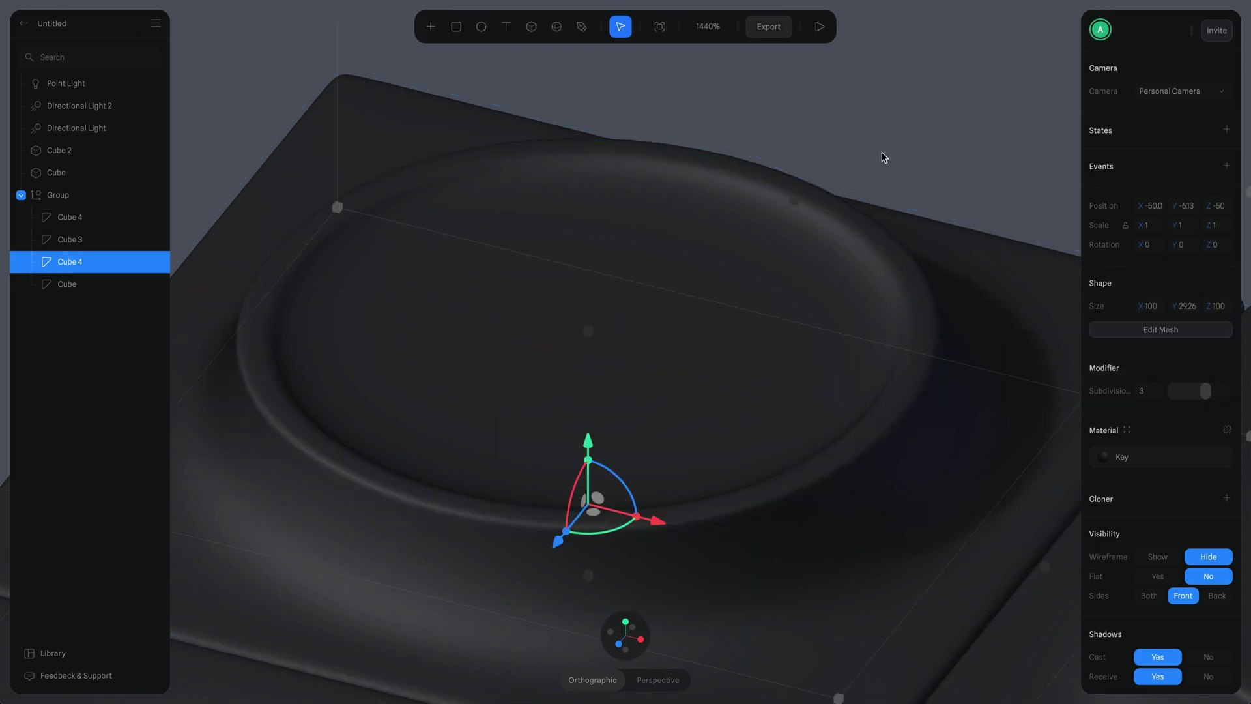
{"action": "scroll", "coordinate": [884, 157], "scroll_direction": "down", "scroll_amount": 5}
{"action": "left_click", "coordinate": [838, 221]}
{"action": "scroll", "coordinate": [834, 241], "scroll_direction": "down", "scroll_amount": 4}
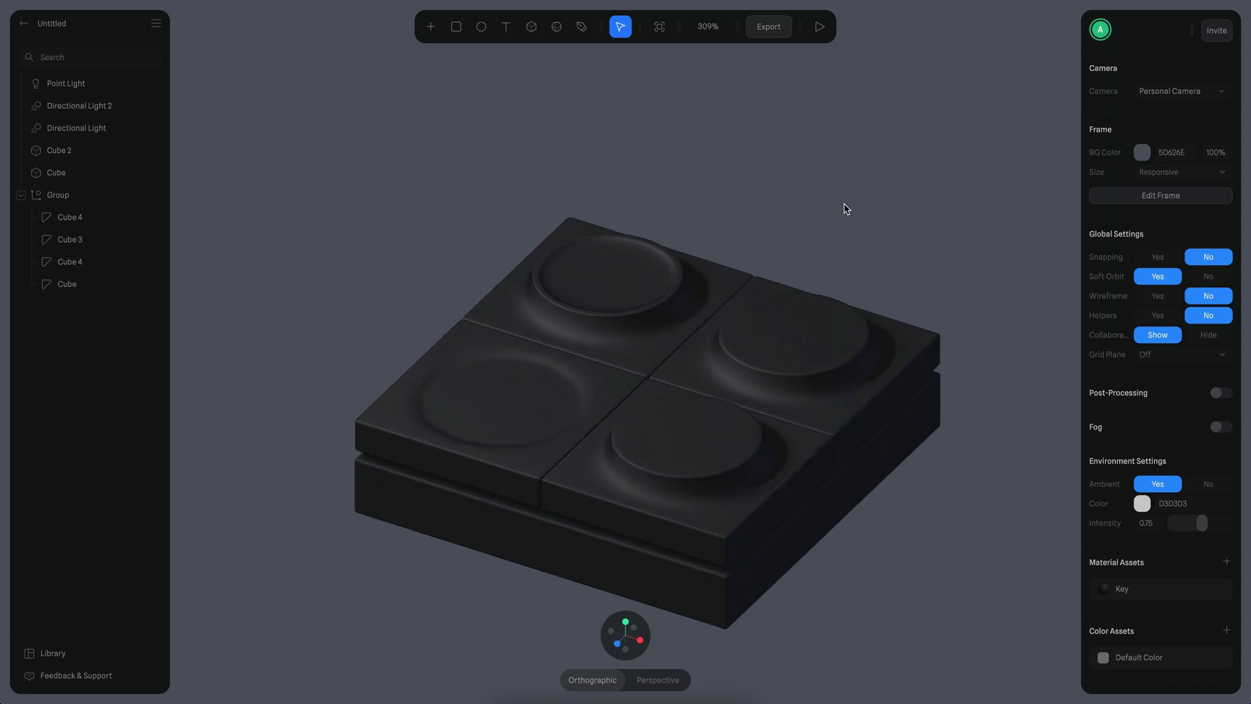
Step: In the top view, draw a 24 x 24 circle at the middle of the back-left stud and set its Ring to 68
{"action": "scroll", "coordinate": [850, 213], "scroll_direction": "down", "scroll_amount": 3}
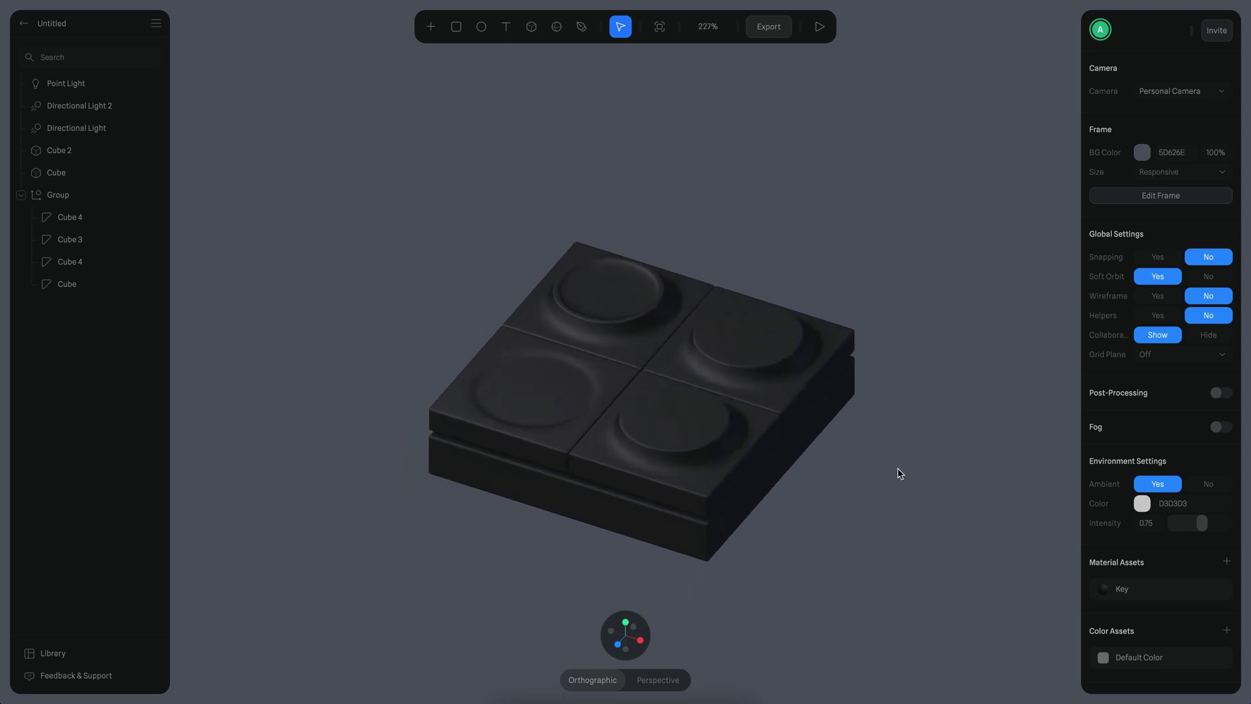
{"action": "scroll", "coordinate": [782, 189], "scroll_direction": "up", "scroll_amount": 3}
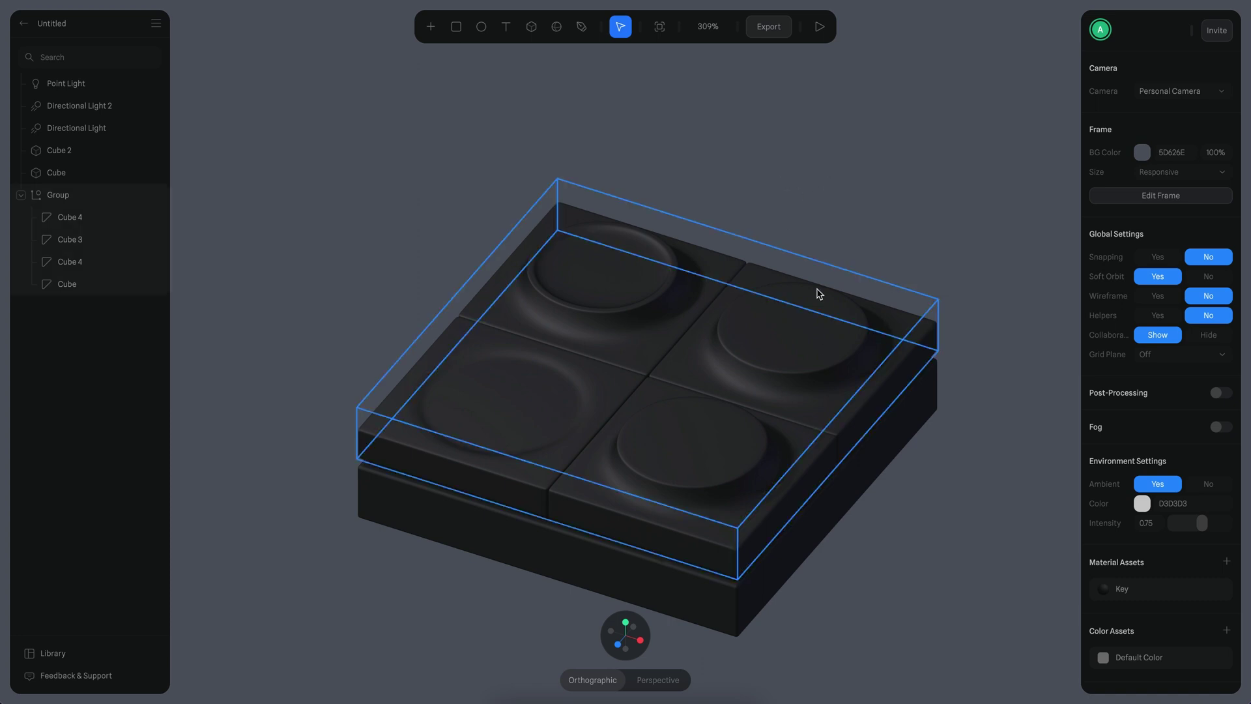
{"action": "scroll", "coordinate": [619, 342], "scroll_direction": "up", "scroll_amount": 5}
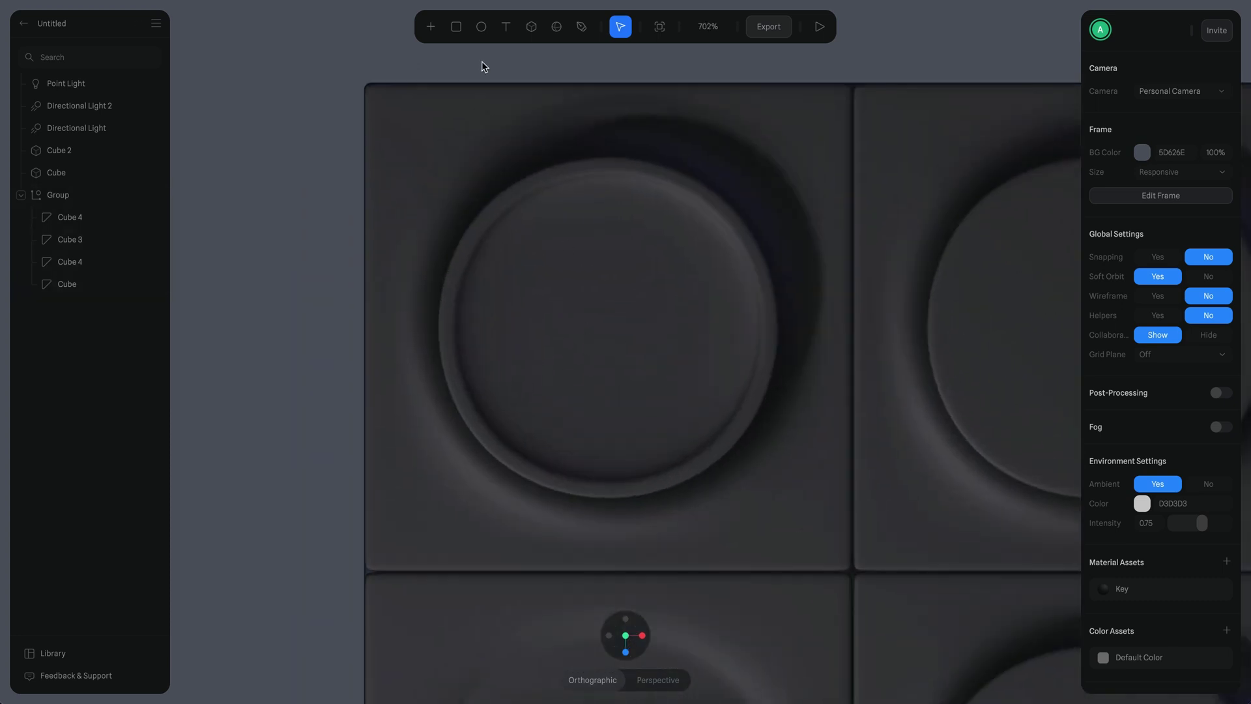
{"action": "left_click", "coordinate": [481, 28]}
{"action": "left_click_drag", "start_coordinate": [547, 255], "coordinate": [669, 387]}
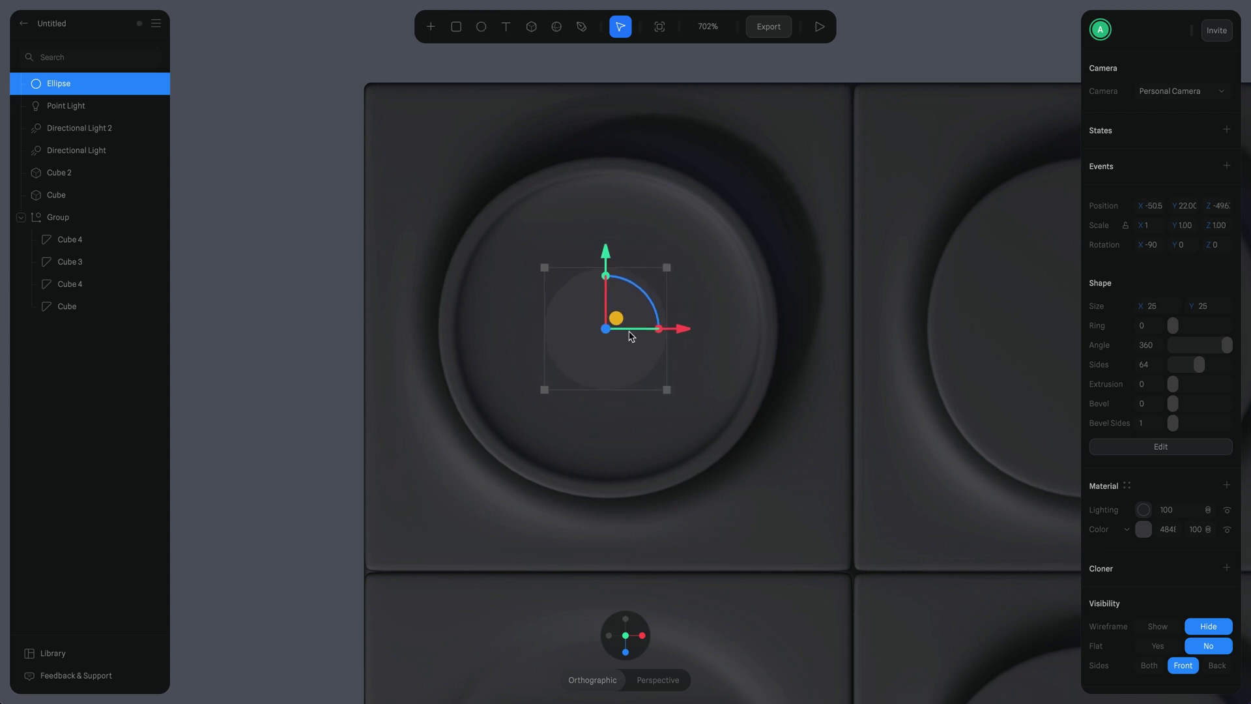
{"action": "scroll", "coordinate": [644, 330], "scroll_direction": "up", "scroll_amount": 1}
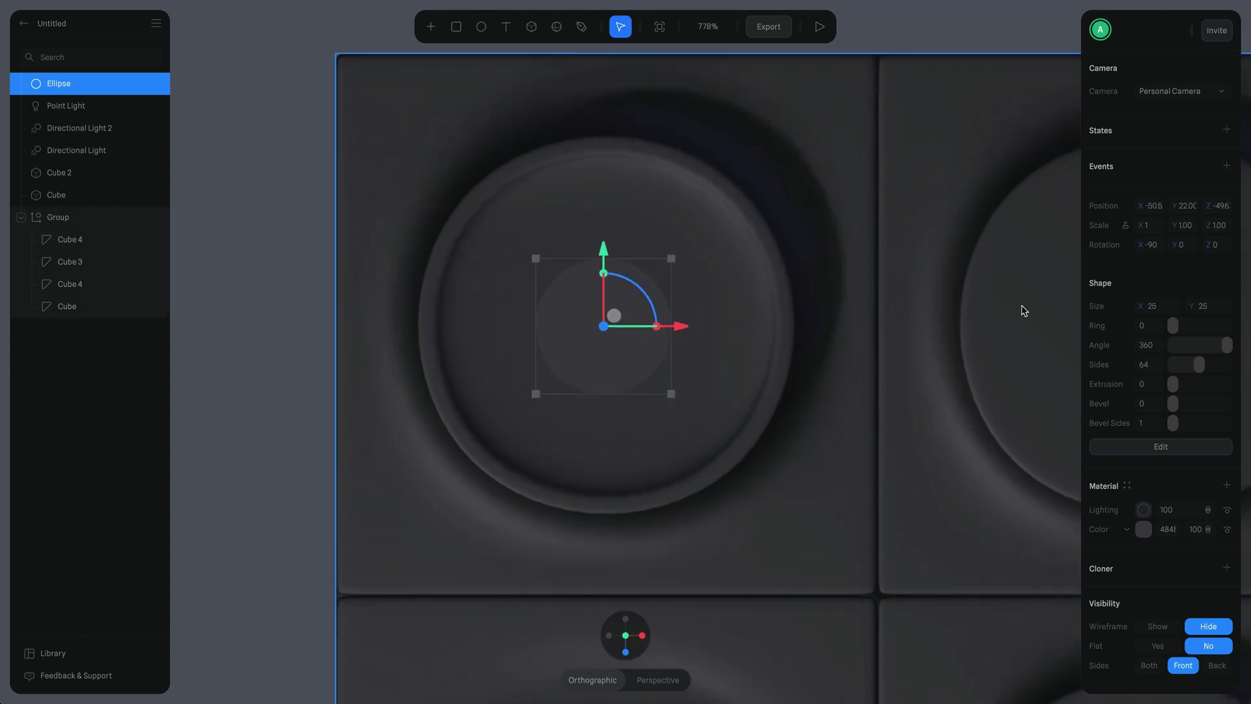
{"action": "left_click_drag", "start_coordinate": [671, 258], "coordinate": [668, 259]}
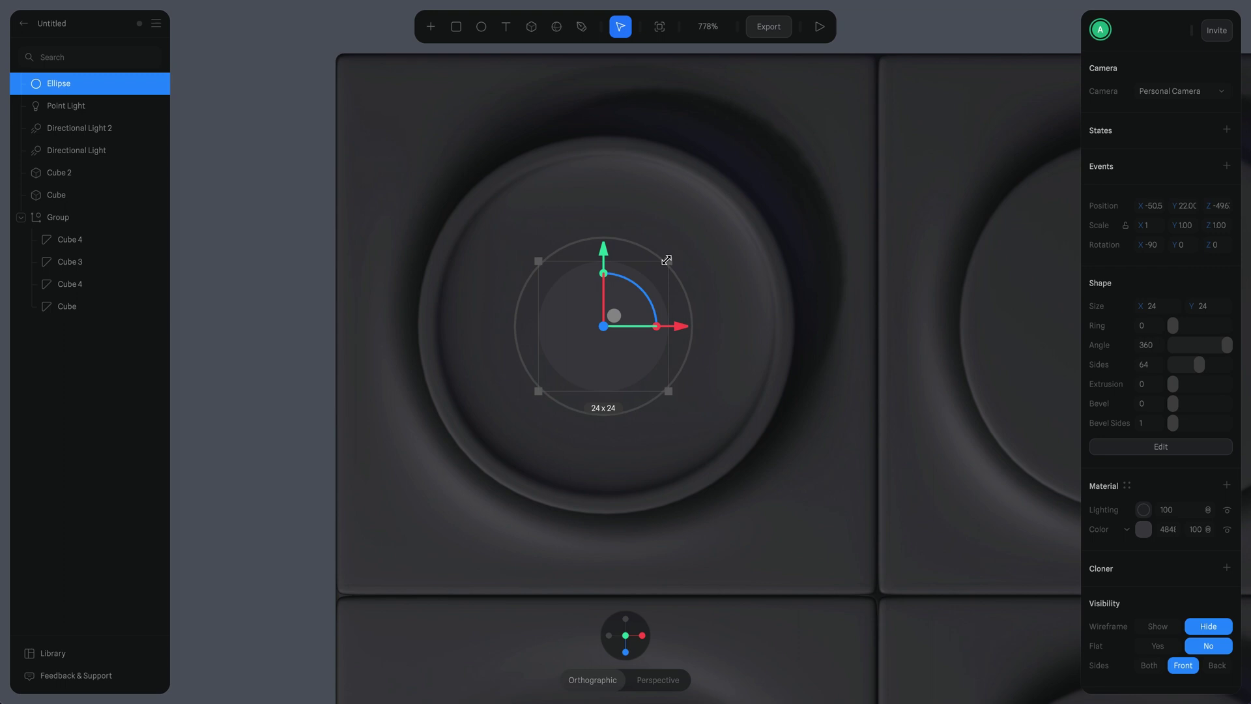
{"action": "left_click_drag", "start_coordinate": [1175, 326], "coordinate": [1204, 326]}
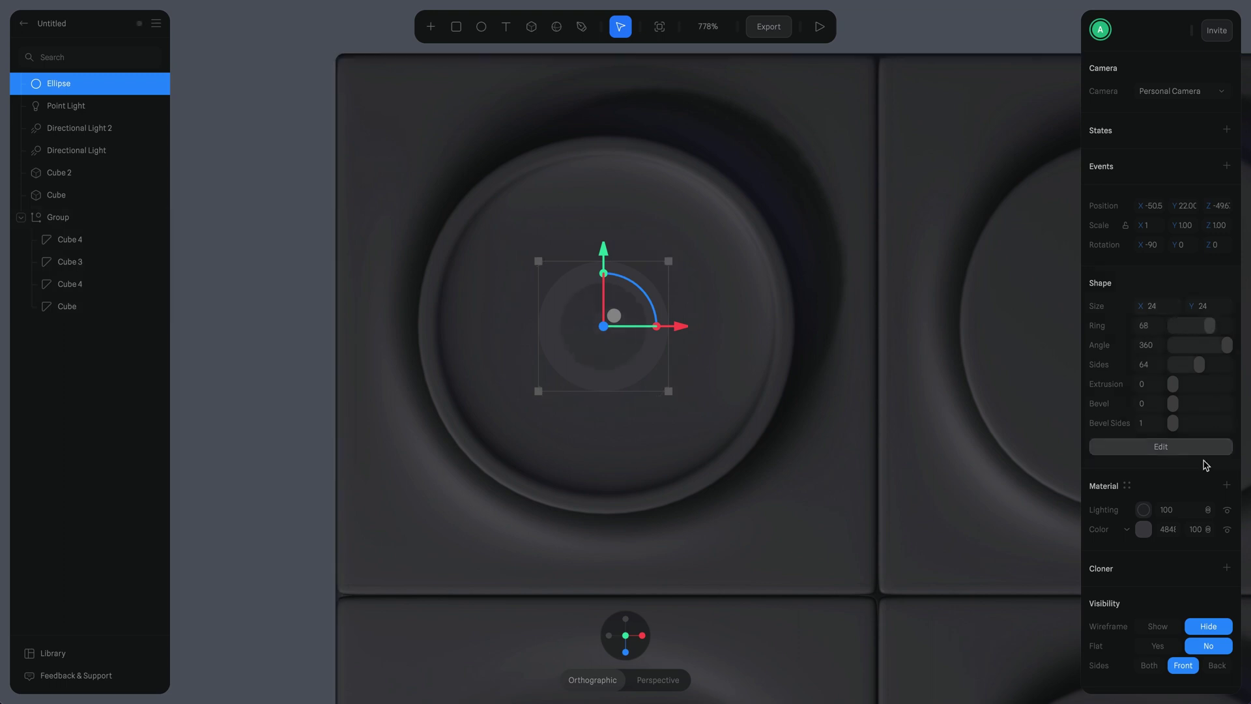
Step: Change the ring's material color to orange, RGB(255,185,9)
{"action": "left_click", "coordinate": [1144, 529]}
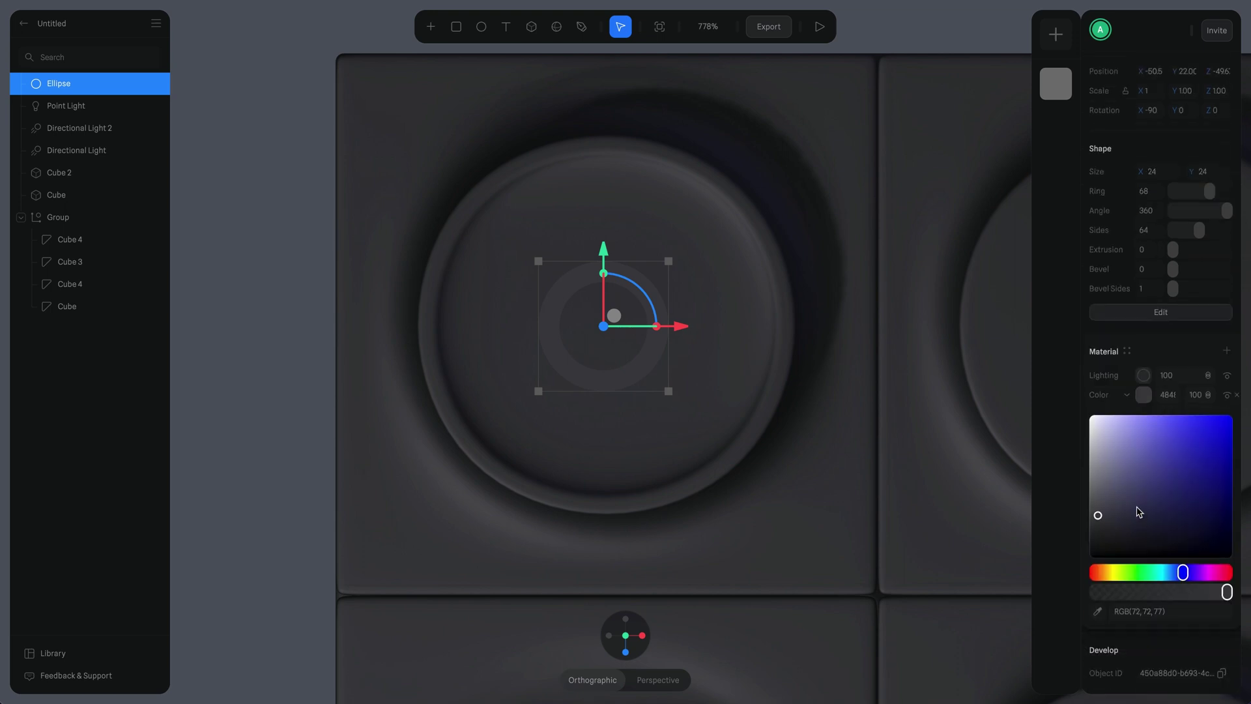
{"action": "left_click", "coordinate": [1111, 574]}
{"action": "left_click_drag", "start_coordinate": [1171, 472], "coordinate": [1230, 392]}
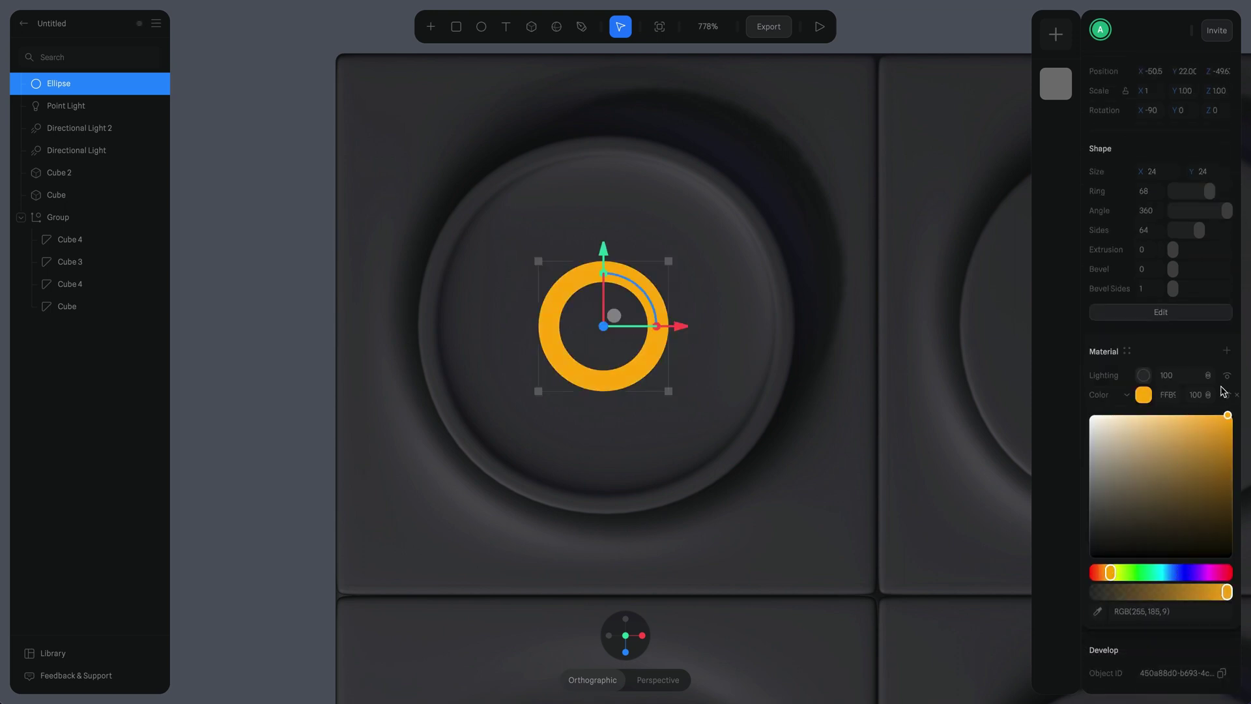
Step: Duplicate the orange ring and move the copy onto the front-left tile's recess
{"action": "scroll", "coordinate": [502, 335], "scroll_direction": "down", "scroll_amount": 8}
{"action": "middle_click_drag", "start_coordinate": [725, 412], "coordinate": [553, 296]}
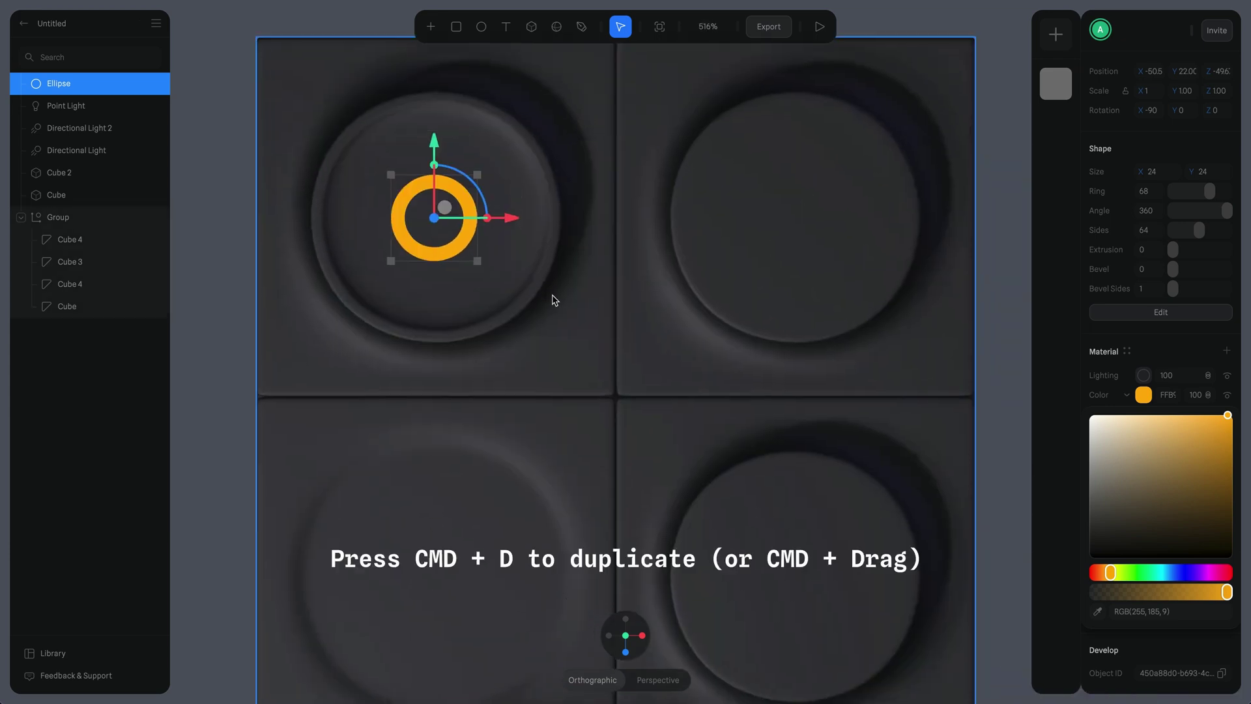
{"action": "key", "text": "super+d"}
{"action": "left_click_drag", "start_coordinate": [436, 144], "coordinate": [455, 500]}
{"action": "middle_click_drag", "start_coordinate": [566, 528], "coordinate": [710, 386]}
Step: Reshape the copied ring into a 30 x 30 triangle with 3 sides and Ring 50, rotated 30° about Z
{"action": "scroll", "coordinate": [709, 385], "scroll_direction": "up", "scroll_amount": 4}
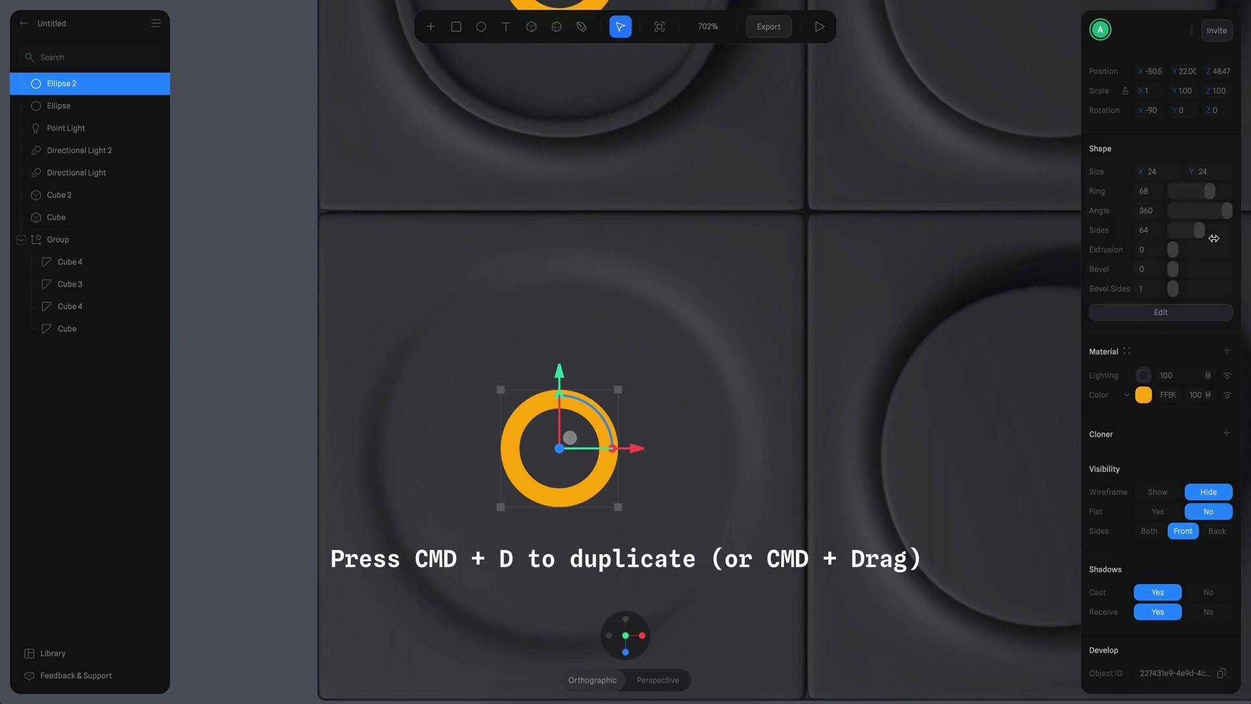
{"action": "left_click_drag", "start_coordinate": [1197, 235], "coordinate": [1171, 233]}
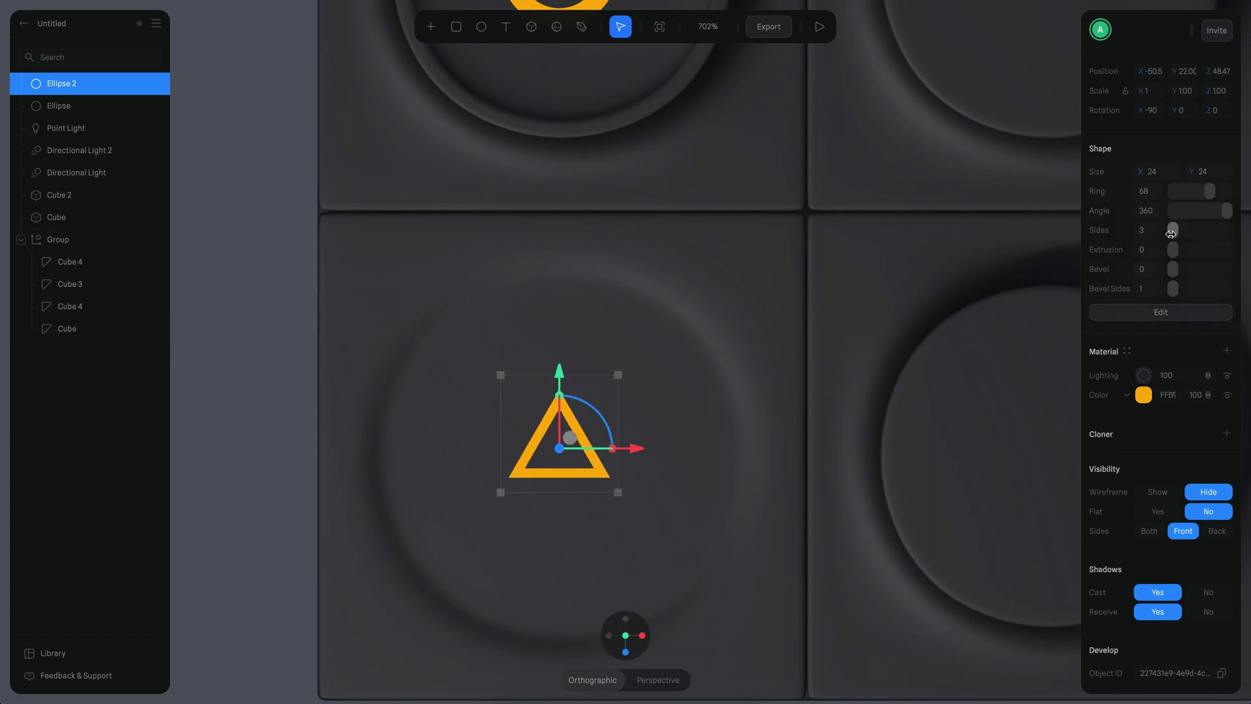
{"action": "left_click_drag", "start_coordinate": [598, 412], "coordinate": [578, 401]}
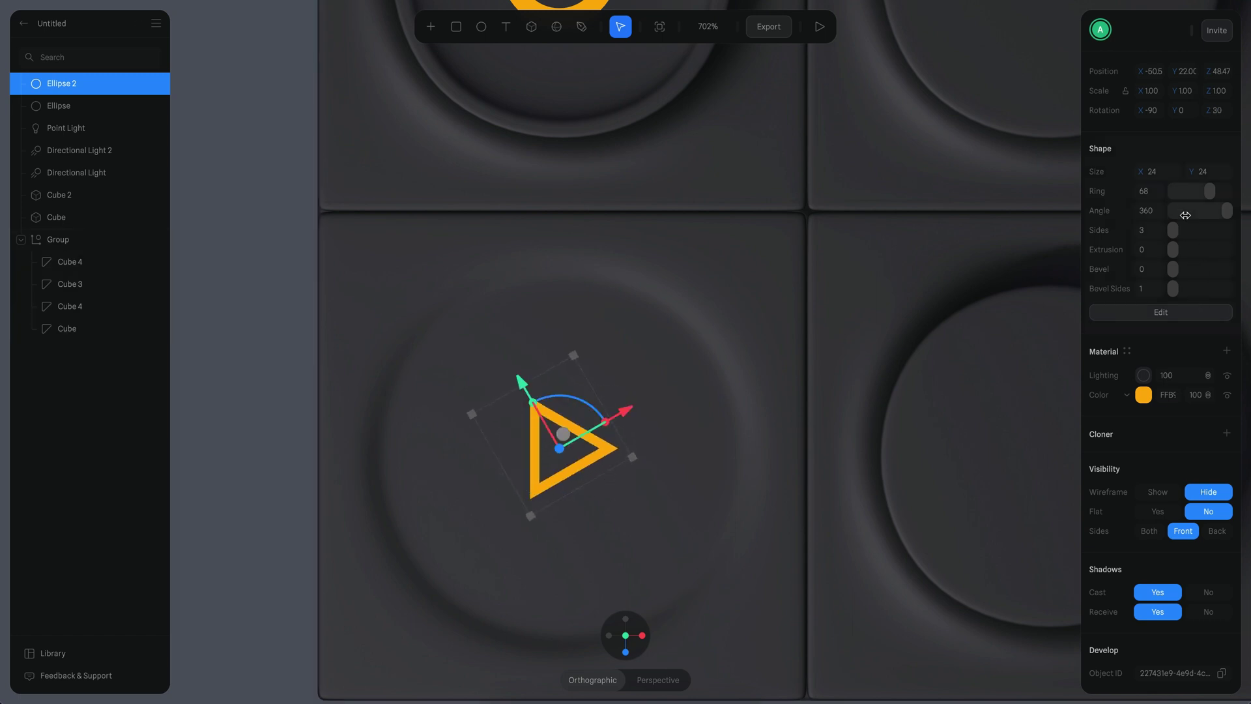
{"action": "left_click_drag", "start_coordinate": [1205, 193], "coordinate": [1198, 192]}
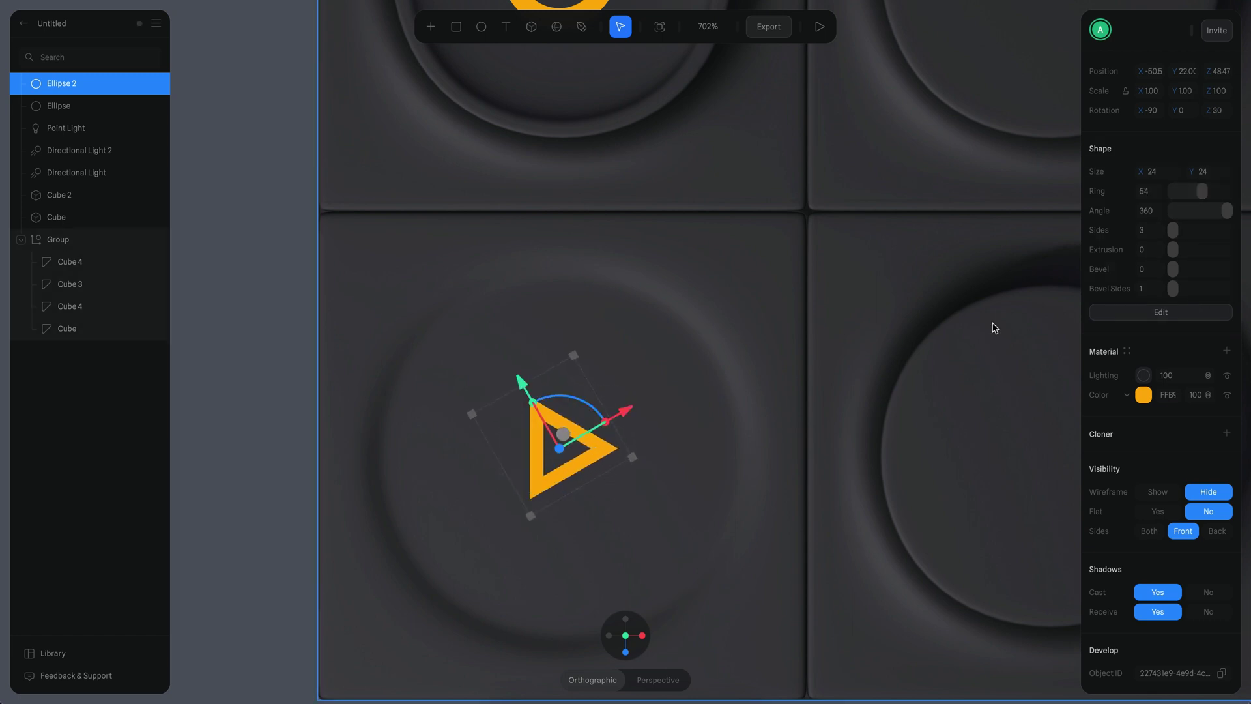
{"action": "left_click_drag", "start_coordinate": [632, 457], "coordinate": [651, 460]}
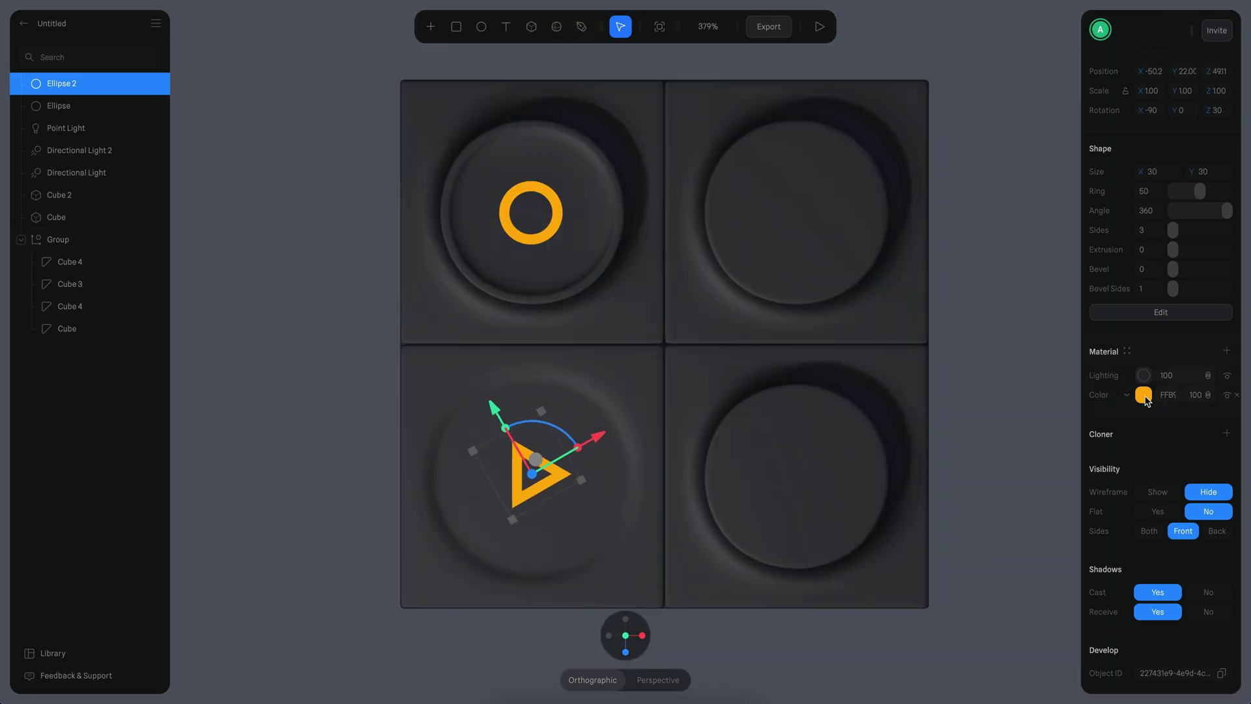
Step: Change the triangle's material color to blue
{"action": "left_click", "coordinate": [1146, 397]}
{"action": "left_click", "coordinate": [1171, 573]}
{"action": "left_click", "coordinate": [1206, 415]}
Step: Lower the blue triangle onto the front-left tile's recess surface, at Y 7.87
{"action": "left_click_drag", "start_coordinate": [699, 464], "coordinate": [683, 352], "text": "alt"}
{"action": "scroll", "coordinate": [684, 358], "scroll_direction": "up", "scroll_amount": 3, "text": "super"}
{"action": "left_click_drag", "start_coordinate": [480, 282], "coordinate": [480, 322]}
{"action": "left_click_drag", "start_coordinate": [626, 264], "coordinate": [611, 294], "text": "alt"}
{"action": "scroll", "coordinate": [612, 295], "scroll_direction": "up", "scroll_amount": 3, "text": "super"}
{"action": "left_click_drag", "start_coordinate": [479, 337], "coordinate": [482, 343]}
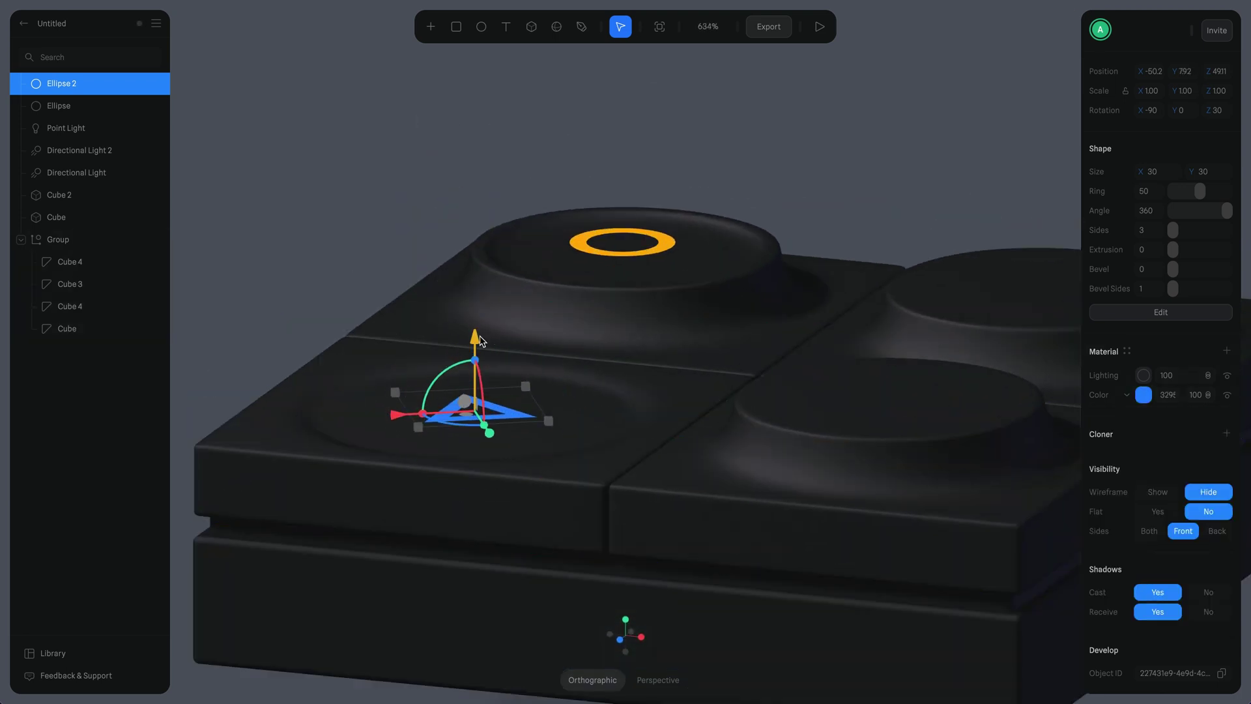
Step: Duplicate the orange ring from the back-left stud and place the copy on the back-right stud
{"action": "scroll", "coordinate": [694, 340], "scroll_direction": "down", "scroll_amount": 4, "text": "super"}
{"action": "right_click_drag", "start_coordinate": [696, 339], "coordinate": [650, 329]}
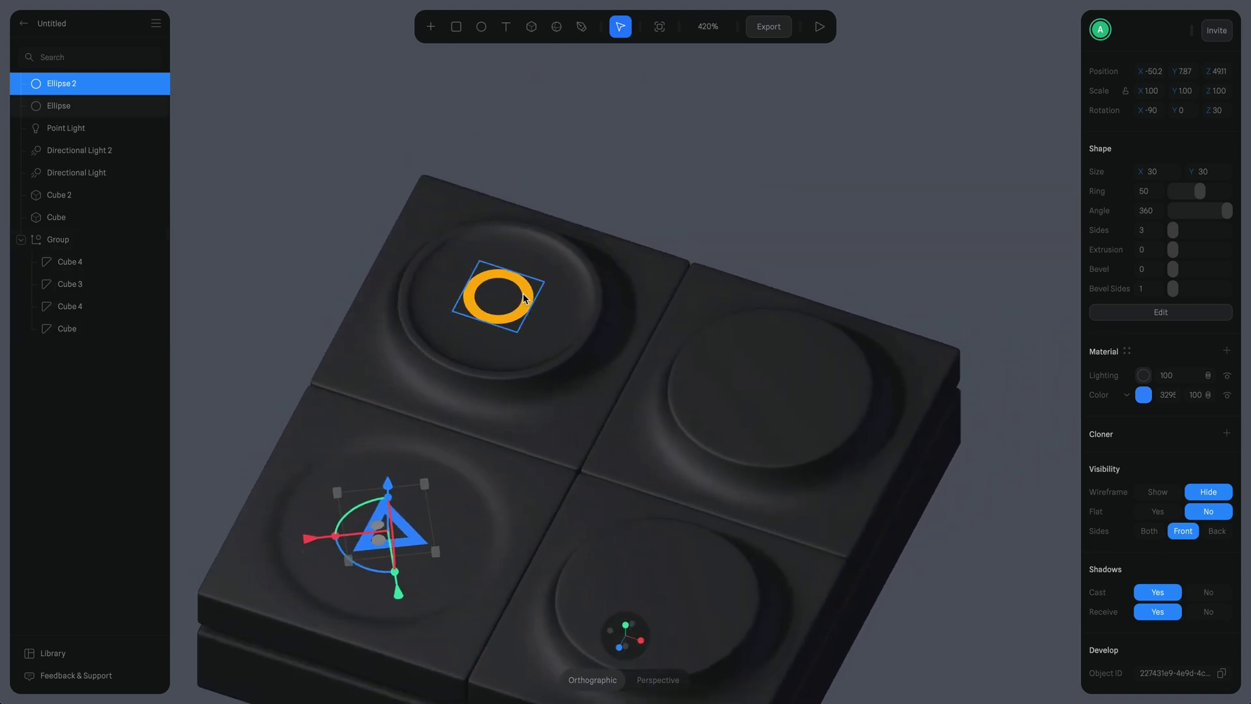
{"action": "double_click", "coordinate": [512, 289]}
{"action": "left_click", "coordinate": [522, 292]}
{"action": "left_click_drag", "start_coordinate": [569, 322], "coordinate": [839, 416], "text": "alt"}
Step: Center the copied ring on the back-right stud in the top view and set its Sides to 4
{"action": "scroll", "coordinate": [769, 425], "scroll_direction": "up", "scroll_amount": 5}
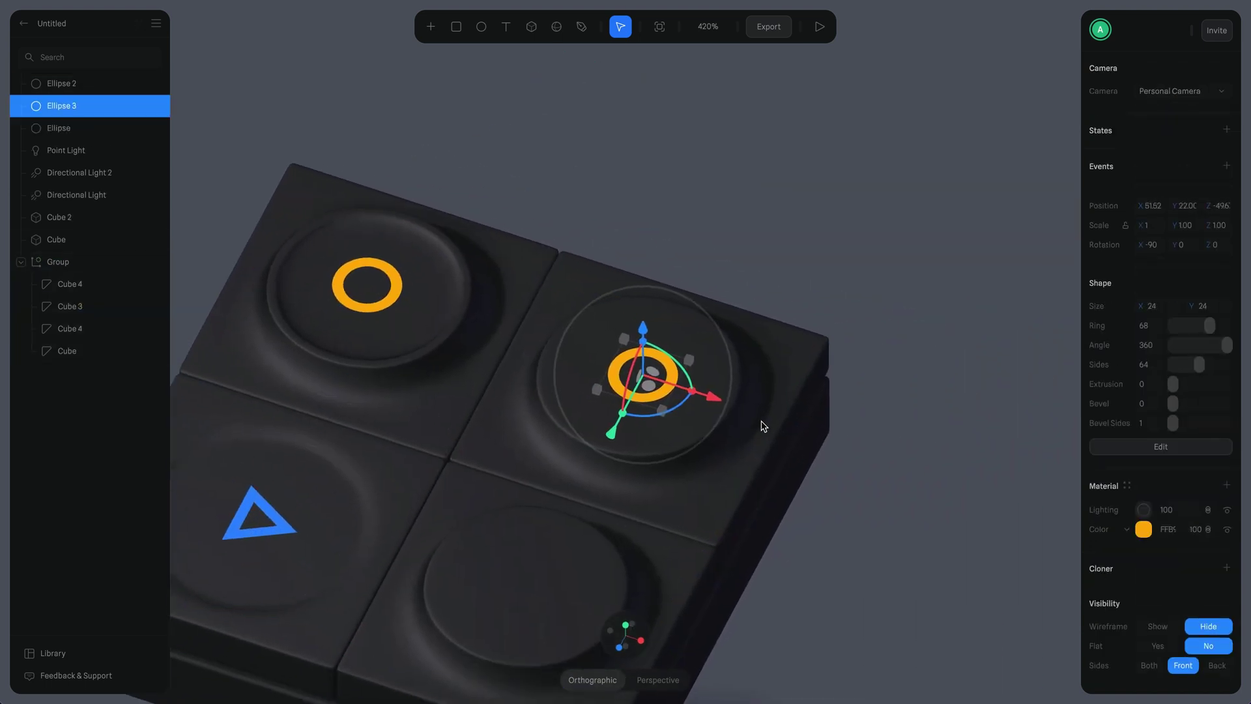
{"action": "left_click", "coordinate": [625, 624]}
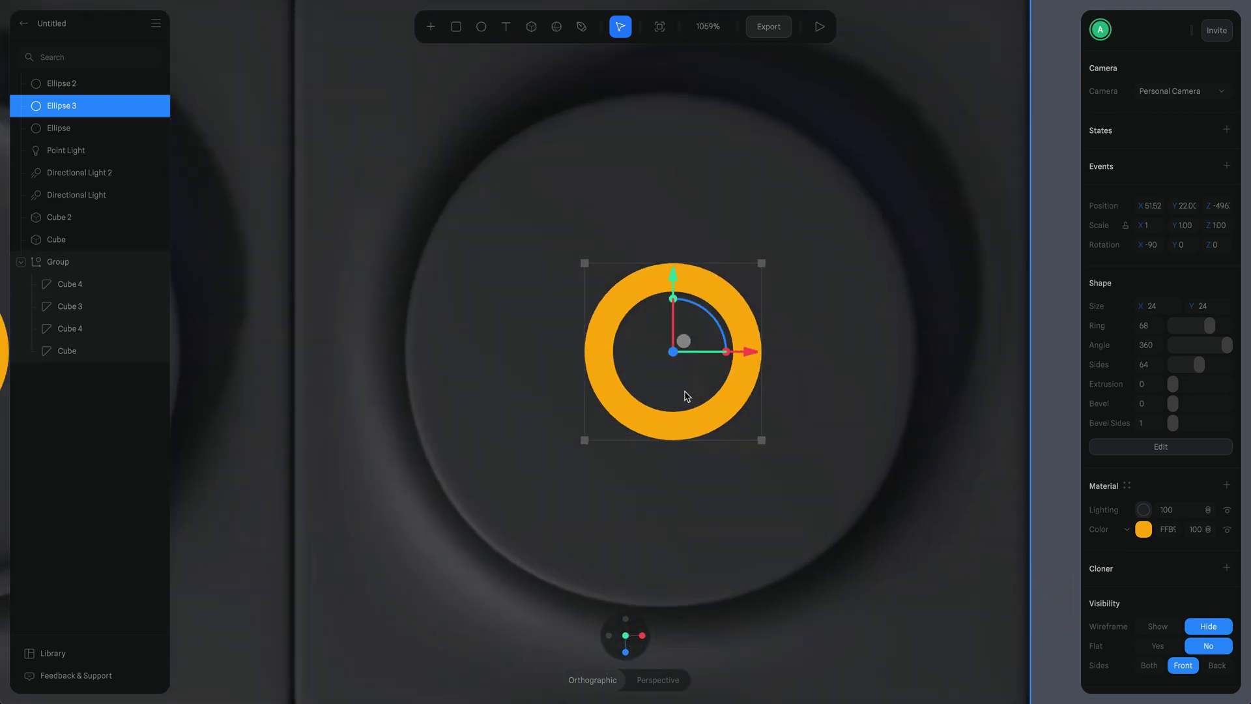
{"action": "left_click_drag", "start_coordinate": [688, 338], "coordinate": [668, 336]}
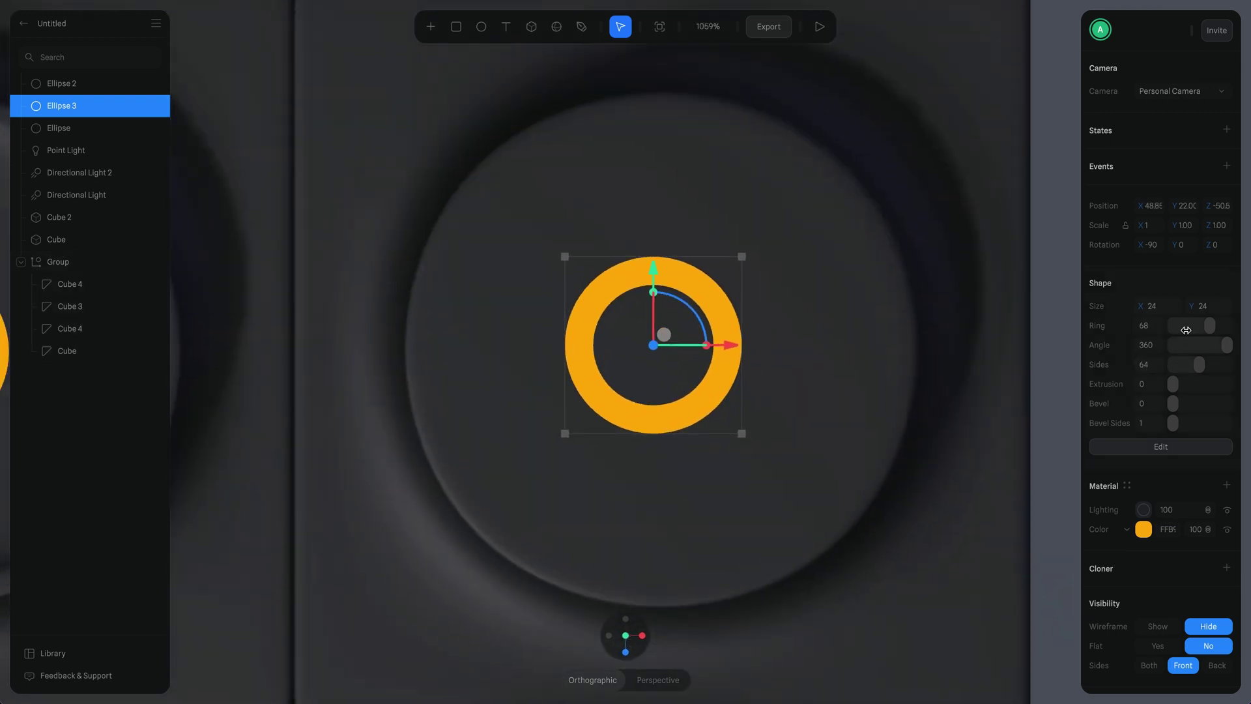
{"action": "left_click_drag", "start_coordinate": [1201, 367], "coordinate": [1174, 367]}
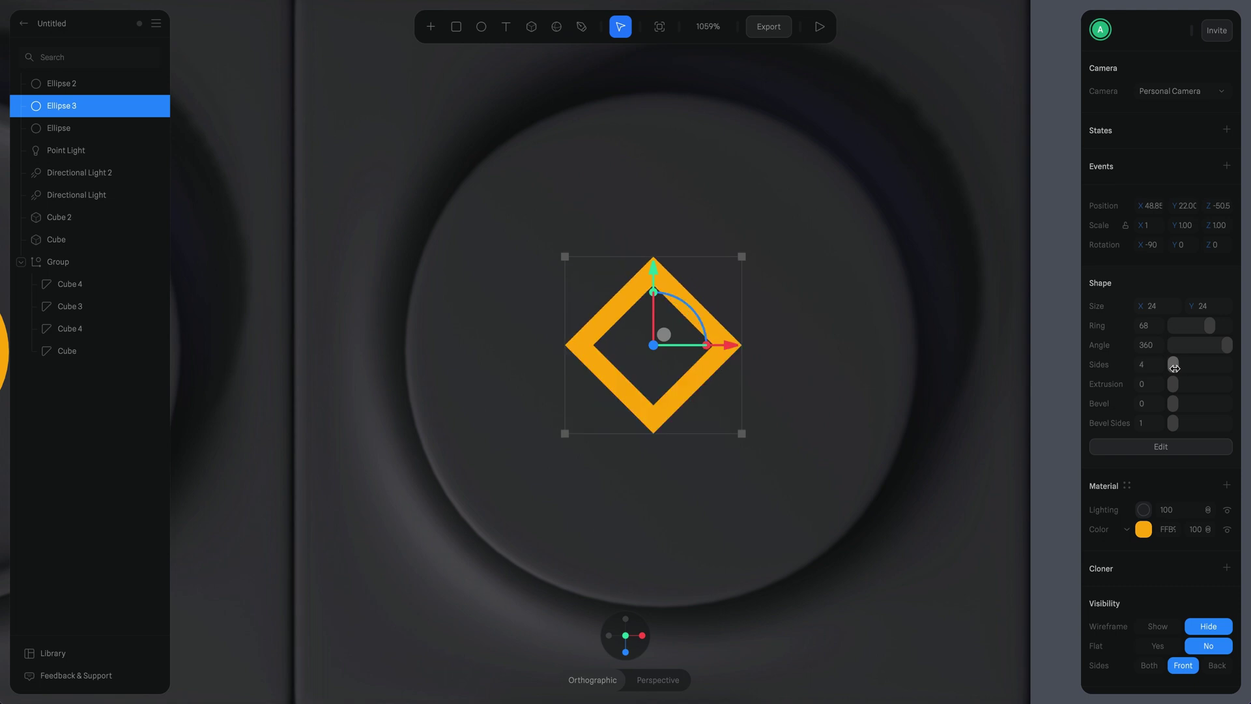
Step: Rotate the four-sided ring on the back-right stud to -45° about Z and change its color to red
{"action": "left_click_drag", "start_coordinate": [691, 307], "coordinate": [698, 352]}
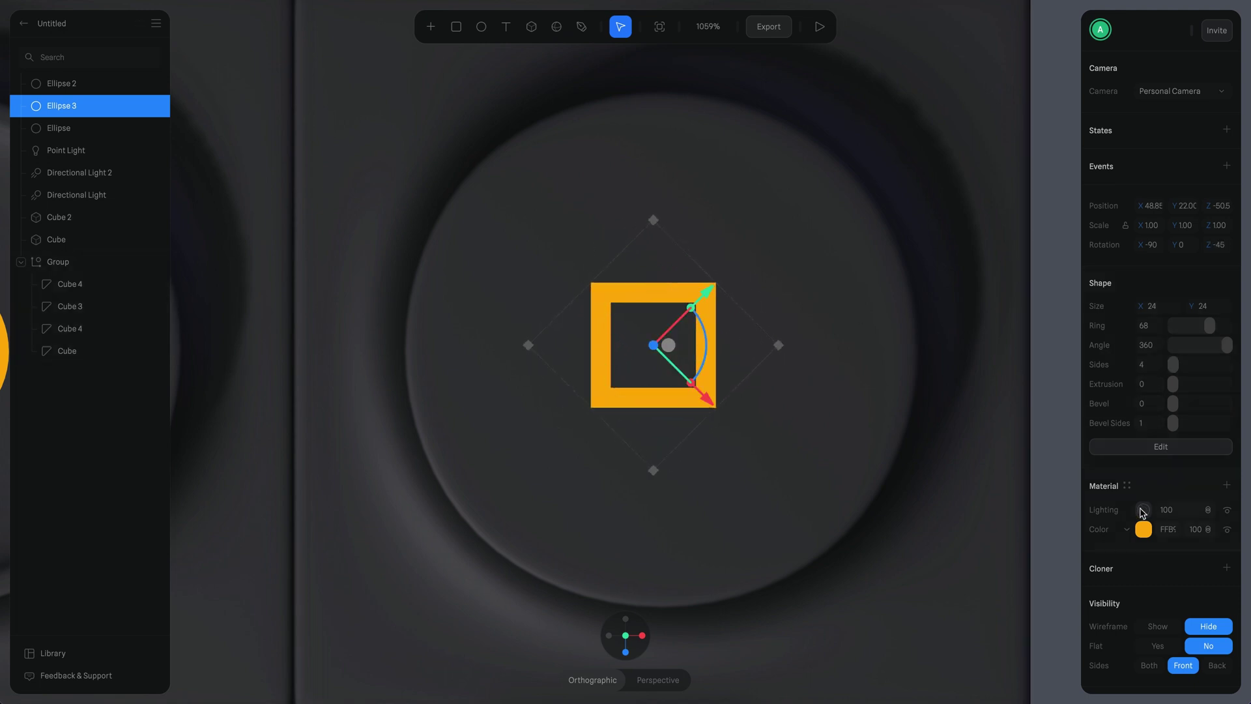
{"action": "left_click", "coordinate": [1143, 530]}
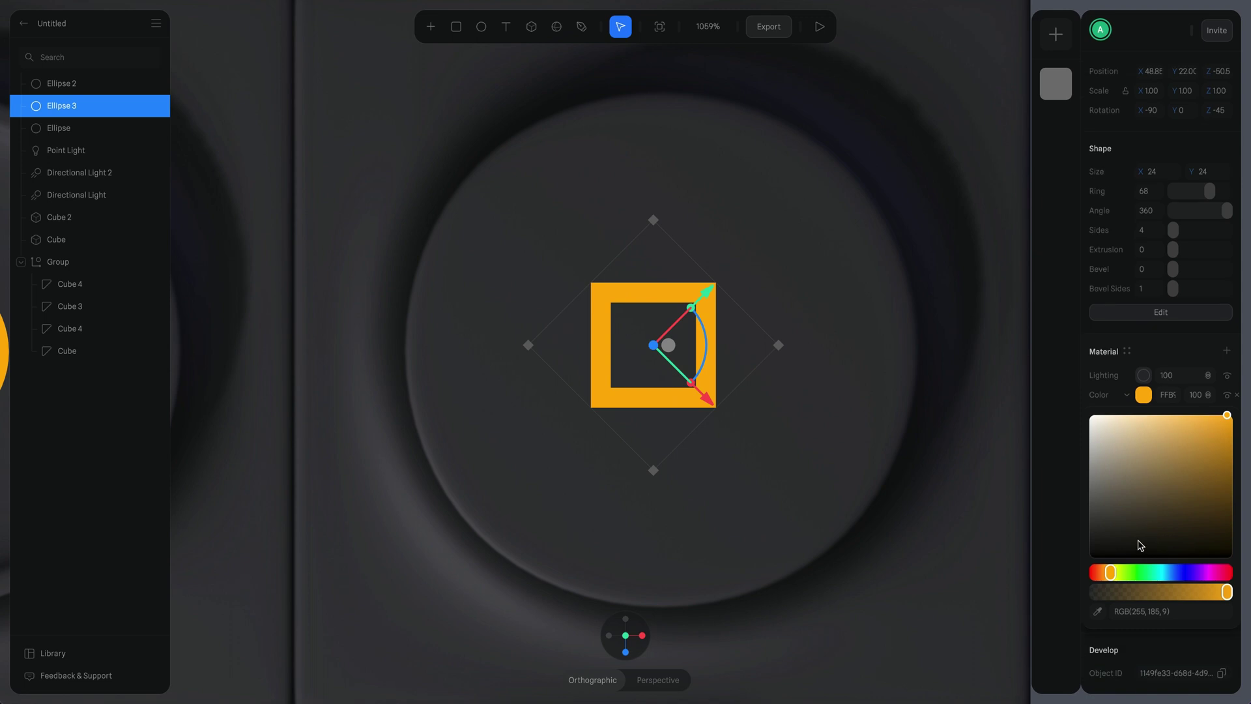
{"action": "left_click_drag", "start_coordinate": [1218, 573], "coordinate": [1236, 577]}
{"action": "left_click_drag", "start_coordinate": [1226, 418], "coordinate": [1189, 401]}
Step: Enlarge the red square slightly and center it on the back-right stud
{"action": "left_click_drag", "start_coordinate": [780, 344], "coordinate": [789, 345]}
{"action": "left_click_drag", "start_coordinate": [673, 353], "coordinate": [677, 354]}
{"action": "scroll", "coordinate": [749, 394], "scroll_direction": "down", "scroll_amount": 5}
{"action": "left_click_drag", "start_coordinate": [749, 393], "coordinate": [887, 420], "text": "alt"}
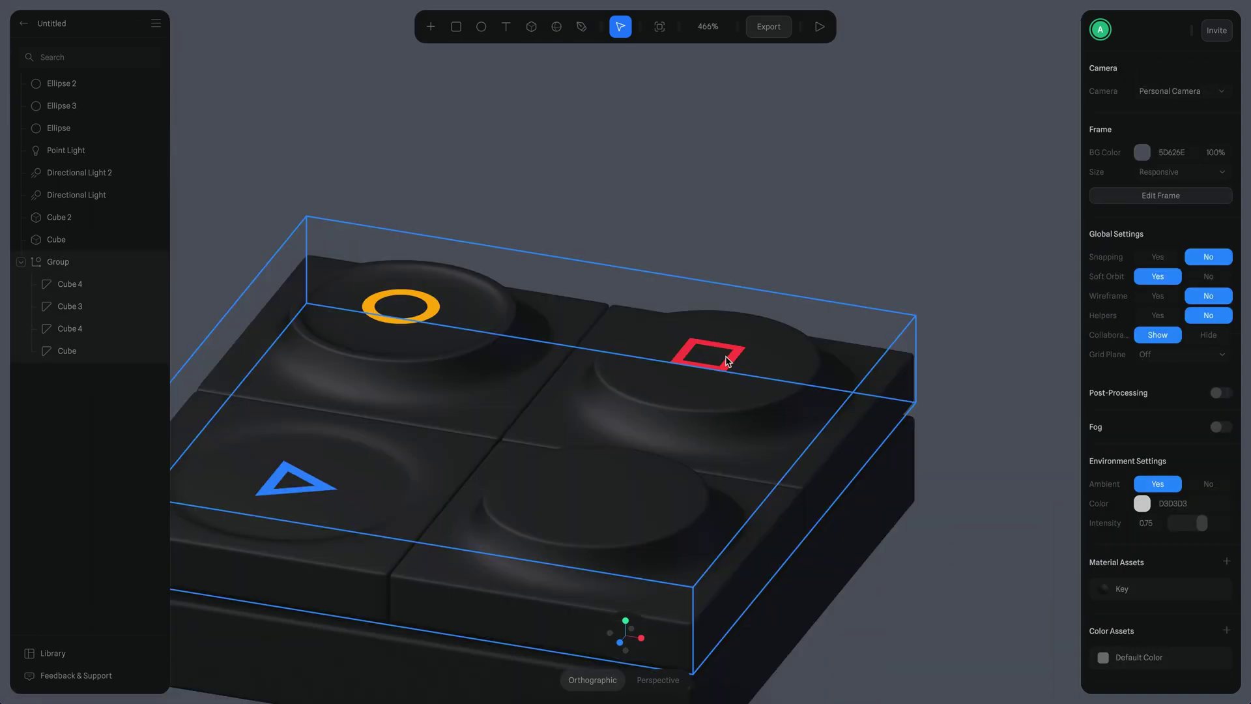
{"action": "left_click_drag", "start_coordinate": [711, 526], "coordinate": [945, 550]}
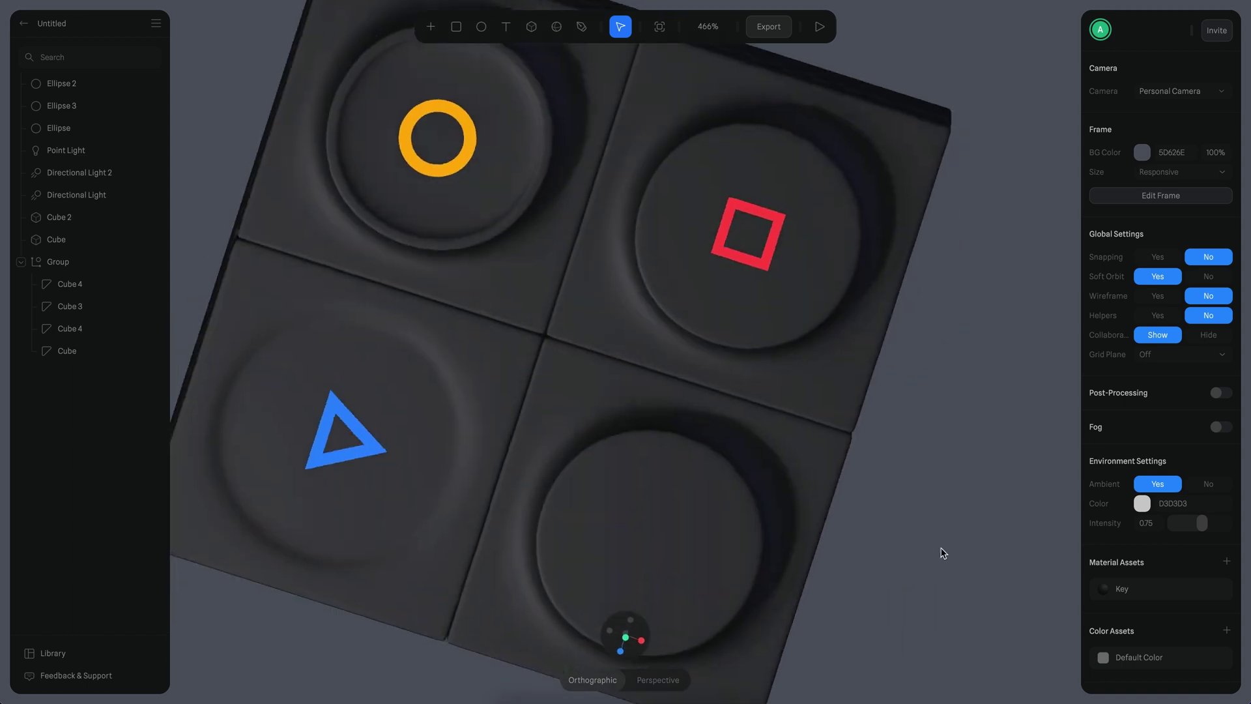
Step: Draw a narrow upright rectangle on the front-right stud in the top view and size it to 4 by 22
{"action": "left_click", "coordinate": [630, 654]}
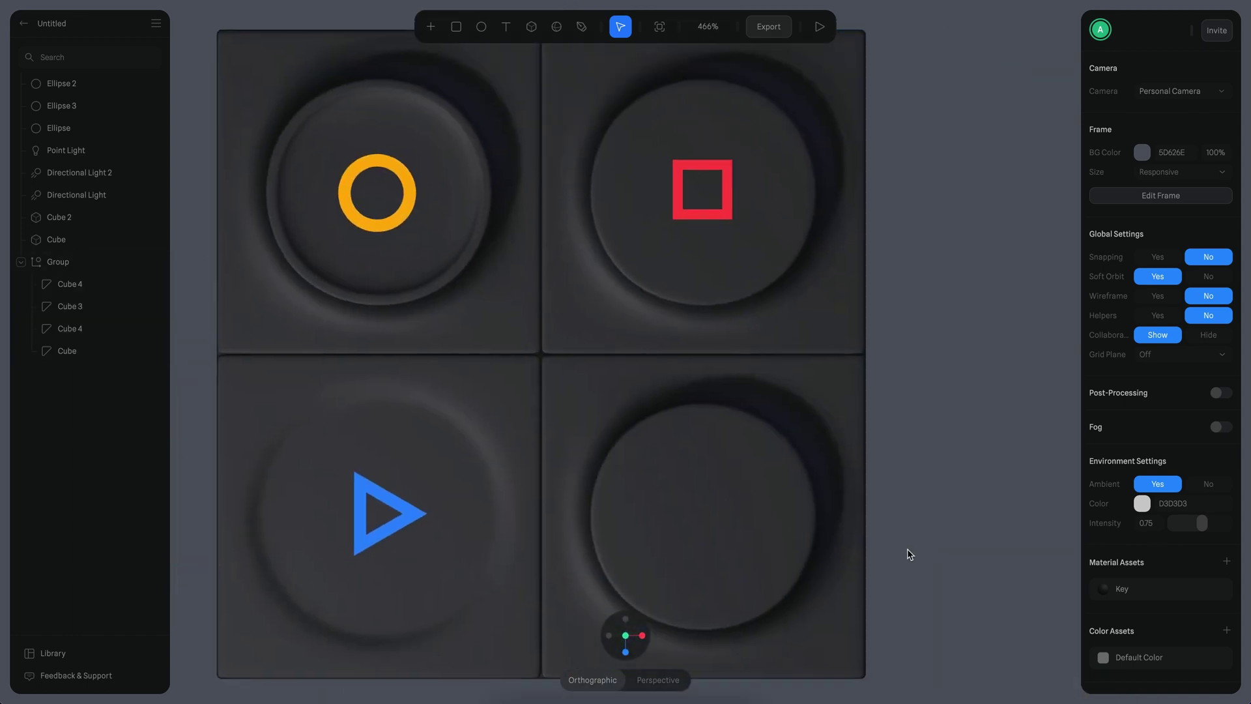
{"action": "scroll", "coordinate": [875, 447], "scroll_direction": "up", "scroll_amount": 4}
{"action": "middle_click_drag", "start_coordinate": [878, 442], "coordinate": [788, 364]}
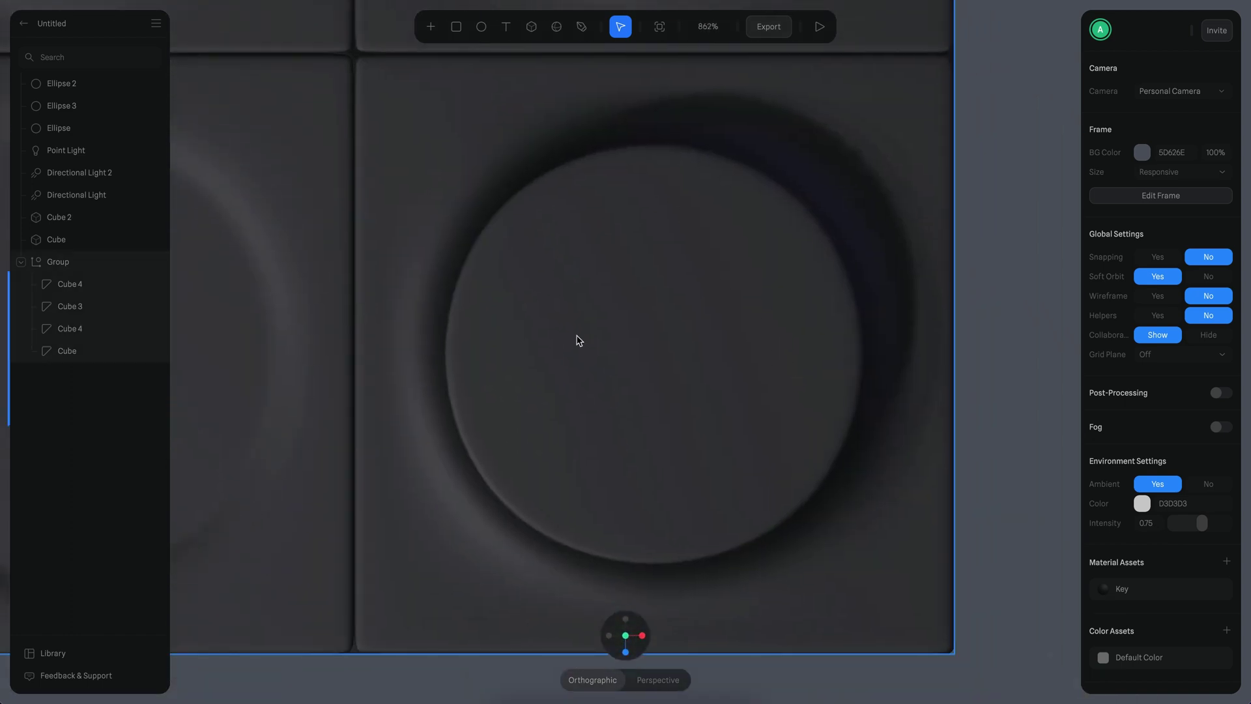
{"action": "key", "text": "r"}
{"action": "left_click_drag", "start_coordinate": [635, 273], "coordinate": [660, 406]}
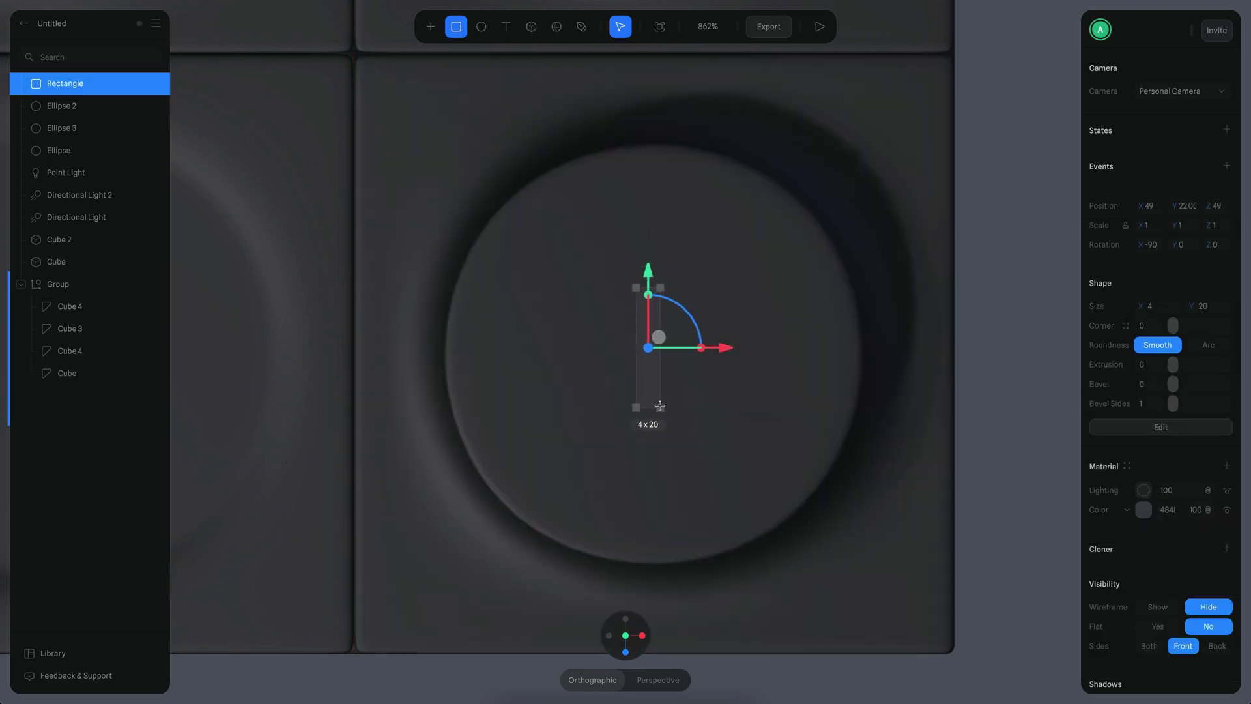
{"action": "scroll", "coordinate": [659, 406], "scroll_direction": "up", "scroll_amount": 5}
{"action": "left_click_drag", "start_coordinate": [689, 455], "coordinate": [691, 474]}
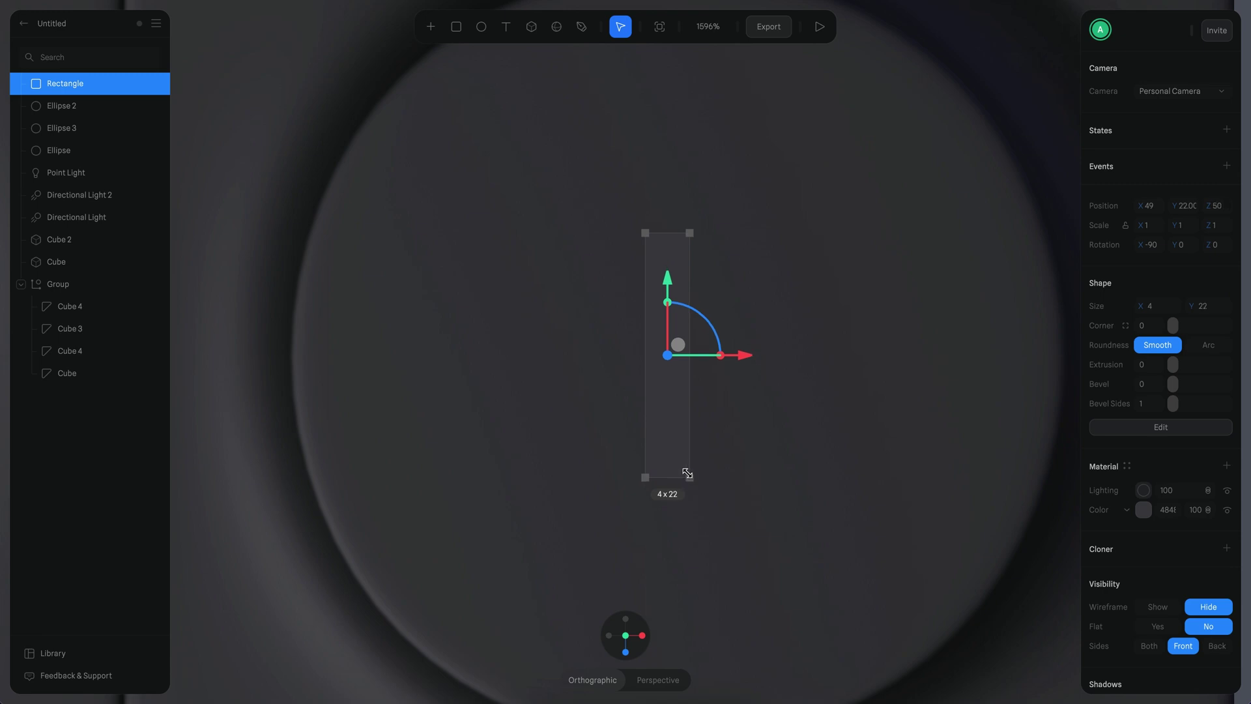
Step: Duplicate the bar and rotate the copy 90° to form a plus of two 3 by 22 bars, centered on the stud
{"action": "key", "text": "ctrl+d"}
{"action": "left_click_drag", "start_coordinate": [714, 352], "coordinate": [723, 425]}
{"action": "left_click", "coordinate": [674, 291], "text": "shift"}
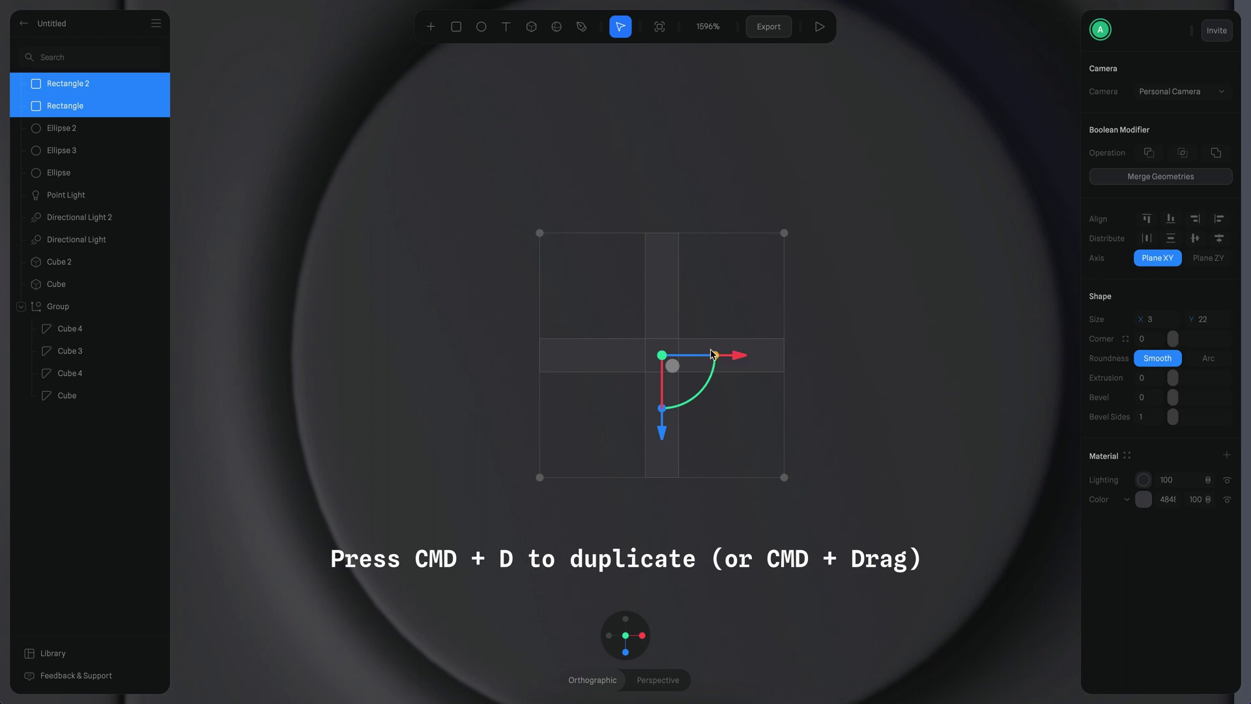
{"action": "mouse_move", "coordinate": [675, 367]}
{"action": "left_mouse_down"}
{"action": "mouse_move", "coordinate": [709, 359]}
{"action": "mouse_move", "coordinate": [692, 360]}
{"action": "left_mouse_up"}
Step: Change the color of both bars of the plus to green, RGB 51, 255, 127
{"action": "scroll", "coordinate": [693, 361], "scroll_direction": "down", "scroll_amount": 8}
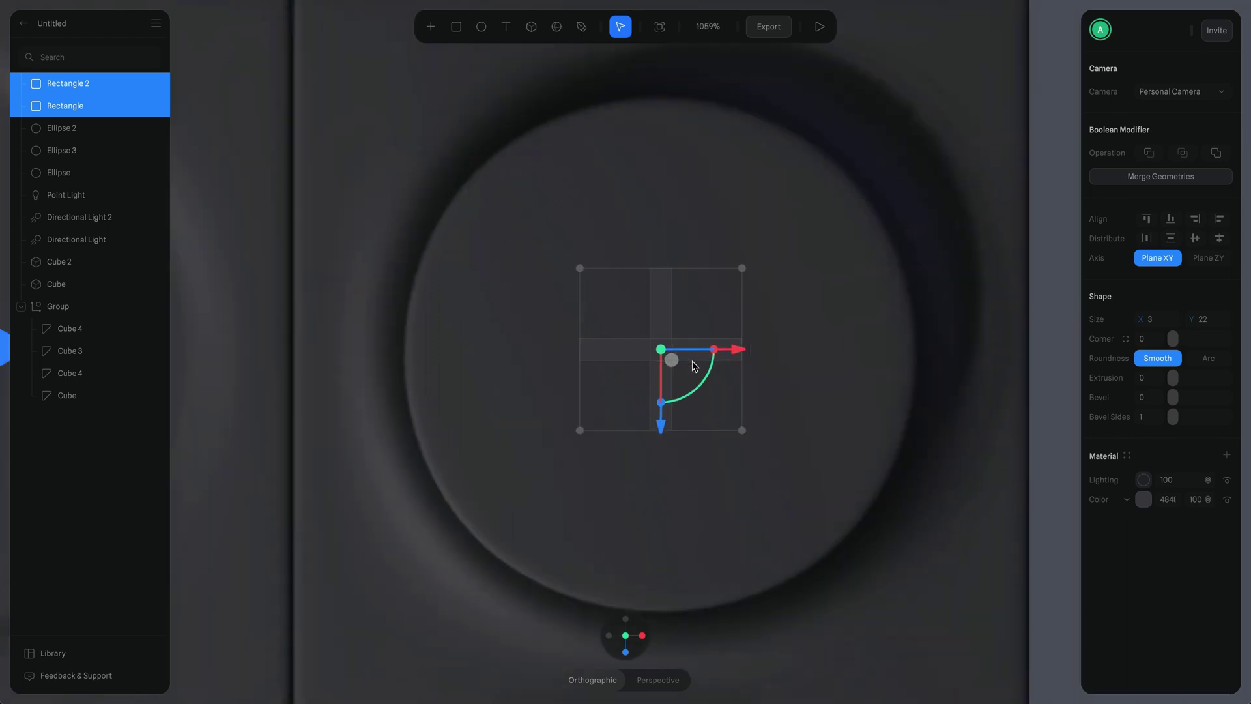
{"action": "scroll", "coordinate": [796, 380], "scroll_direction": "up", "scroll_amount": 2}
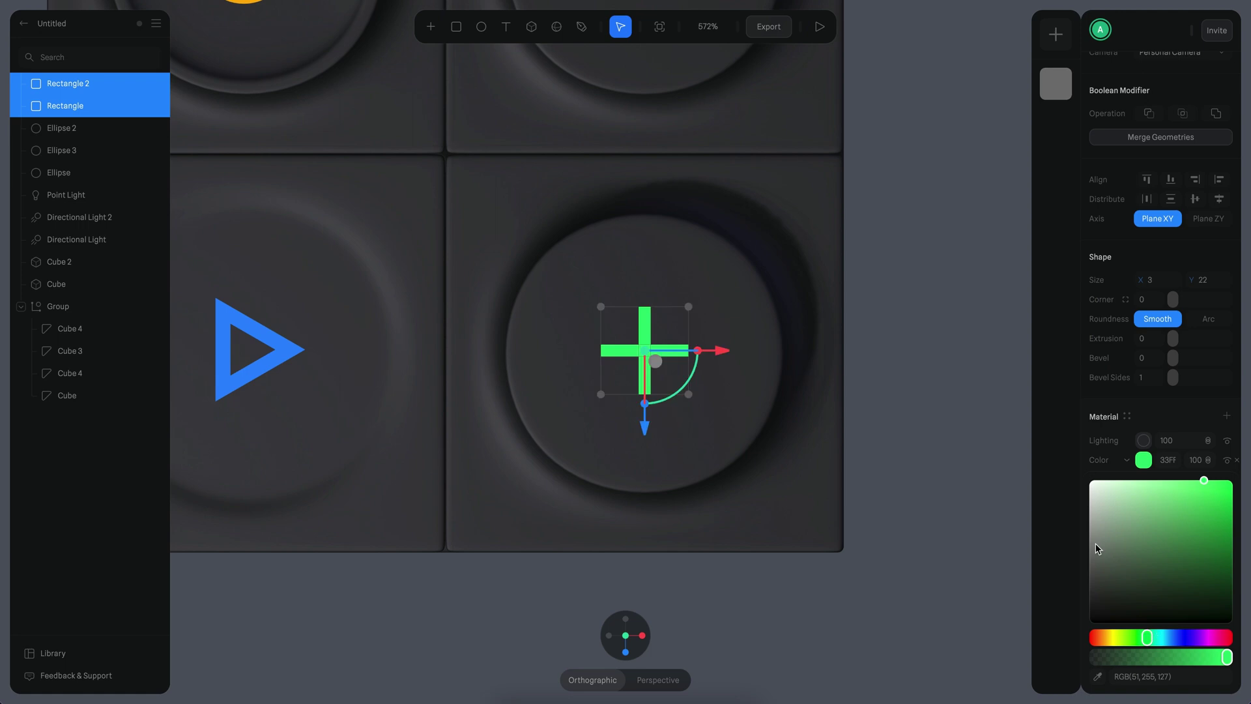
{"action": "left_click", "coordinate": [951, 443]}
Step: Open the Key material asset from the front-right key and add a Depth layer to it
{"action": "scroll", "coordinate": [914, 491], "scroll_direction": "down", "scroll_amount": 3}
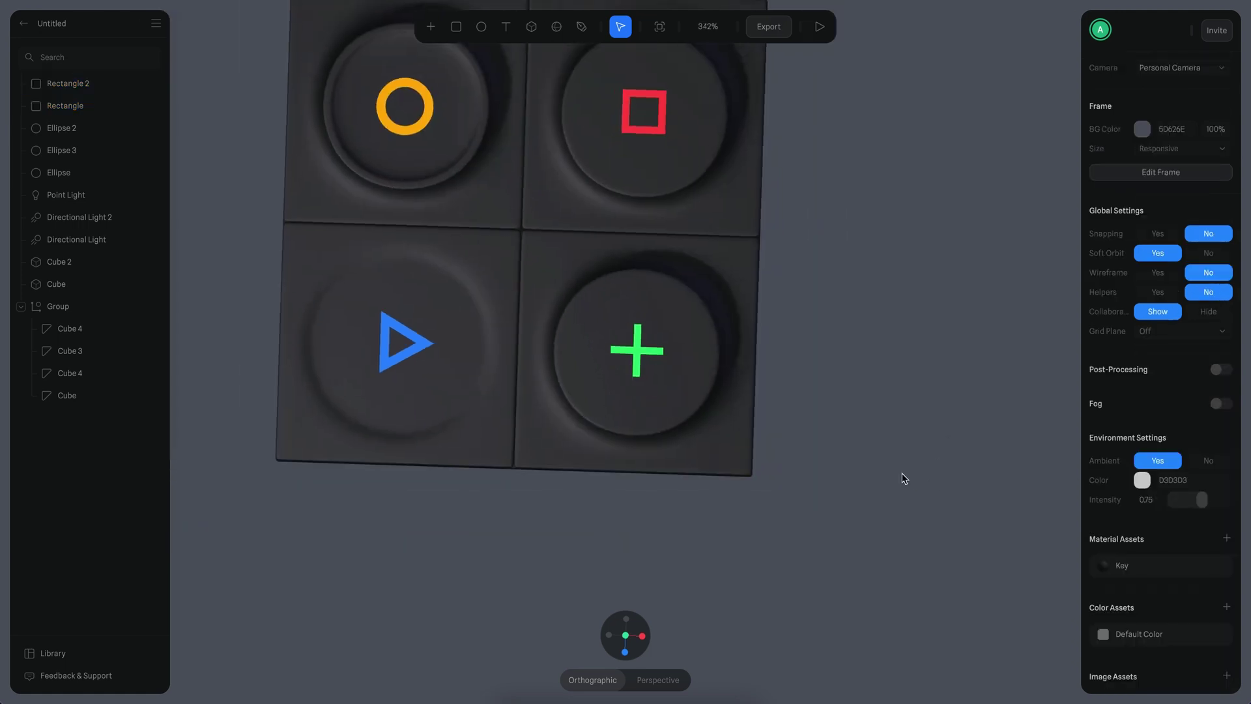
{"action": "left_click_drag", "start_coordinate": [914, 490], "coordinate": [877, 433], "text": "alt"}
{"action": "scroll", "coordinate": [871, 427], "scroll_direction": "down", "scroll_amount": 3}
{"action": "middle_click_drag", "start_coordinate": [867, 425], "coordinate": [879, 456]}
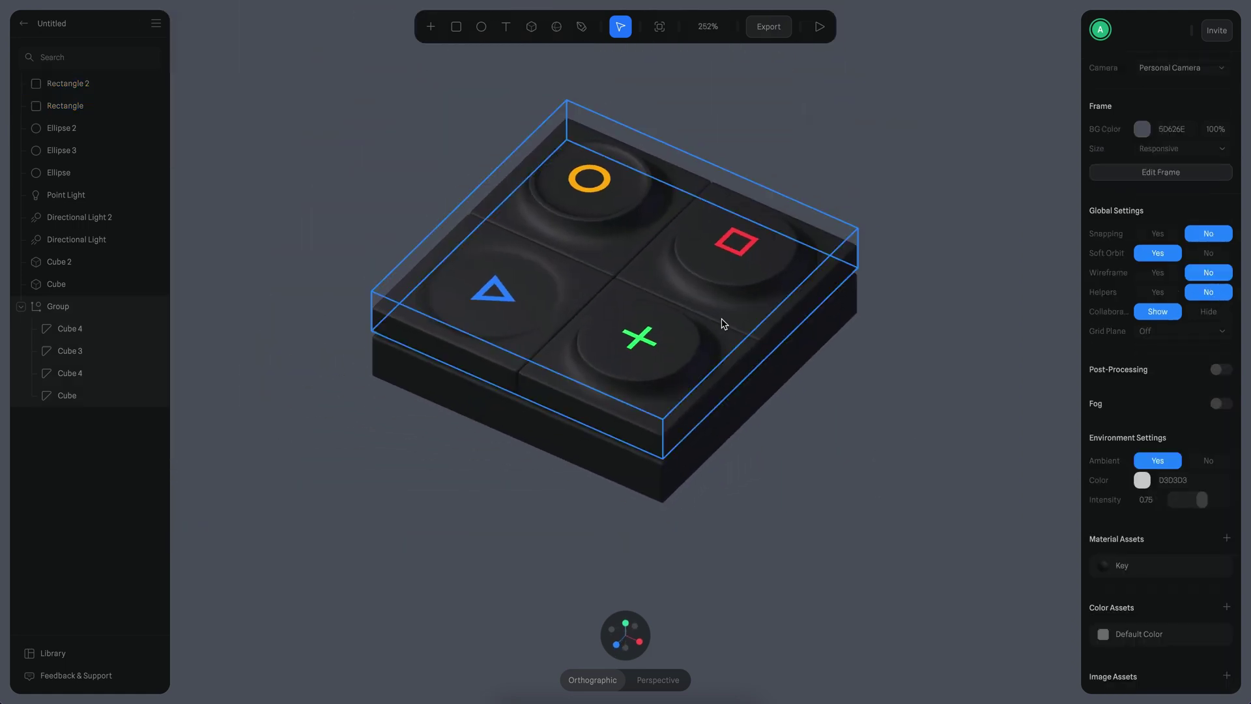
{"action": "scroll", "coordinate": [882, 505], "scroll_direction": "up", "scroll_amount": 3}
{"action": "left_click", "coordinate": [769, 400]}
{"action": "left_click", "coordinate": [768, 357]}
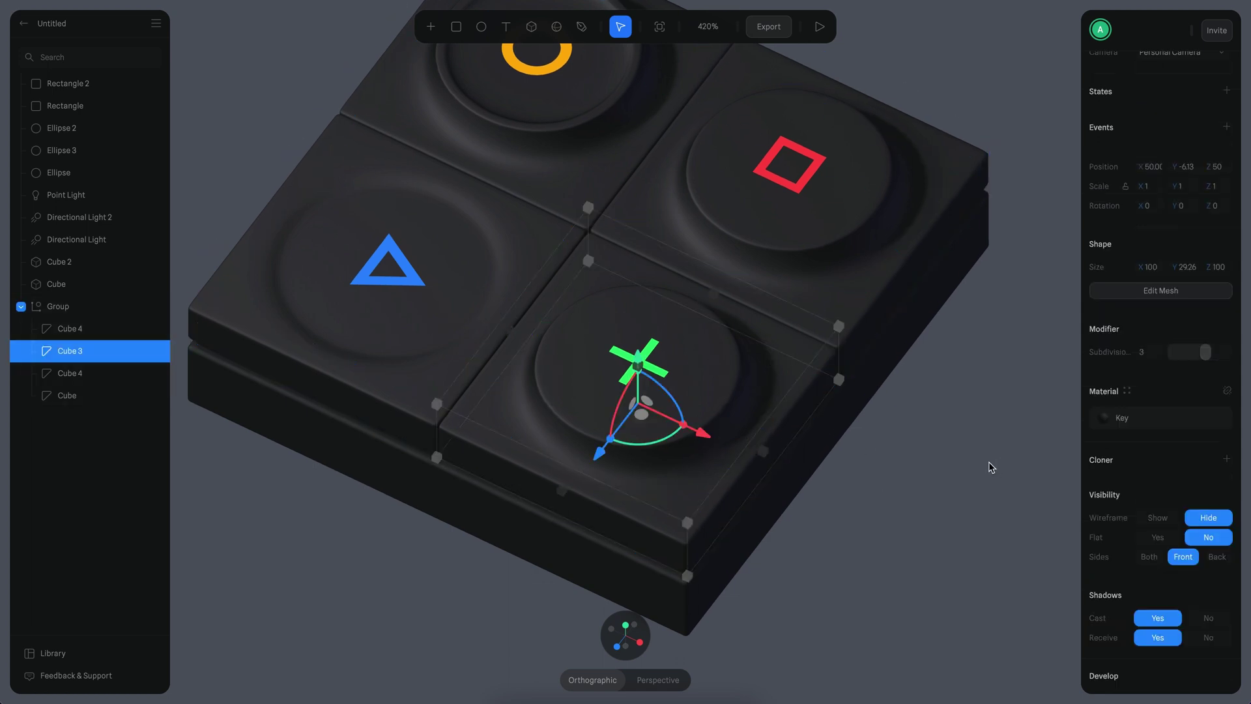
{"action": "scroll", "coordinate": [945, 492], "scroll_direction": "up", "scroll_amount": 2}
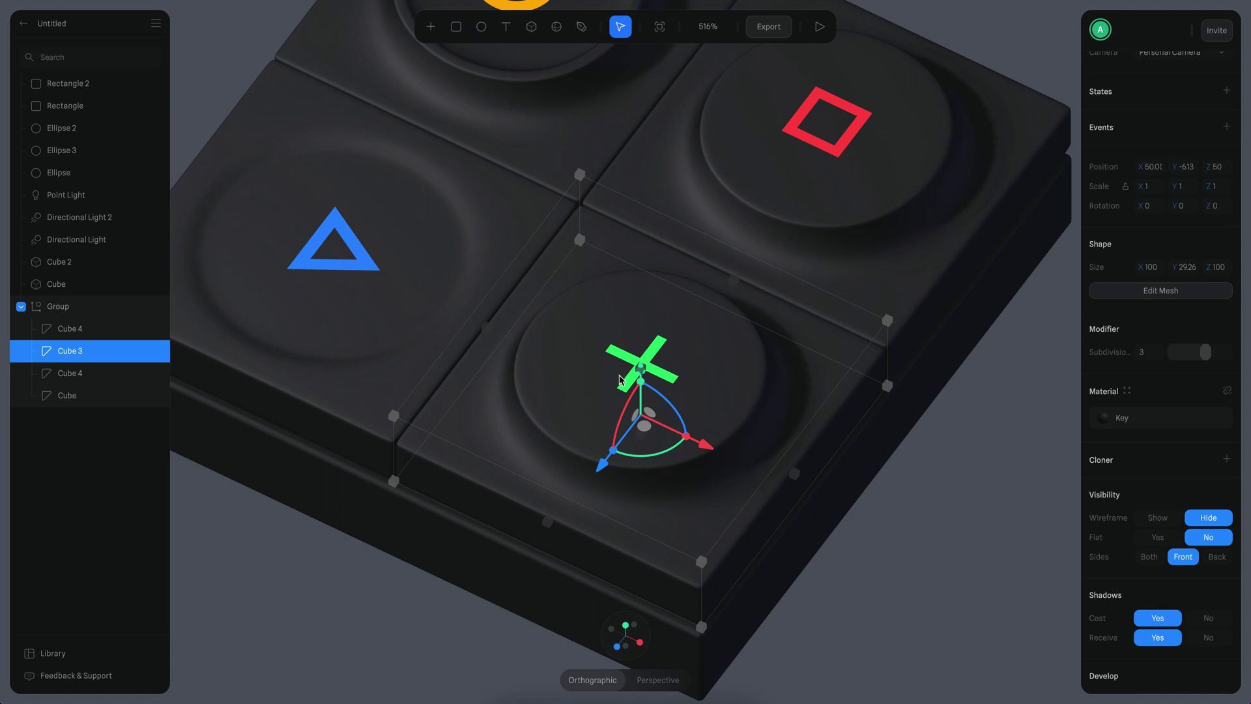
{"action": "left_click", "coordinate": [1145, 418]}
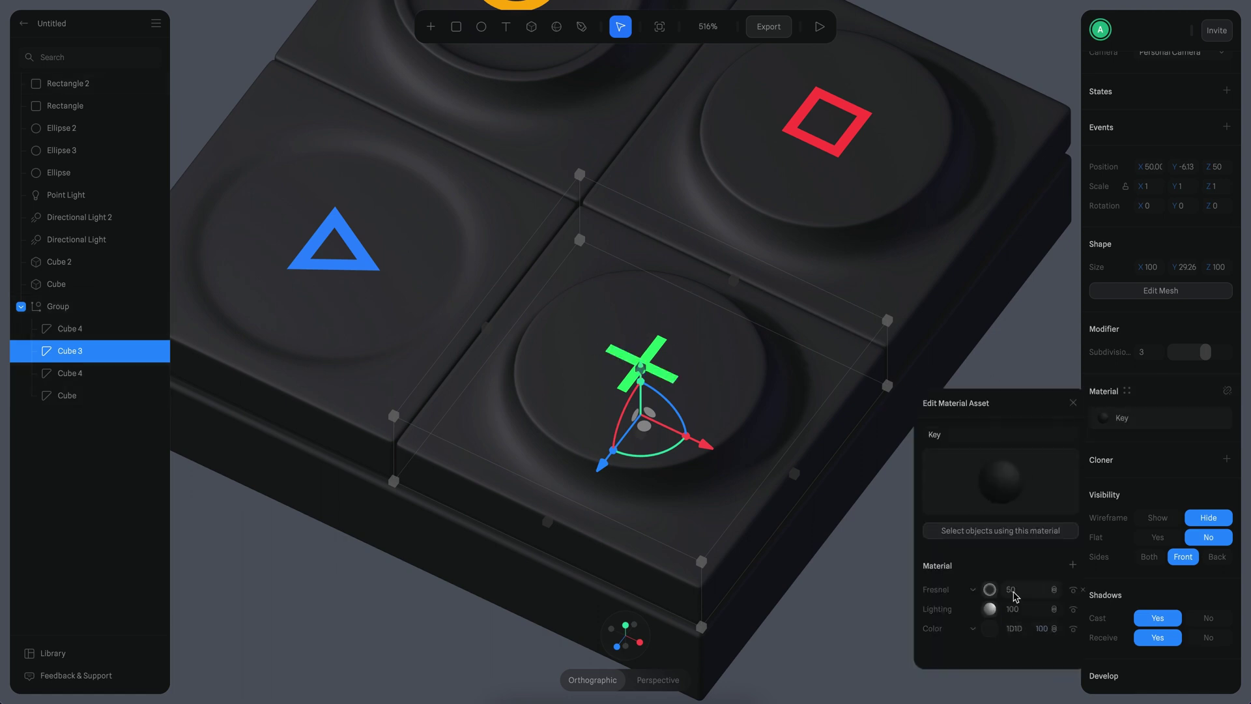
{"action": "left_click", "coordinate": [1073, 566]}
{"action": "left_click", "coordinate": [973, 589]}
{"action": "left_click", "coordinate": [978, 606]}
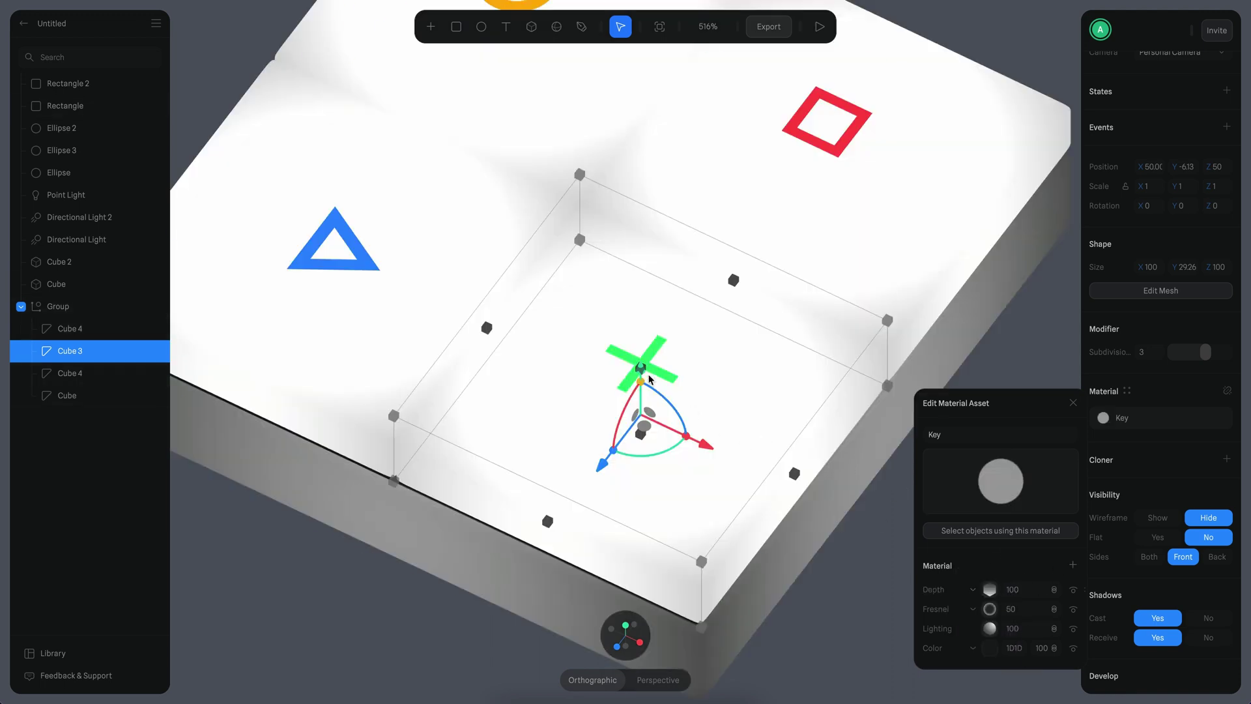
Step: Shape the radial Depth gradient into small spots around the symbols, with its origin at Y 14.49 and Far at 26.95
{"action": "left_click", "coordinate": [987, 589]}
{"action": "scroll", "coordinate": [671, 397], "scroll_direction": "down", "scroll_amount": 3}
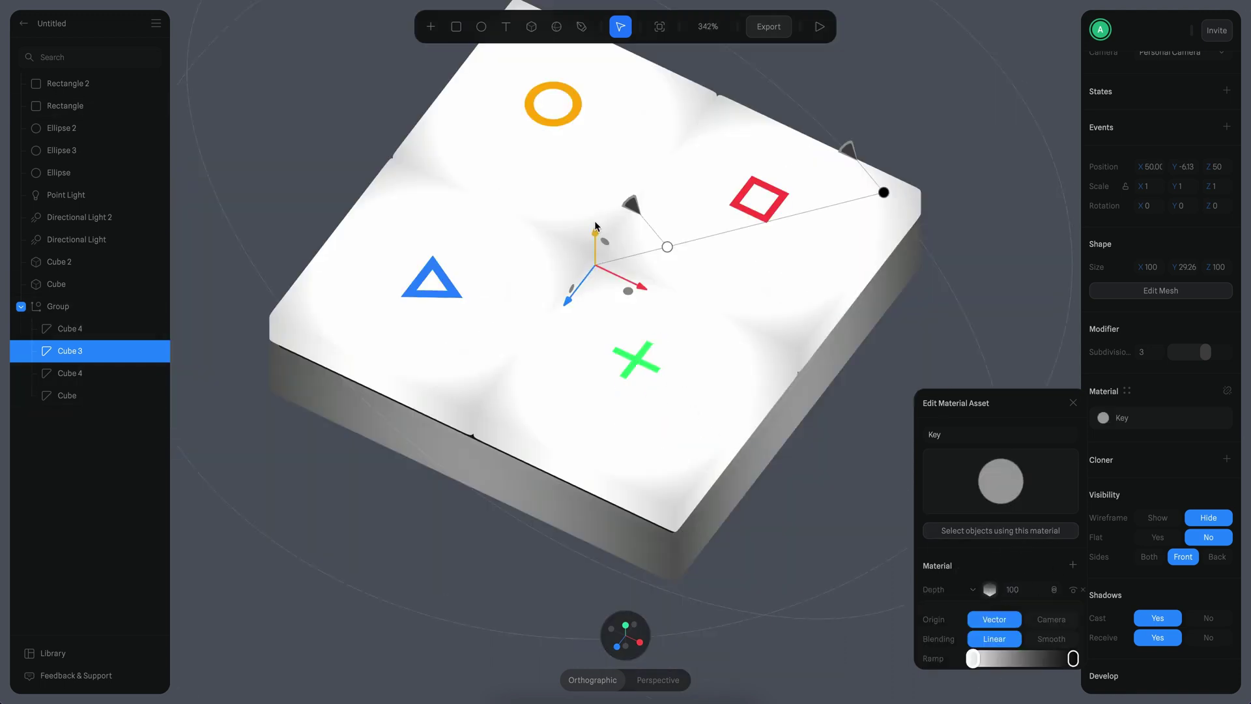
{"action": "mouse_move", "coordinate": [595, 234]}
{"action": "left_mouse_down"}
{"action": "mouse_move", "coordinate": [594, 80]}
{"action": "mouse_move", "coordinate": [595, 100]}
{"action": "left_mouse_up"}
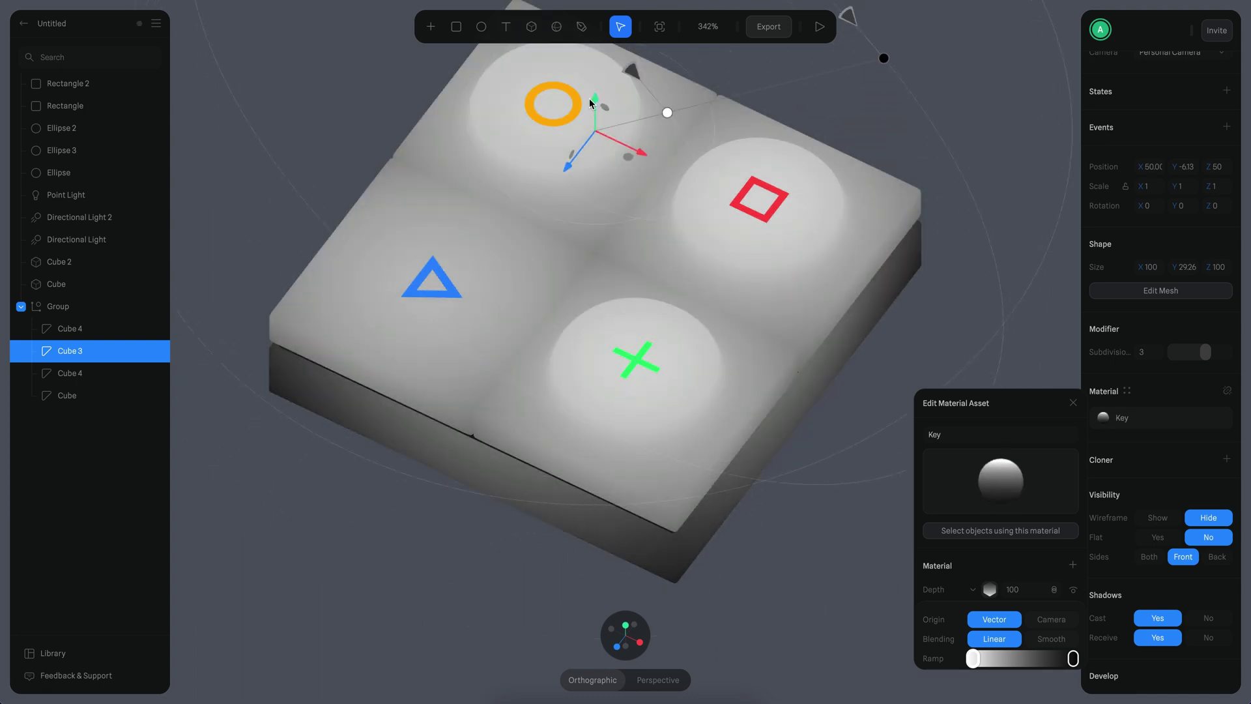
{"action": "scroll", "coordinate": [663, 299], "scroll_direction": "up", "scroll_amount": 5}
{"action": "left_click_drag", "start_coordinate": [639, 227], "coordinate": [585, 282]}
{"action": "left_click_drag", "start_coordinate": [852, 163], "coordinate": [673, 212]}
{"action": "left_click_drag", "start_coordinate": [568, 247], "coordinate": [607, 283]}
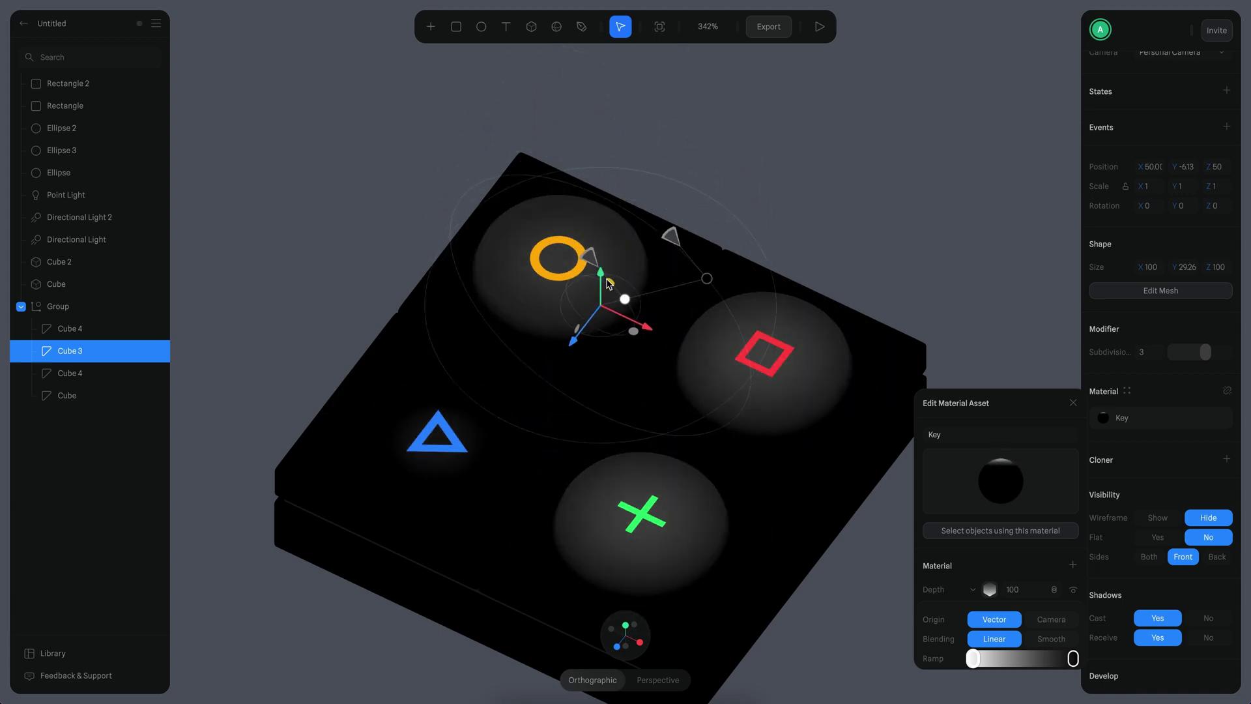
{"action": "left_click_drag", "start_coordinate": [672, 236], "coordinate": [603, 344]}
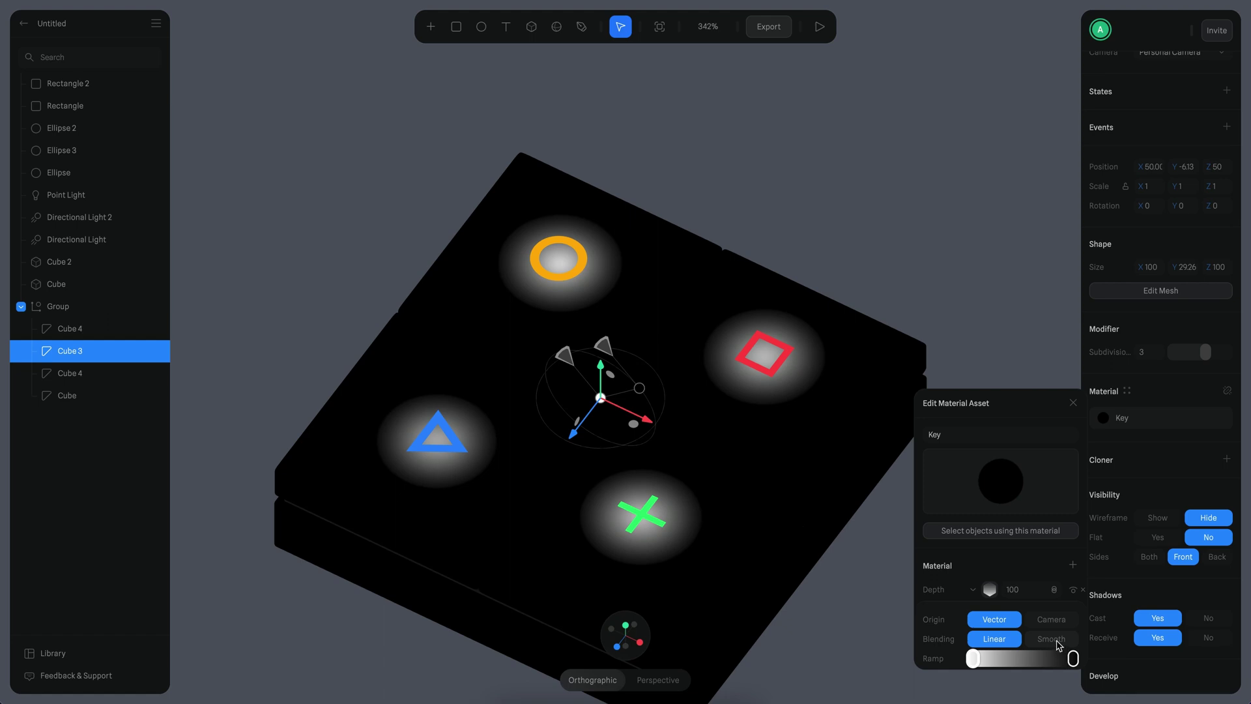
Step: Set the Depth layer to Smooth blending and Screen mode, and move it below the Lighting layer
{"action": "left_click", "coordinate": [1052, 640]}
{"action": "middle_click_drag", "start_coordinate": [759, 483], "coordinate": [755, 432]}
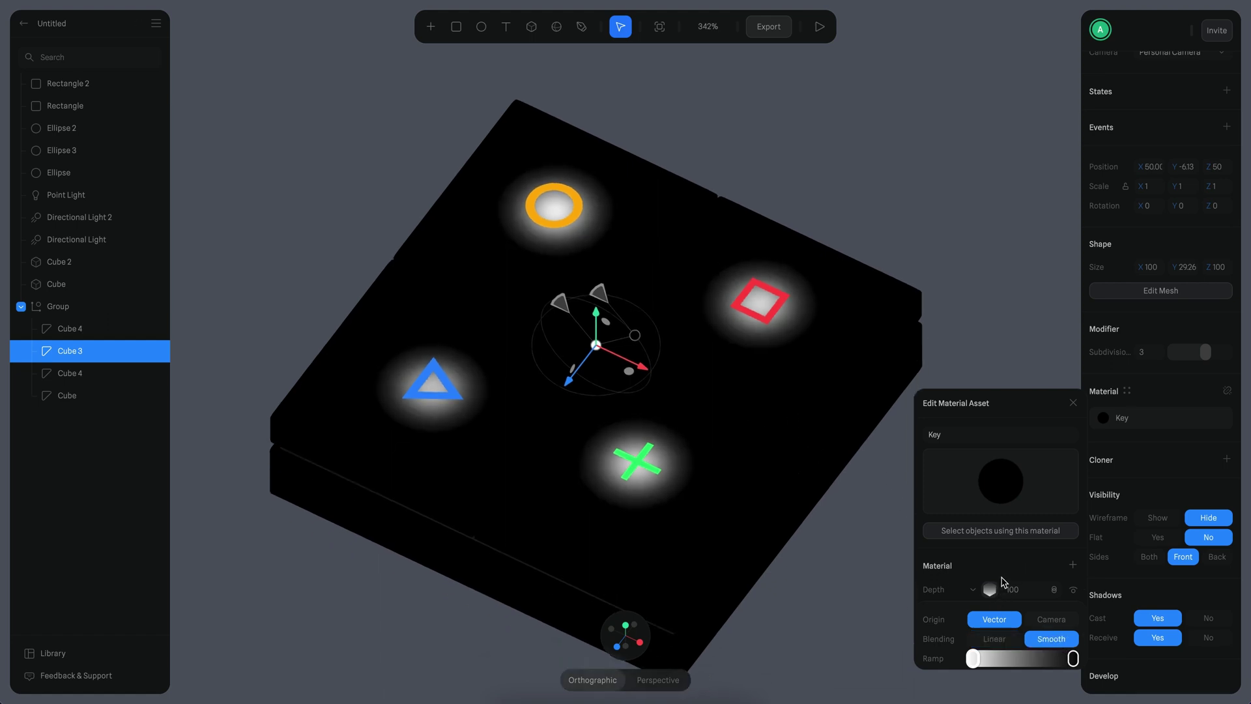
{"action": "left_click", "coordinate": [1063, 594]}
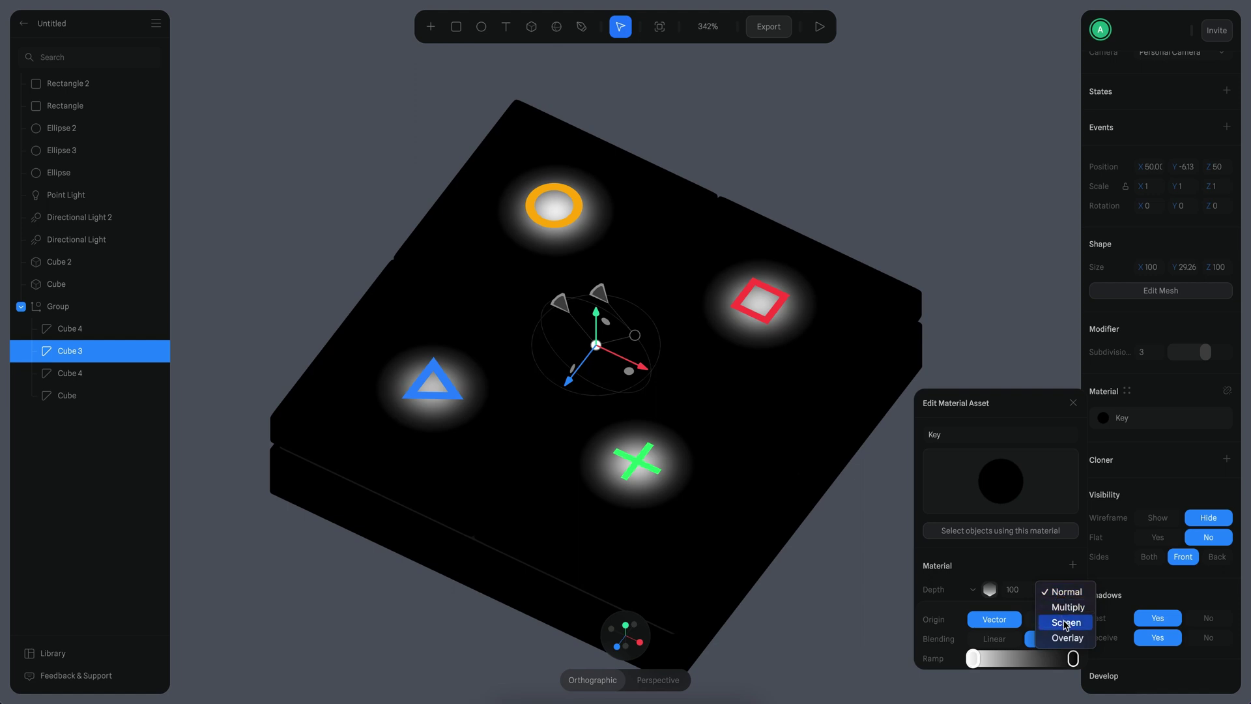
{"action": "left_click", "coordinate": [1066, 623]}
{"action": "left_click_drag", "start_coordinate": [947, 590], "coordinate": [942, 633]}
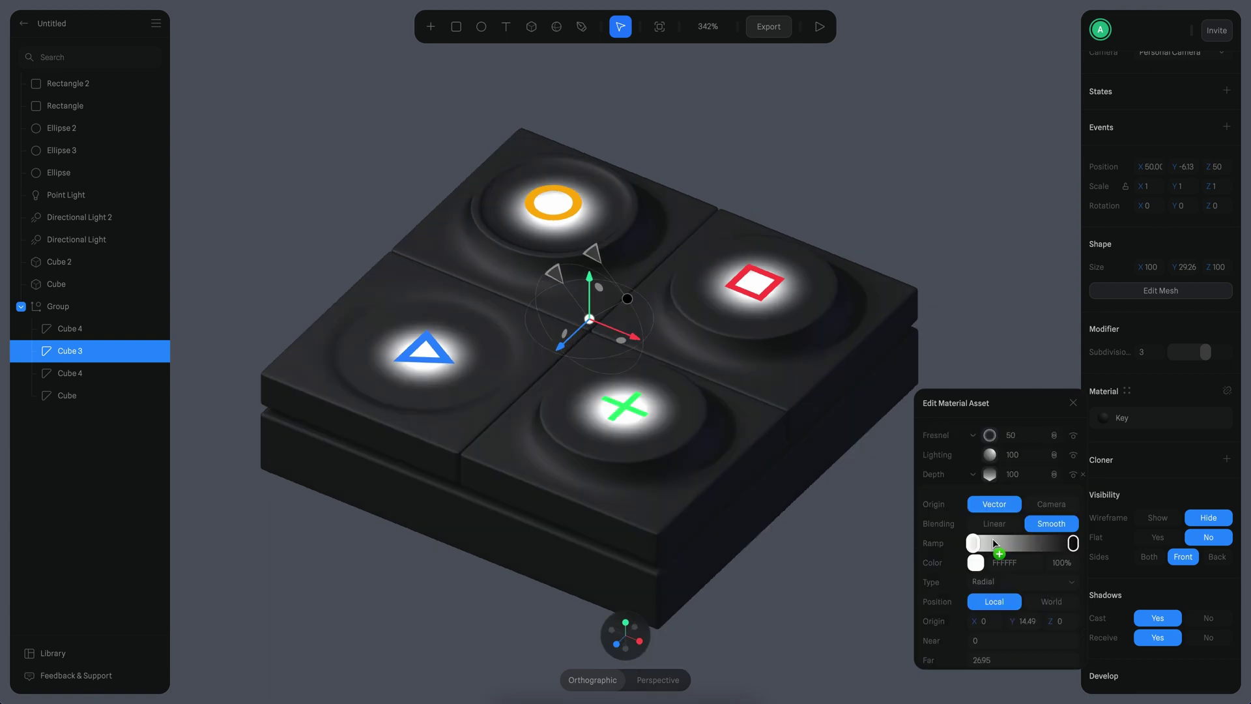
Step: Change the Depth ramp's white color stop to green 2CCF70
{"action": "left_click", "coordinate": [979, 562]}
{"action": "scroll", "coordinate": [1000, 580], "scroll_direction": "down", "scroll_amount": 3}
{"action": "left_click", "coordinate": [988, 612]}
{"action": "left_click", "coordinate": [1050, 470]}
{"action": "left_click_drag", "start_coordinate": [1050, 470], "coordinate": [1047, 473]}
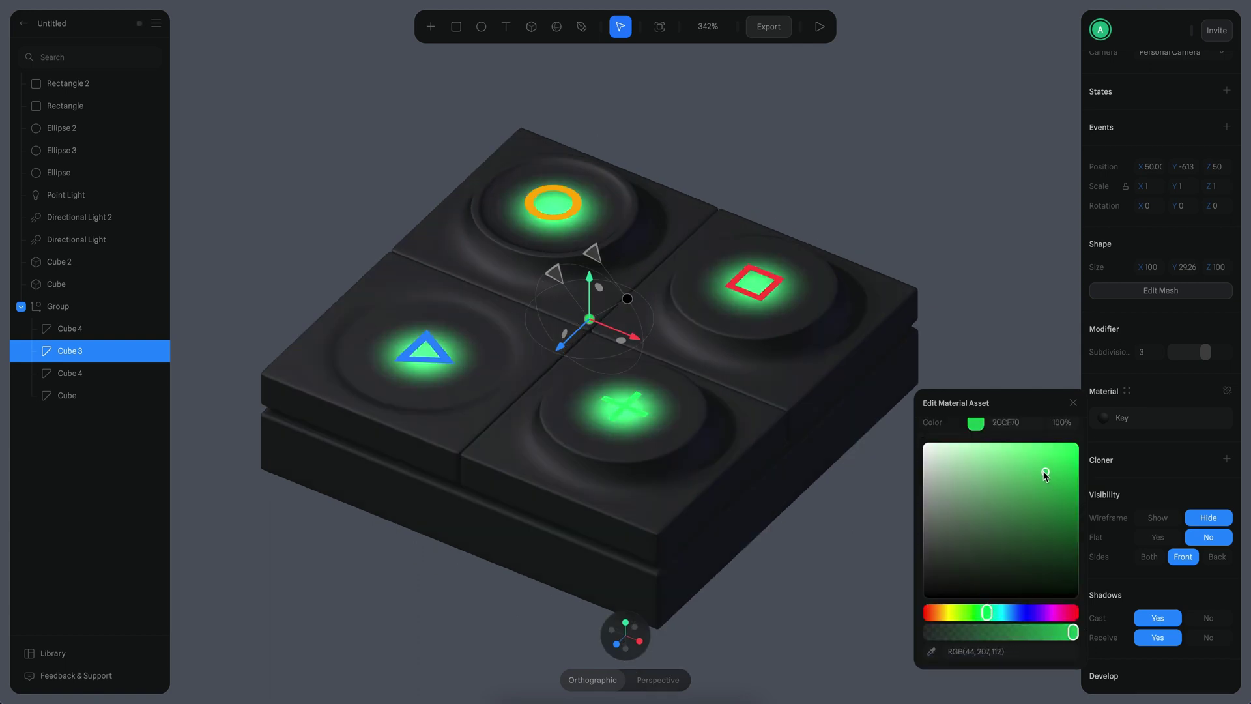
Step: Reduce the Depth layer's opacity to 30 in the Key material
{"action": "scroll", "coordinate": [1043, 473], "scroll_direction": "up", "scroll_amount": 3}
{"action": "left_click", "coordinate": [1028, 430]}
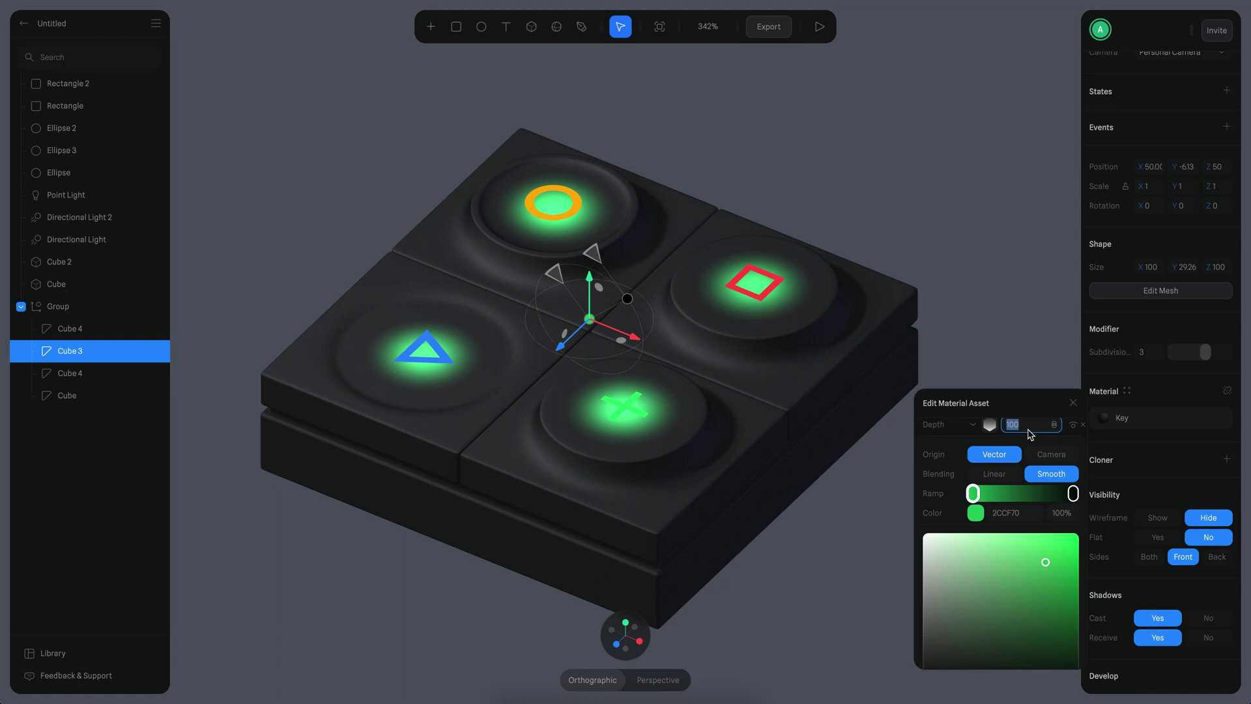
{"action": "type", "text": "40"}
{"action": "key", "text": "Return"}
{"action": "left_click", "coordinate": [1028, 429]}
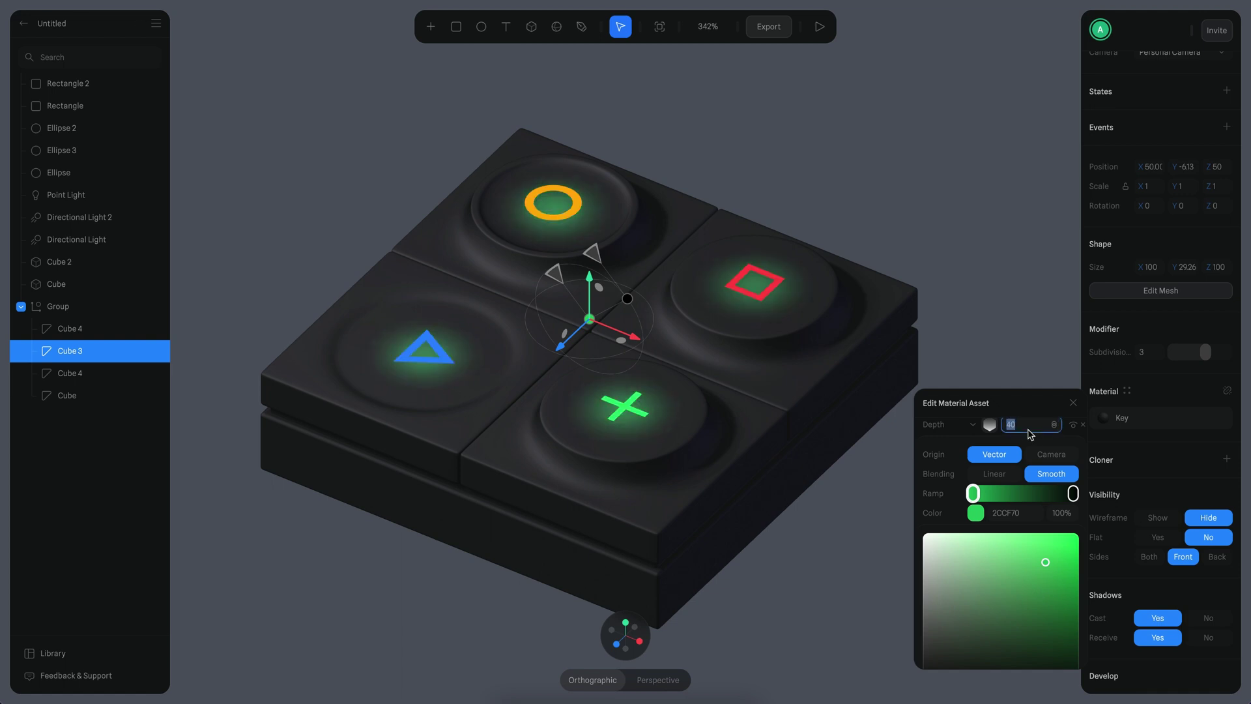
{"action": "type", "text": "30"}
{"action": "key", "text": "Return"}
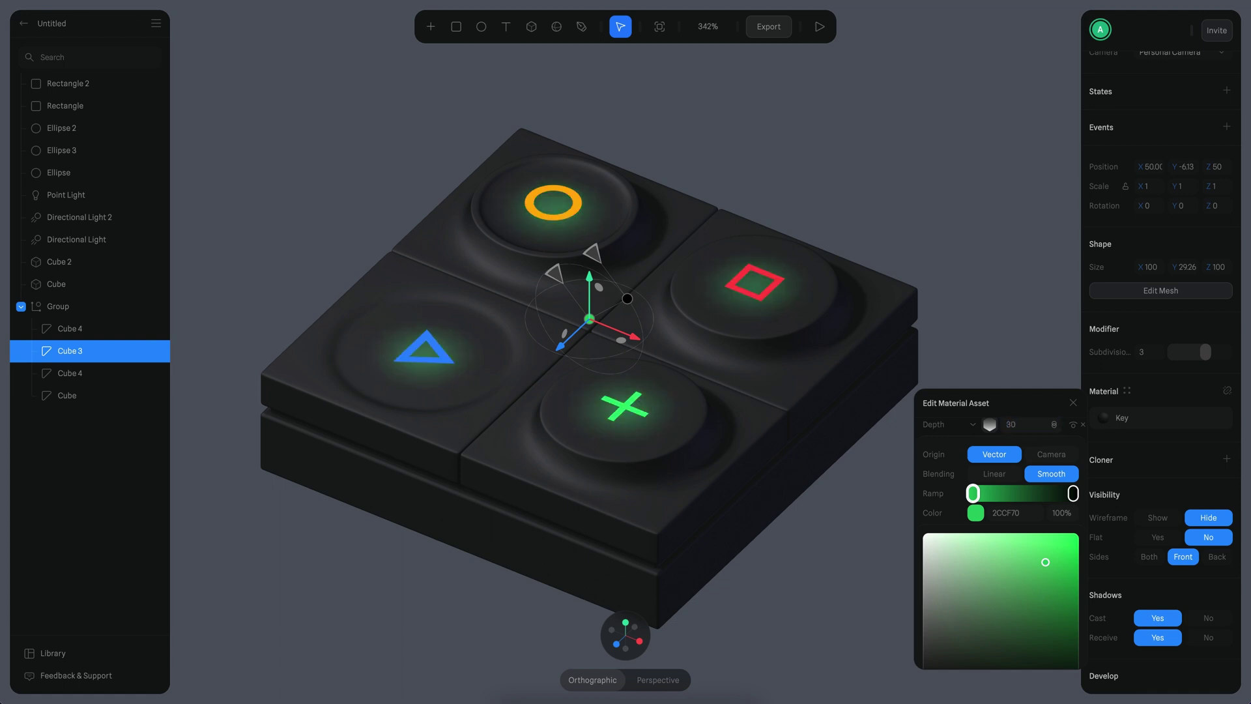
{"action": "left_click", "coordinate": [942, 240]}
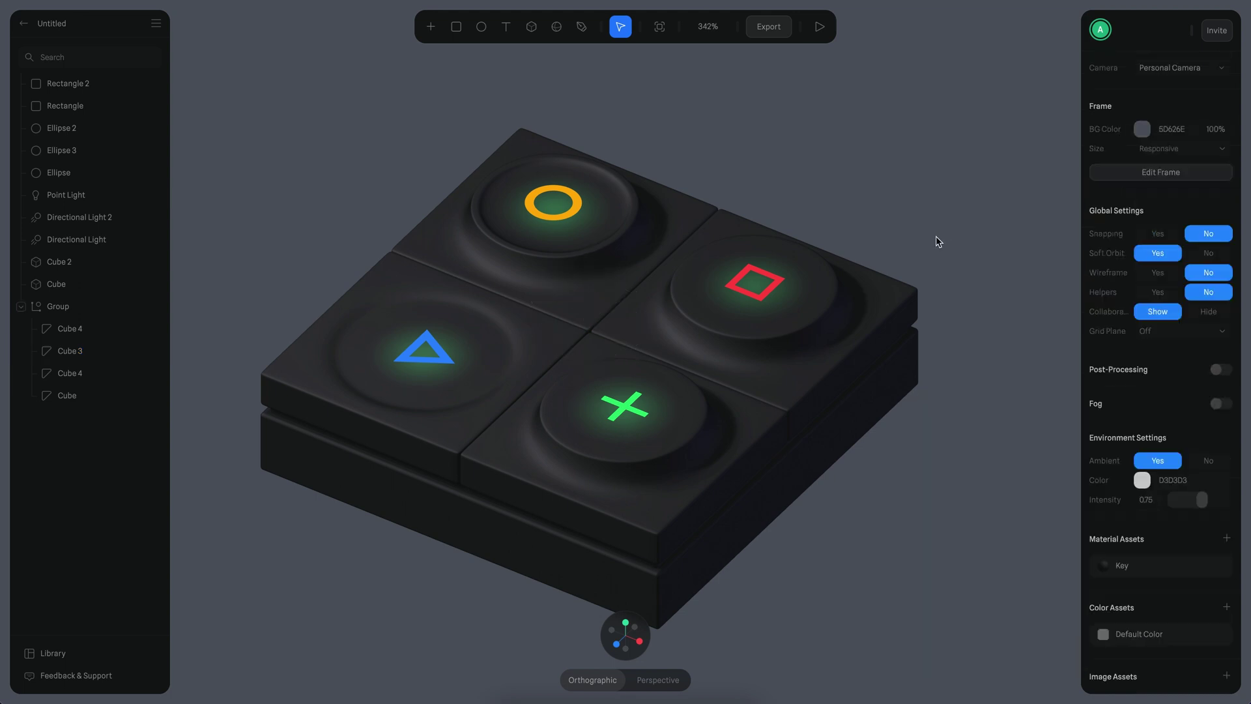
Step: Detach the back-right key's material from the shared Key asset and change its Depth ramp color to red CF2C2C
{"action": "left_click", "coordinate": [866, 319]}
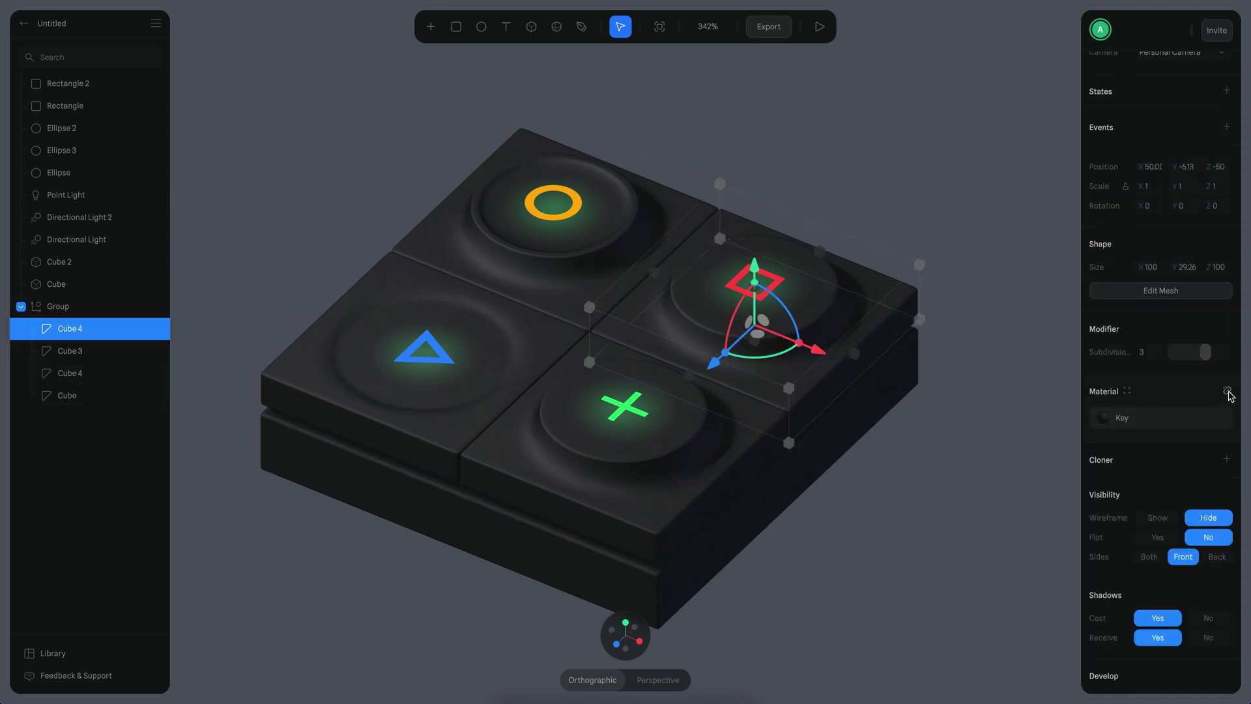
{"action": "left_click", "coordinate": [1228, 391]}
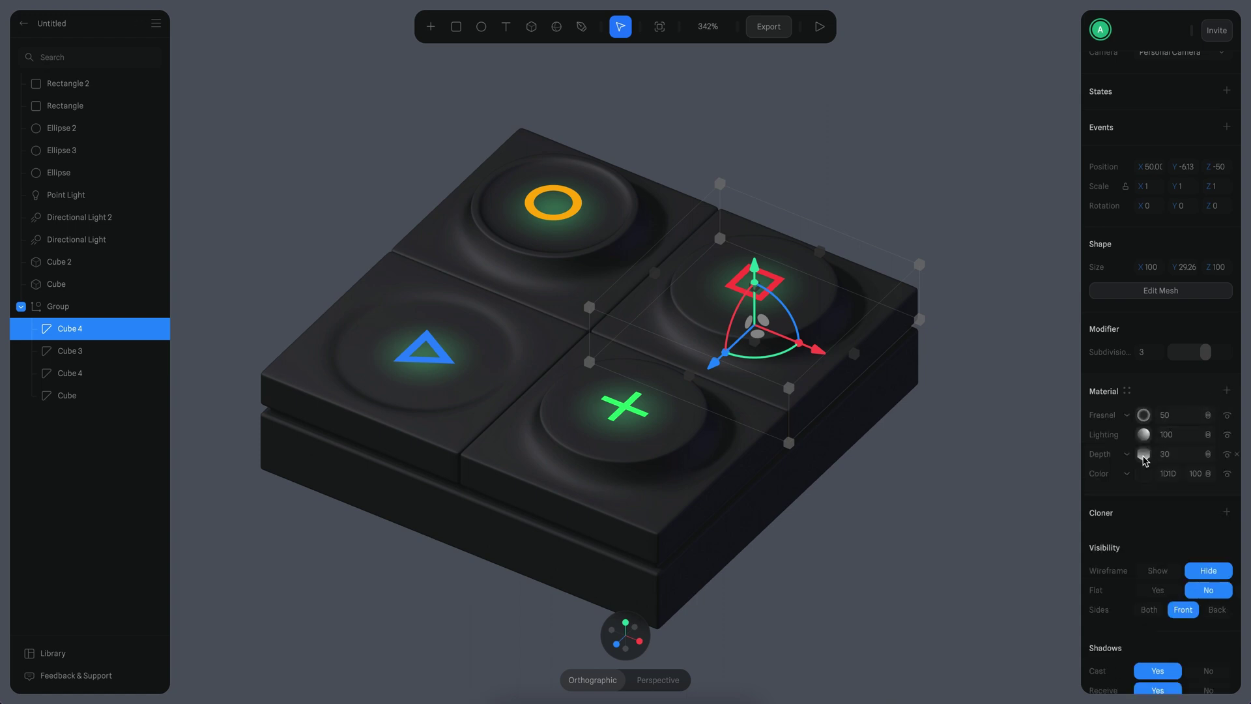
{"action": "left_click", "coordinate": [1143, 454]}
{"action": "left_click", "coordinate": [1143, 545]}
{"action": "scroll", "coordinate": [1183, 607], "scroll_direction": "down", "scroll_amount": 2}
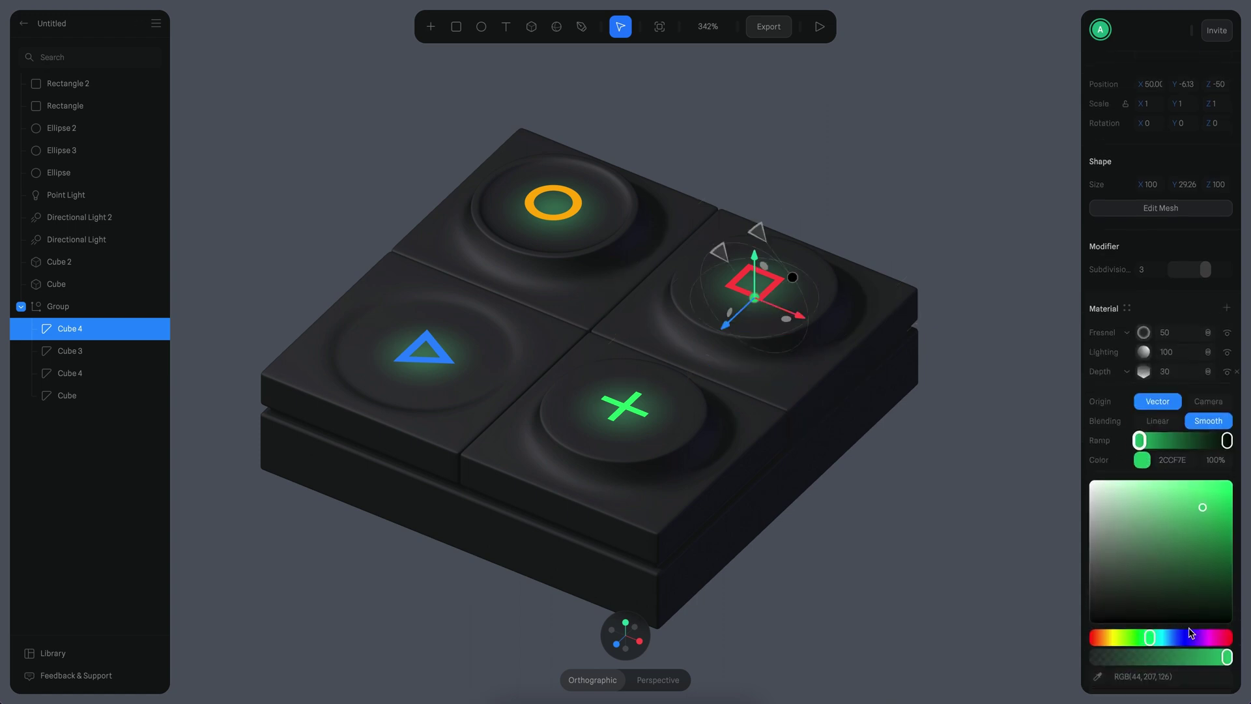
{"action": "left_click_drag", "start_coordinate": [1204, 637], "coordinate": [1247, 633]}
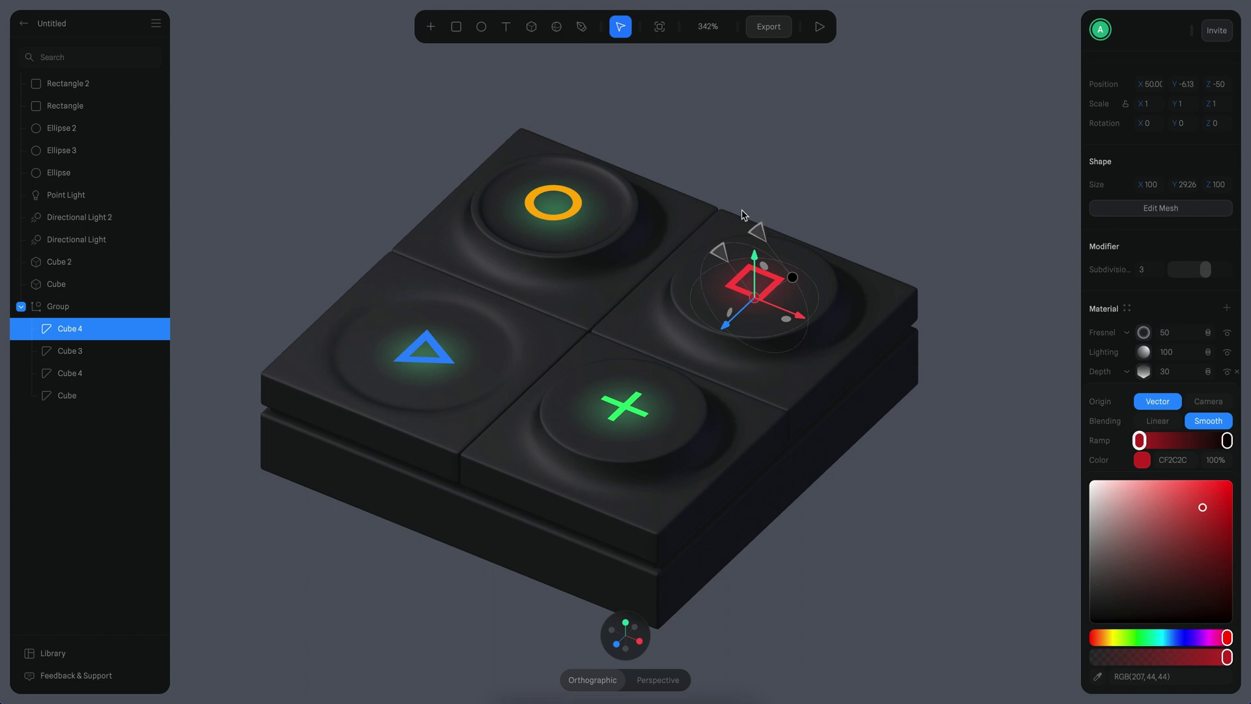
{"action": "left_click", "coordinate": [764, 215]}
Step: Detach the back-left key's material from the shared Key asset and change its Depth ramp color to a yellow-orange matching the ring symbol
{"action": "left_click", "coordinate": [578, 239]}
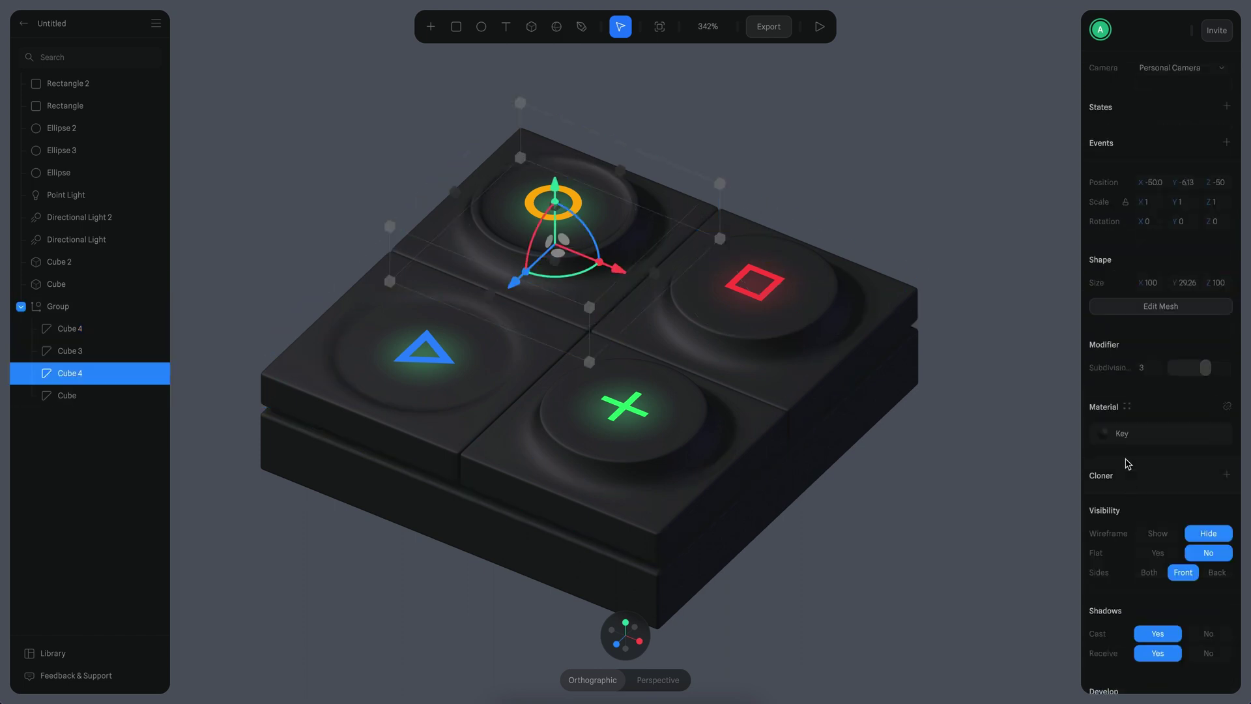
{"action": "left_click", "coordinate": [1128, 435]}
{"action": "left_click", "coordinate": [1227, 407]}
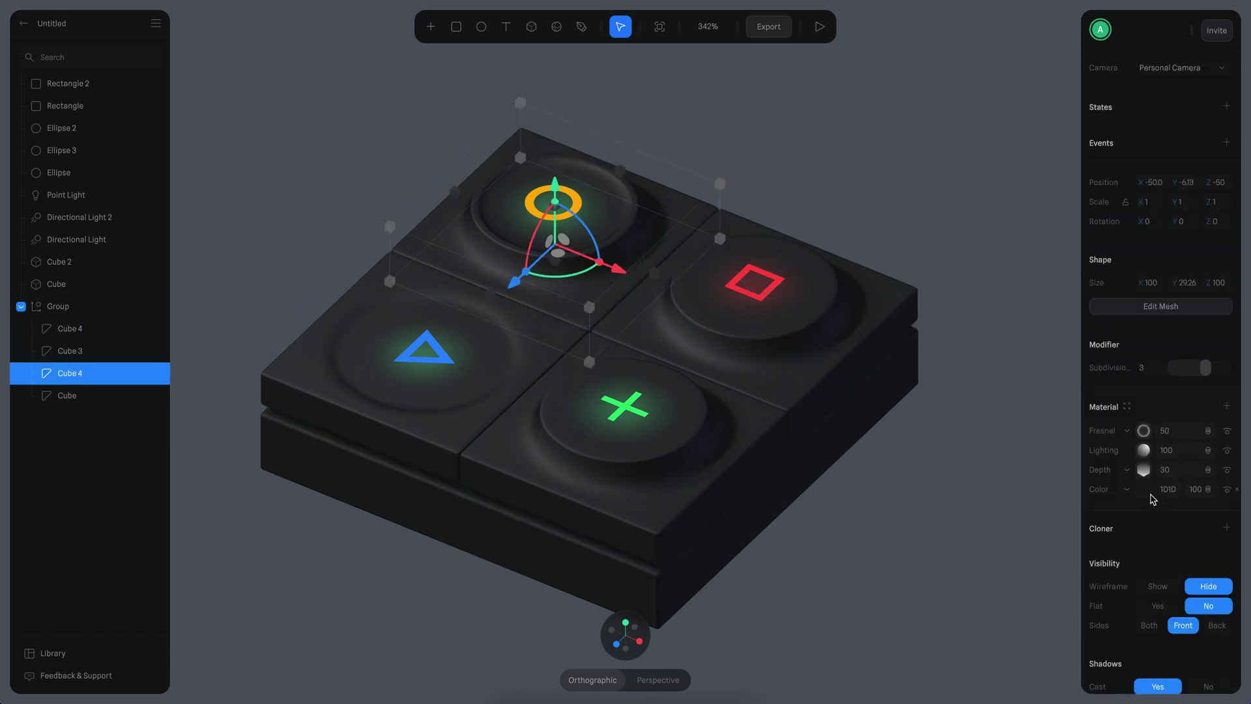
{"action": "left_click", "coordinate": [1144, 470]}
{"action": "left_click", "coordinate": [1142, 558]}
{"action": "scroll", "coordinate": [1153, 619], "scroll_direction": "down", "scroll_amount": 2}
{"action": "left_click_drag", "start_coordinate": [1156, 637], "coordinate": [1108, 637]}
{"action": "left_click", "coordinate": [1194, 522]}
{"action": "left_click_drag", "start_coordinate": [1194, 522], "coordinate": [1197, 513]}
{"action": "left_click", "coordinate": [842, 410]}
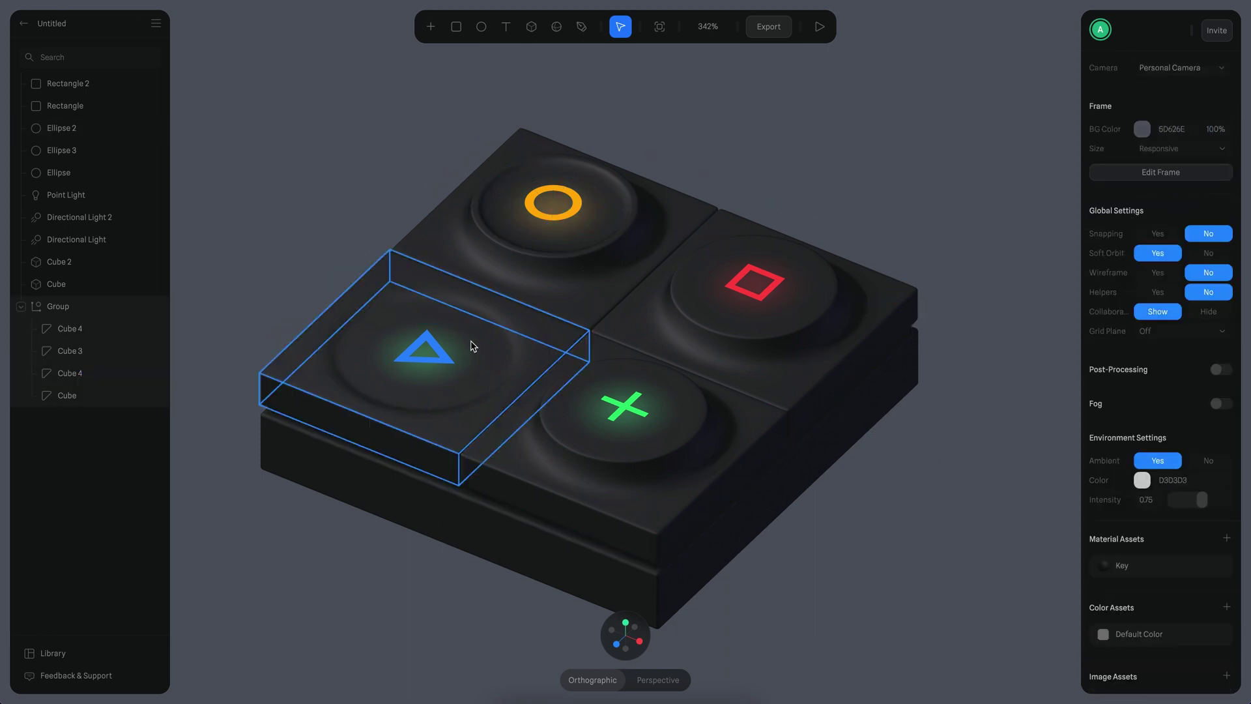
Step: Detach the front-left key's material from the shared Key asset and change its Depth ramp color to blue 4579DB
{"action": "left_click", "coordinate": [473, 347]}
{"action": "left_click", "coordinate": [1227, 406]}
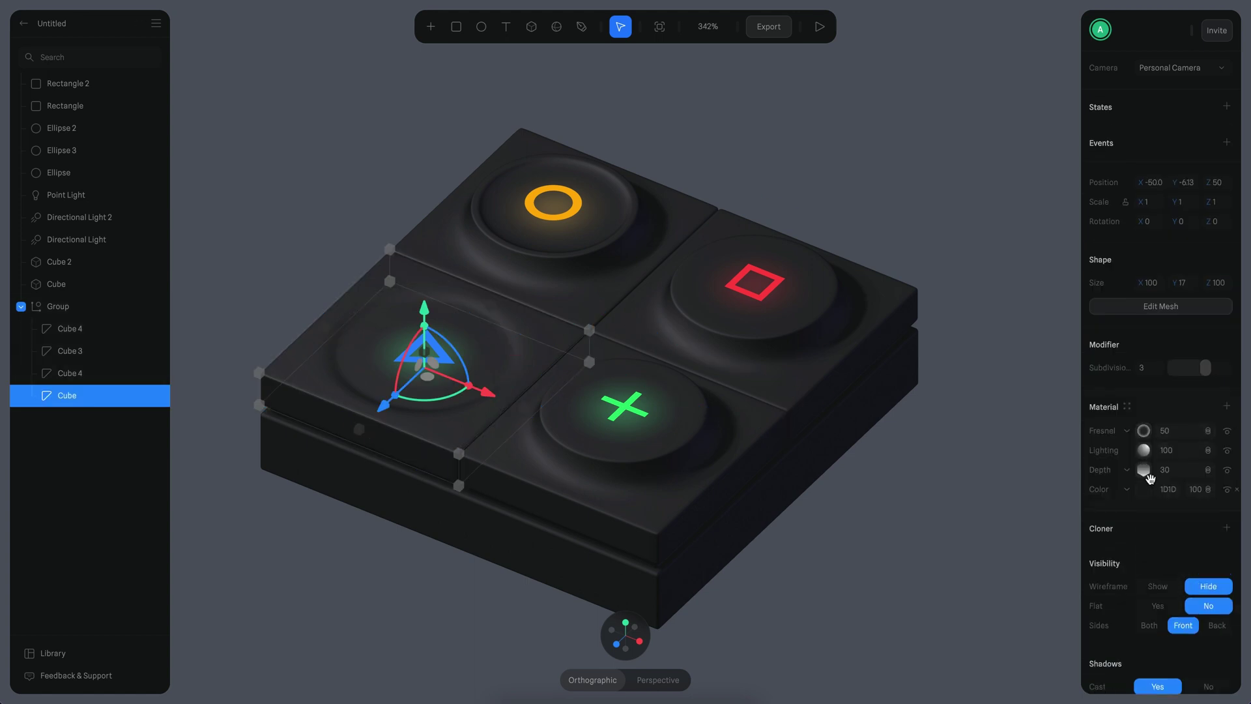
{"action": "left_click", "coordinate": [1145, 473]}
{"action": "left_click", "coordinate": [1142, 558]}
{"action": "scroll", "coordinate": [1166, 587], "scroll_direction": "down", "scroll_amount": 3}
{"action": "left_click", "coordinate": [1177, 637]}
{"action": "left_click_drag", "start_coordinate": [1176, 637], "coordinate": [1175, 637]}
{"action": "left_click_drag", "start_coordinate": [1198, 509], "coordinate": [1187, 502]}
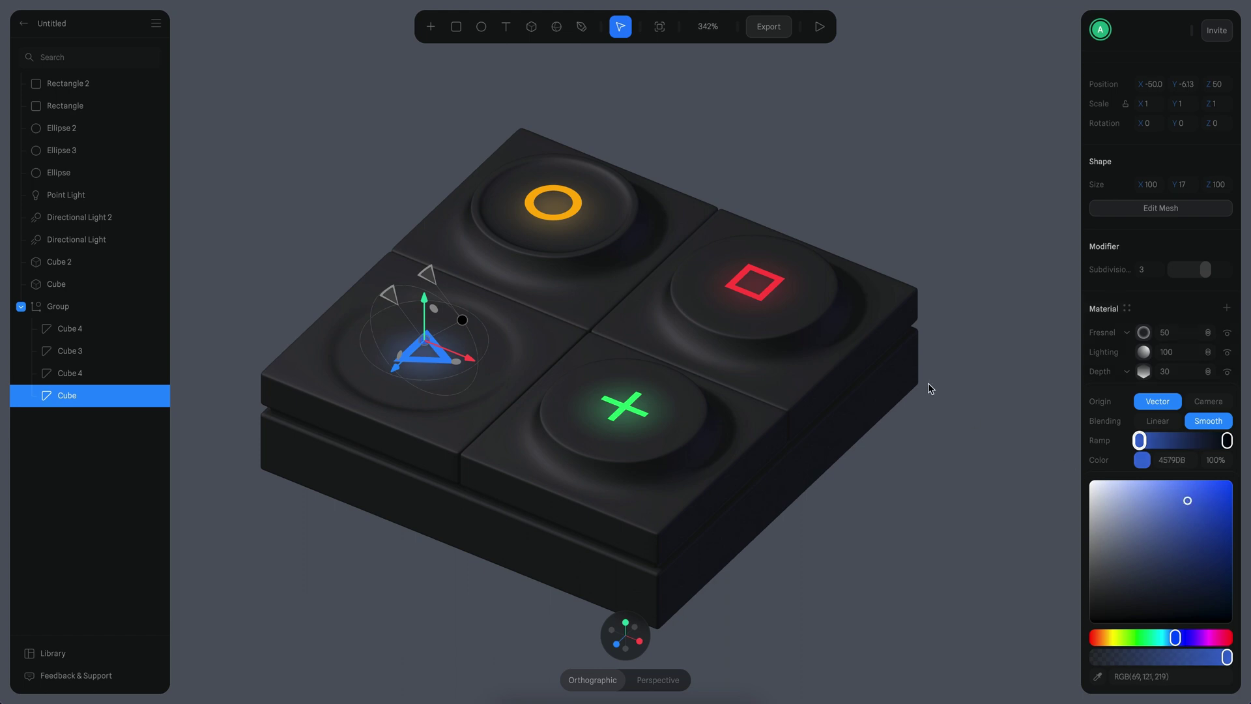
{"action": "key", "text": "Escape"}
Step: Nudge the yellow ring symbol's position on the back-left key
{"action": "left_click", "coordinate": [579, 204]}
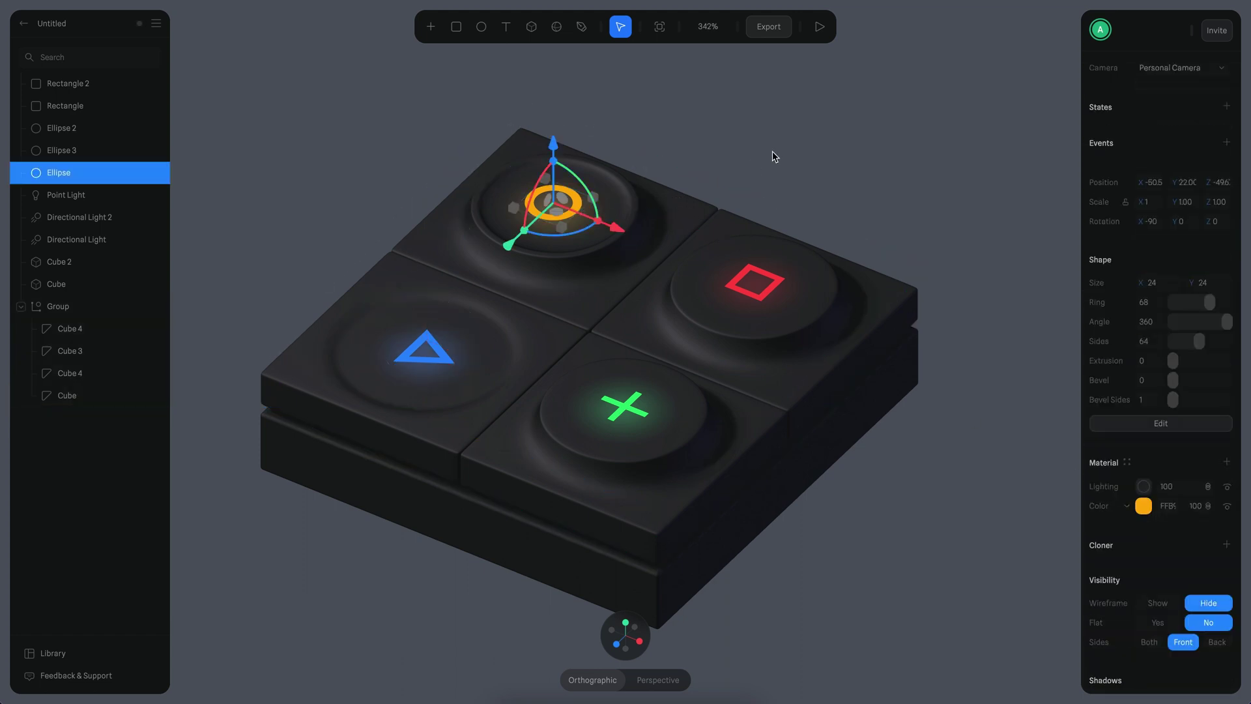
{"action": "middle_click_drag", "start_coordinate": [702, 150], "coordinate": [740, 268]}
{"action": "scroll", "coordinate": [623, 337], "scroll_direction": "up", "scroll_amount": 5}
{"action": "left_click_drag", "start_coordinate": [539, 209], "coordinate": [542, 230]}
{"action": "scroll", "coordinate": [548, 232], "scroll_direction": "down", "scroll_amount": 4}
{"action": "left_click", "coordinate": [762, 214]}
{"action": "scroll", "coordinate": [810, 277], "scroll_direction": "down", "scroll_amount": 5}
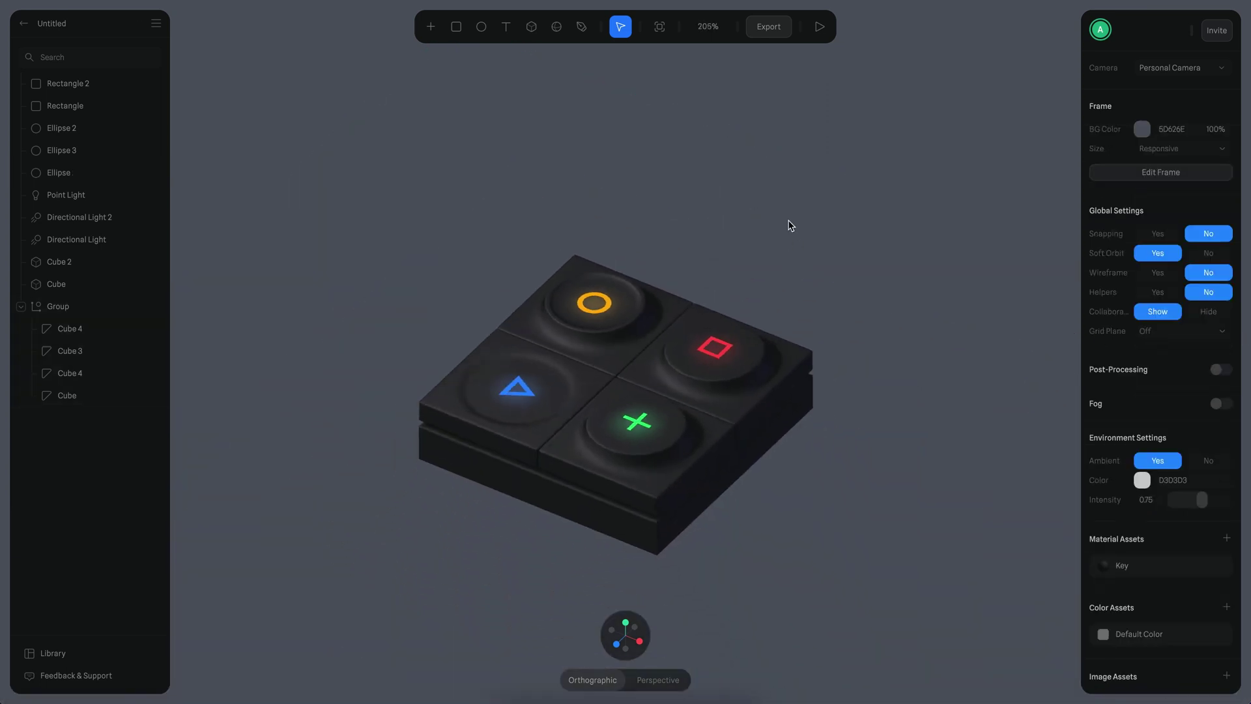
Step: Darken the frame's background color to 434854
{"action": "scroll", "coordinate": [817, 216], "scroll_direction": "up", "scroll_amount": 1}
{"action": "left_click", "coordinate": [1143, 153]}
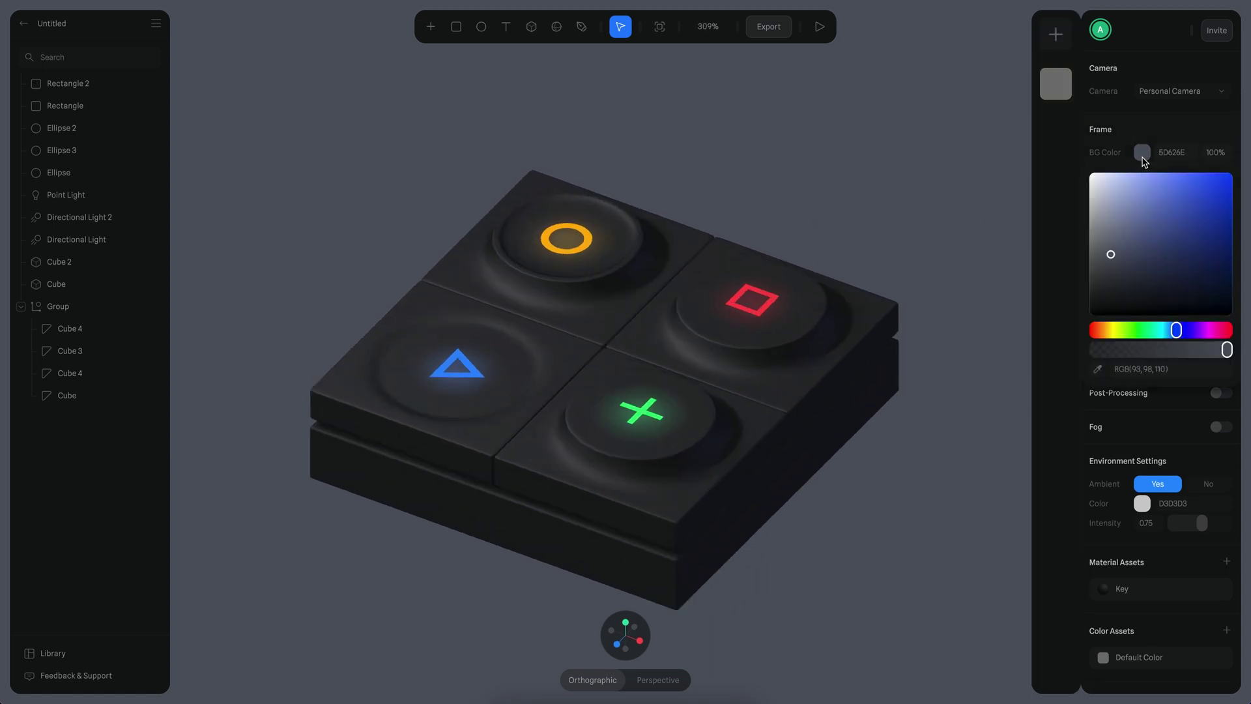
{"action": "left_click_drag", "start_coordinate": [1122, 263], "coordinate": [1118, 268]}
{"action": "left_click", "coordinate": [928, 360]}
{"action": "scroll", "coordinate": [928, 360], "scroll_direction": "down", "scroll_amount": 2}
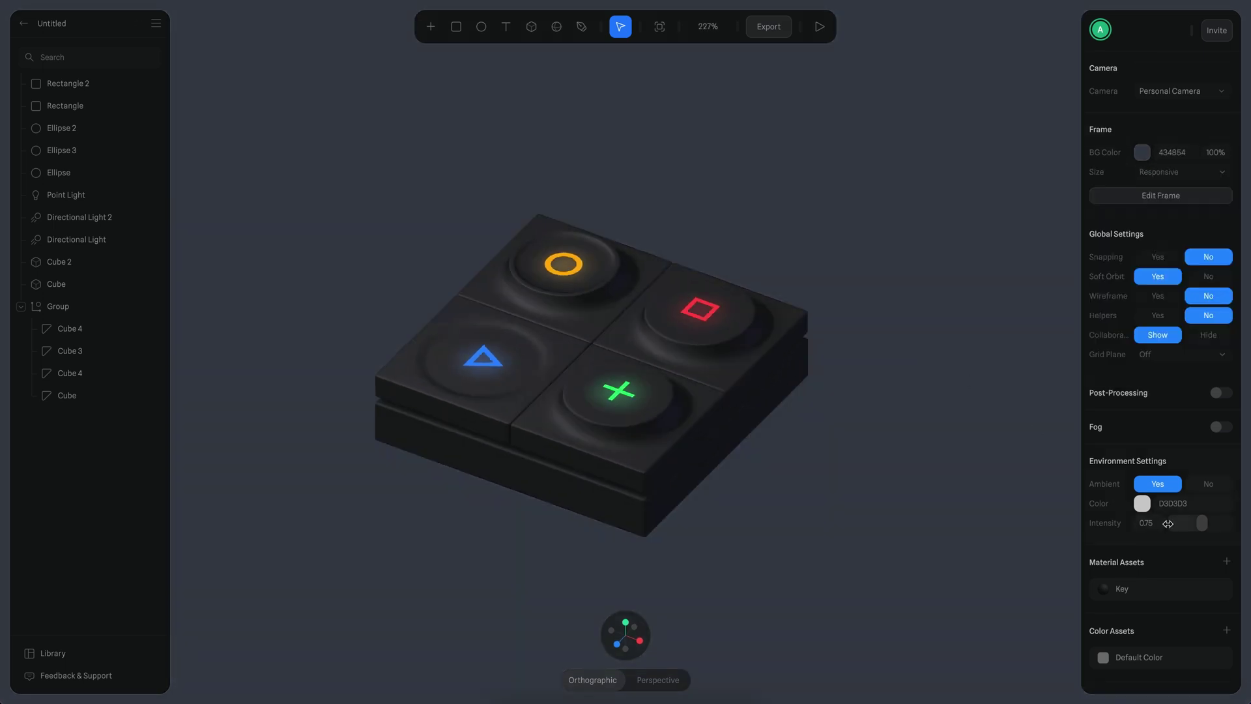
Step: Set the ambient environment color to 8F99DA and darken the frame's background color to 3B3F4A
{"action": "left_click", "coordinate": [1143, 503]}
{"action": "left_click", "coordinate": [1177, 657]}
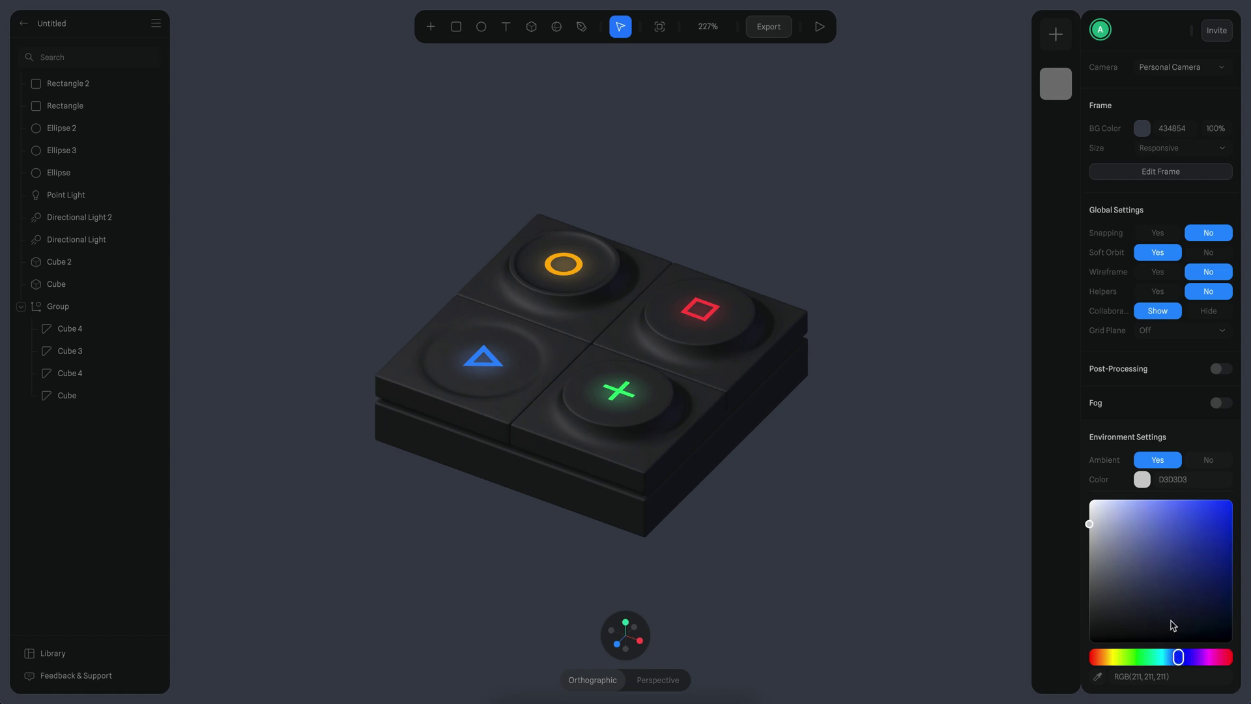
{"action": "left_click", "coordinate": [1137, 521]}
{"action": "scroll", "coordinate": [915, 484], "scroll_direction": "up", "scroll_amount": 1}
{"action": "left_click_drag", "start_coordinate": [883, 490], "coordinate": [879, 486], "text": "alt"}
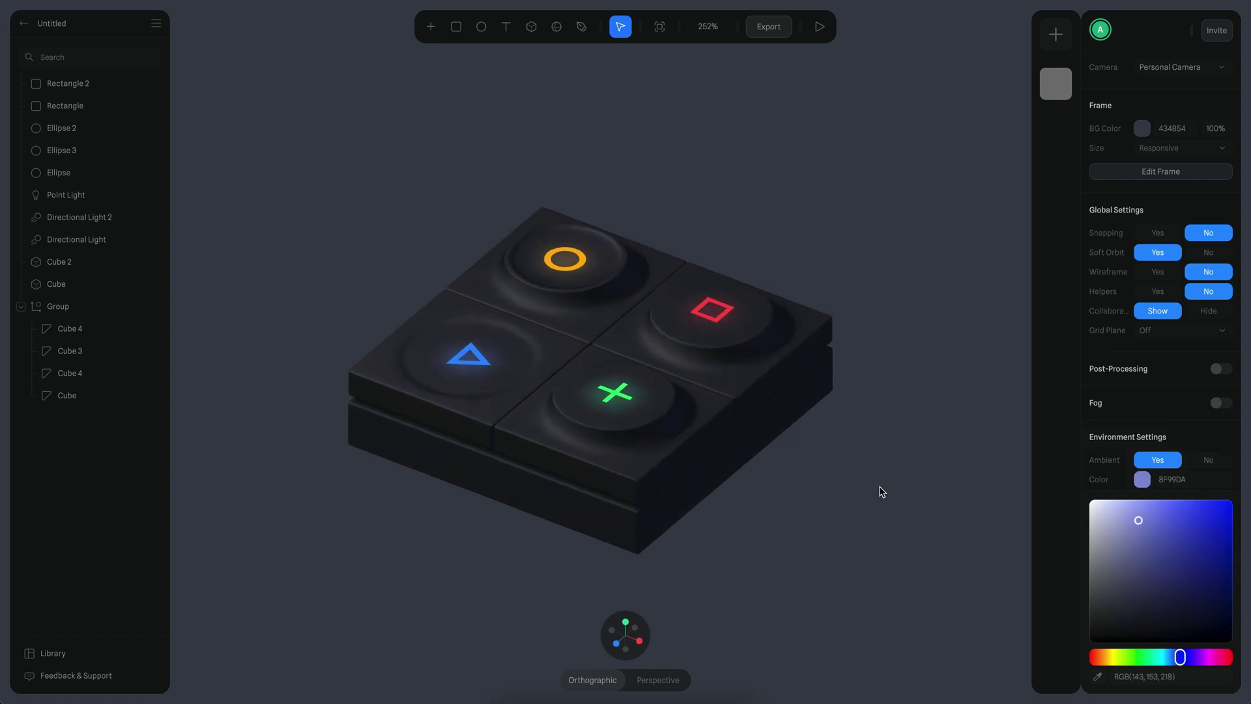
{"action": "left_click", "coordinate": [875, 485]}
{"action": "left_click", "coordinate": [1143, 129]}
{"action": "left_click_drag", "start_coordinate": [1118, 248], "coordinate": [1119, 254]}
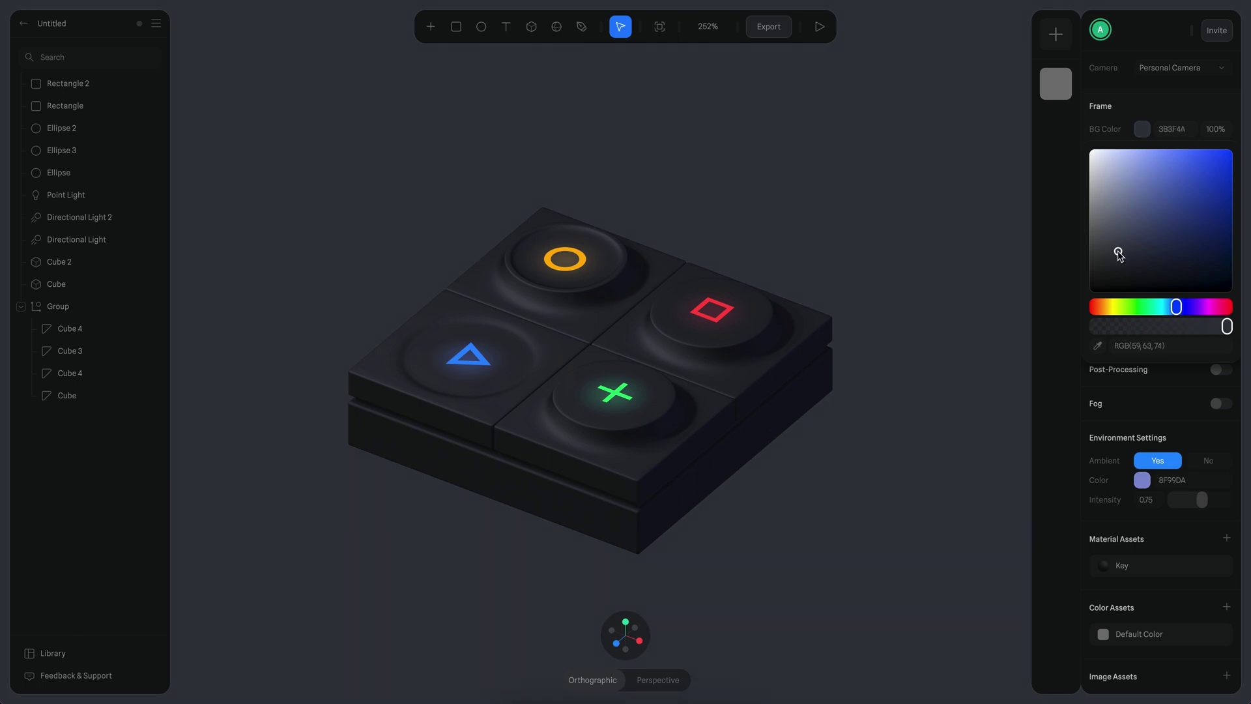
Step: Ungroup the group holding the four key meshes
{"action": "right_click", "coordinate": [72, 308]}
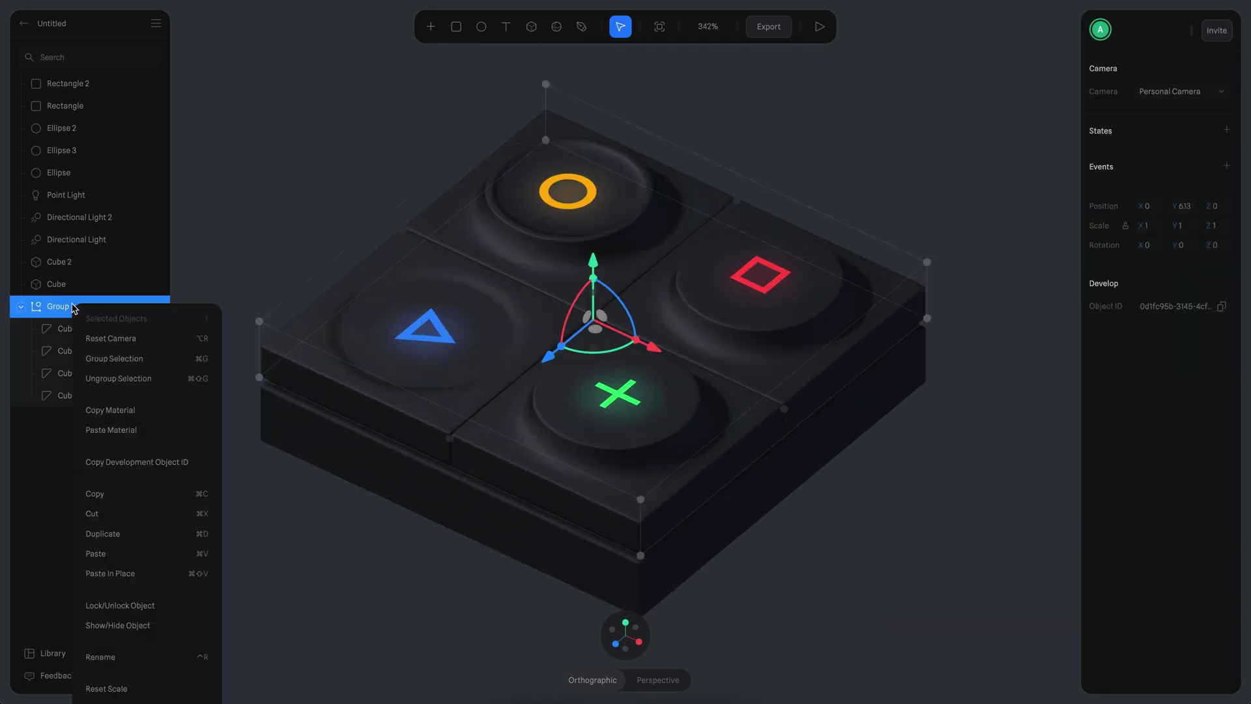
{"action": "left_click", "coordinate": [134, 379]}
{"action": "left_click", "coordinate": [885, 483]}
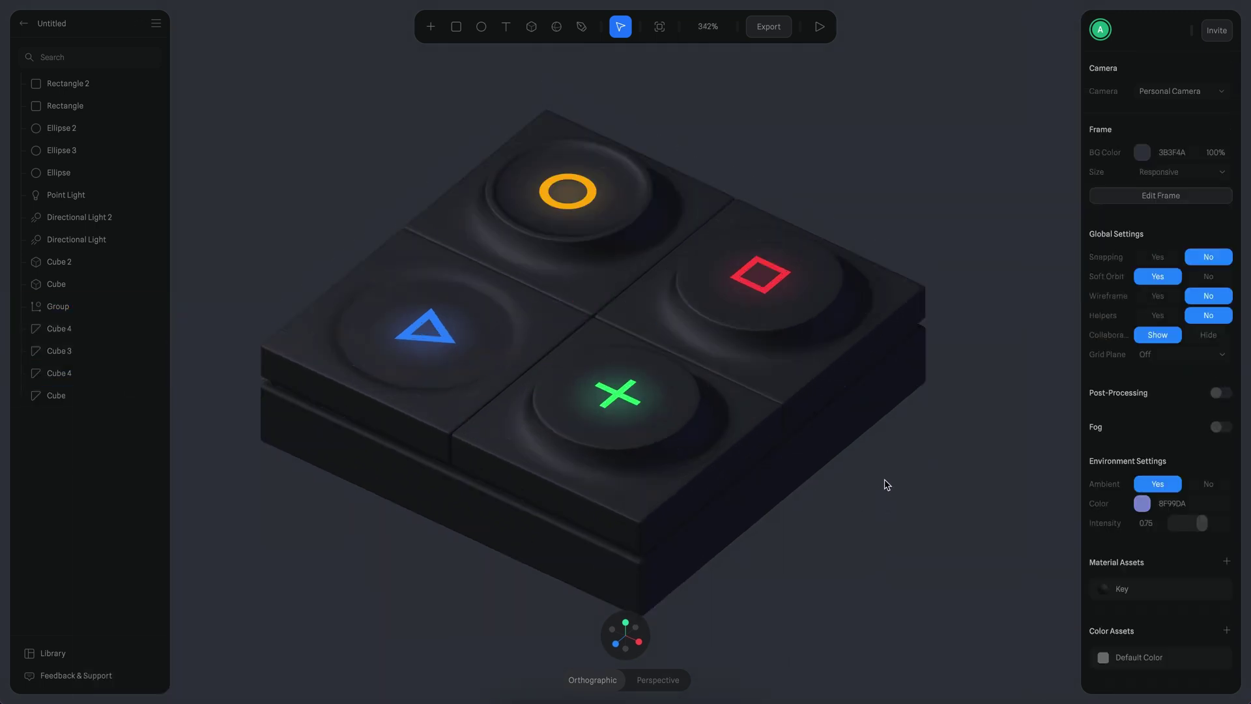
Step: Group the back-right key with its red square symbol
{"action": "left_click", "coordinate": [808, 364]}
{"action": "left_click", "coordinate": [787, 281], "text": "shift"}
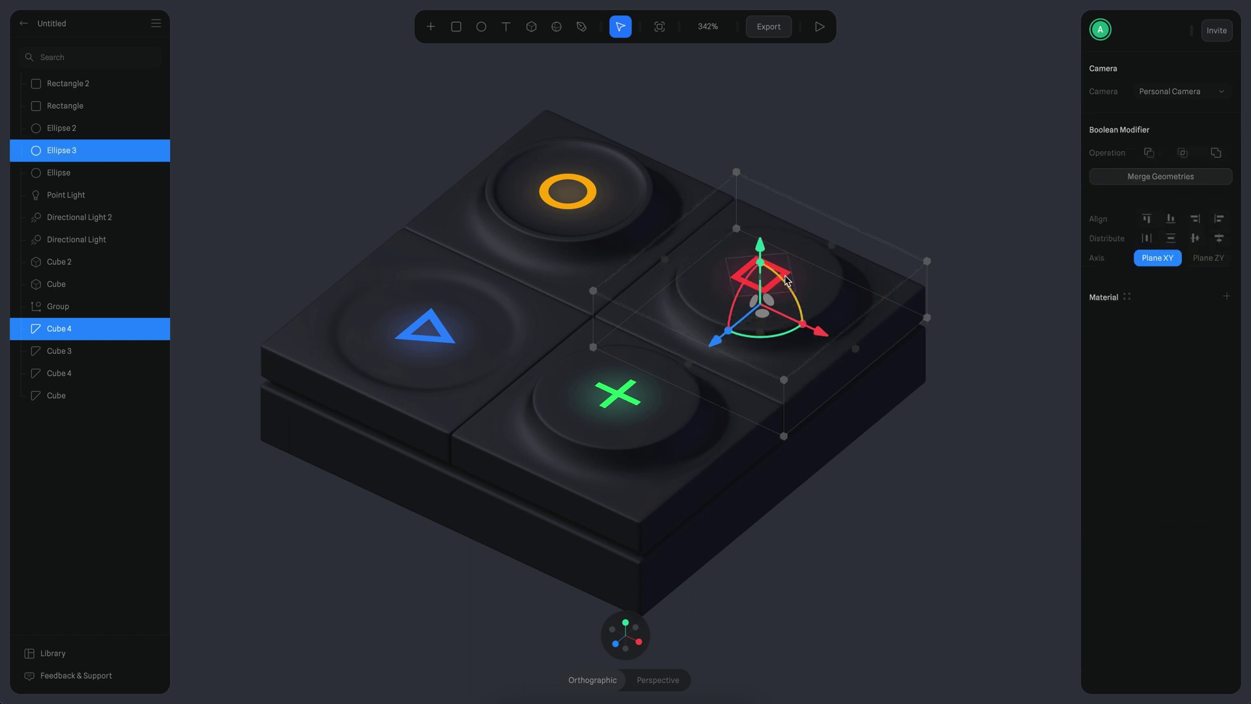
{"action": "key", "text": "ctrl+g"}
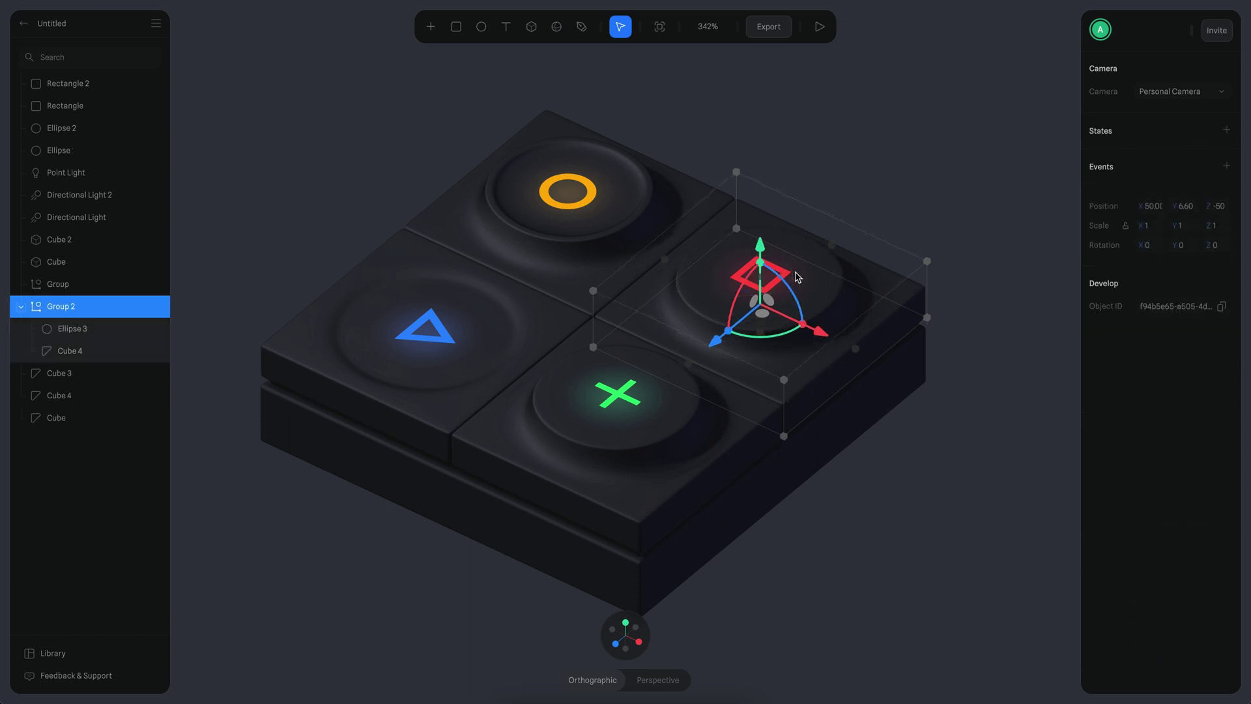
{"action": "key", "text": "Escape"}
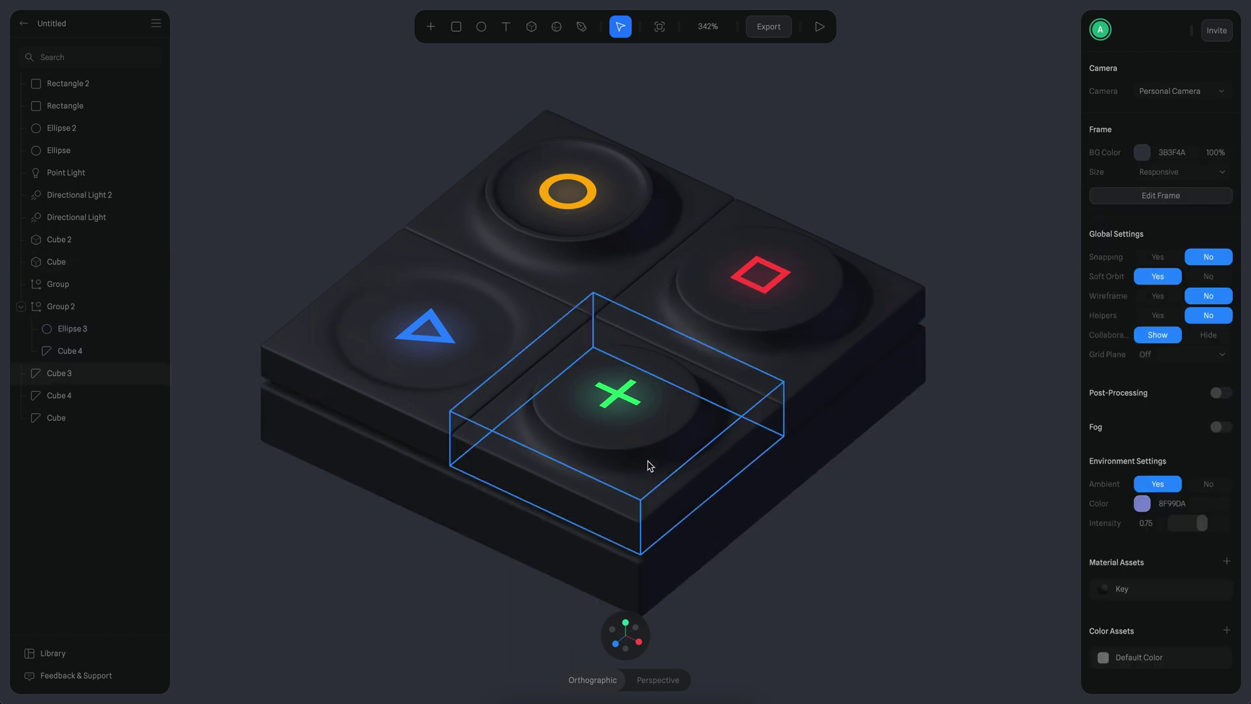
Step: Group the front-right key with the two rectangles forming its green cross symbol
{"action": "left_click", "coordinate": [641, 474]}
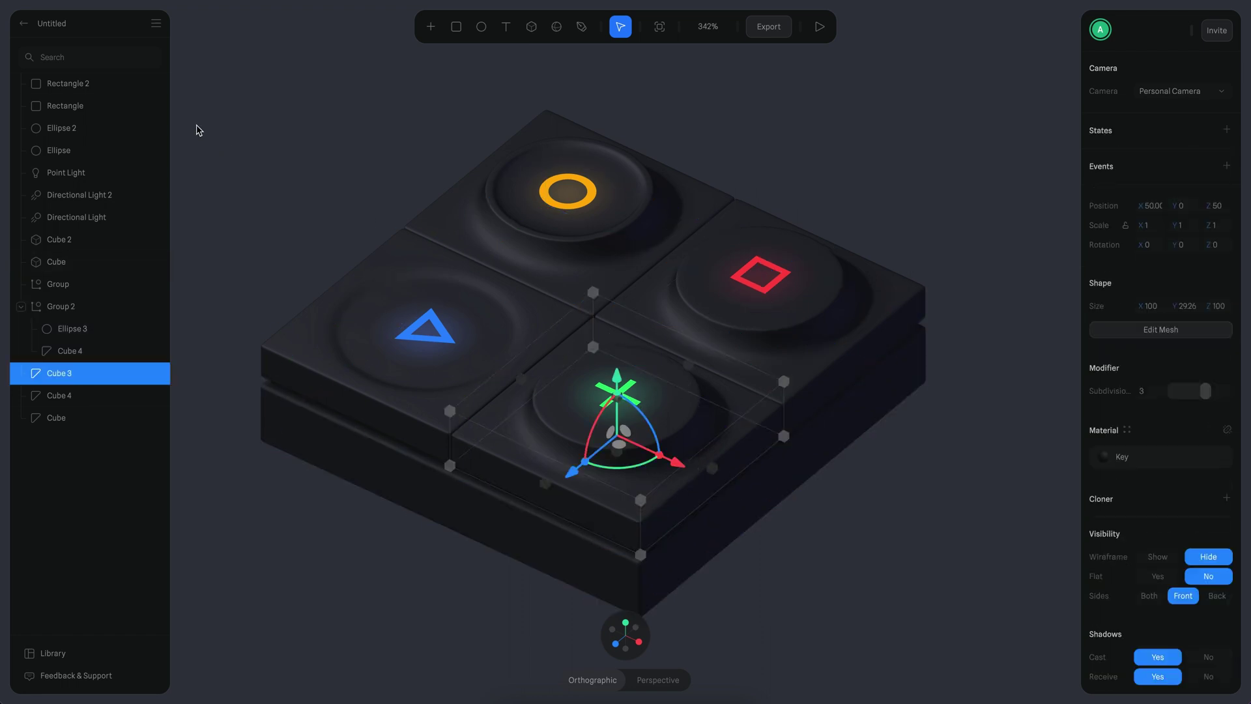
{"action": "left_click", "coordinate": [65, 106], "text": "shift"}
{"action": "left_click", "coordinate": [68, 83], "text": "shift"}
{"action": "key", "text": "ctrl+g"}
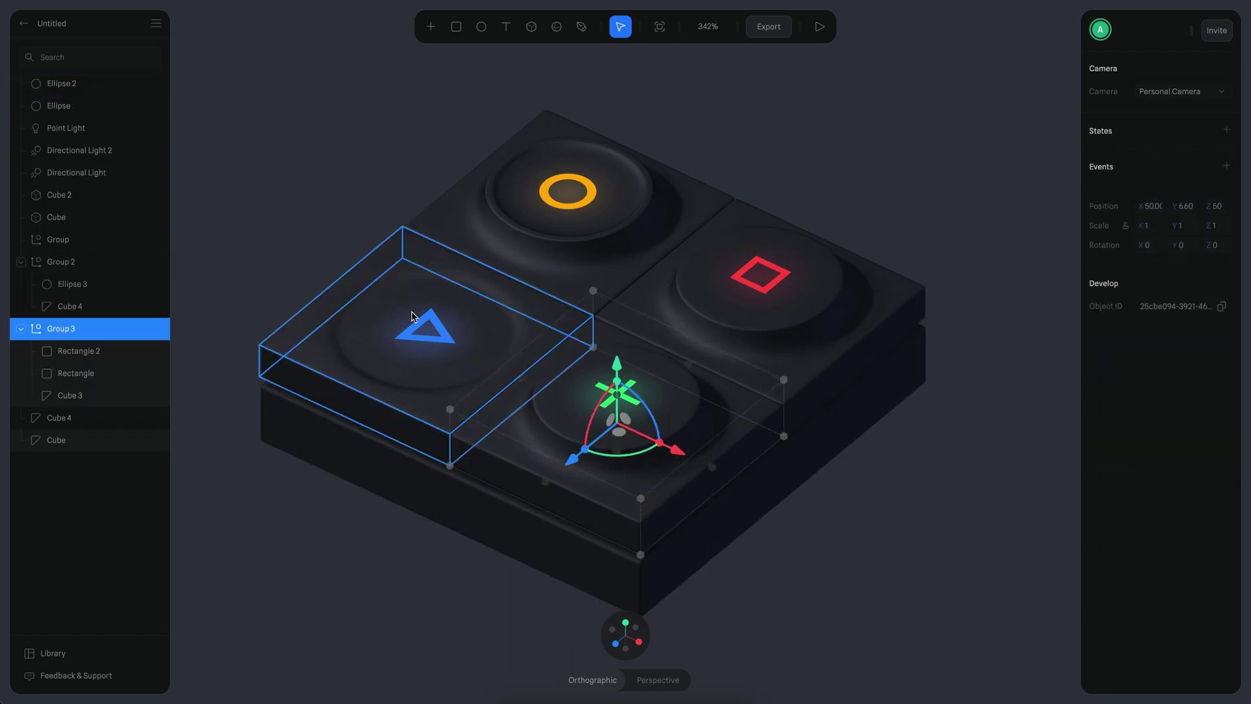
Step: Group the front-left key with its blue triangle, and the back-left key with its yellow ring
{"action": "left_click", "coordinate": [414, 386]}
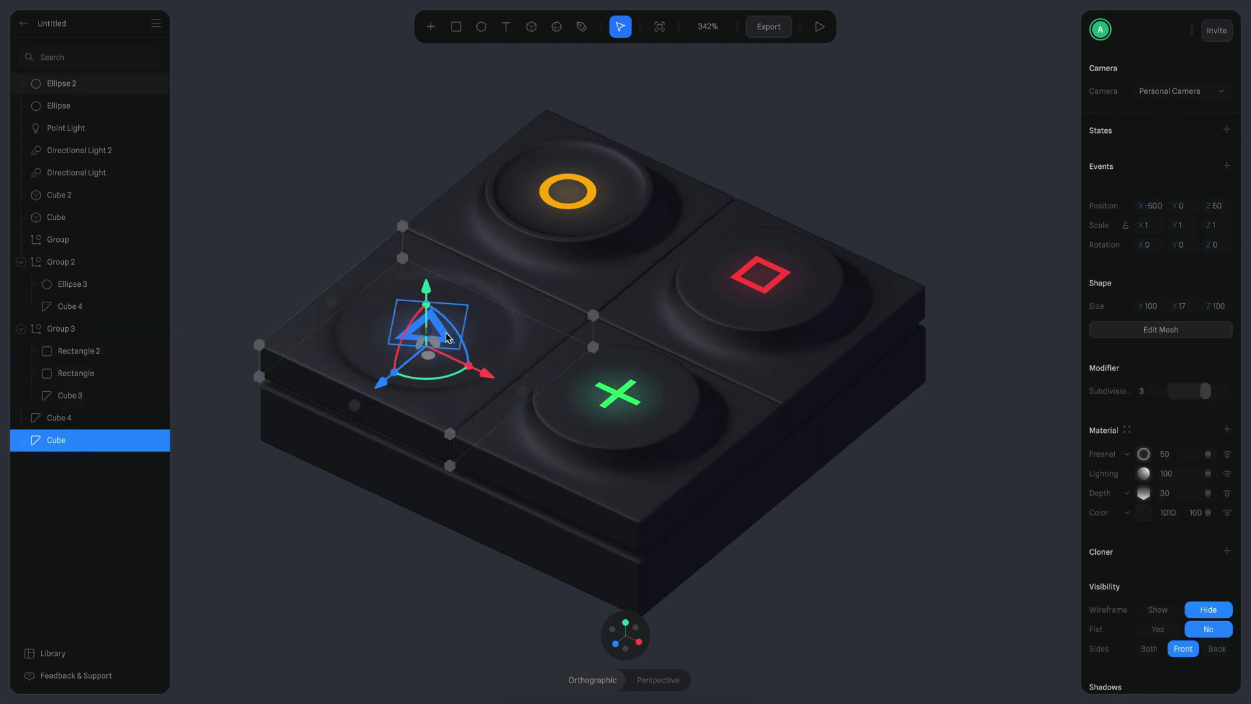
{"action": "left_click", "coordinate": [448, 335], "text": "shift"}
{"action": "key", "text": "ctrl+g"}
{"action": "left_click", "coordinate": [559, 250]}
{"action": "left_click", "coordinate": [551, 191], "text": "shift"}
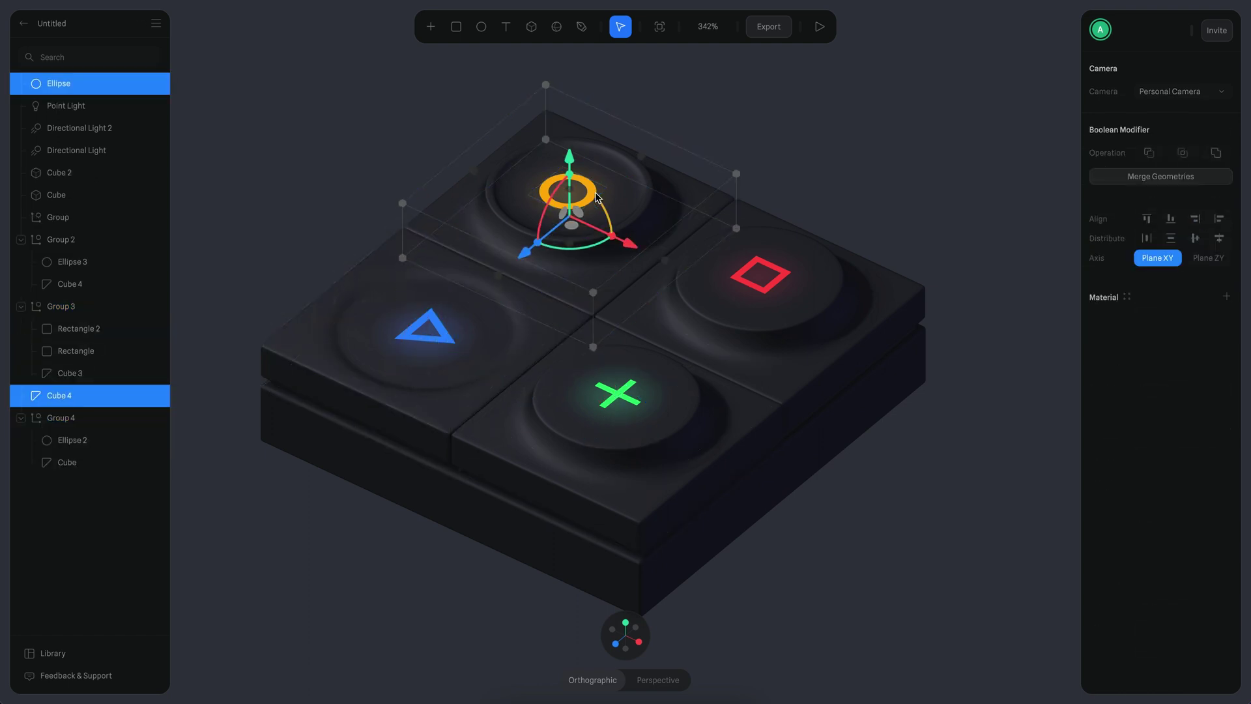
{"action": "key", "text": "ctrl+g"}
Step: Rename the ring key's group as Yellow and the cross key's group as Green
{"action": "double_click", "coordinate": [98, 375]}
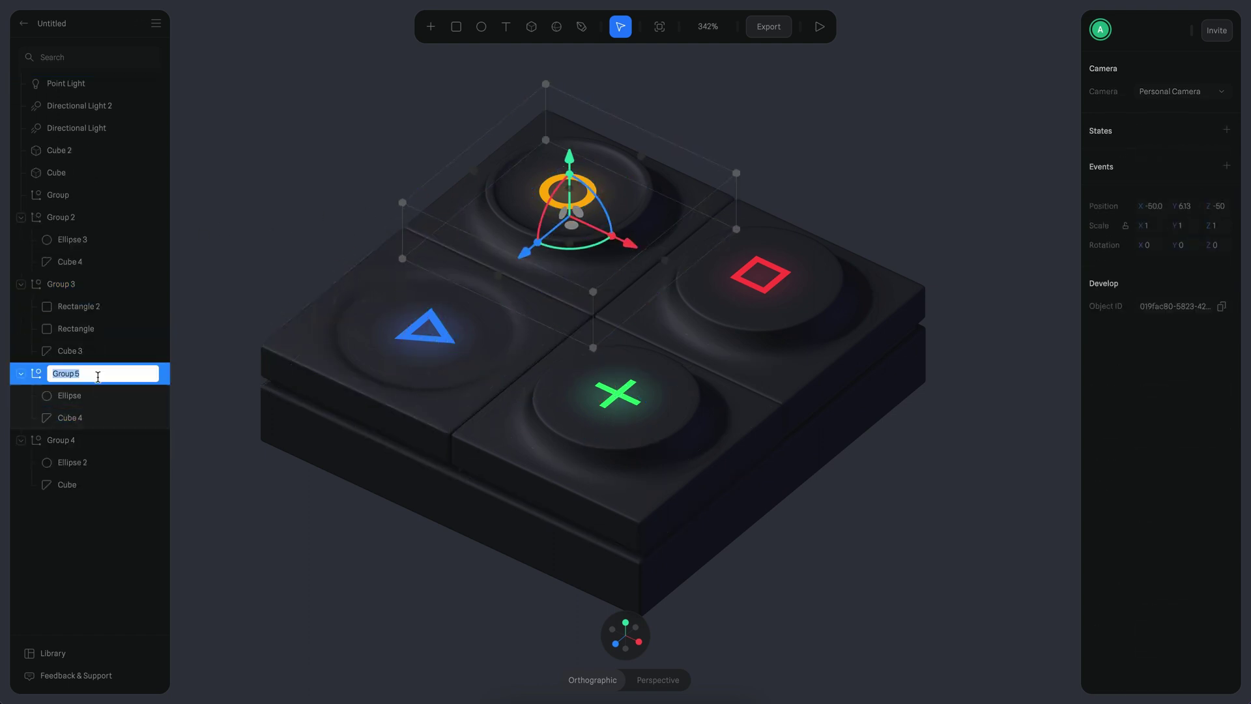
{"action": "type", "text": "yellow"}
{"action": "key", "text": "Return"}
{"action": "double_click", "coordinate": [74, 283]}
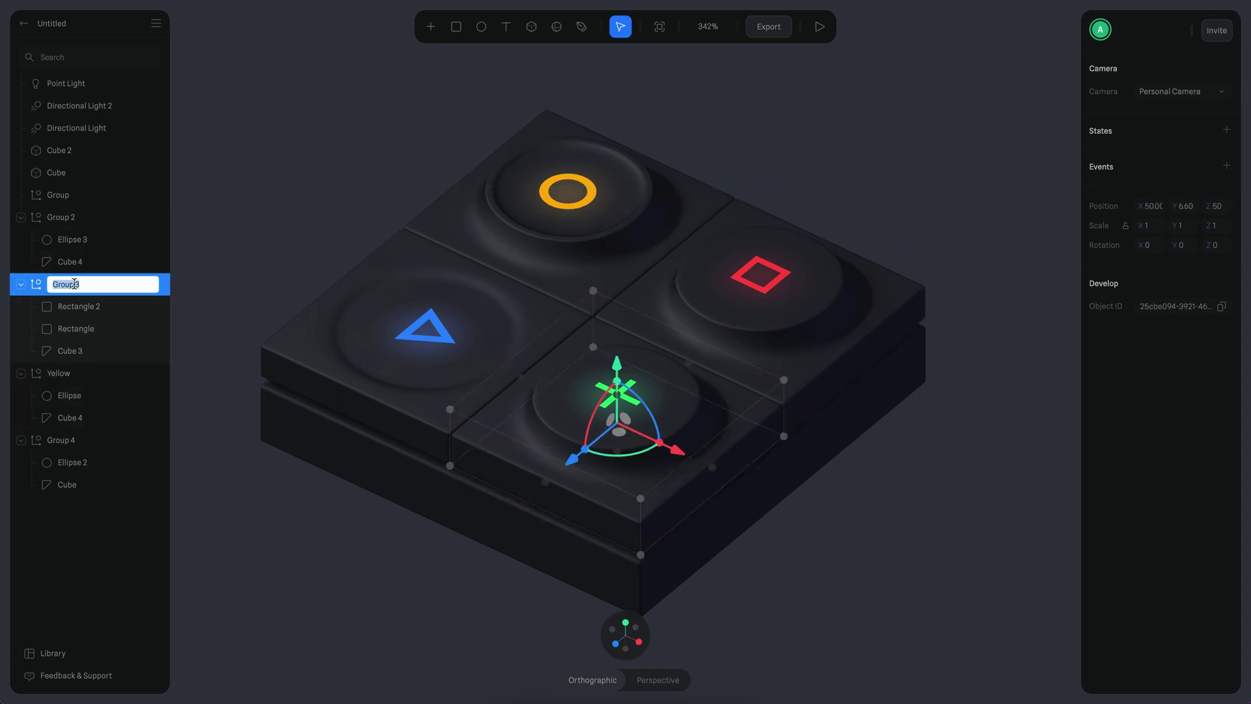
{"action": "type", "text": "gr"}
{"action": "type", "text": "n"}
{"action": "key", "text": "Return"}
Step: Rename the square key's group as Red and the triangle key's group as Blue
{"action": "left_click", "coordinate": [65, 219]}
{"action": "double_click", "coordinate": [65, 219]}
{"action": "type", "text": "Red"}
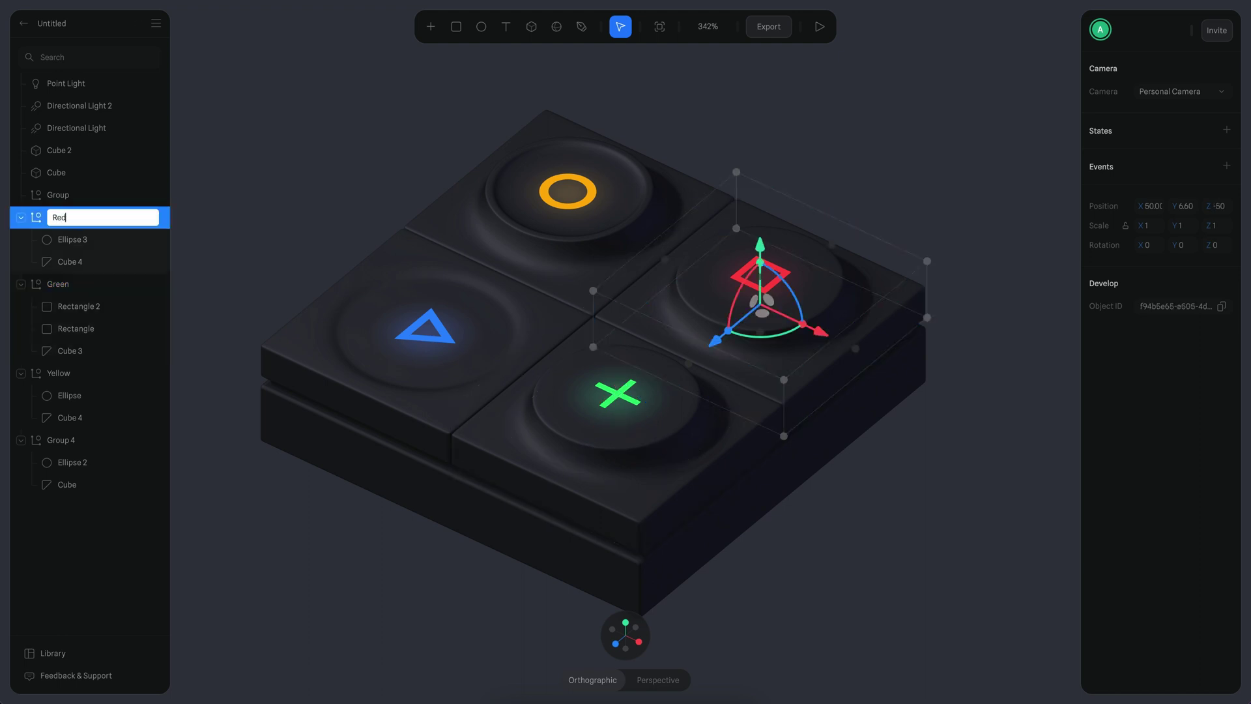
{"action": "key", "text": "Return"}
{"action": "double_click", "coordinate": [68, 440]}
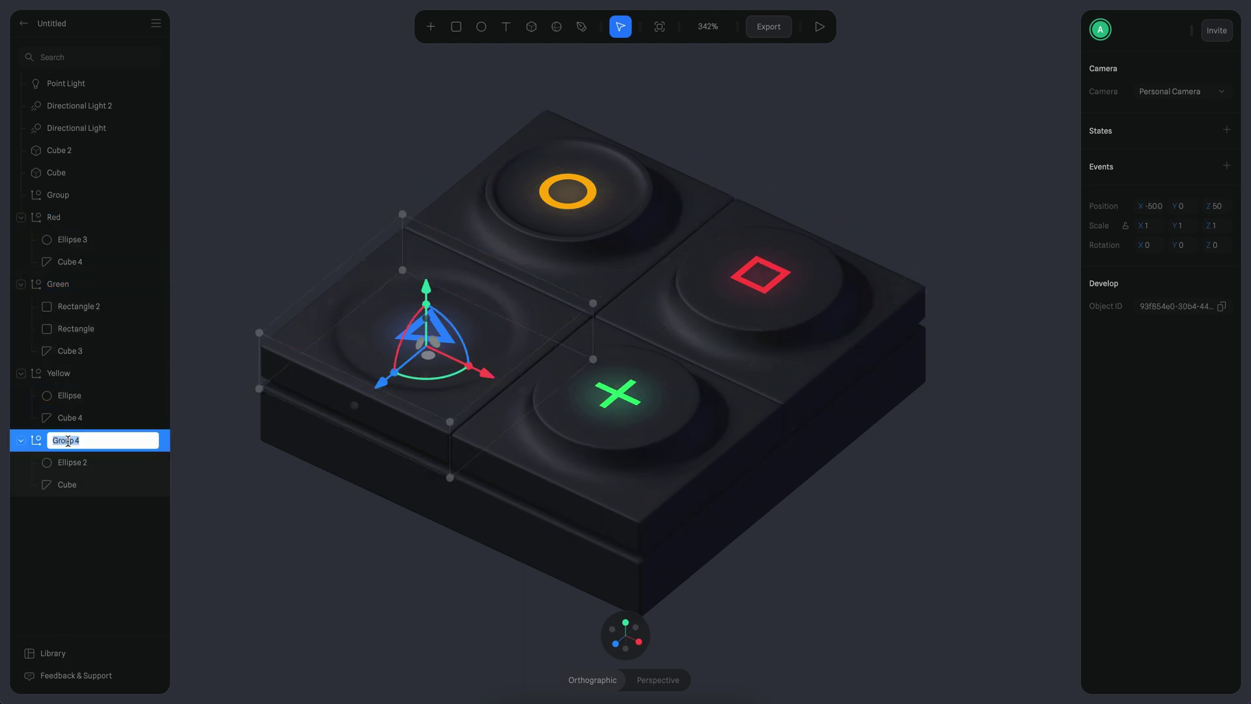
{"action": "type", "text": "Blue"}
{"action": "key", "text": "Return"}
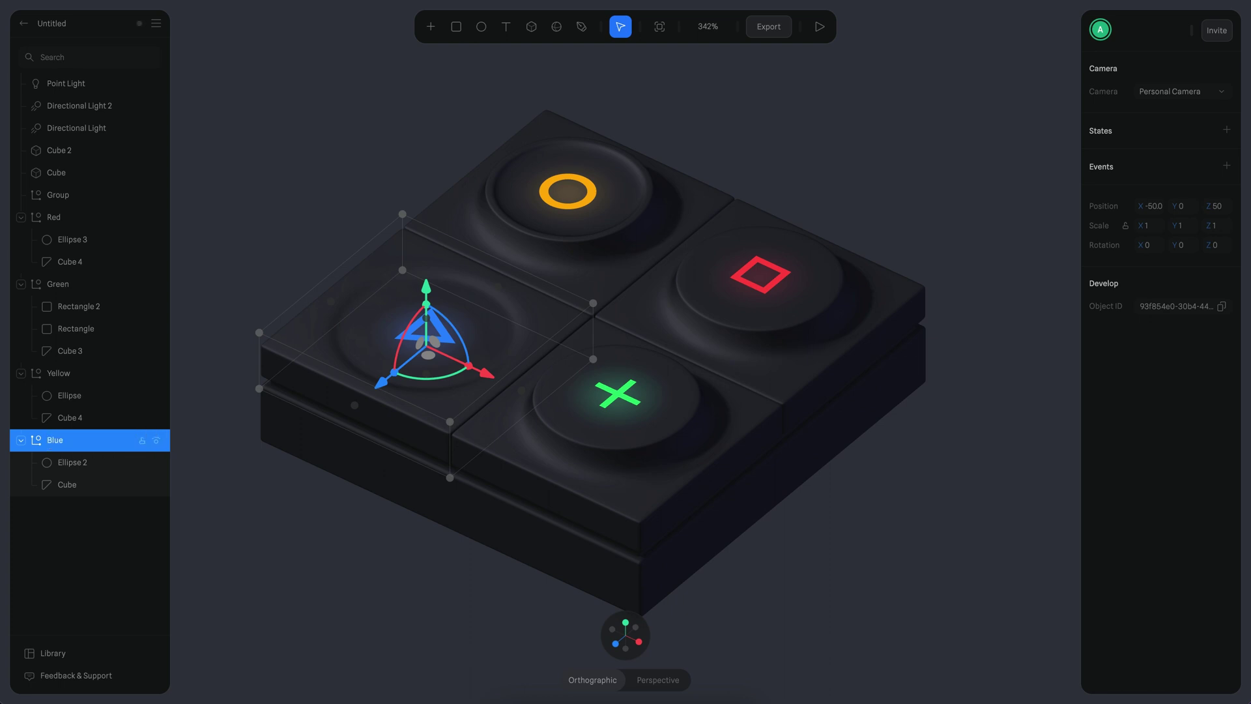
{"action": "left_click", "coordinate": [858, 452]}
Step: Reduce the Lighting layer's opacity to 60 in the shared Key material asset, starting from the green key
{"action": "scroll", "coordinate": [834, 460], "scroll_direction": "down", "scroll_amount": 2}
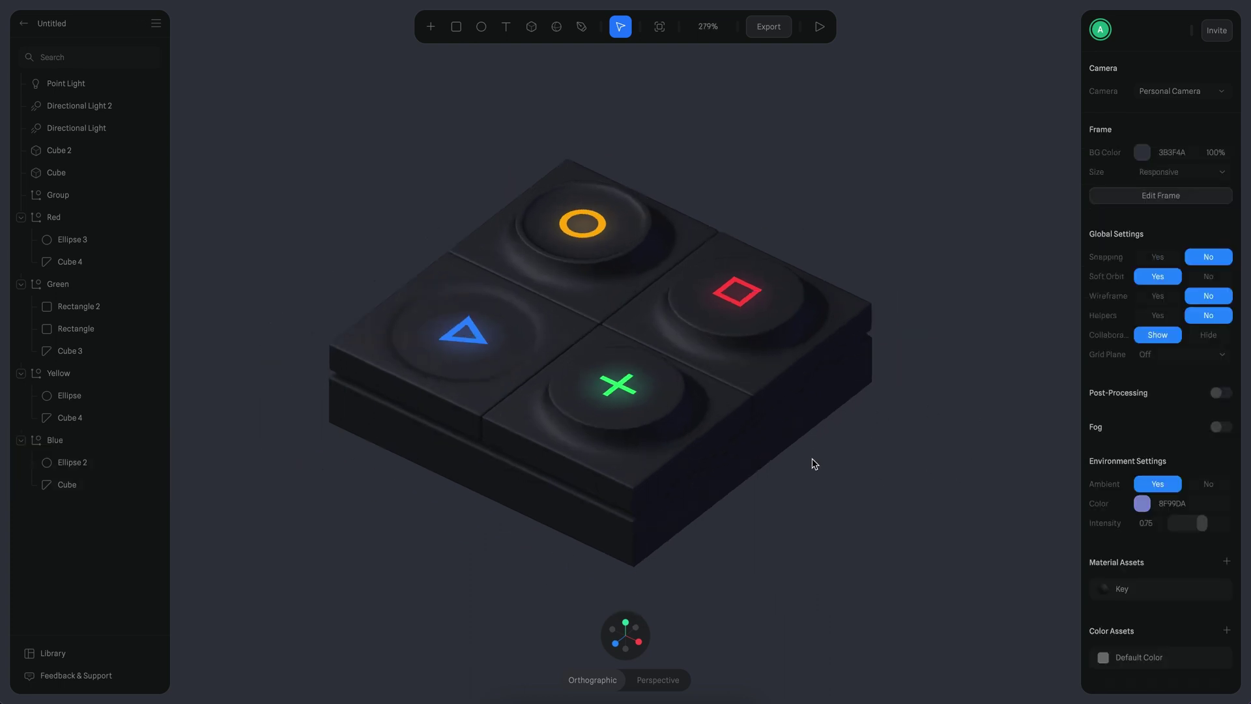
{"action": "left_click", "coordinate": [736, 425]}
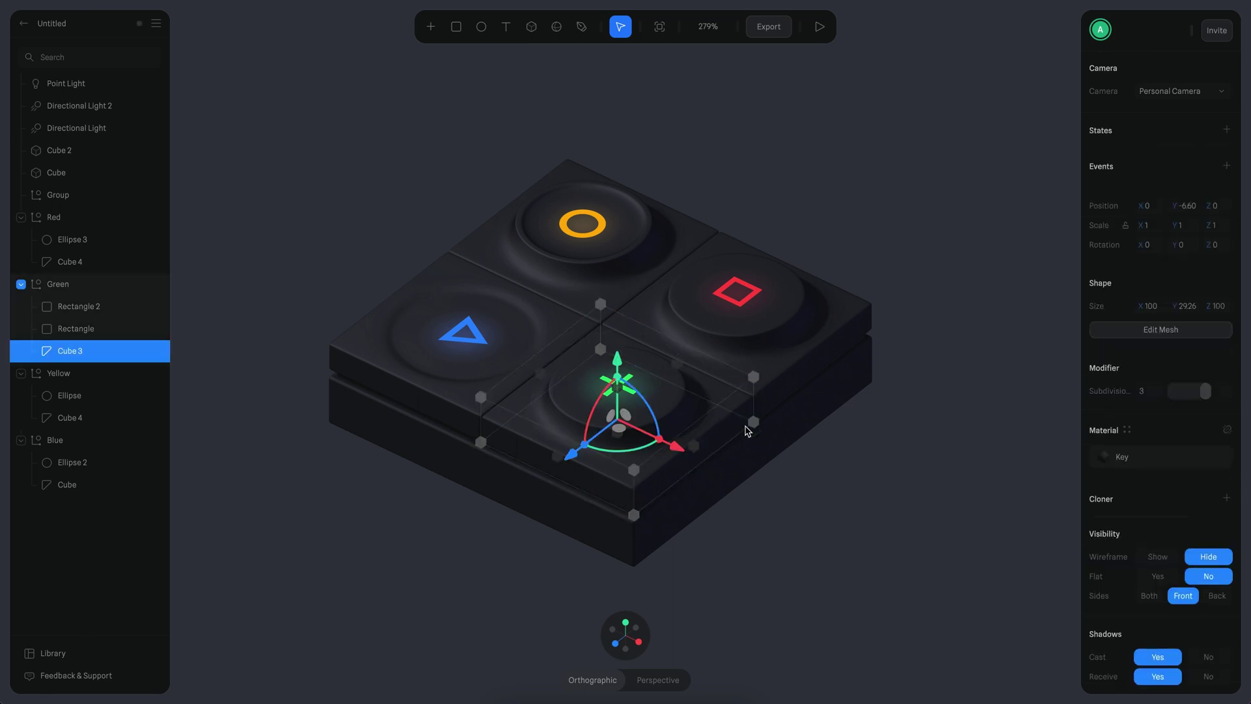
{"action": "left_click", "coordinate": [1092, 460]}
{"action": "left_click", "coordinate": [1032, 632]}
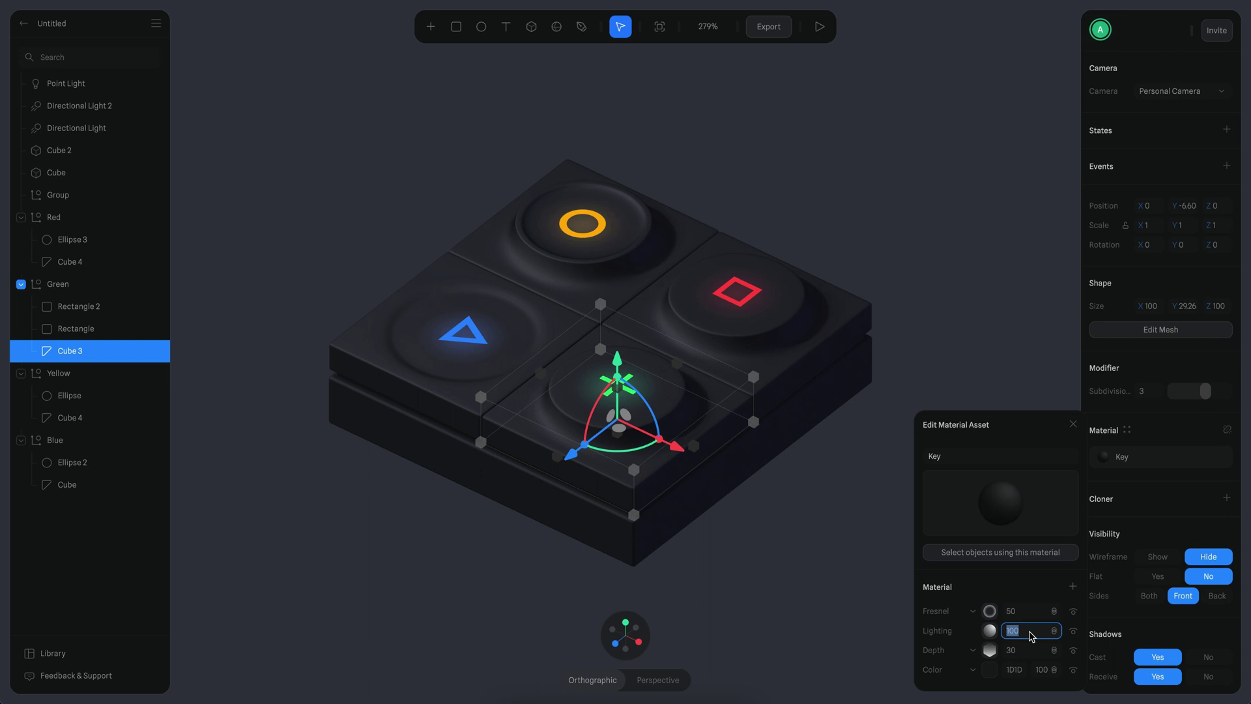
{"action": "type", "text": "50"}
{"action": "key", "text": "Return"}
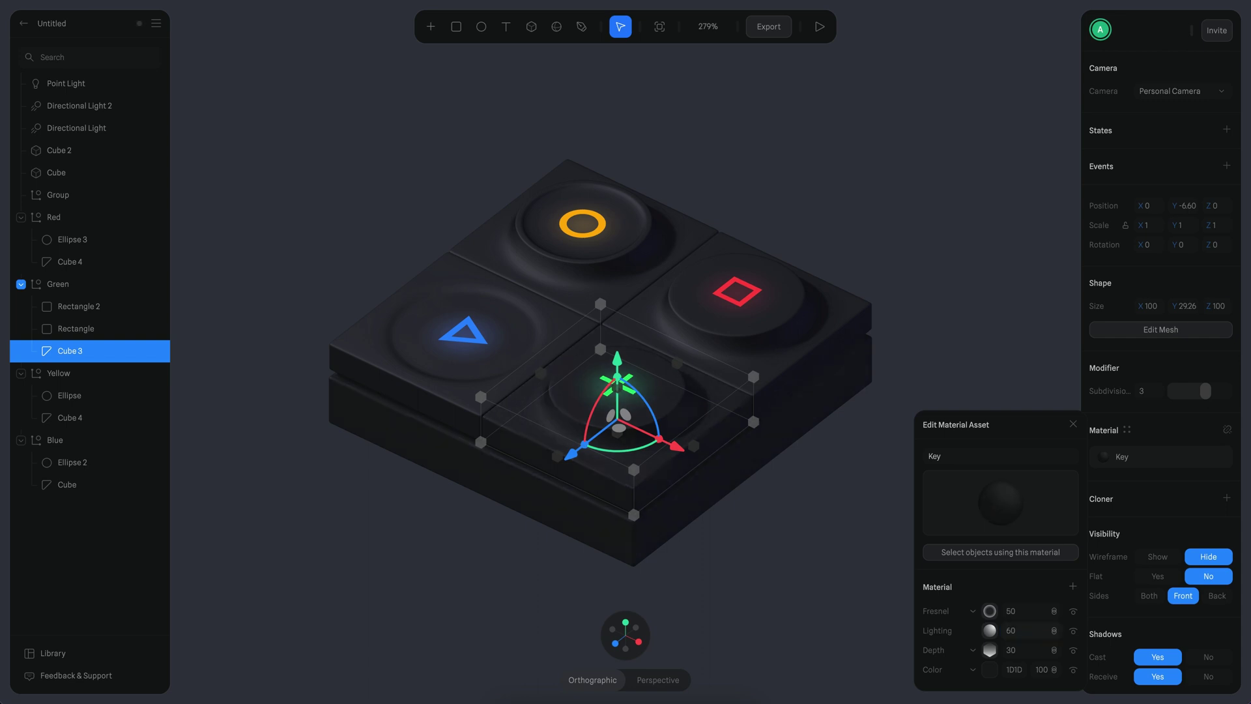
Step: Reduce the Lighting layer's opacity to 60 in the red key's material
{"action": "double_click", "coordinate": [801, 377]}
{"action": "left_click", "coordinate": [1173, 475]}
{"action": "type", "text": "60"}
{"action": "key", "text": "Return"}
Step: Reduce the Lighting layer's opacity to 60 in the yellow key's material
{"action": "left_click", "coordinate": [690, 233], "text": "shift"}
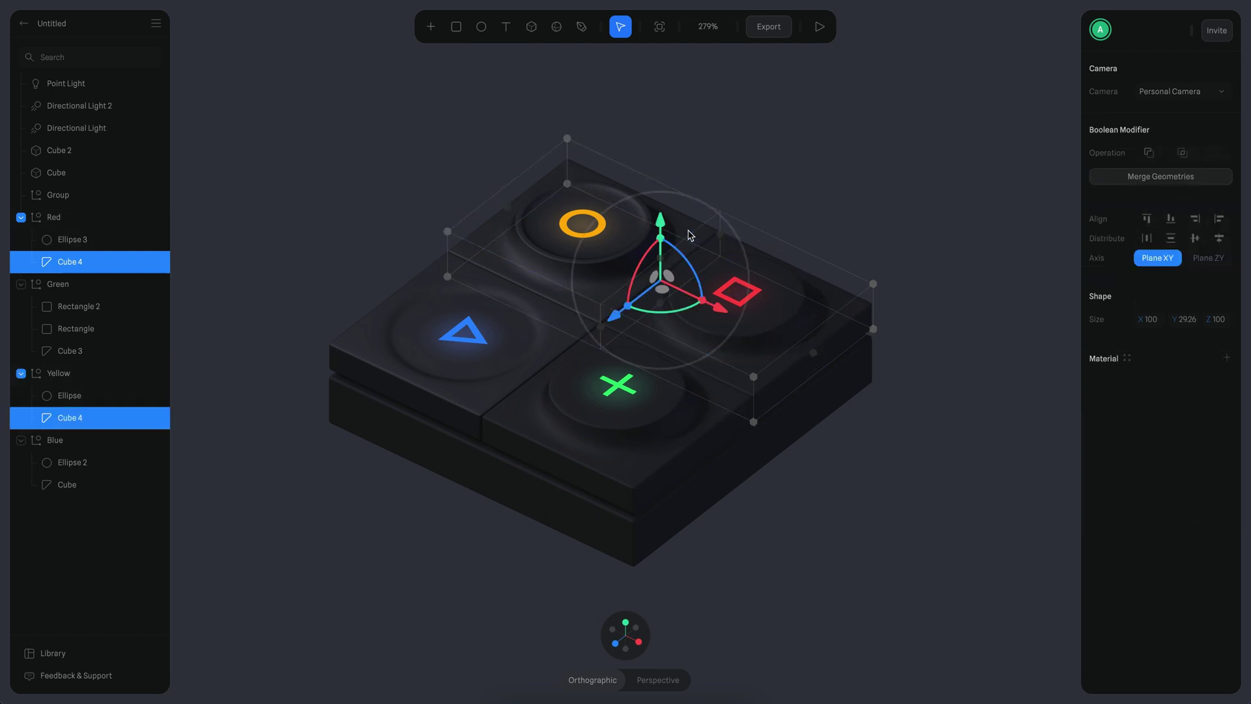
{"action": "left_click", "coordinate": [870, 227]}
{"action": "left_click", "coordinate": [691, 233]}
{"action": "left_click", "coordinate": [1183, 475]}
{"action": "type", "text": "60"}
{"action": "key", "text": "Return"}
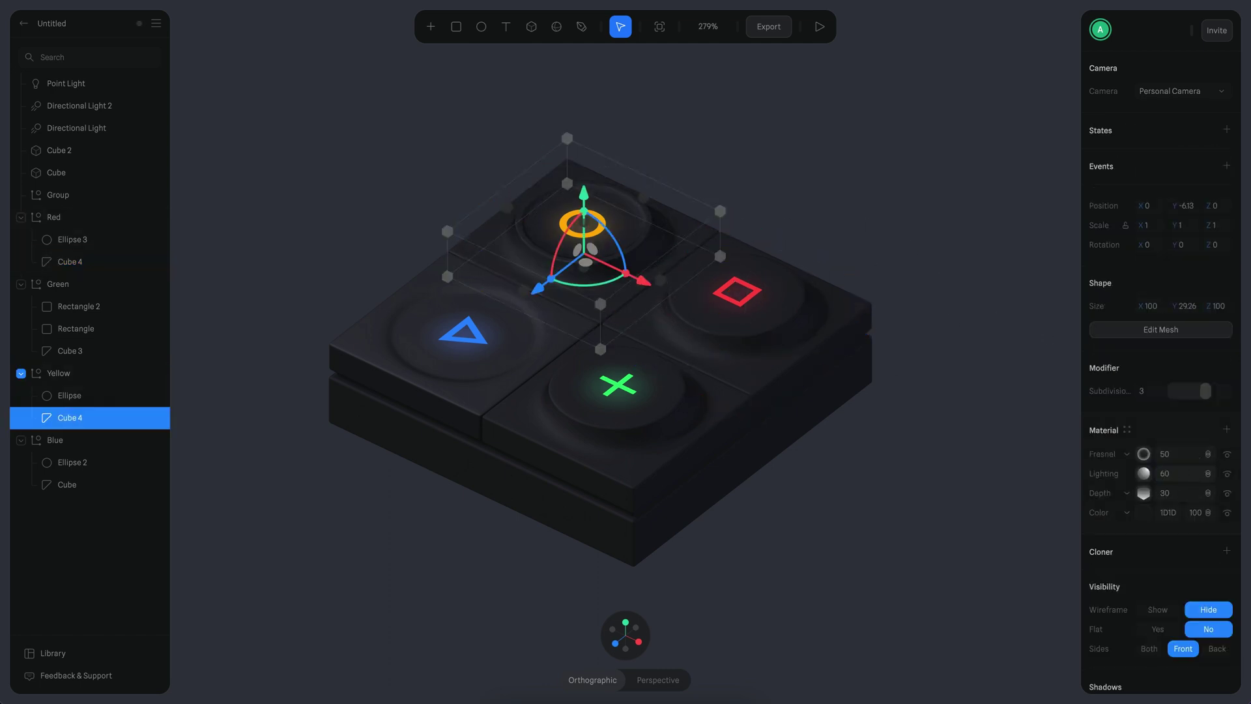
{"action": "left_click", "coordinate": [978, 647]}
Step: Reduce the Lighting layer's opacity to 60 in the blue key's material
{"action": "left_click", "coordinate": [483, 407]}
{"action": "left_click", "coordinate": [1195, 480]}
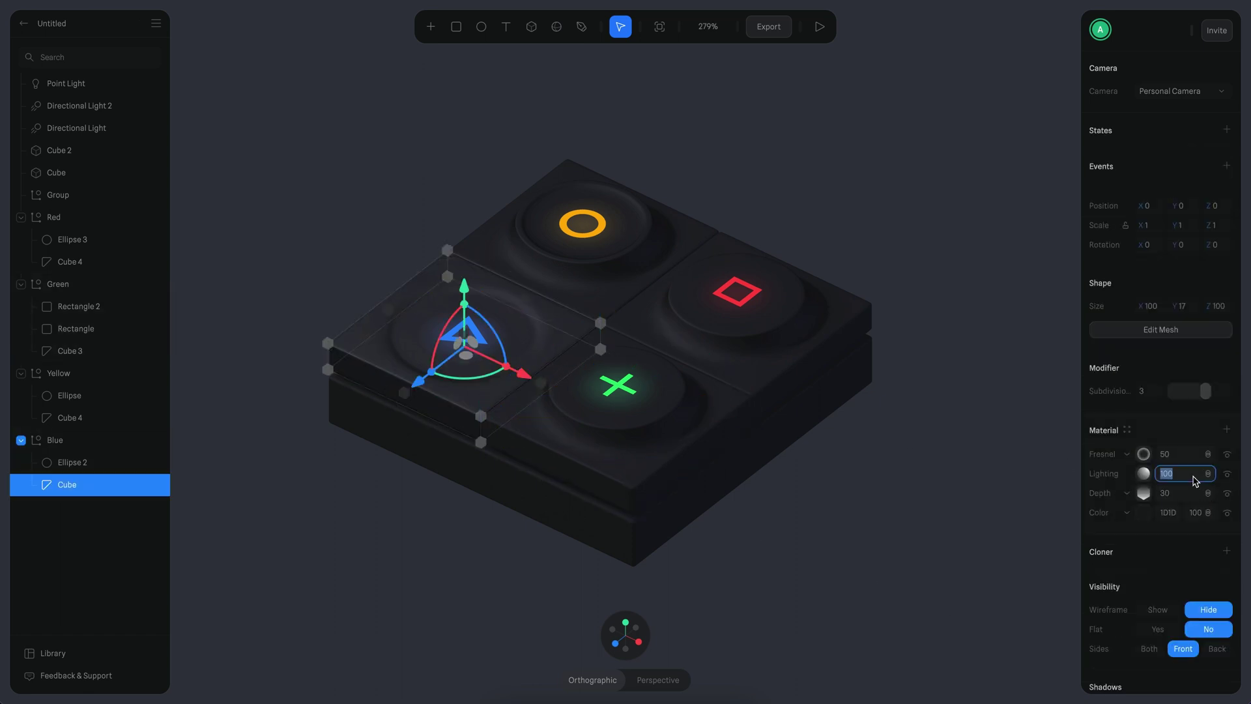
{"action": "type", "text": "60"}
{"action": "key", "text": "Return"}
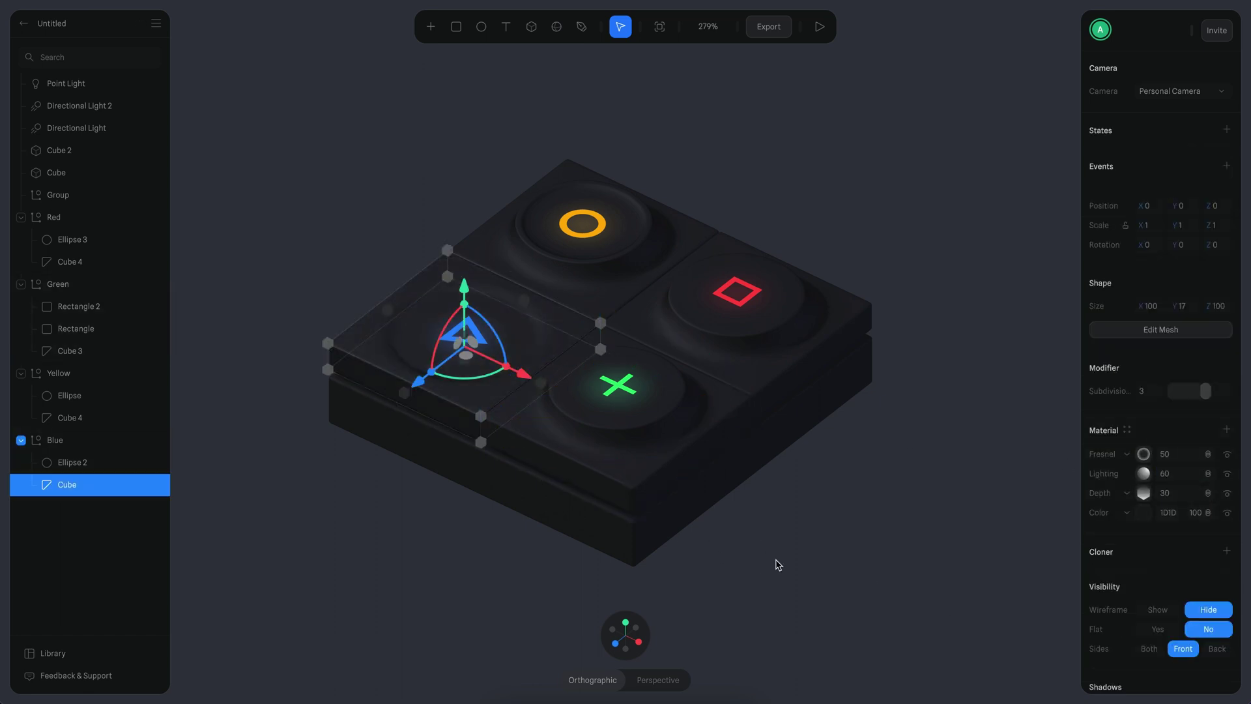
{"action": "left_click", "coordinate": [819, 555]}
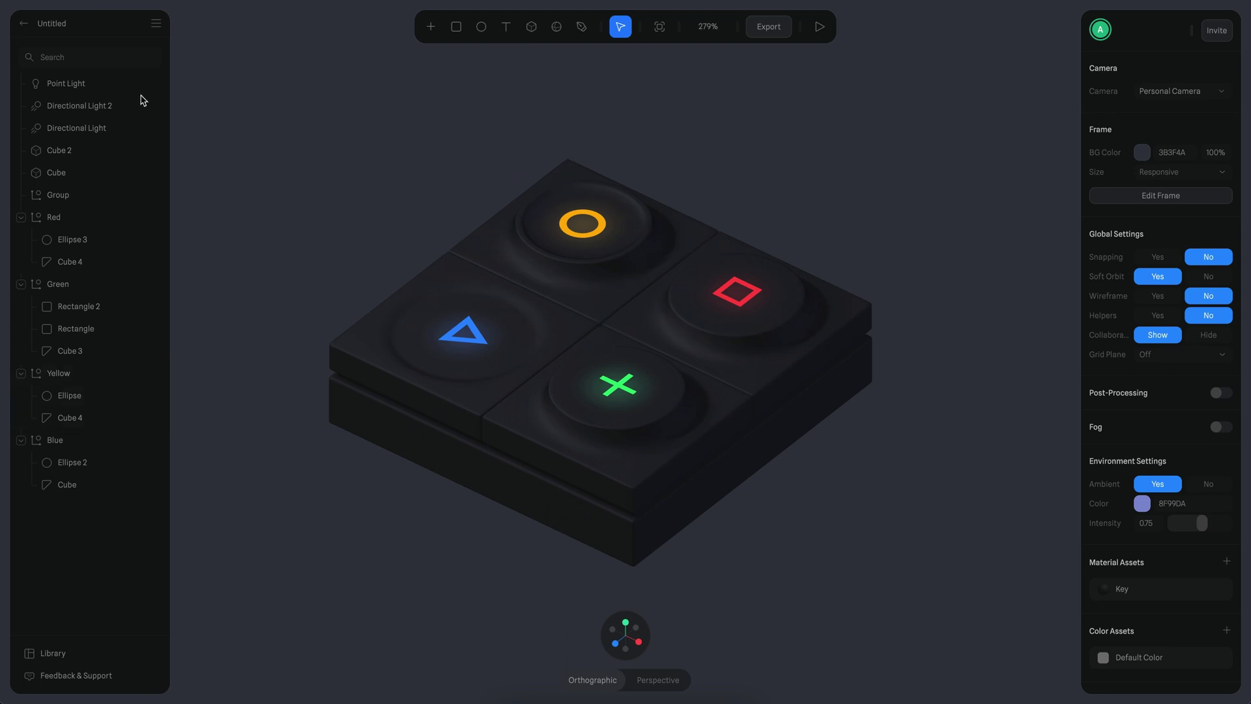
Step: Adjust the intensity of the Point Light above the key block
{"action": "left_click", "coordinate": [100, 93]}
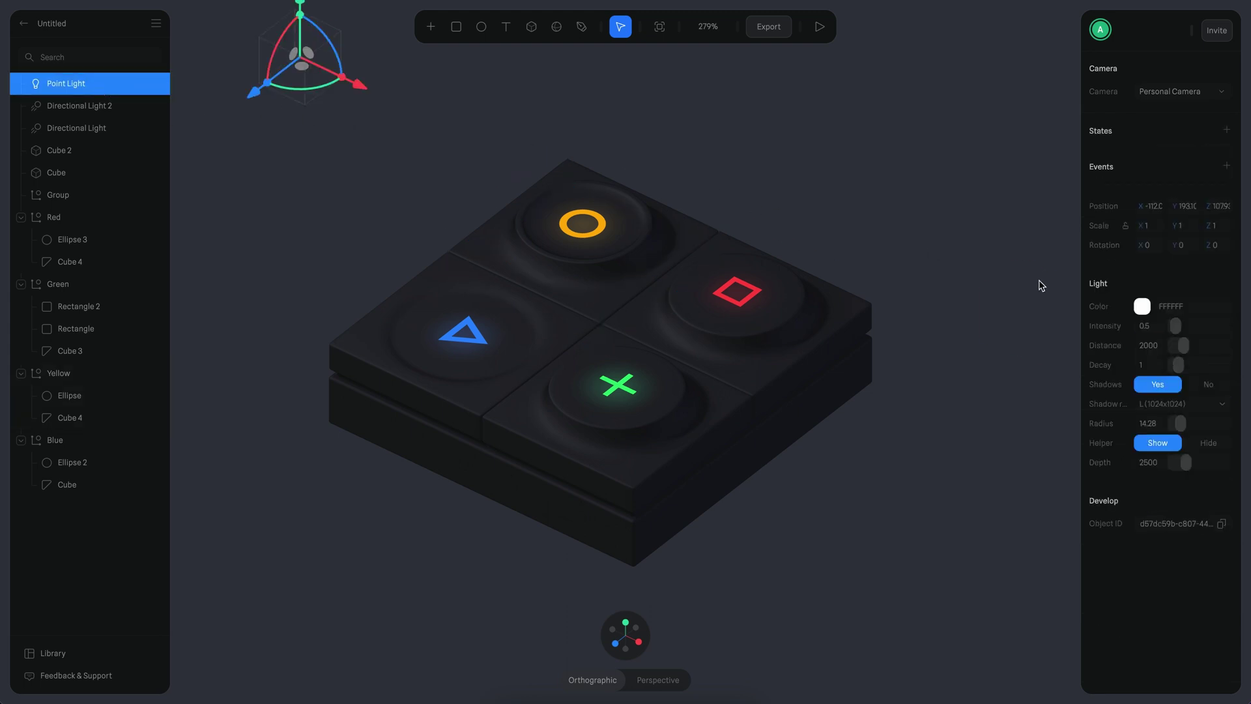
{"action": "left_click", "coordinate": [1159, 330]}
{"action": "left_click", "coordinate": [1160, 327]}
{"action": "left_click", "coordinate": [852, 461]}
{"action": "scroll", "coordinate": [854, 459], "scroll_direction": "down", "scroll_amount": 2}
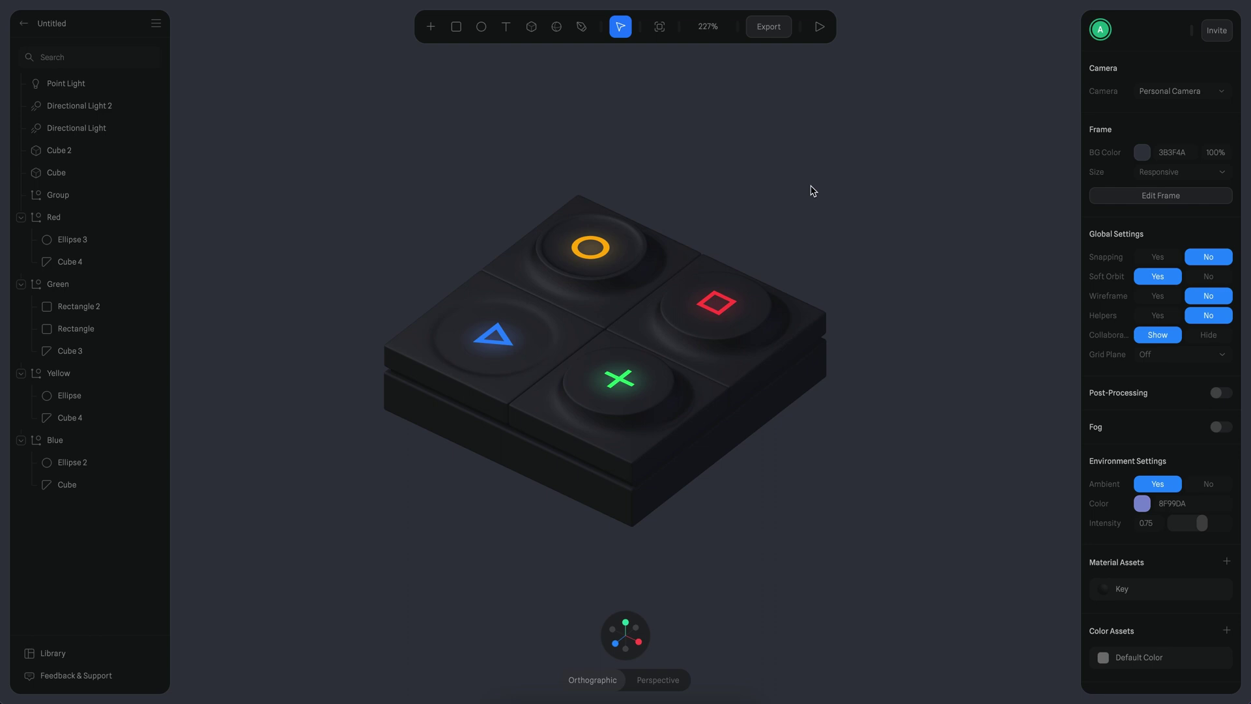
{"action": "scroll", "coordinate": [844, 498], "scroll_direction": "up", "scroll_amount": 1}
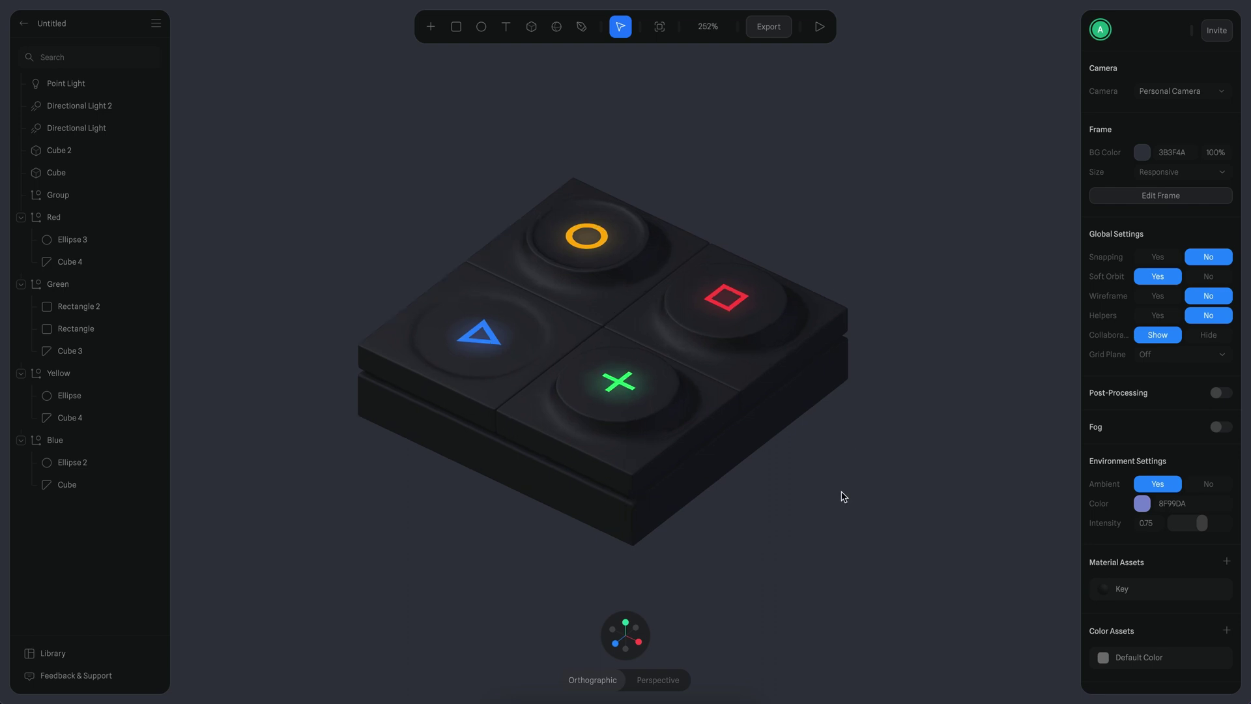
Step: Darken the frame's background color to 33363E and set the ambient environment color to 616FCC
{"action": "left_click", "coordinate": [1142, 152]}
{"action": "left_click_drag", "start_coordinate": [1126, 276], "coordinate": [1124, 280]}
{"action": "left_click", "coordinate": [852, 226]}
{"action": "left_click", "coordinate": [1143, 504]}
{"action": "left_click_drag", "start_coordinate": [1144, 548], "coordinate": [1165, 552]}
{"action": "left_click", "coordinate": [1143, 153]}
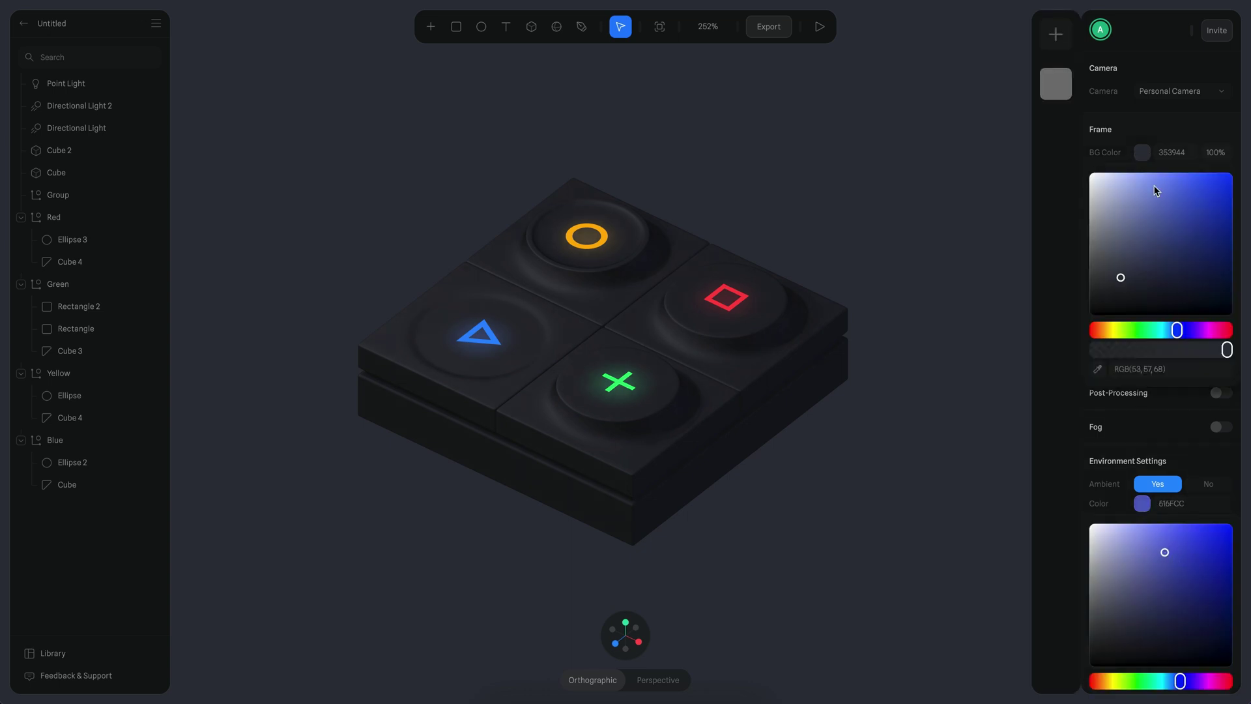
{"action": "left_click_drag", "start_coordinate": [1126, 280], "coordinate": [1086, 279]}
{"action": "left_click", "coordinate": [894, 222]}
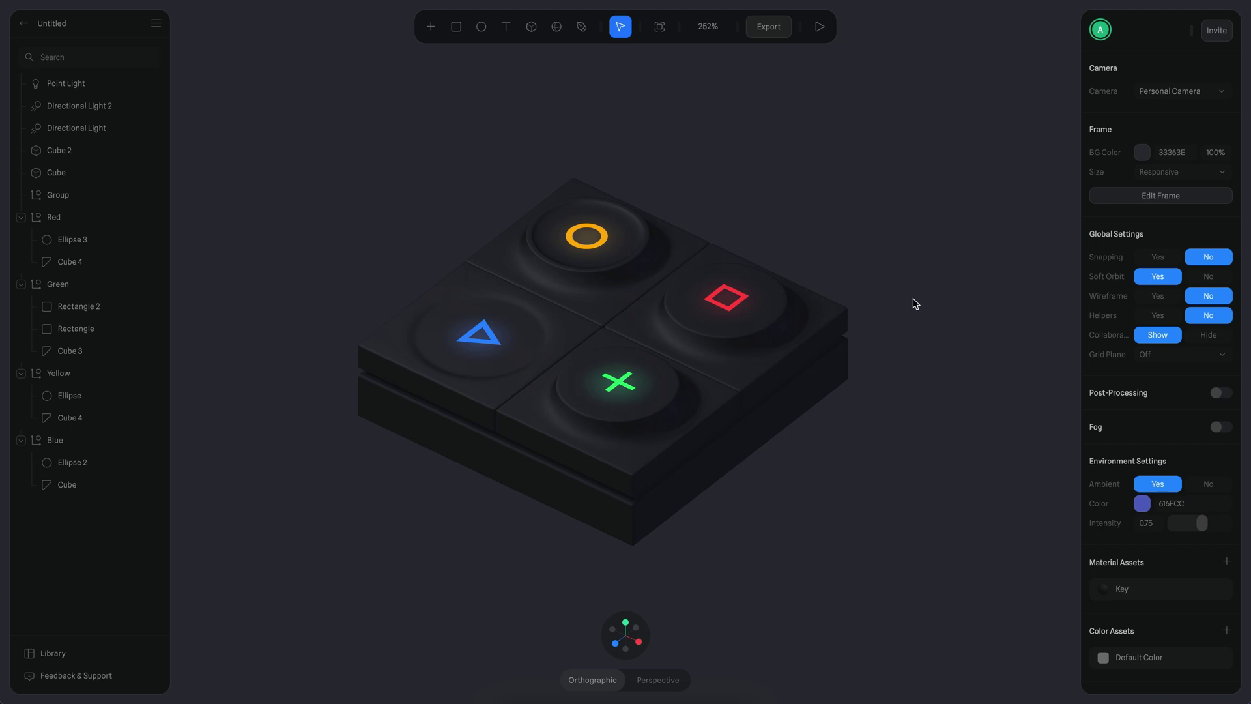
Step: Add a second state to the Green group and lower the key in it to a Y position of about 1.89
{"action": "left_click", "coordinate": [660, 401]}
{"action": "scroll", "coordinate": [942, 478], "scroll_direction": "up", "scroll_amount": 3}
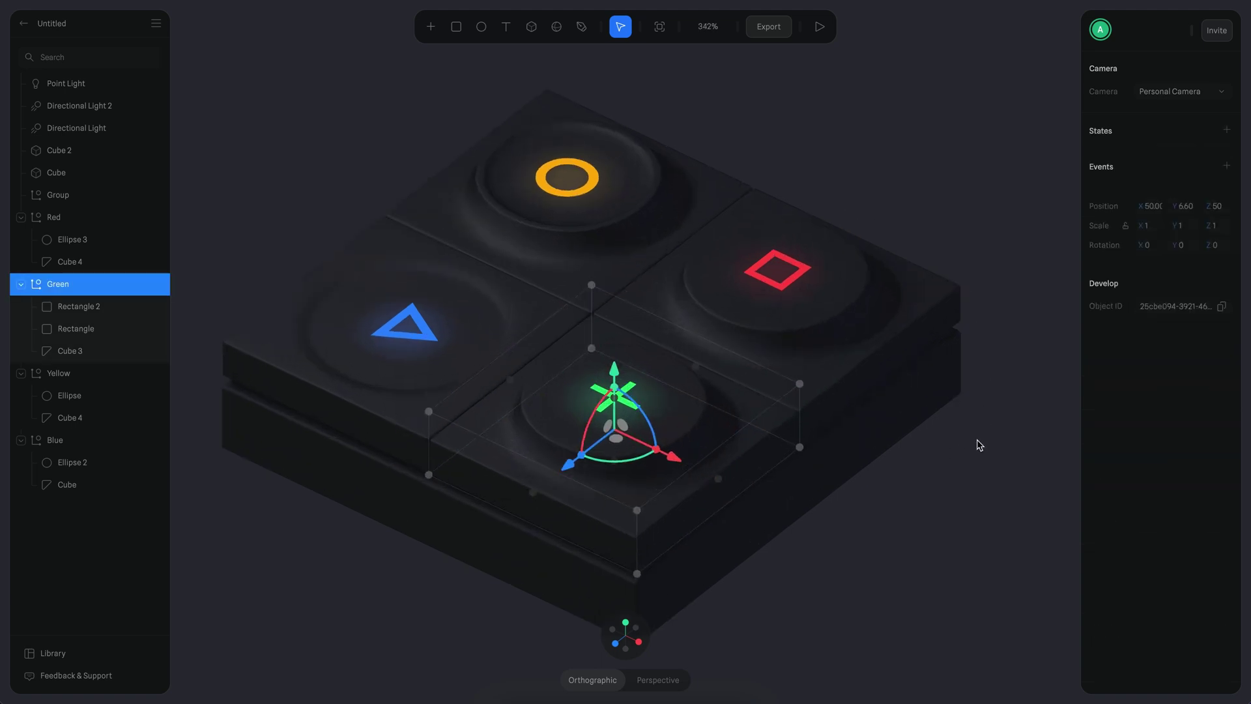
{"action": "scroll", "coordinate": [964, 346], "scroll_direction": "up", "scroll_amount": 1}
{"action": "left_click_drag", "start_coordinate": [823, 461], "coordinate": [834, 499]}
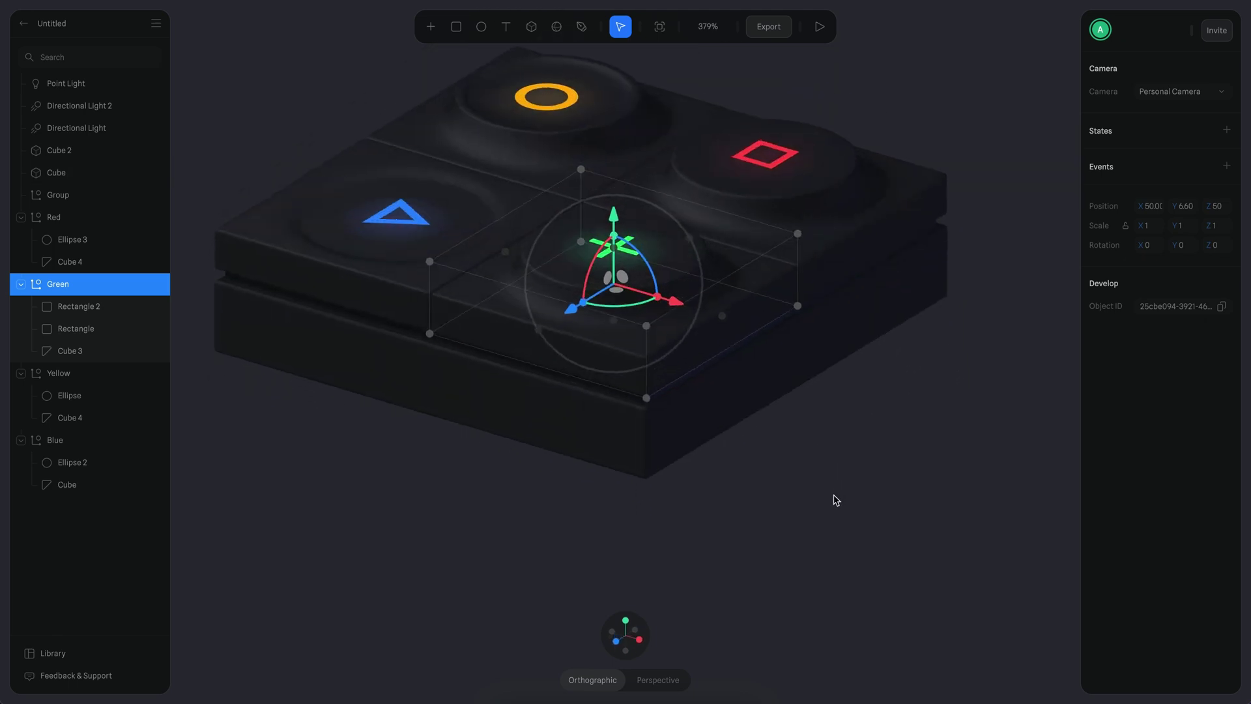
{"action": "left_click", "coordinate": [730, 414]}
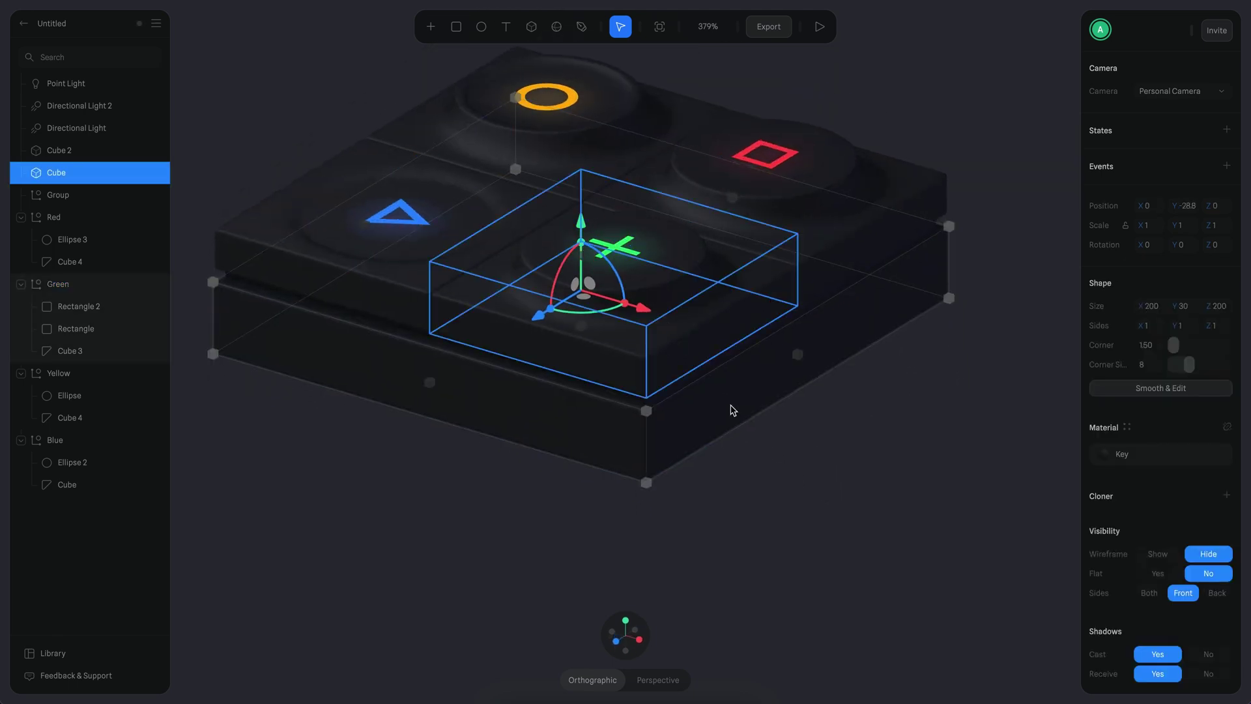
{"action": "left_click", "coordinate": [820, 499]}
{"action": "left_click", "coordinate": [713, 321]}
{"action": "scroll", "coordinate": [863, 499], "scroll_direction": "up", "scroll_amount": 5}
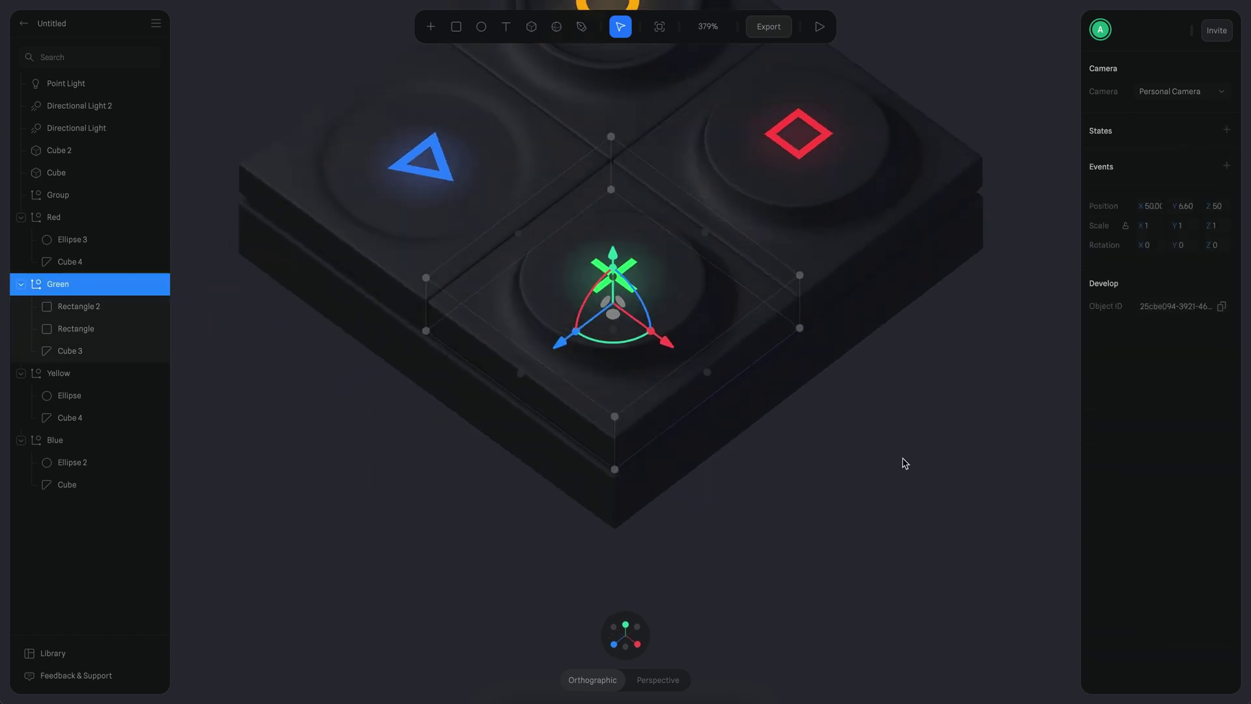
{"action": "left_click", "coordinate": [1227, 130]}
{"action": "left_click_drag", "start_coordinate": [930, 497], "coordinate": [931, 436], "text": "alt"}
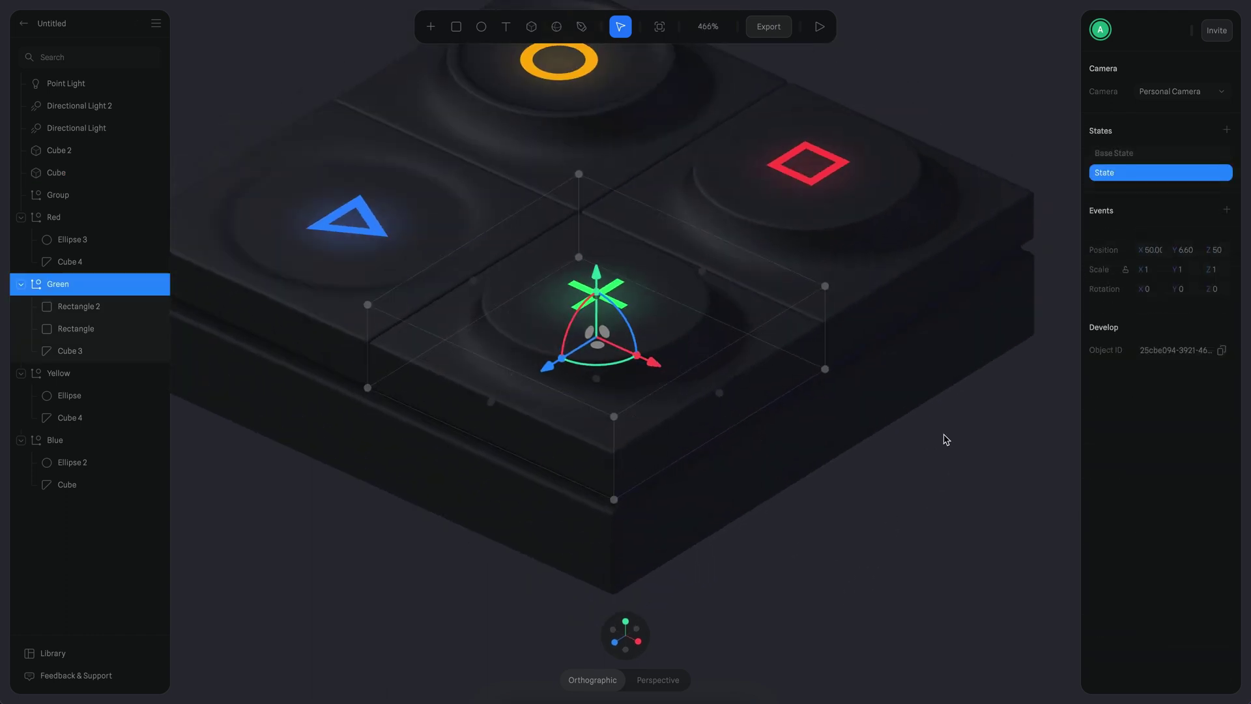
{"action": "left_click_drag", "start_coordinate": [600, 266], "coordinate": [607, 279]}
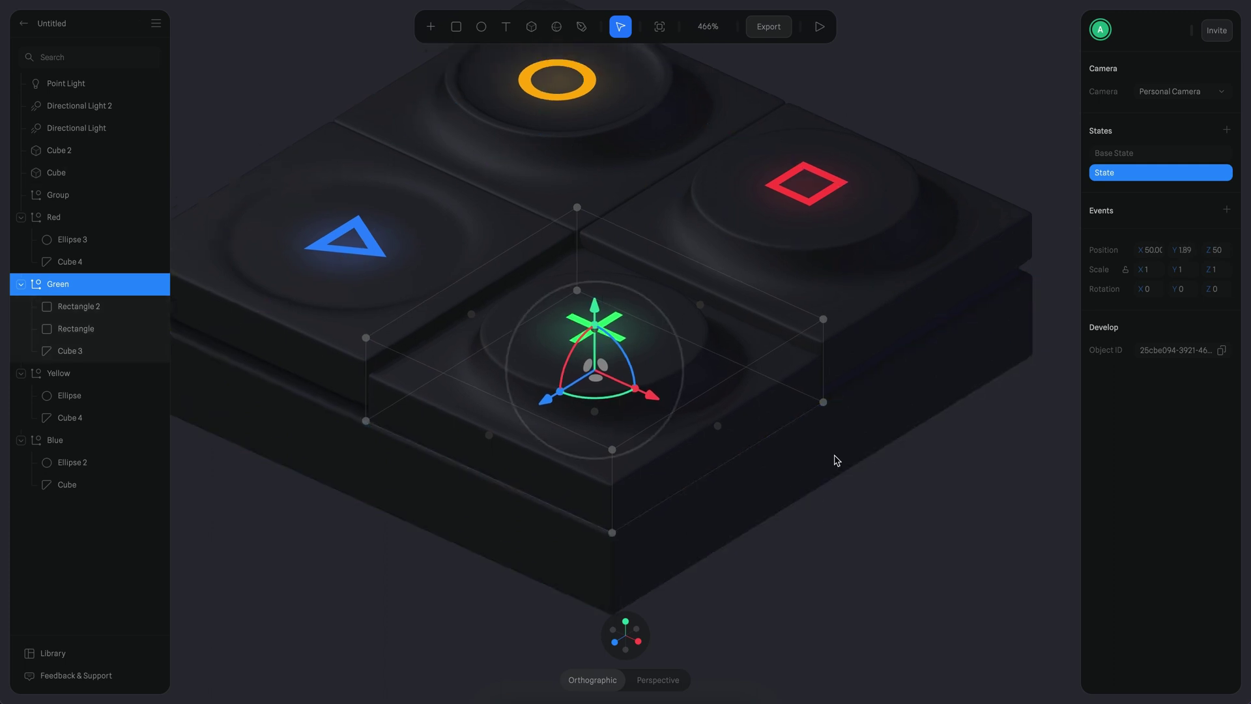
Step: Add a second state to the Red group and lower the key in it to a Y position of about 1.74
{"action": "left_click", "coordinate": [895, 224]}
{"action": "left_click", "coordinate": [1227, 130]}
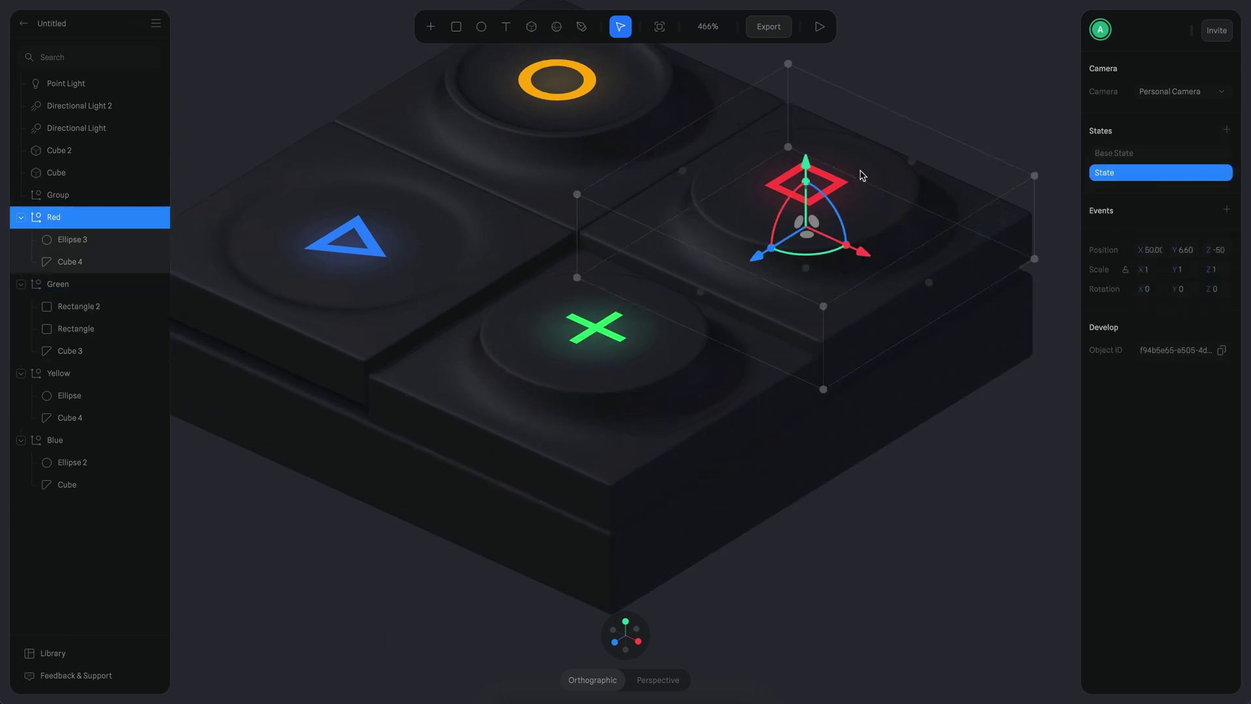
{"action": "left_click_drag", "start_coordinate": [810, 166], "coordinate": [822, 179]}
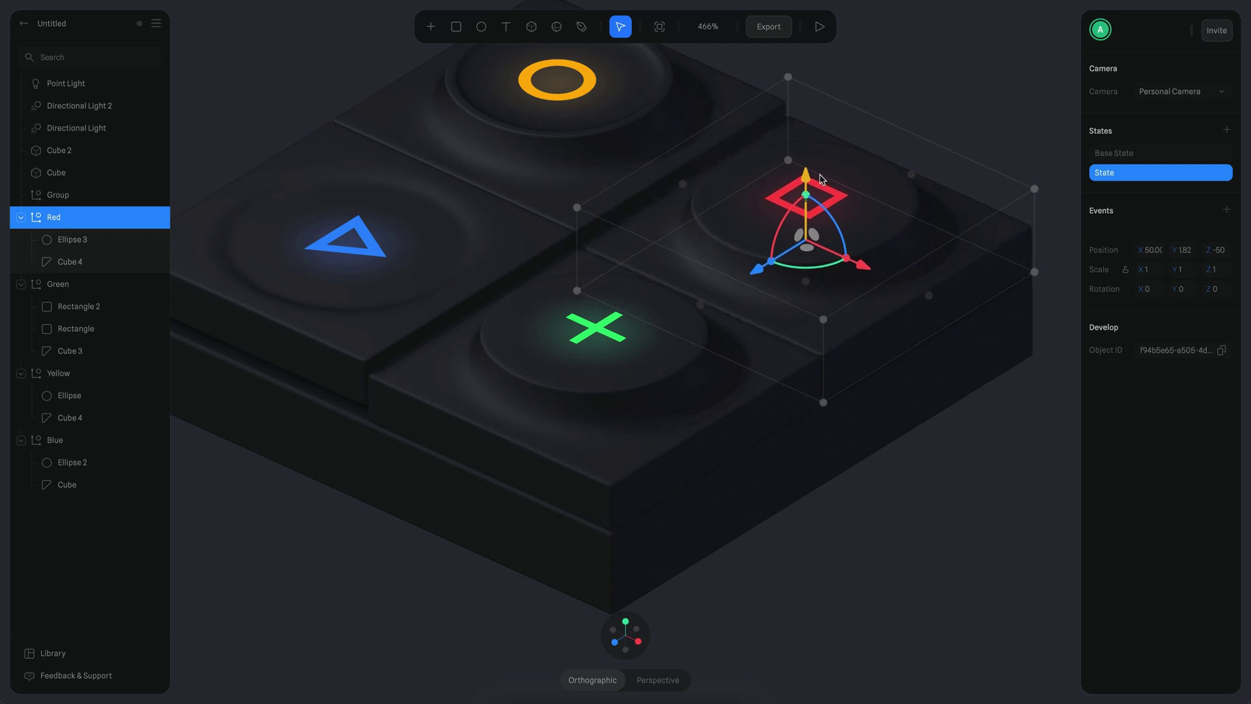
Step: Add a second state to the Yellow group and lower the key in it to a Y position of about 0.88
{"action": "left_click", "coordinate": [673, 217]}
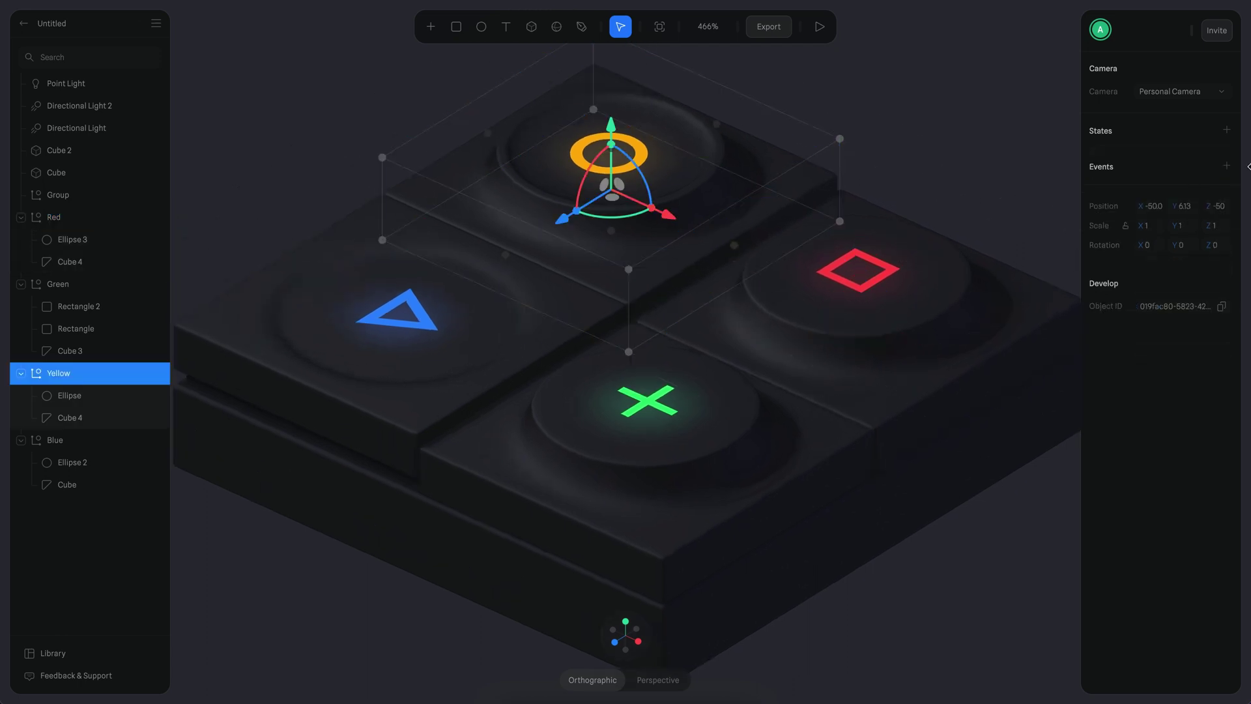
{"action": "left_click", "coordinate": [1229, 132]}
{"action": "left_click_drag", "start_coordinate": [611, 124], "coordinate": [616, 141]}
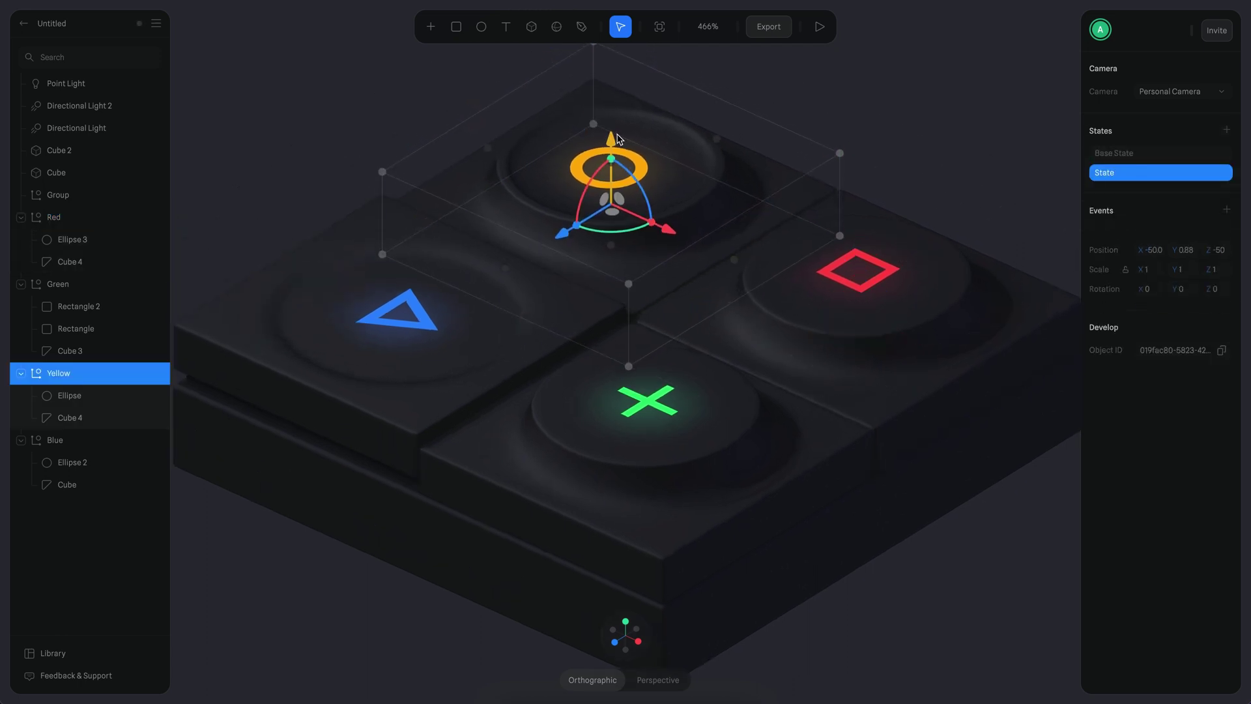
Step: Add a second state to the Blue group and lower the key in it to a Y position of about -5.10
{"action": "left_click", "coordinate": [334, 351]}
{"action": "left_click", "coordinate": [1229, 130]}
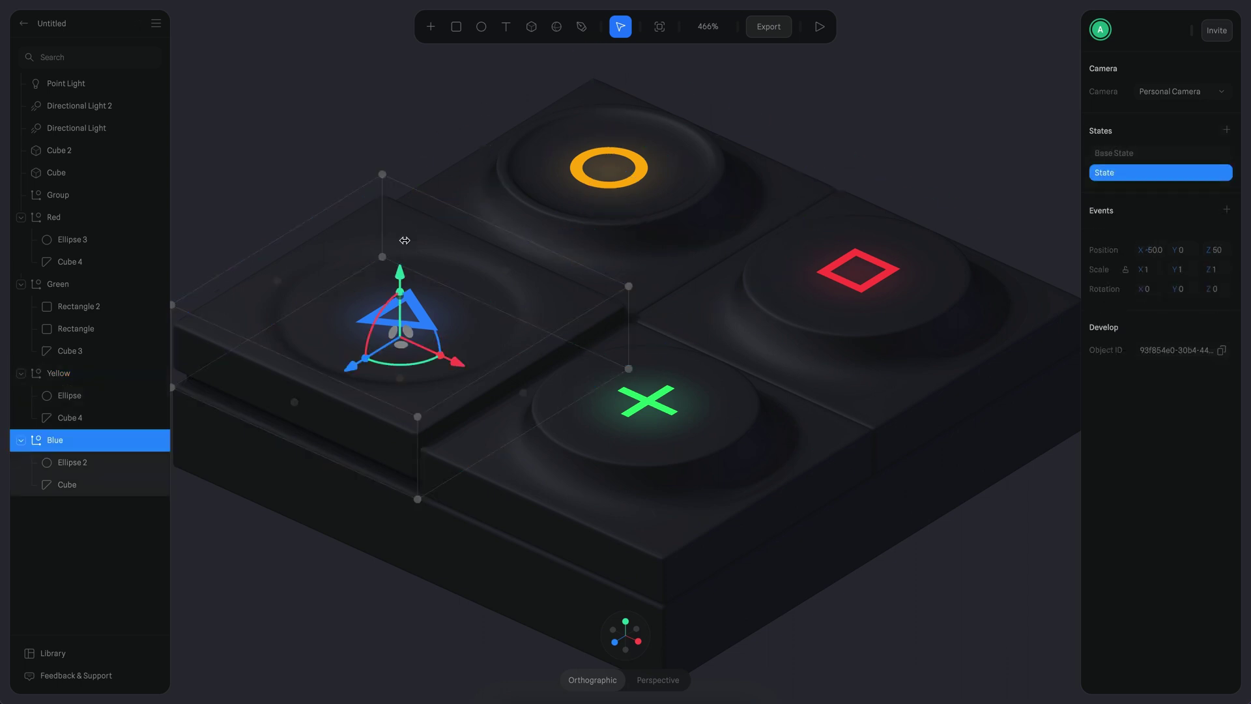
{"action": "left_click_drag", "start_coordinate": [400, 272], "coordinate": [402, 285]}
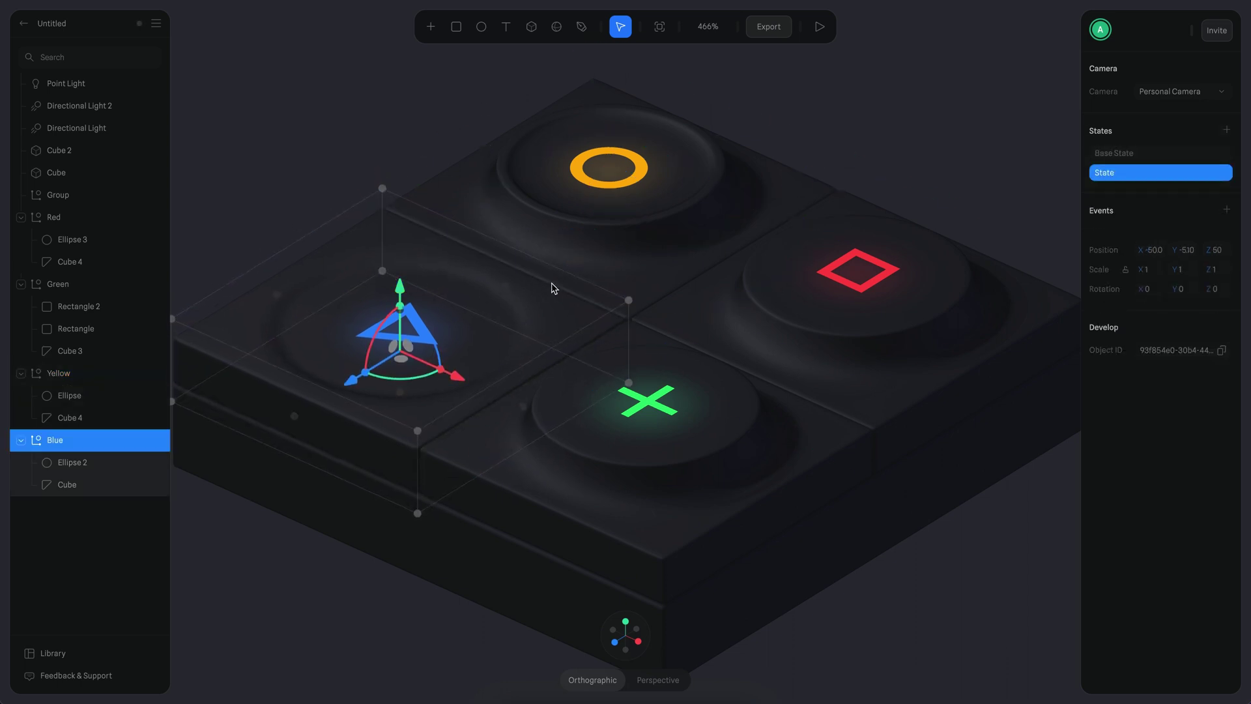
Step: Add a Mouse down event to the Green group with Toggle enabled and a transition duration of 0.1 s
{"action": "key", "text": "ctrl+minus"}
{"action": "left_click", "coordinate": [699, 418]}
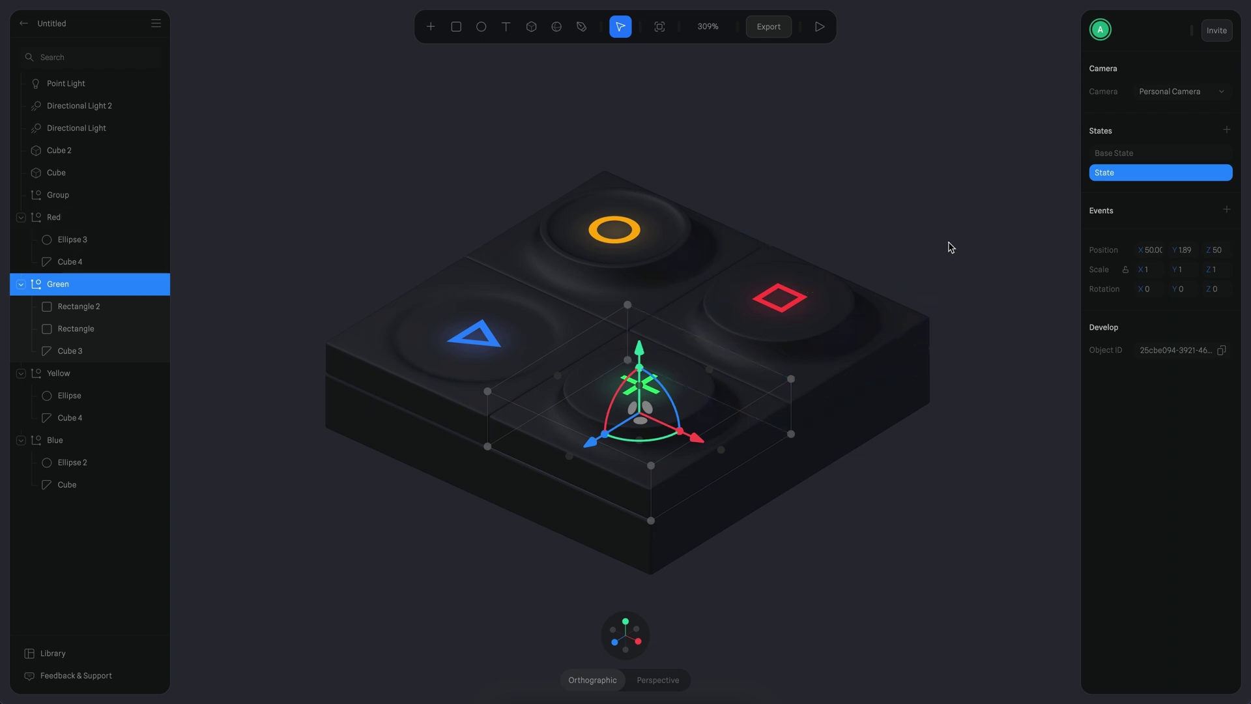
{"action": "left_click", "coordinate": [1228, 210]}
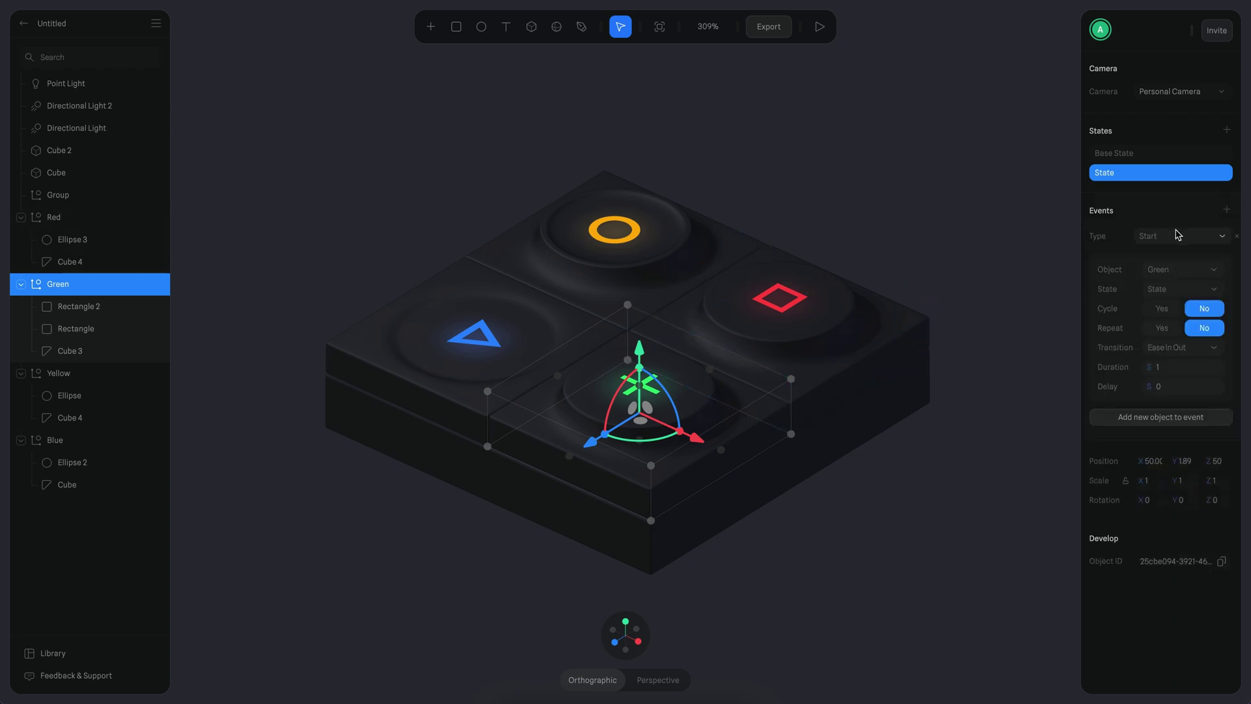
{"action": "left_click", "coordinate": [1179, 236]}
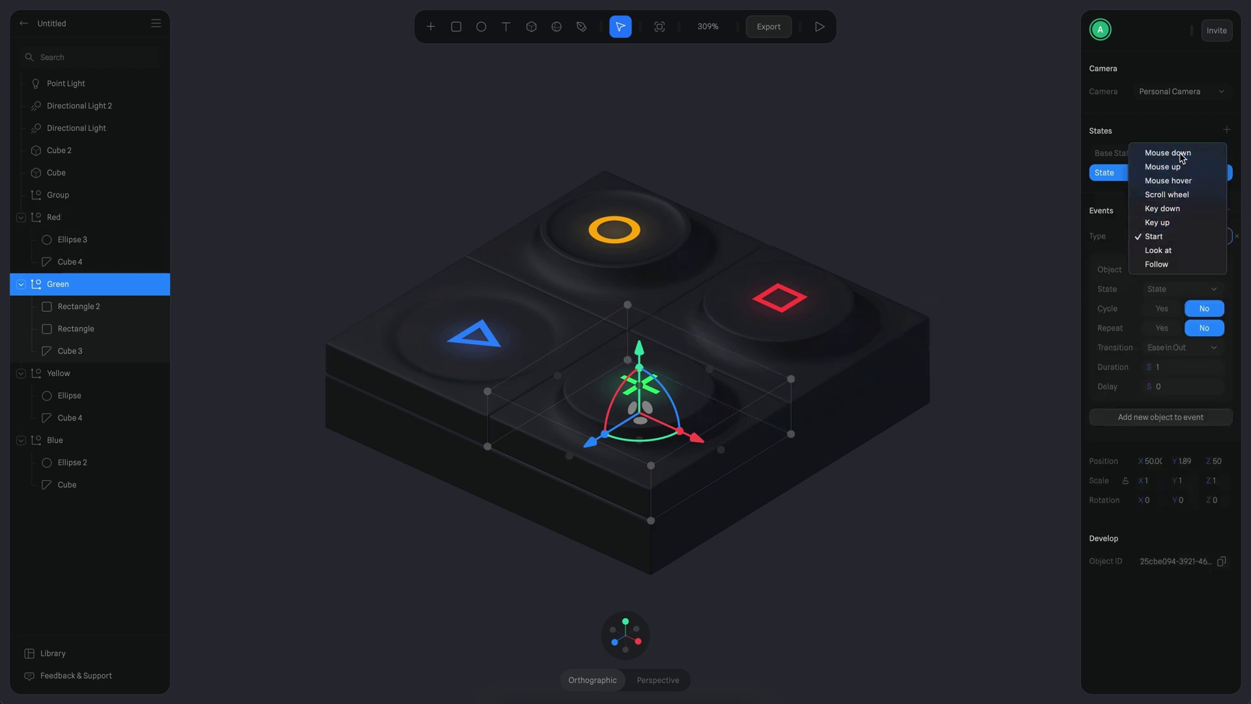
{"action": "left_click", "coordinate": [1183, 153]}
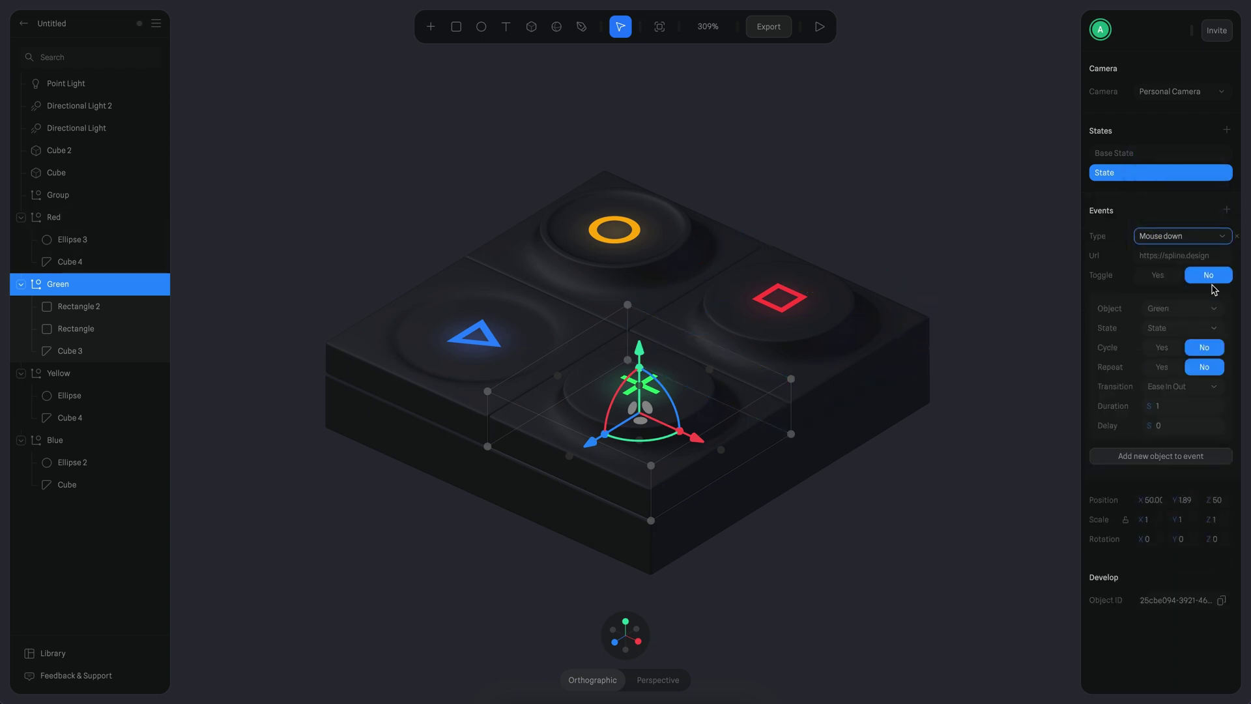
{"action": "left_click", "coordinate": [1157, 275]}
{"action": "left_click", "coordinate": [1179, 368]}
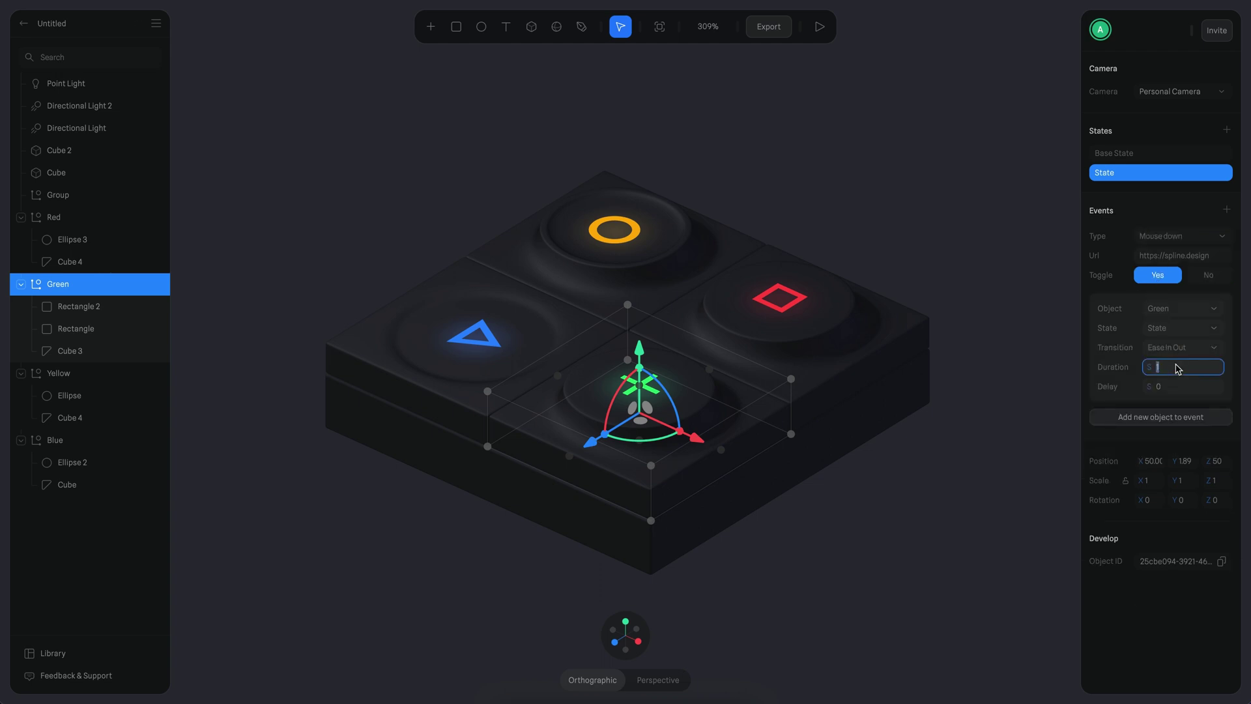
{"action": "type", "text": "0.1"}
{"action": "key", "text": "Return"}
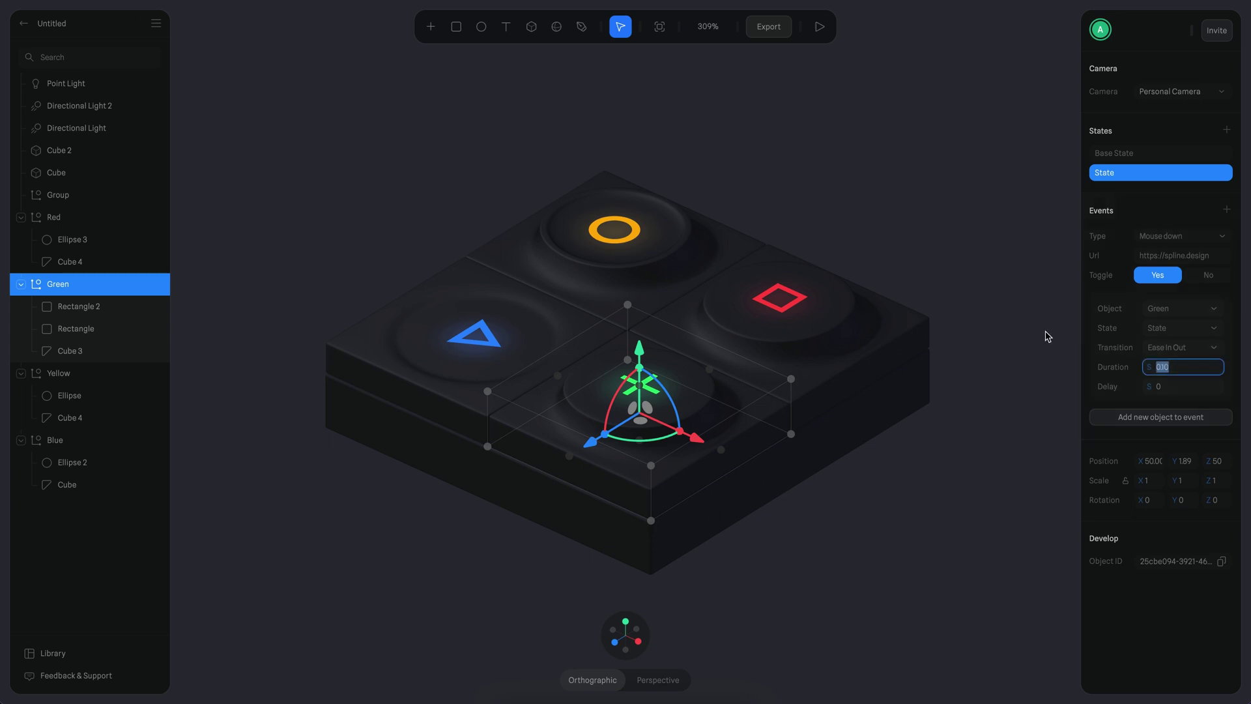
Step: Add a Mouse down event to the Red group and enable its Toggle option
{"action": "left_click", "coordinate": [871, 288]}
{"action": "left_click", "coordinate": [1228, 210]}
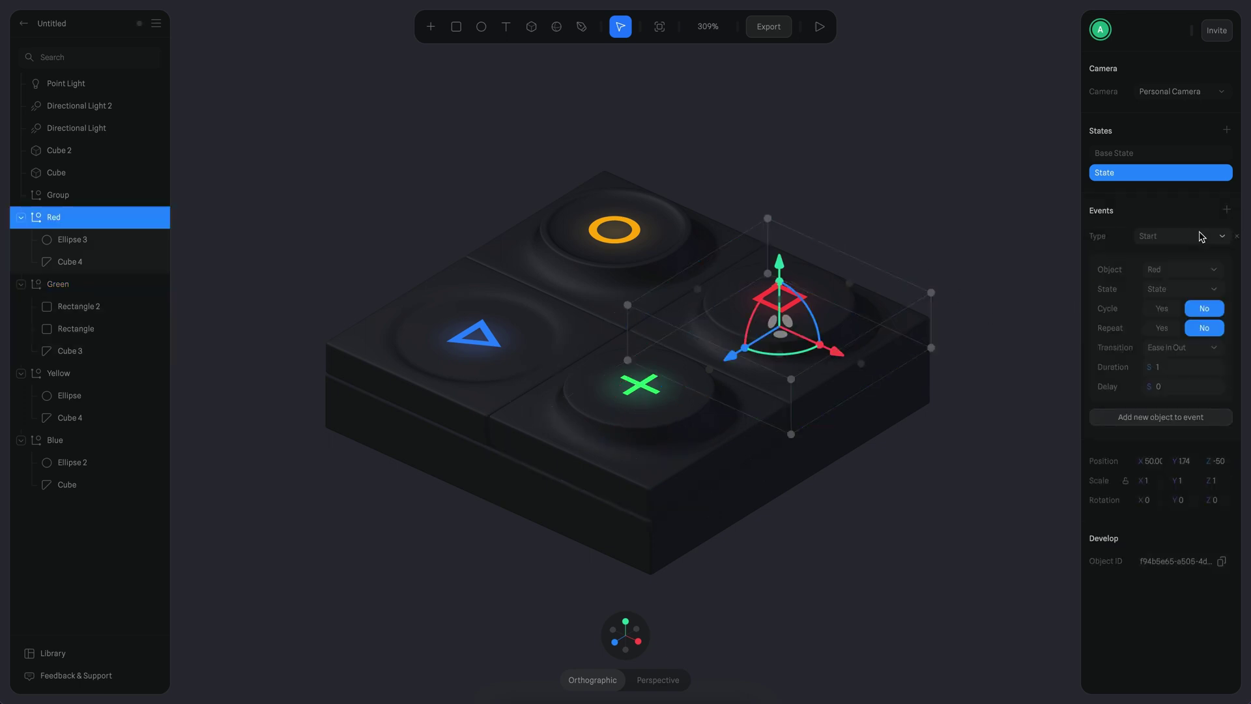
{"action": "left_click", "coordinate": [1199, 236]}
{"action": "left_click", "coordinate": [1178, 155]}
{"action": "left_click", "coordinate": [1158, 276]}
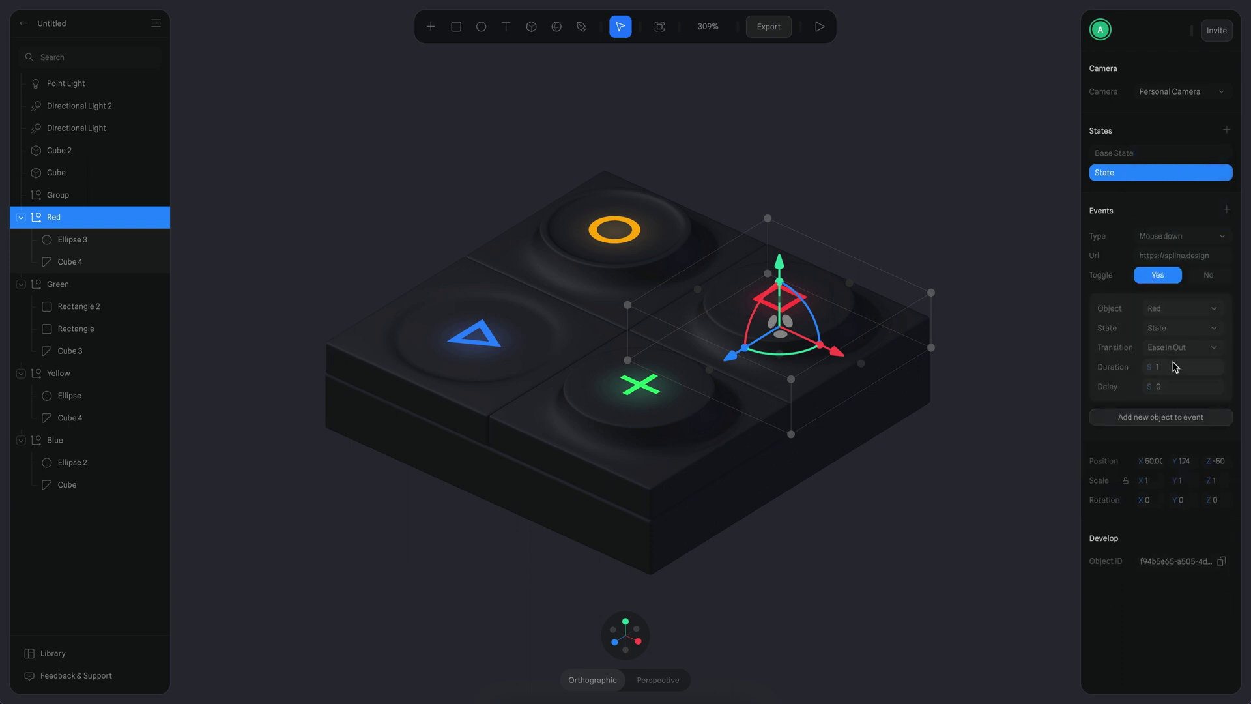
Step: Add a Mouse down event to the Yellow group with Toggle enabled and a transition duration of 0.10 s
{"action": "left_click", "coordinate": [656, 246]}
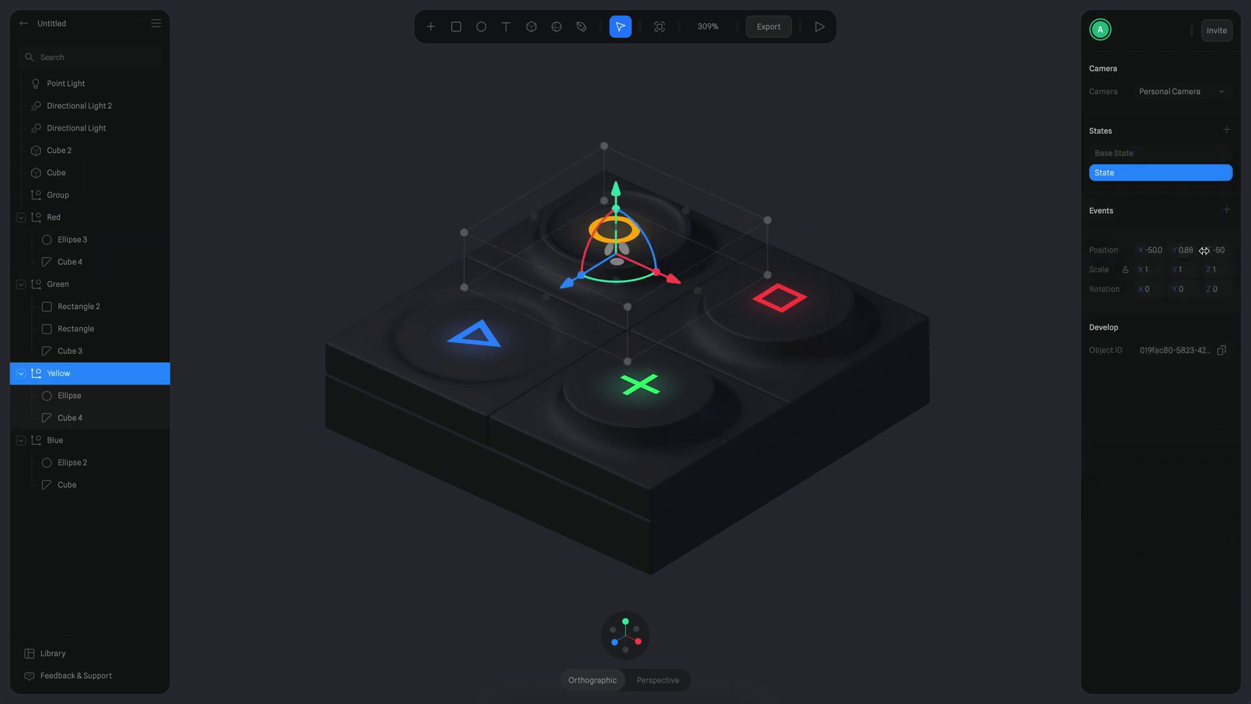
{"action": "left_click", "coordinate": [1226, 210]}
{"action": "left_click", "coordinate": [1195, 235]}
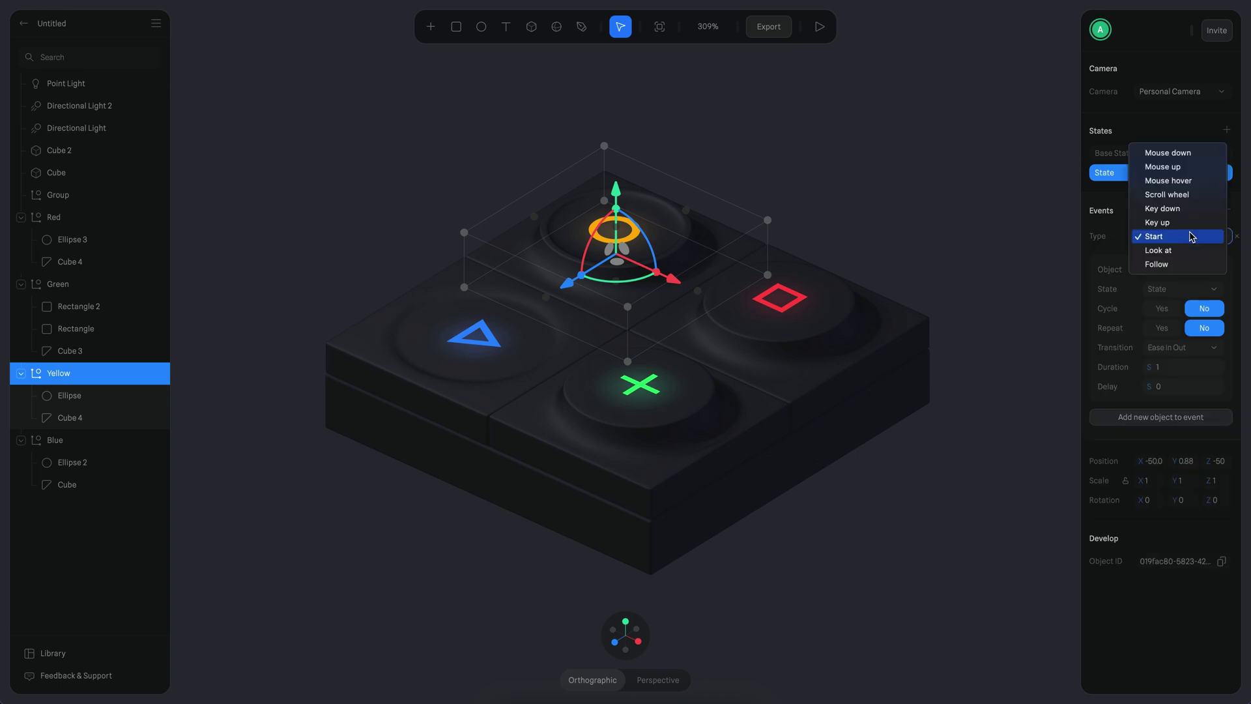
{"action": "left_click", "coordinate": [1178, 155]}
{"action": "left_click", "coordinate": [1158, 275]}
{"action": "left_click", "coordinate": [1167, 367]}
{"action": "type", "text": "0.10"}
{"action": "key", "text": "Return"}
Step: Add a toggling mouse event to the Blue group with a transition duration of 0.10 s
{"action": "left_click", "coordinate": [530, 362]}
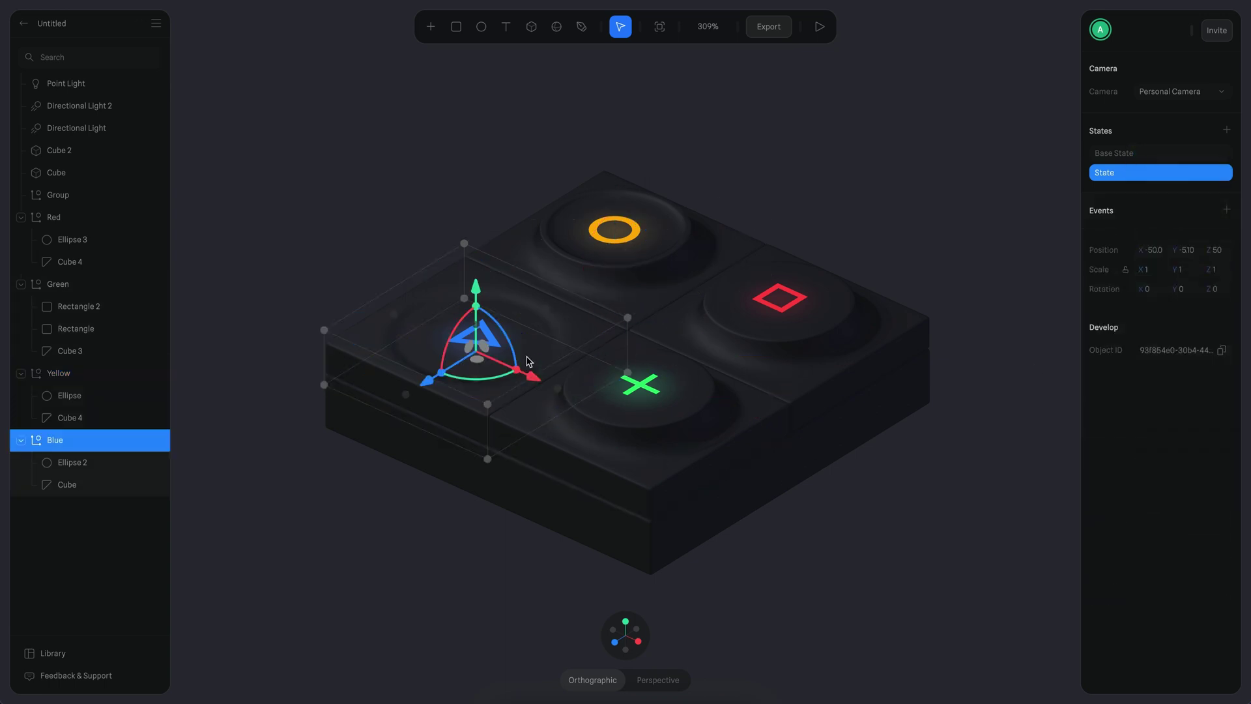
{"action": "left_click", "coordinate": [1229, 209]}
{"action": "left_click", "coordinate": [1202, 236]}
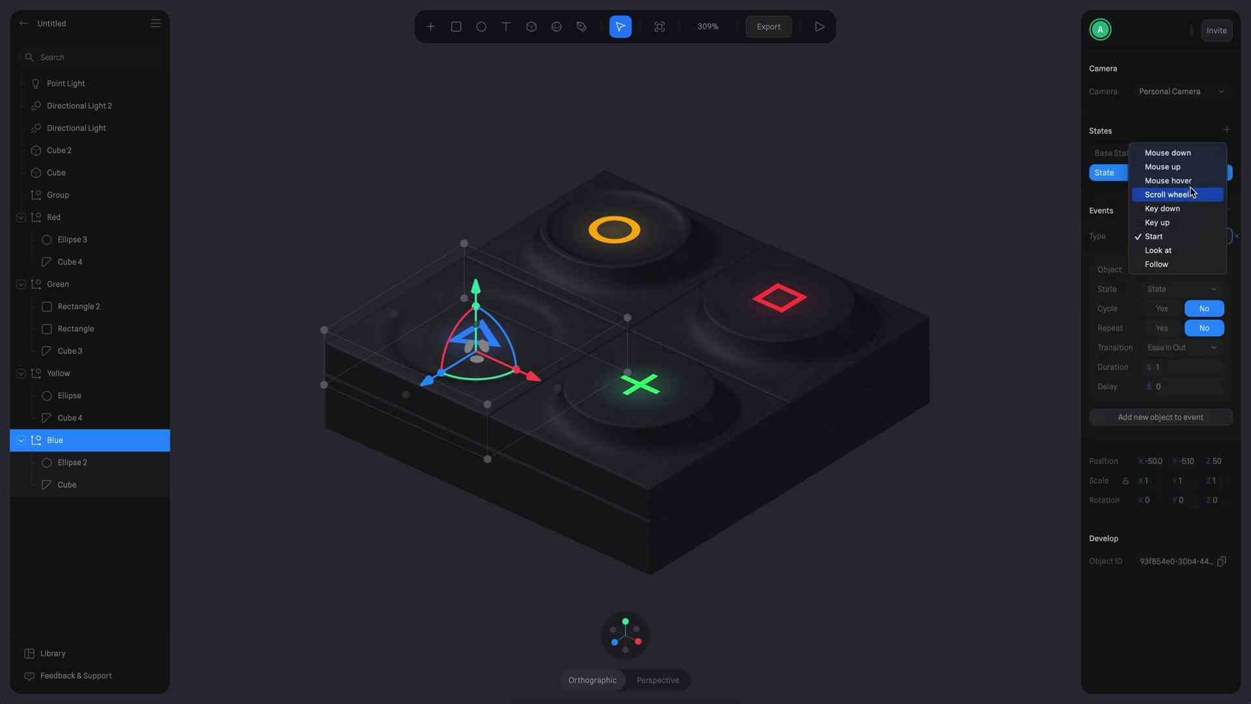
{"action": "left_click", "coordinate": [1166, 167]}
{"action": "left_click", "coordinate": [1167, 277]}
{"action": "left_click", "coordinate": [1182, 369]}
{"action": "type", "text": "0.10"}
{"action": "left_click", "coordinate": [768, 530]}
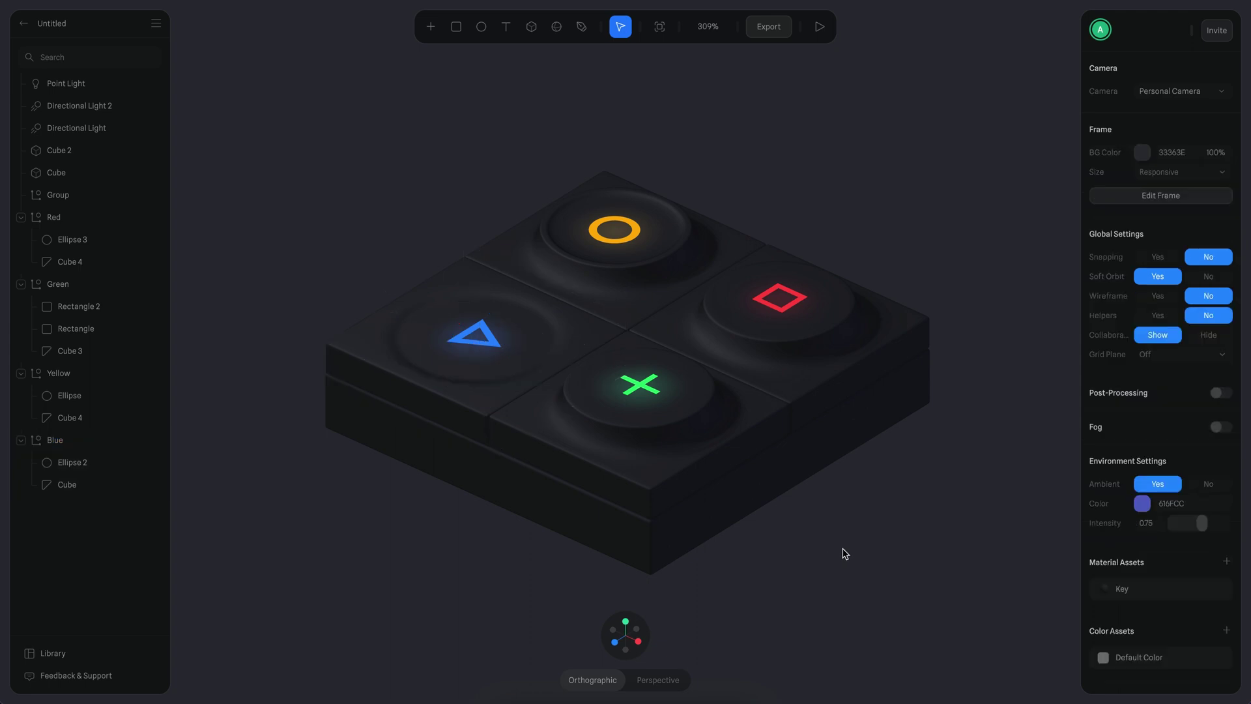
Step: Play the scene and test how each of the four keys responds, examining the block from another angle
{"action": "scroll", "coordinate": [875, 307], "scroll_direction": "down", "scroll_amount": 4}
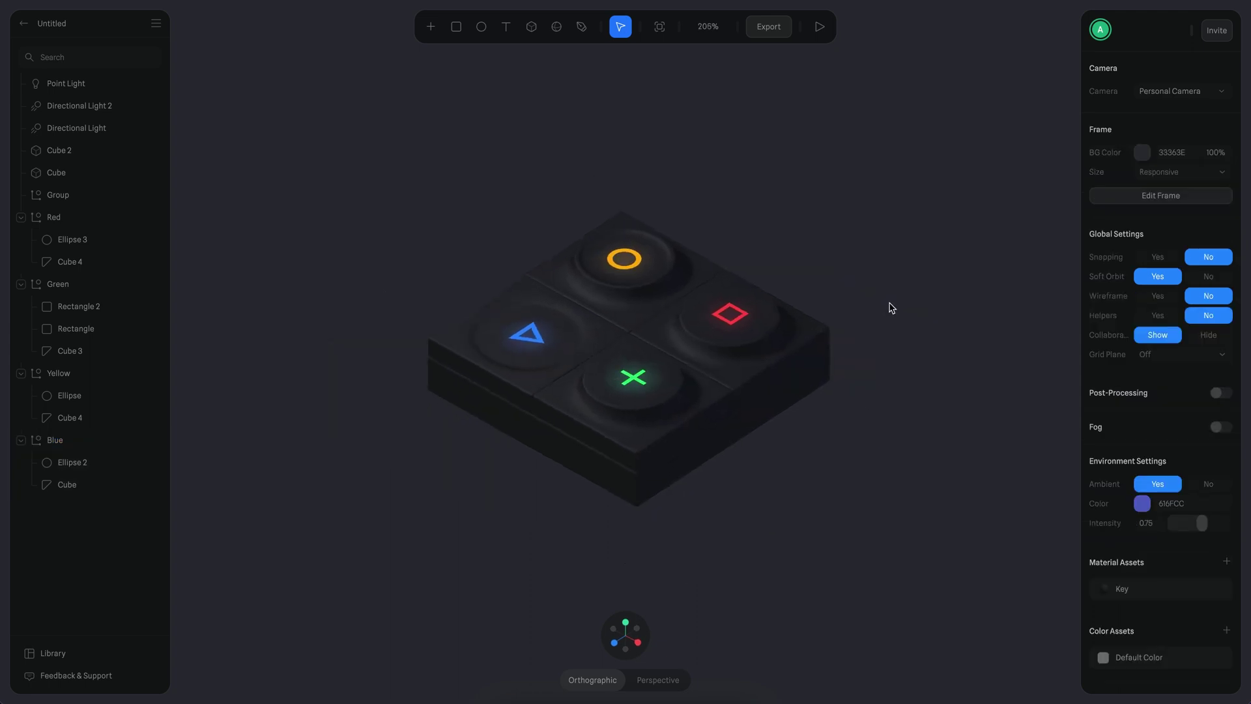
{"action": "left_click", "coordinate": [820, 26]}
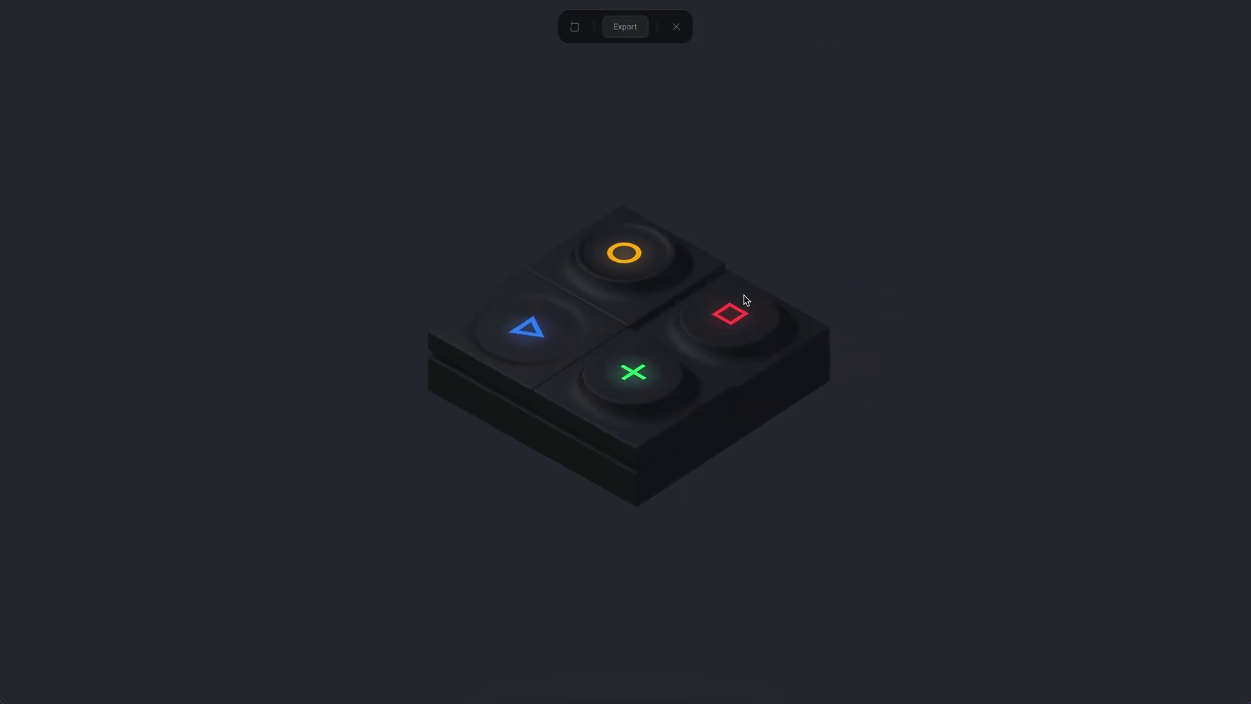
{"action": "left_click", "coordinate": [631, 278]}
{"action": "left_click", "coordinate": [520, 320]}
{"action": "left_click", "coordinate": [639, 397]}
{"action": "left_click", "coordinate": [747, 337]}
{"action": "left_click", "coordinate": [630, 267]}
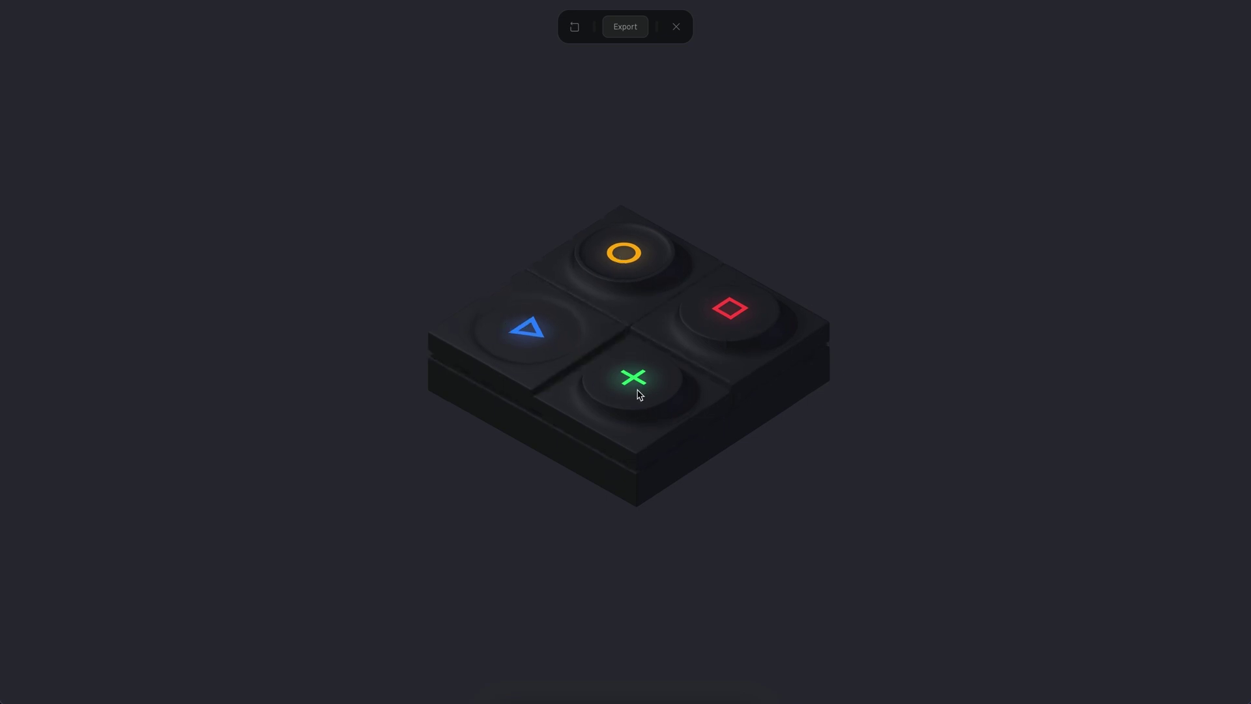
{"action": "scroll", "coordinate": [794, 439], "scroll_direction": "up", "scroll_amount": 3}
{"action": "left_click_drag", "start_coordinate": [921, 442], "coordinate": [941, 418]}
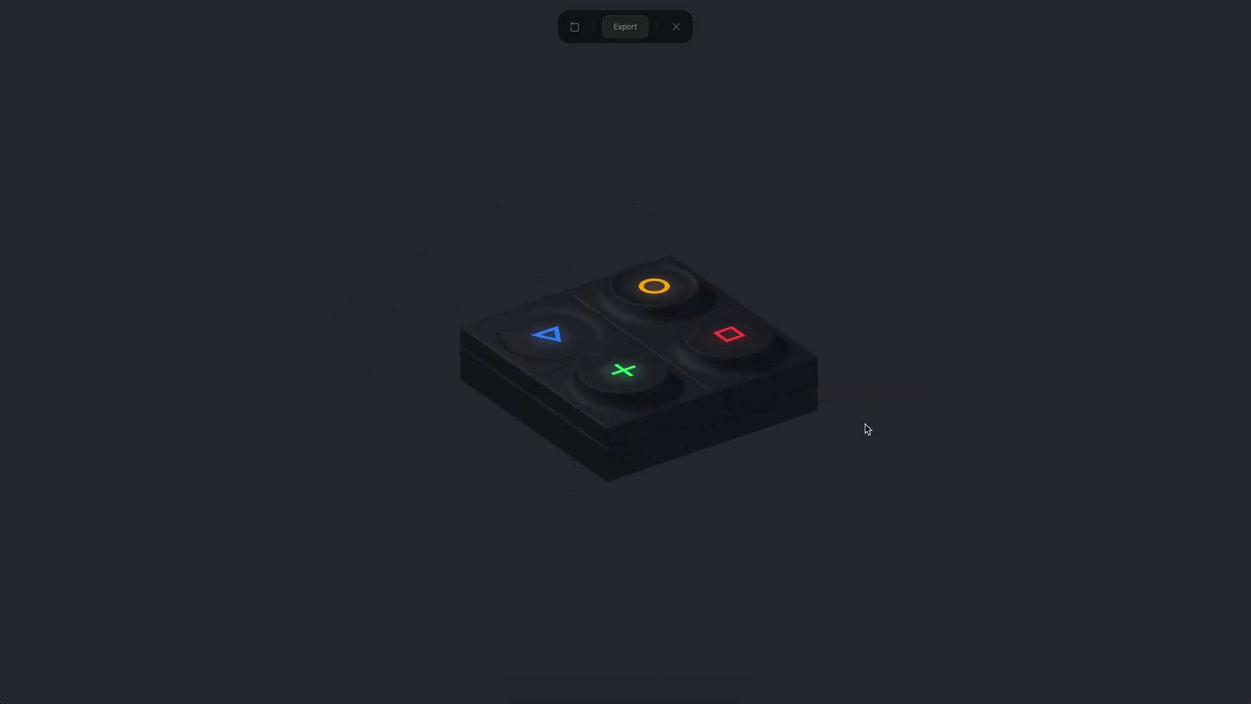